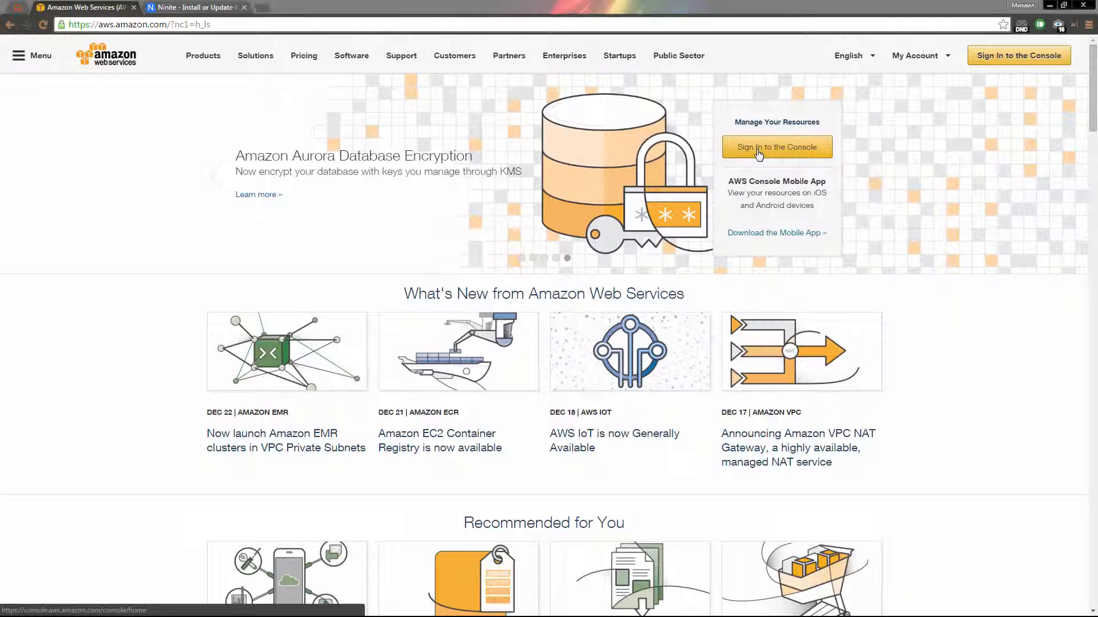
Step: Sign in, go to EC2 Spot Requests, and start a new spot instance request
click(767, 147)
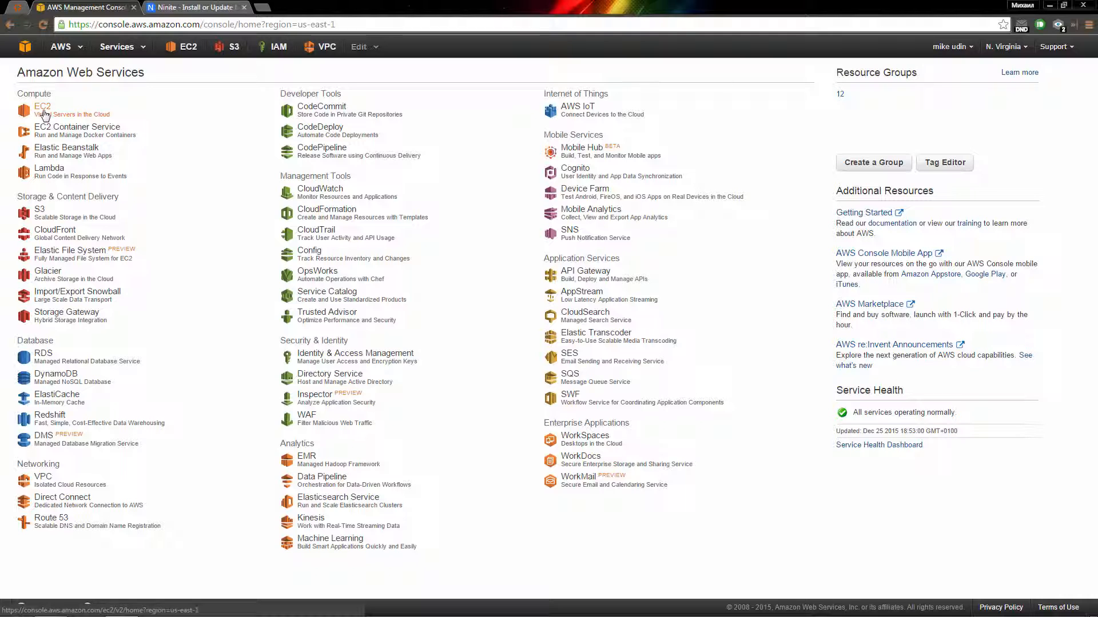
click(45, 114)
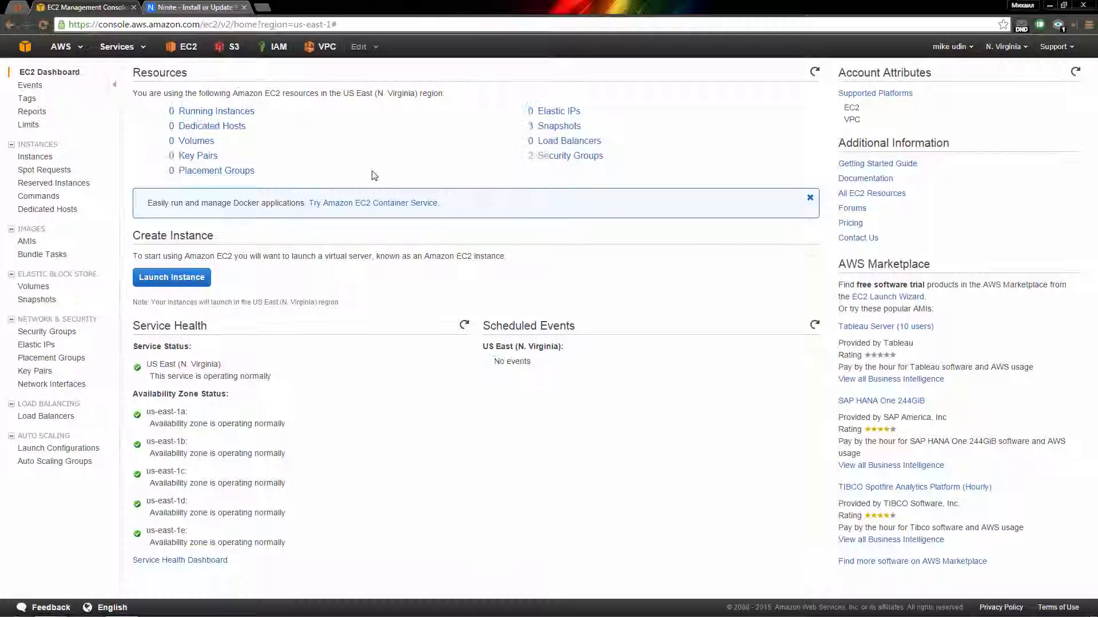
click(67, 171)
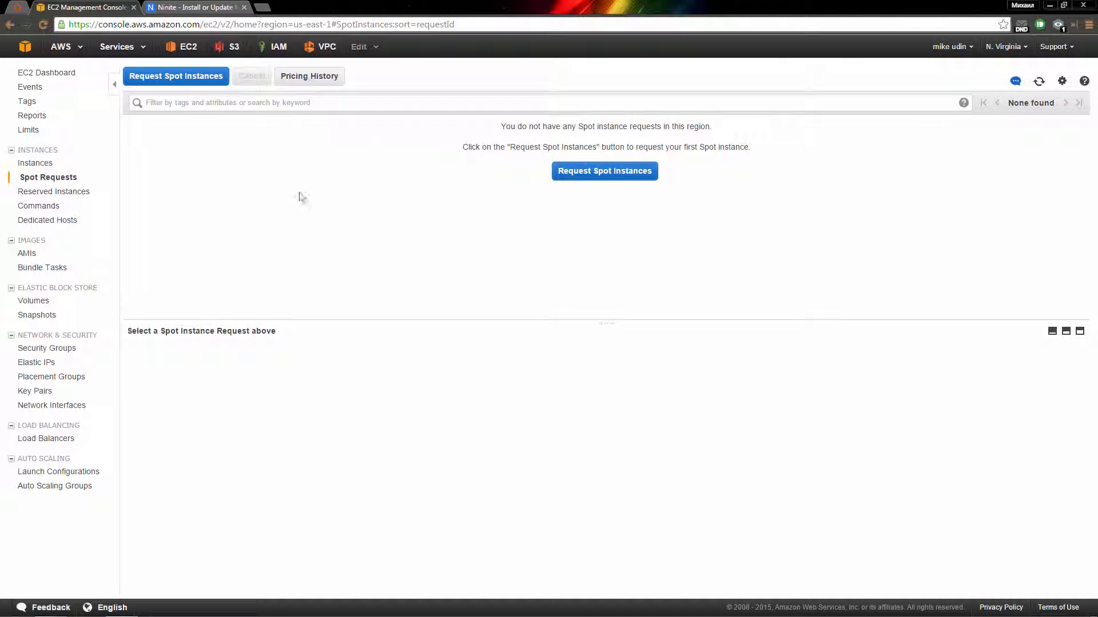
click(195, 80)
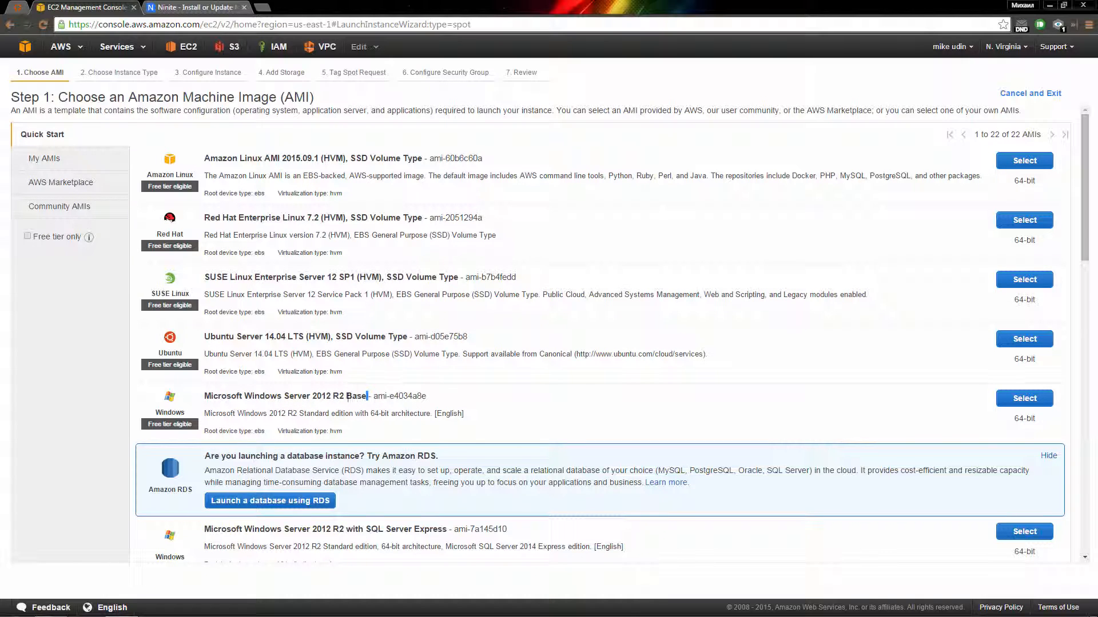
Step: Choose the Microsoft Windows Server 2012 R2 Base AMI with the m3.medium instance type
drag(348, 396, 204, 396)
click(358, 410)
click(1006, 407)
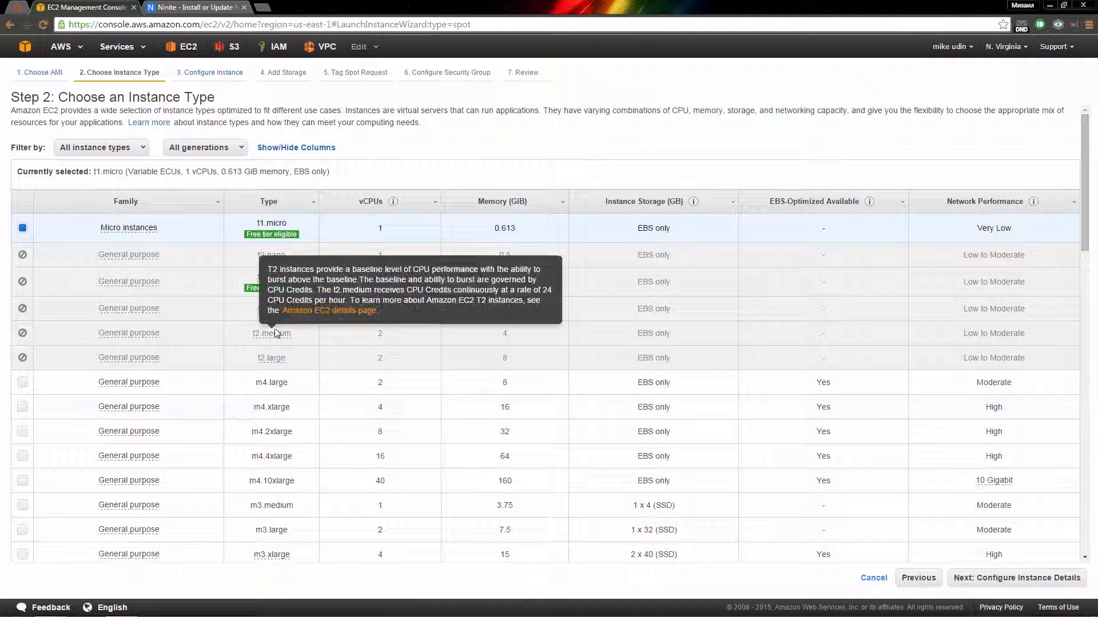
click(336, 506)
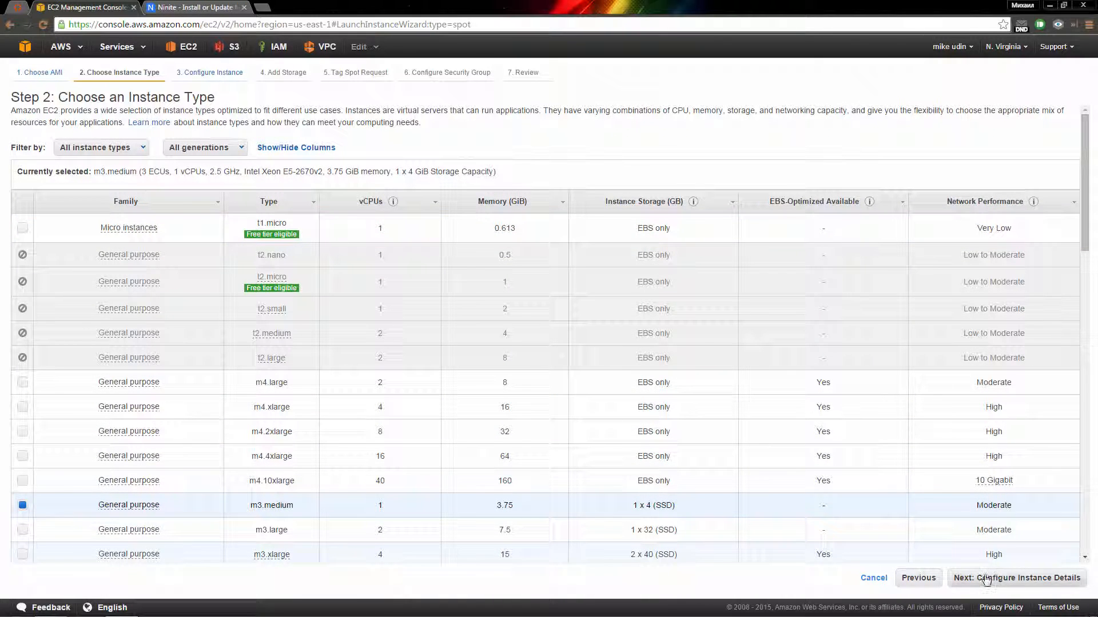
click(1015, 578)
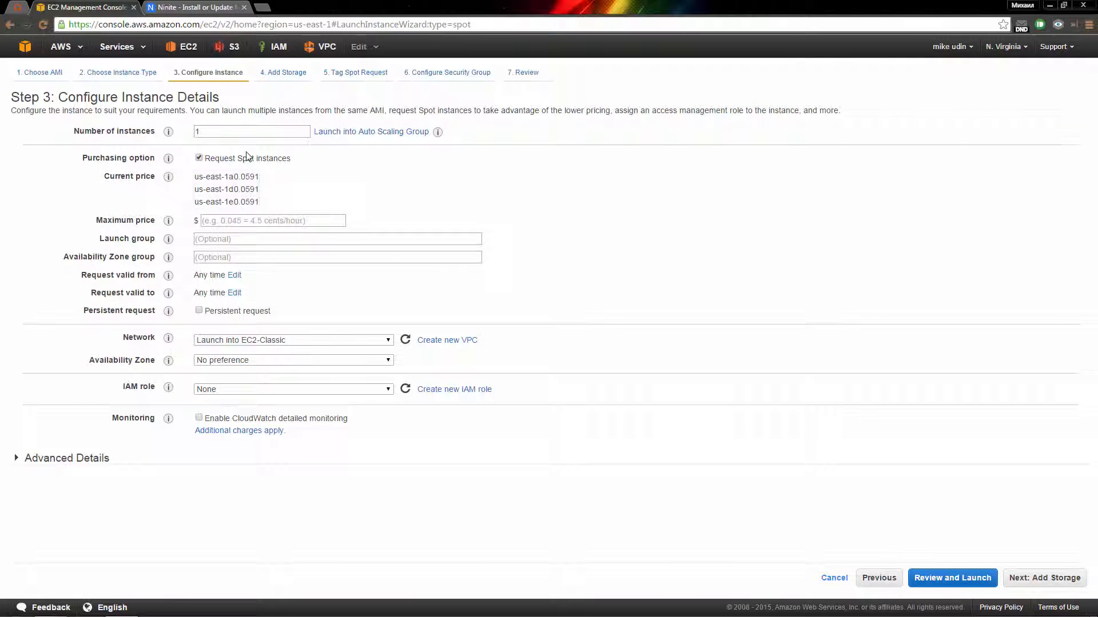
Step: Set the spot request's maximum price to $0.20
double_click(231, 132)
click(243, 223)
text(0.20)
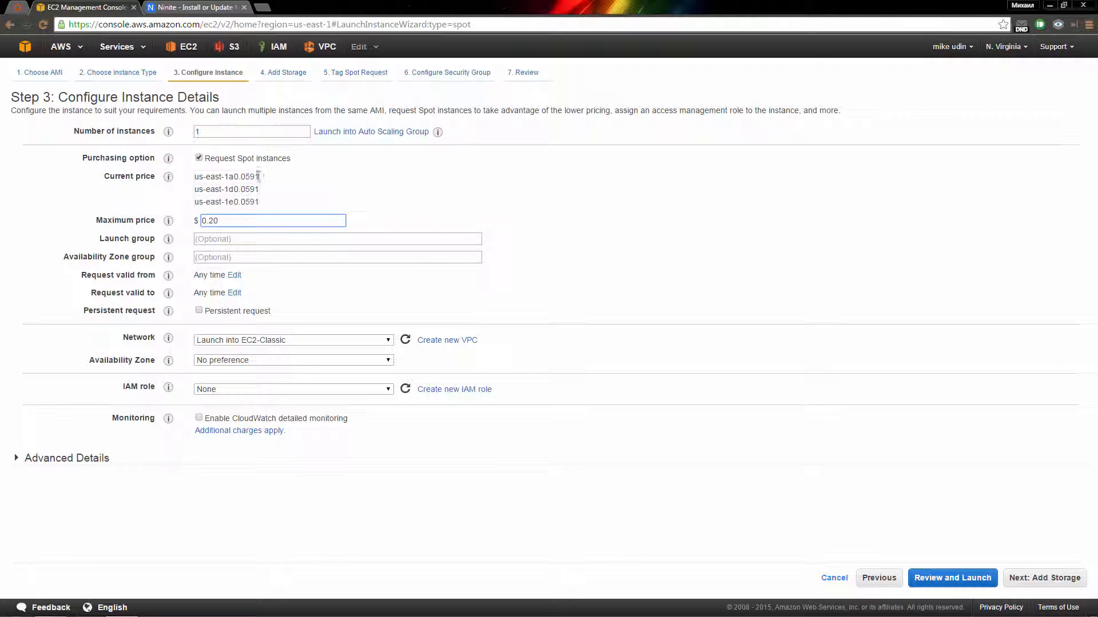
drag(233, 224, 199, 223)
click(240, 221)
Step: Set the availability zone to us-east-1a and go create a new IAM role
click(226, 360)
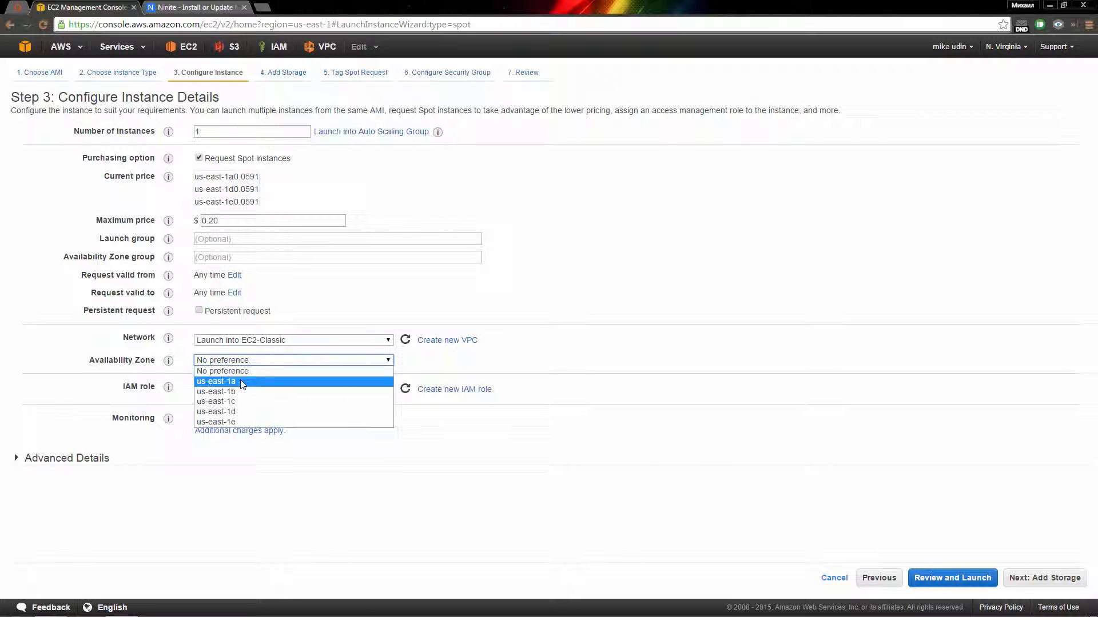
click(240, 382)
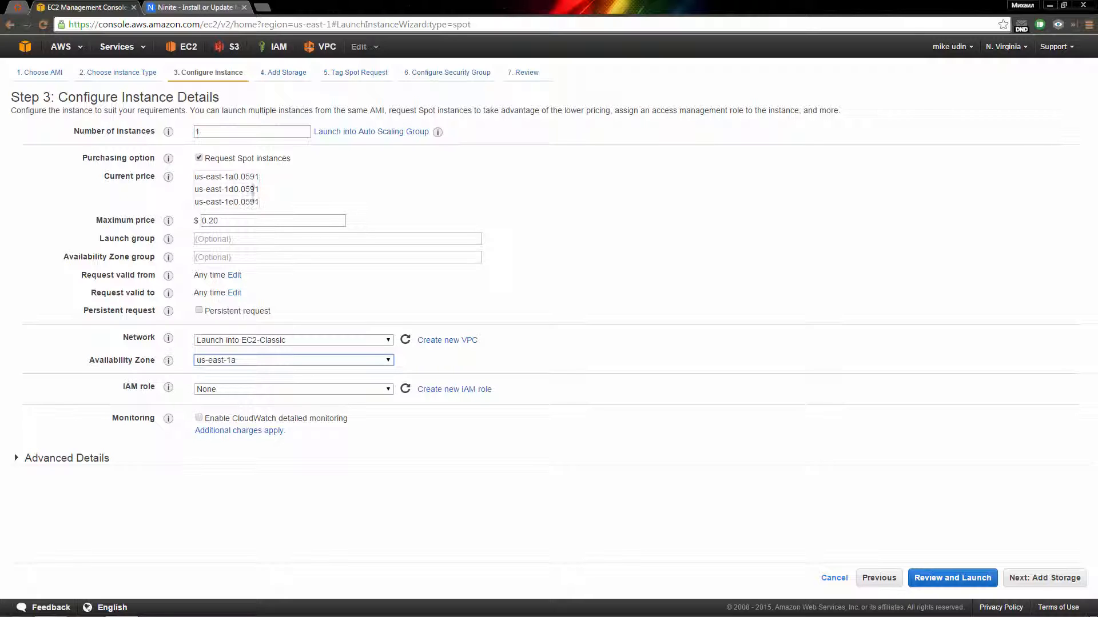
click(266, 389)
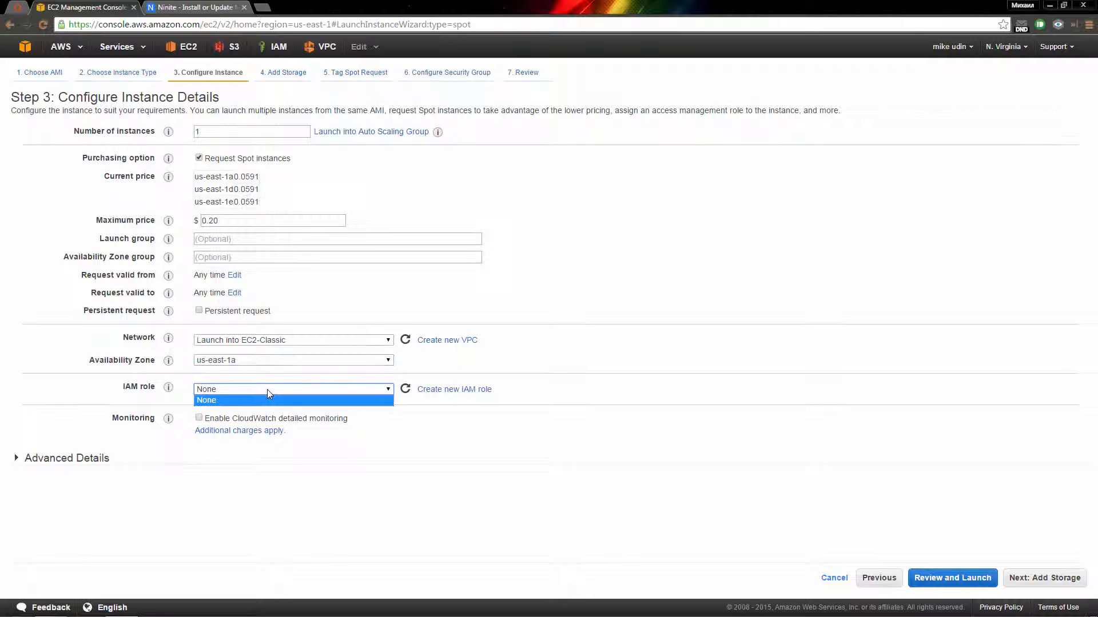
click(269, 395)
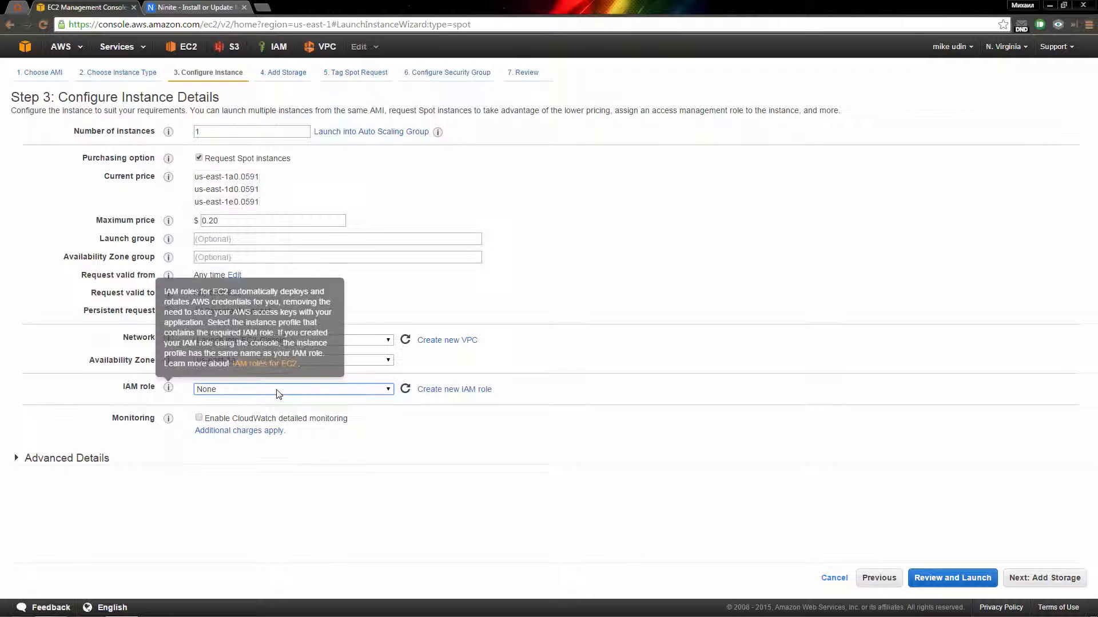
click(432, 394)
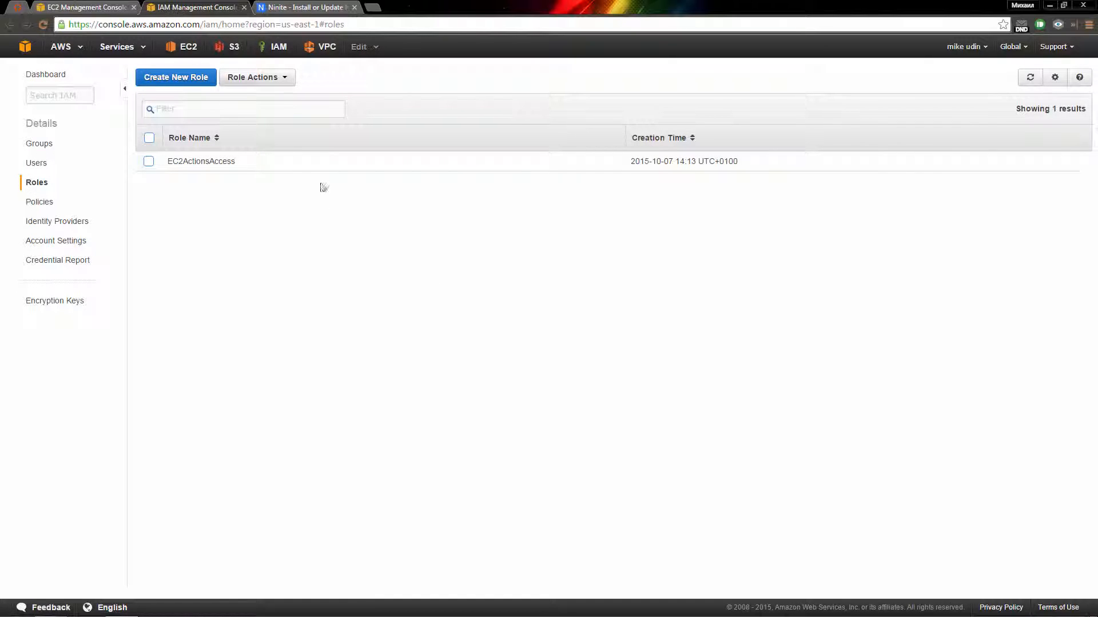
Step: Create an Amazon EC2 role named Admin with the AdministratorAccess policy
click(201, 82)
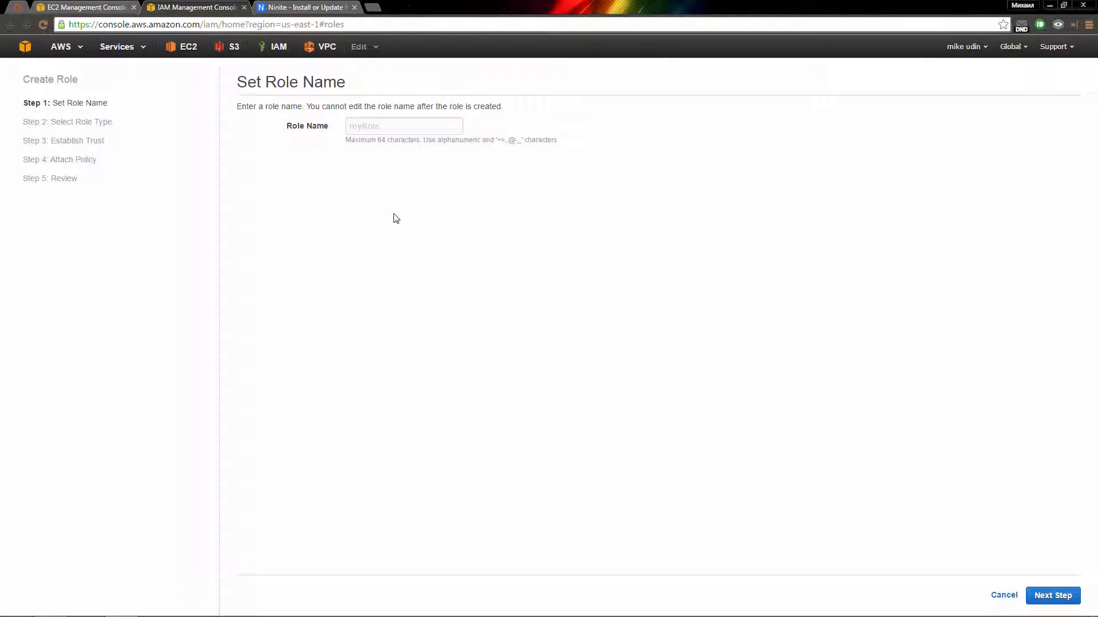
click(363, 130)
text(Admin)
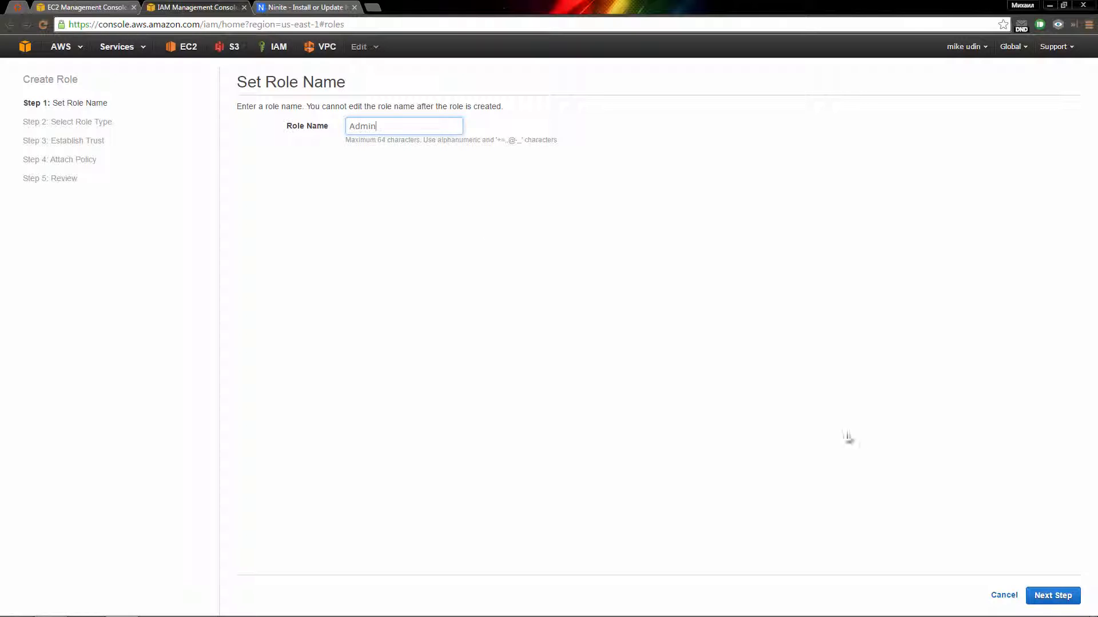
click(1055, 598)
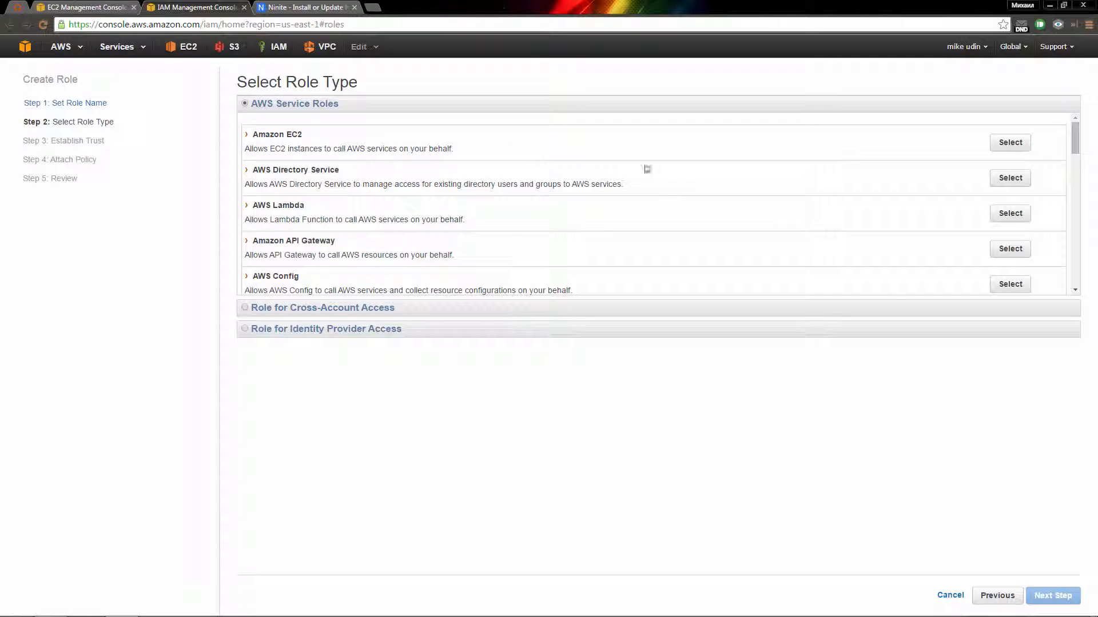
click(1010, 143)
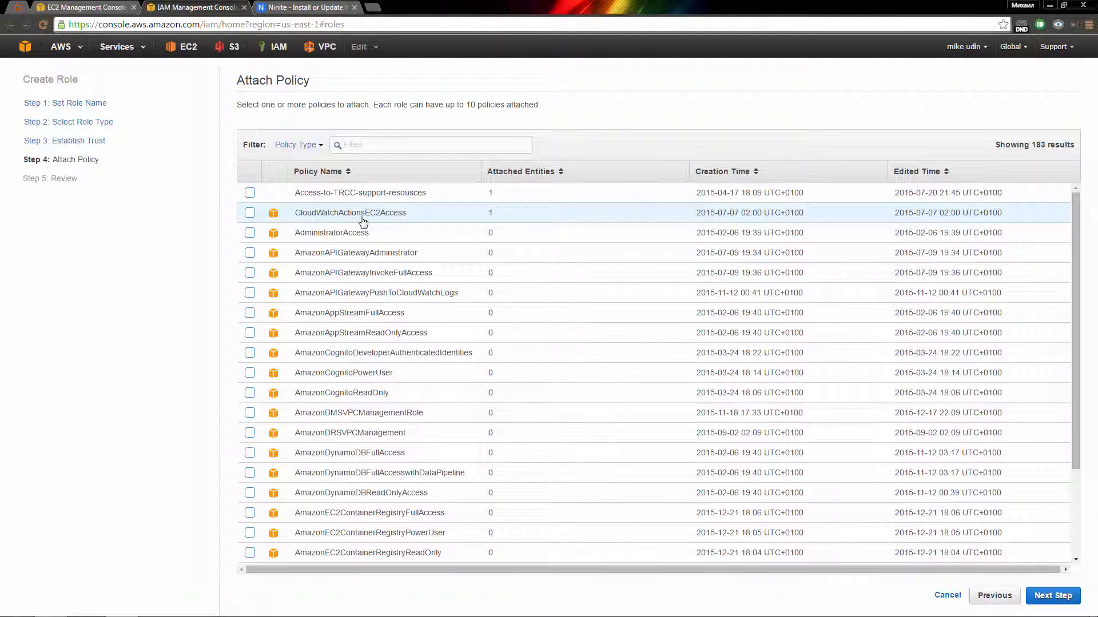
click(250, 233)
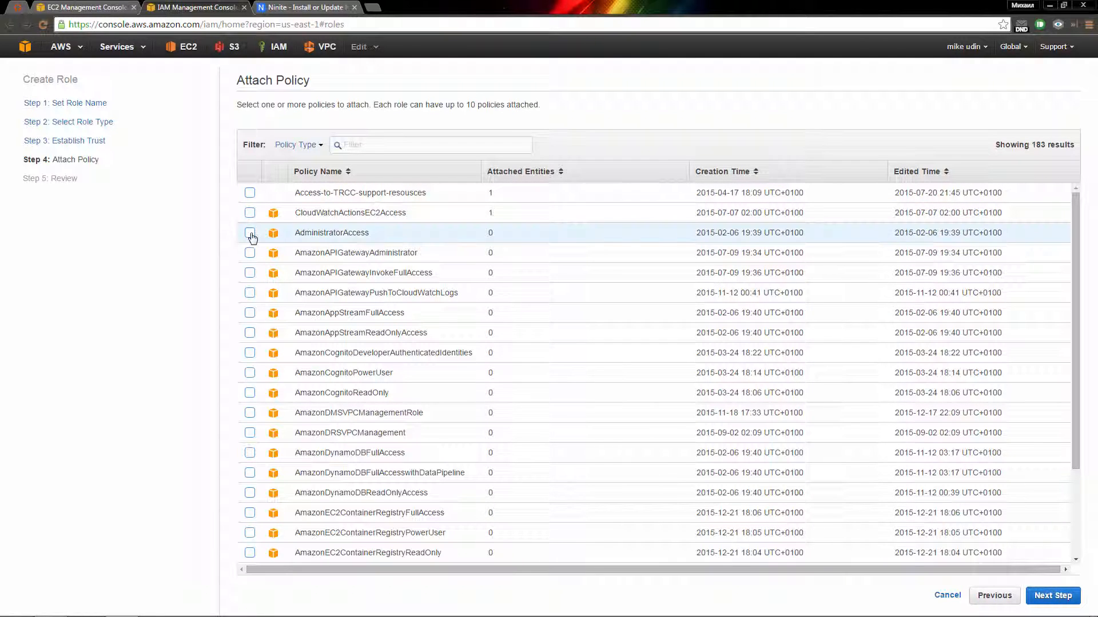
click(1051, 595)
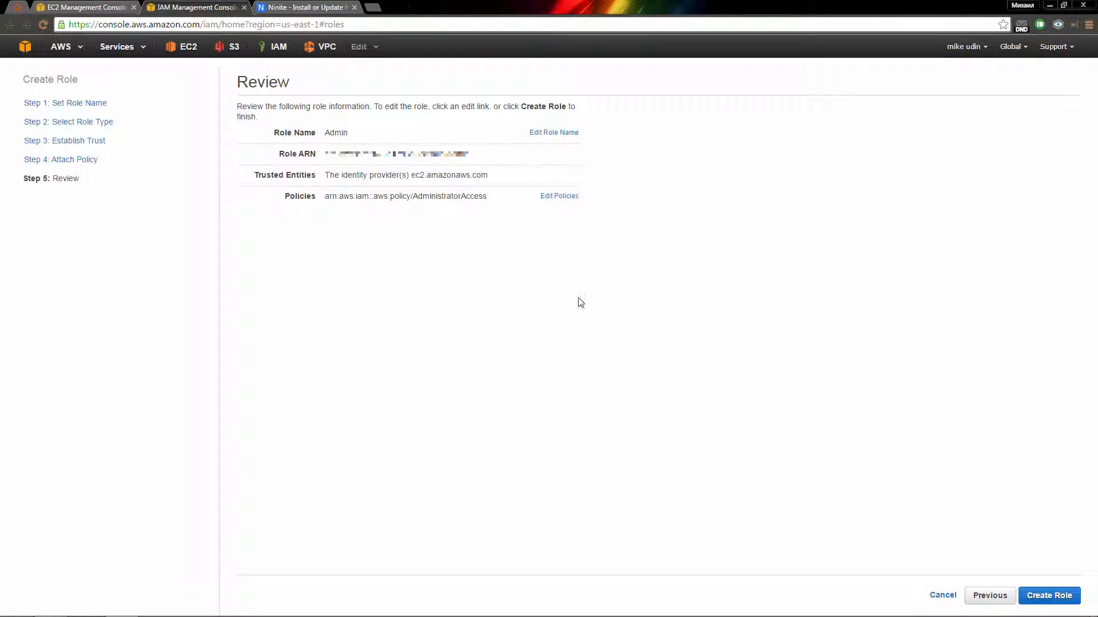
click(1048, 597)
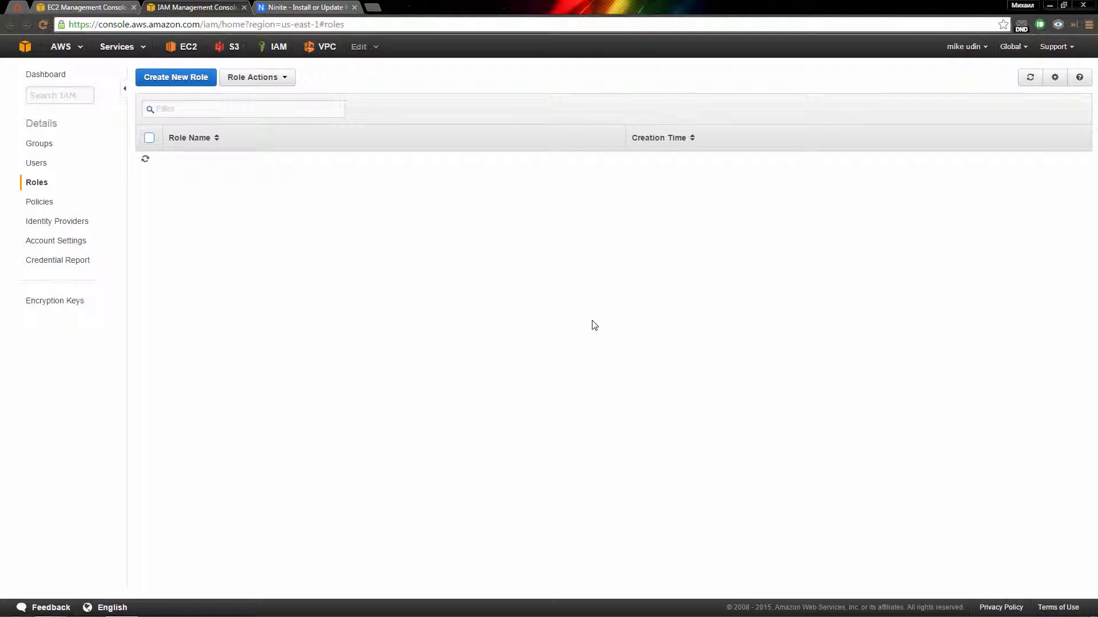
Step: Back in the wizard, refresh the IAM roles and assign Admin to the instance
click(110, 9)
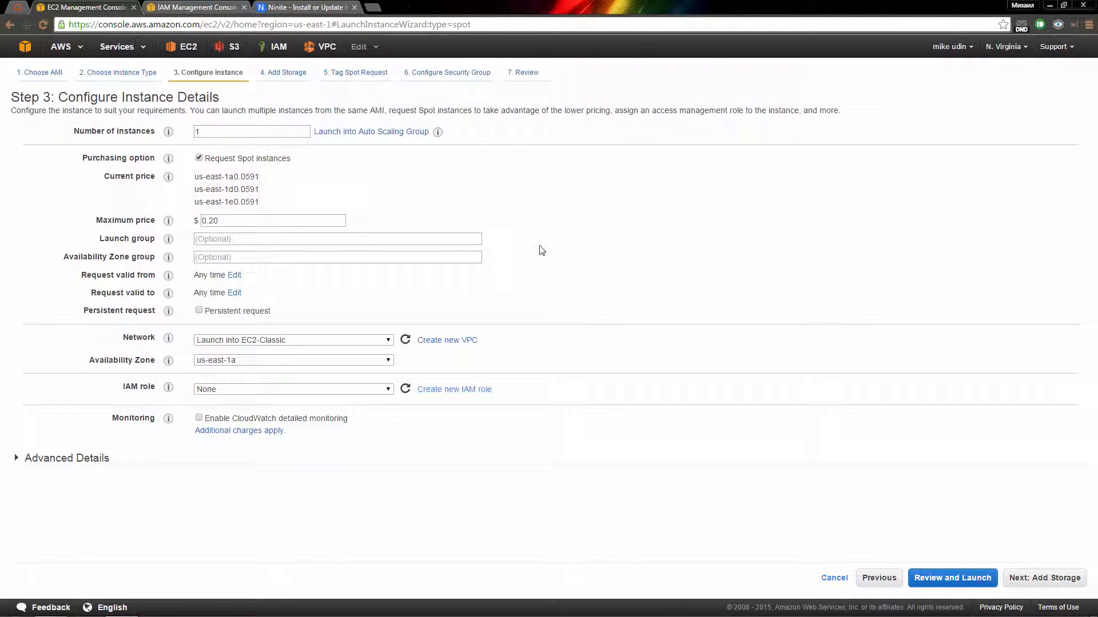
click(406, 391)
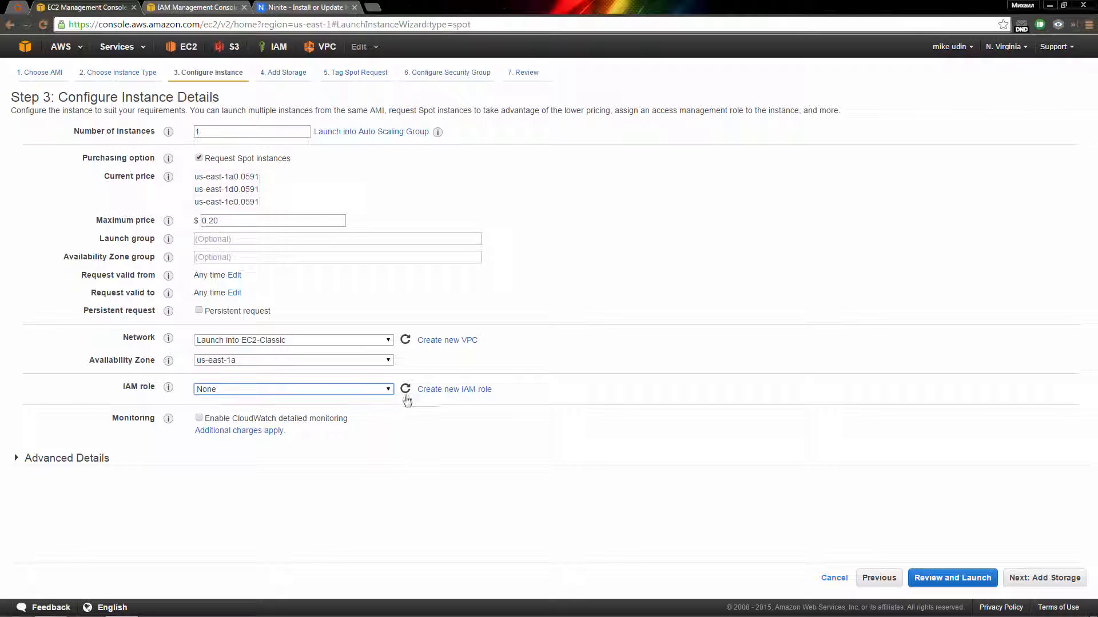
click(390, 391)
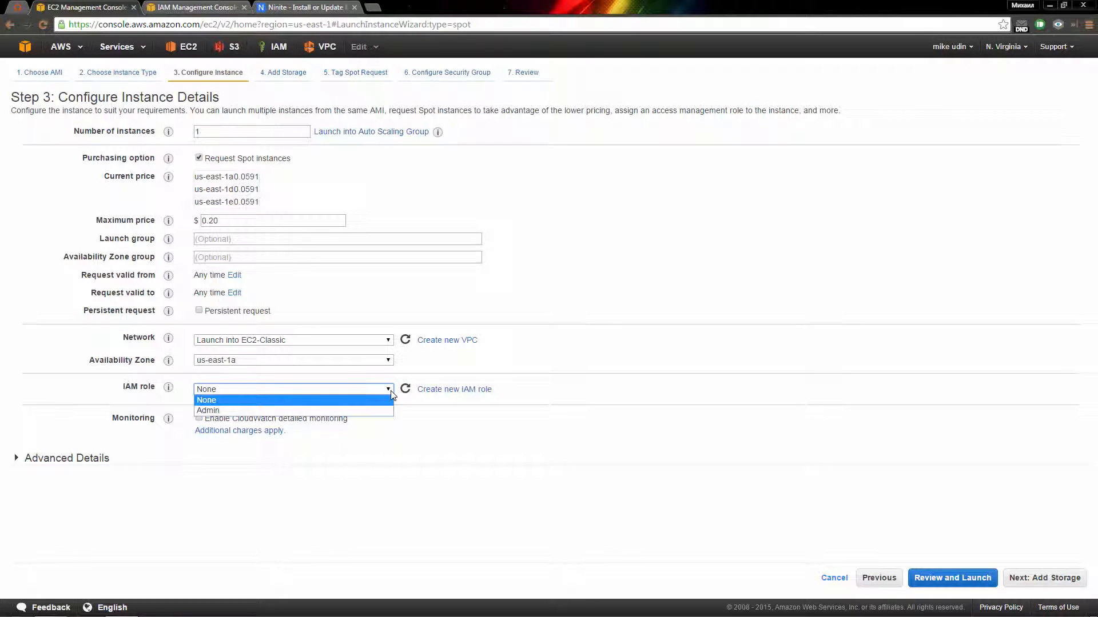
click(383, 411)
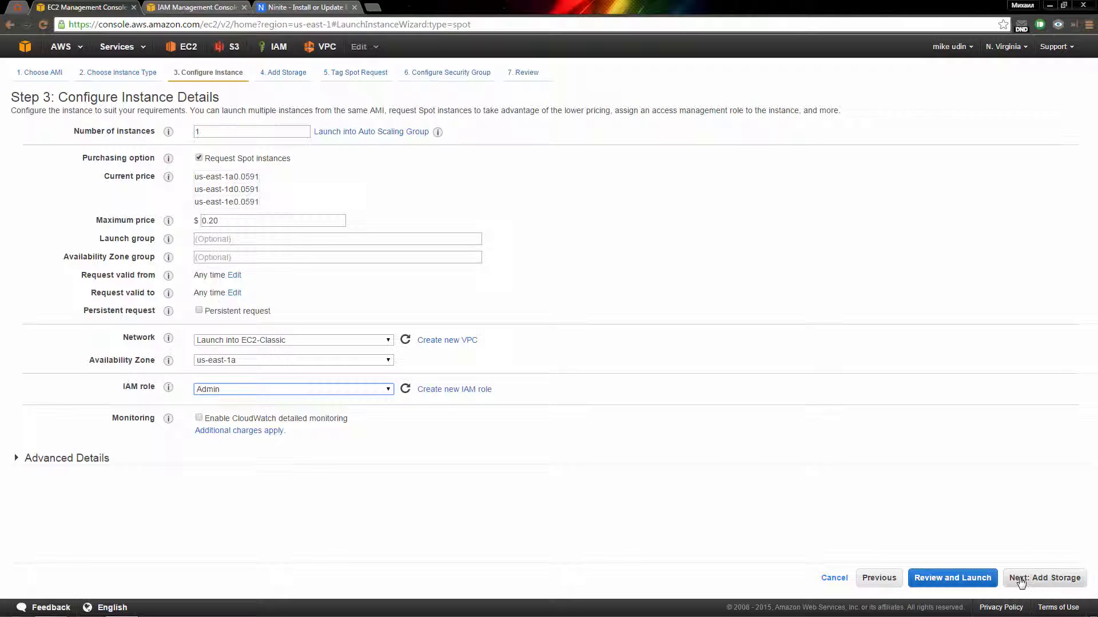
click(1057, 578)
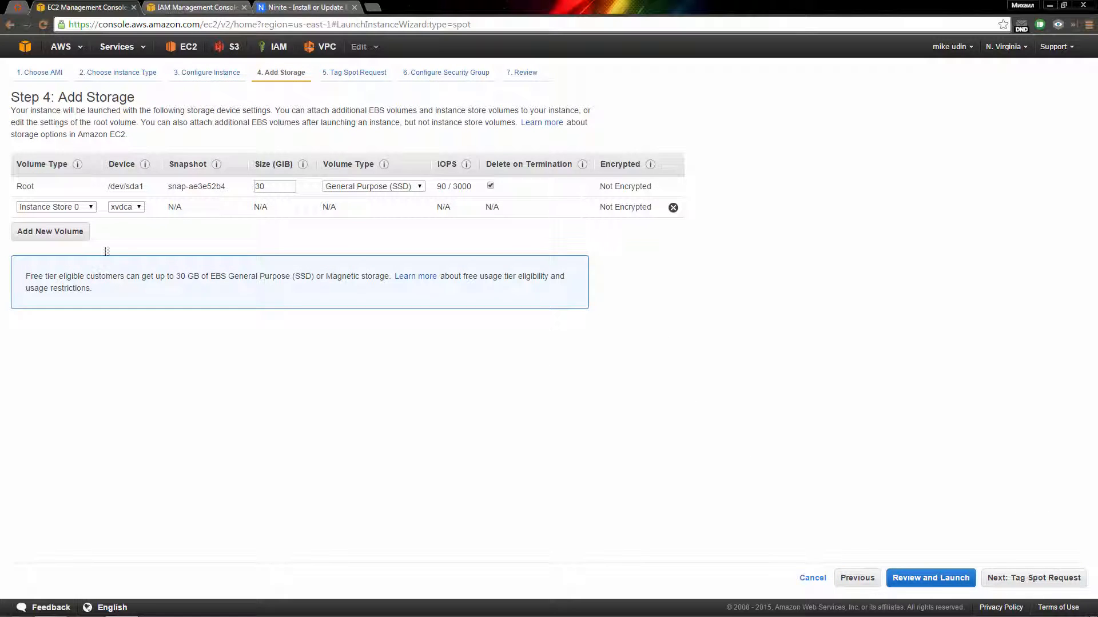
Step: Make the second volume a 30 GiB EBS volume and set the root volume to 50 GiB
click(91, 208)
click(92, 217)
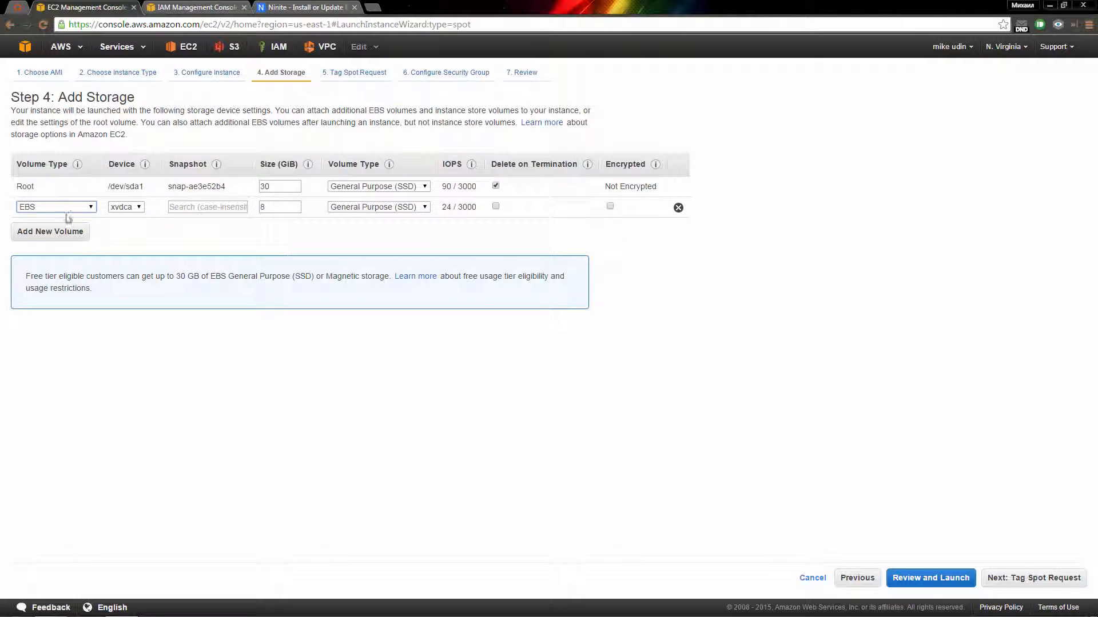
double_click(275, 207)
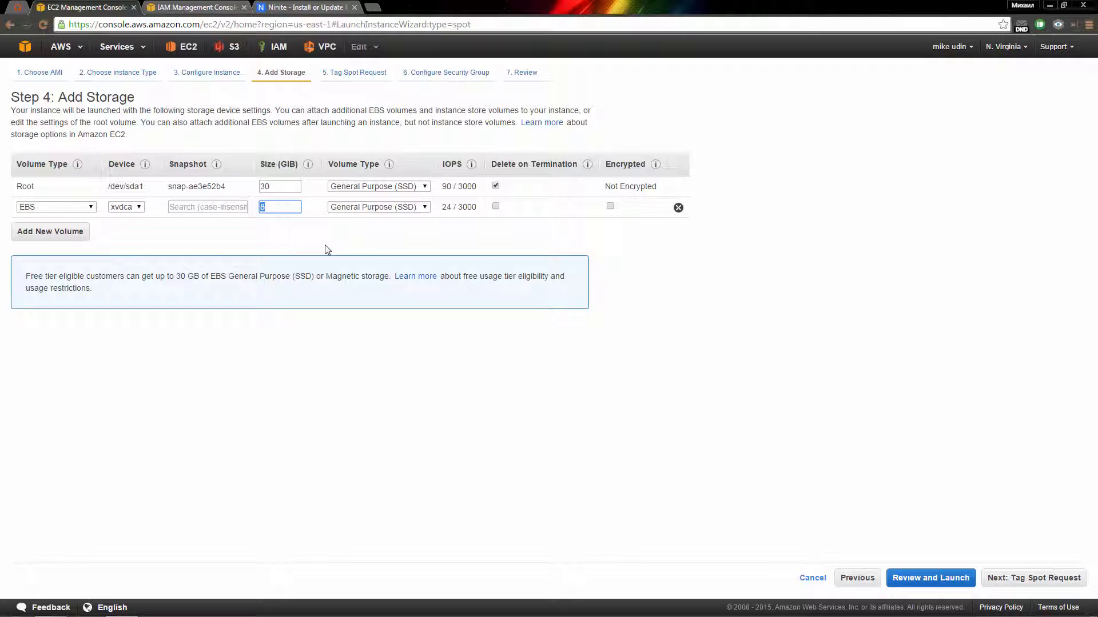
double_click(277, 207)
click(289, 233)
double_click(279, 188)
click(319, 246)
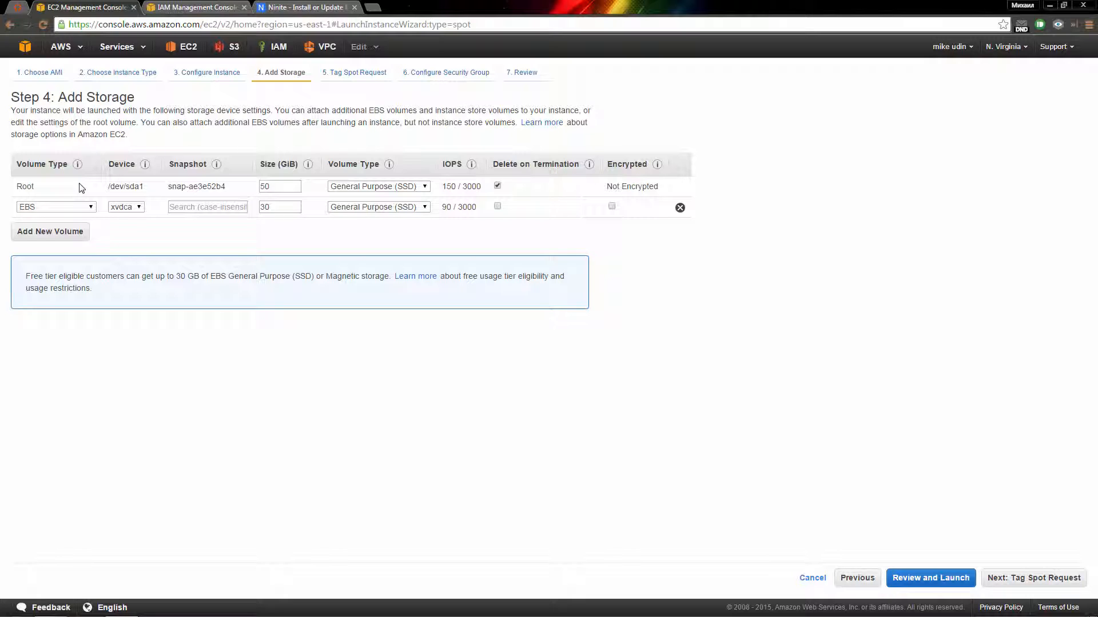
double_click(280, 184)
click(277, 188)
Step: Tag the spot request with the Name 'Install'
click(1021, 578)
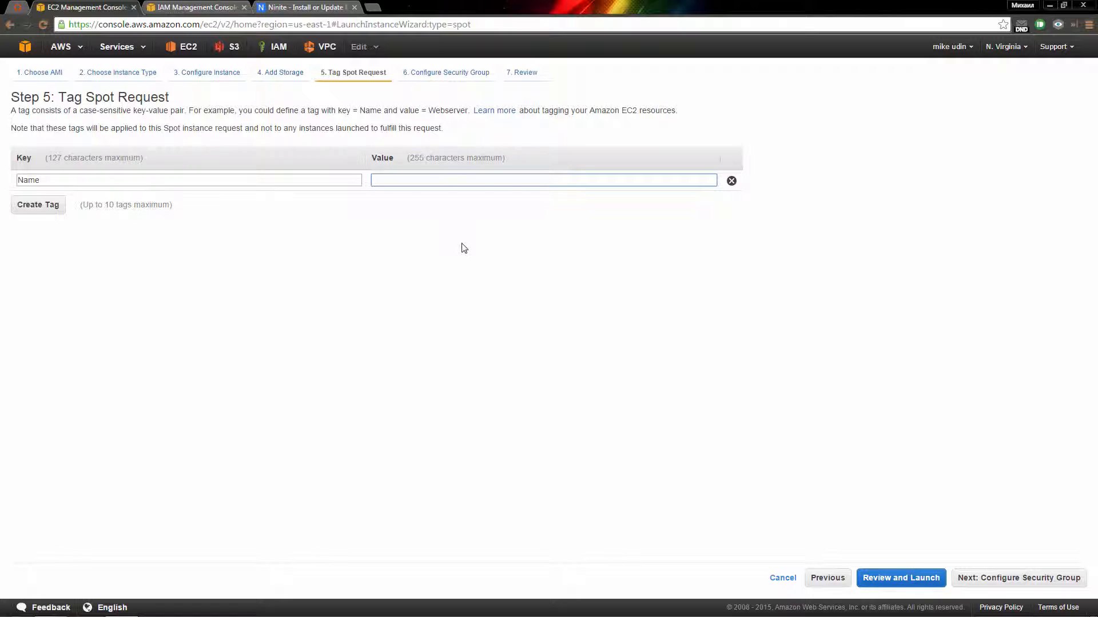
text(Install)
click(1022, 582)
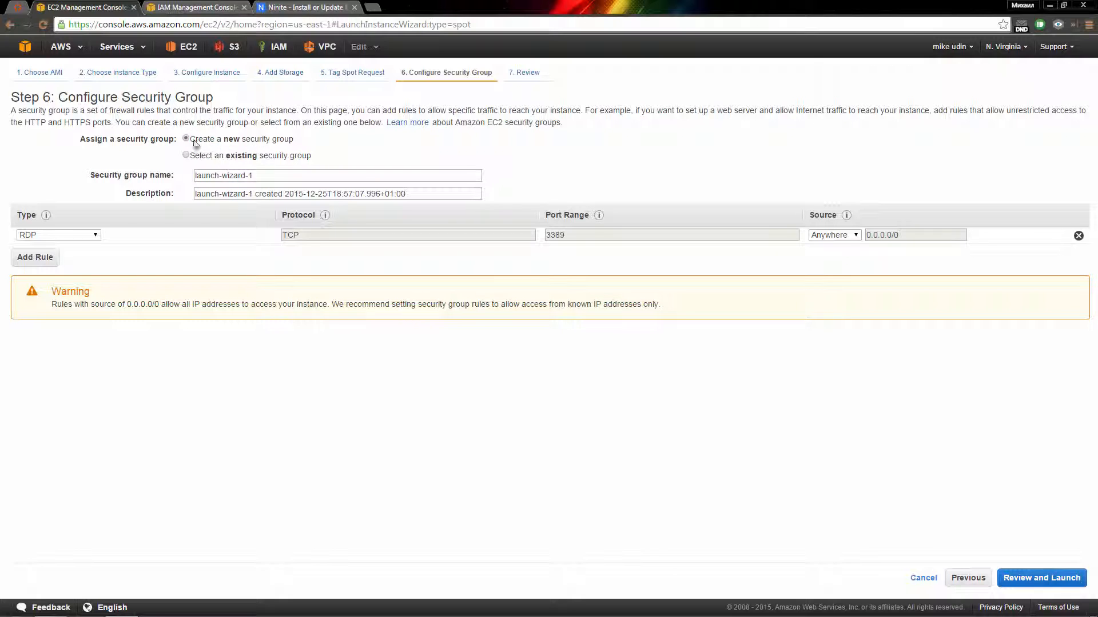
Step: Rename the security group to RenderFarm
click(277, 175)
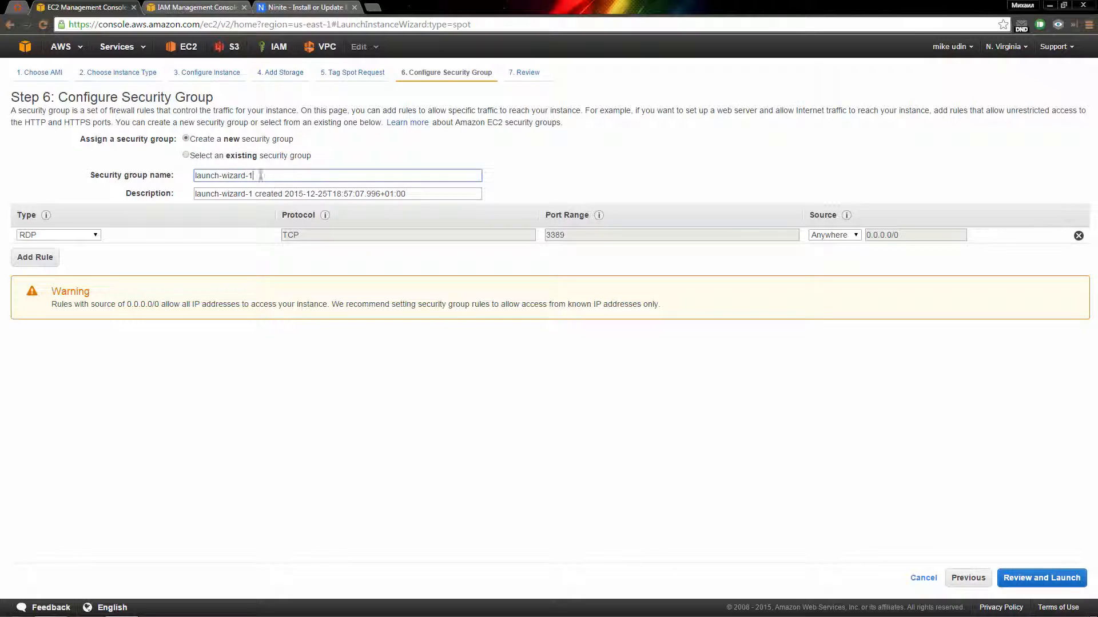
key(ctrl+a)
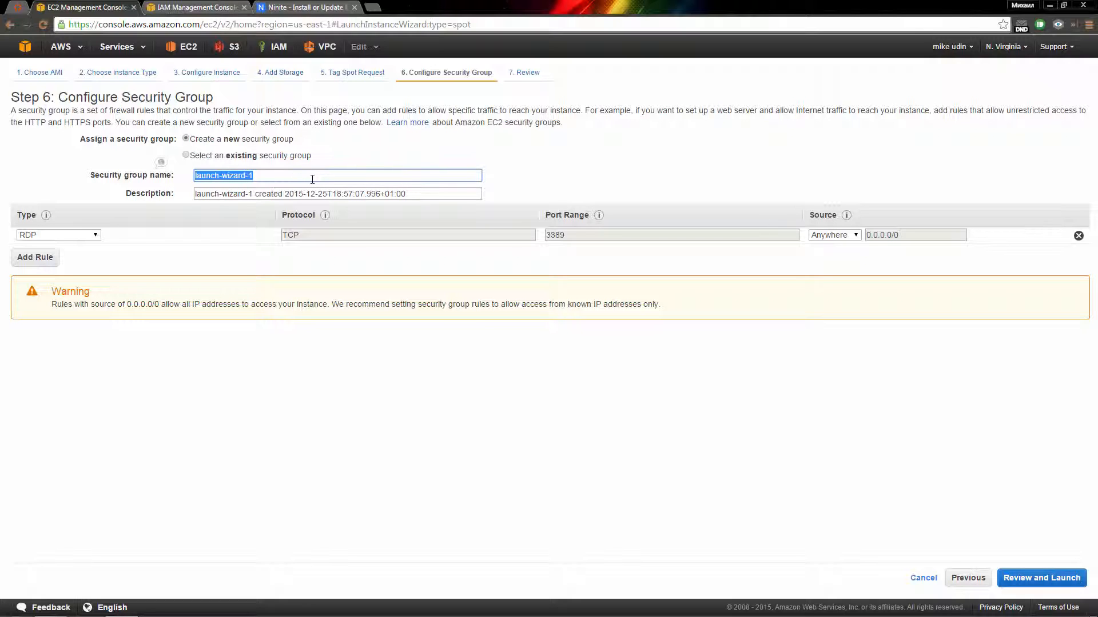
text(RenderFarm)
Step: Add All TCP and All UDP inbound rules, both with source Anywhere
click(56, 235)
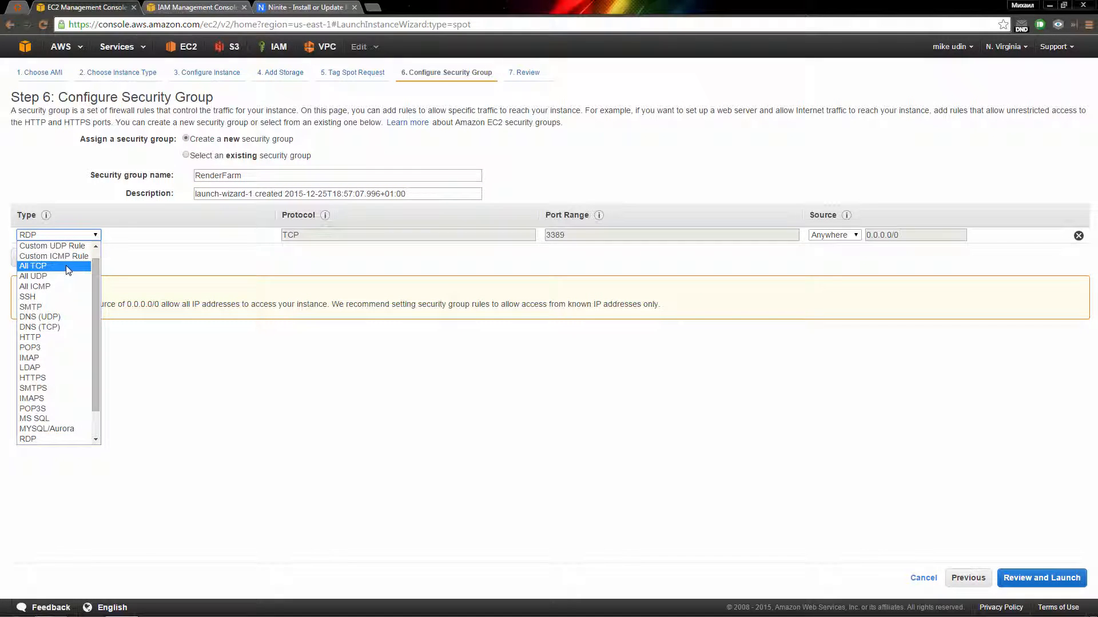
click(60, 266)
click(53, 258)
click(62, 252)
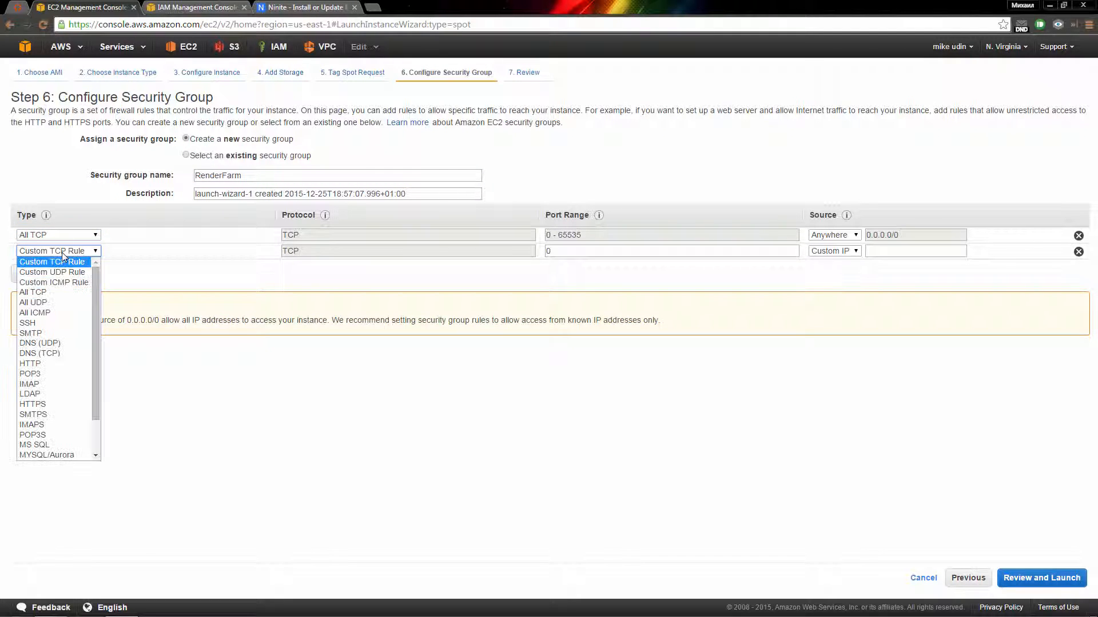
click(62, 303)
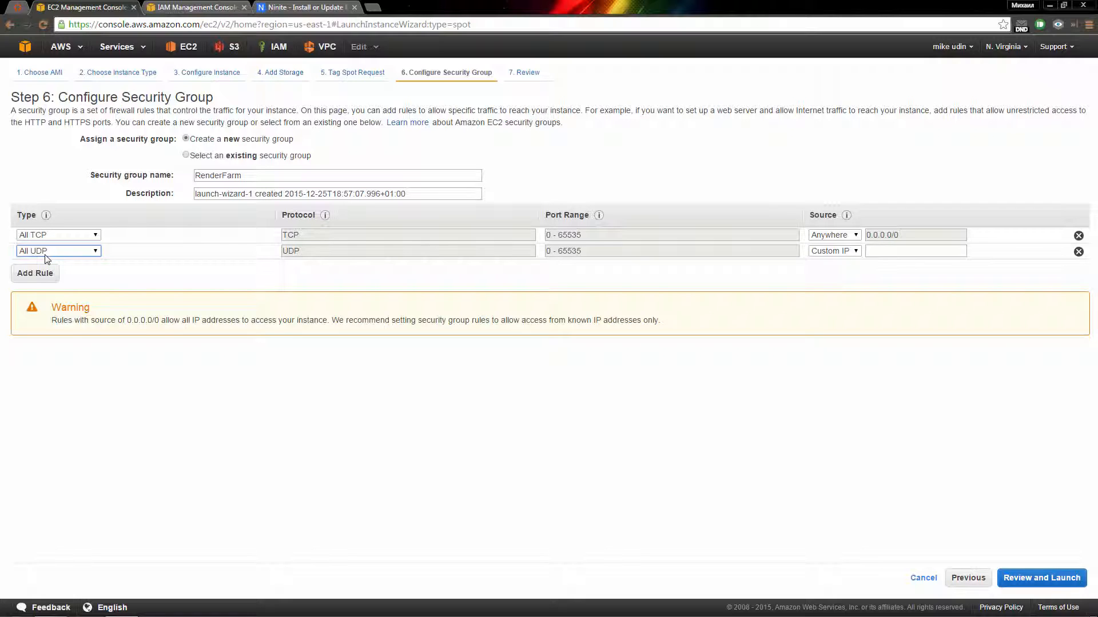
click(833, 235)
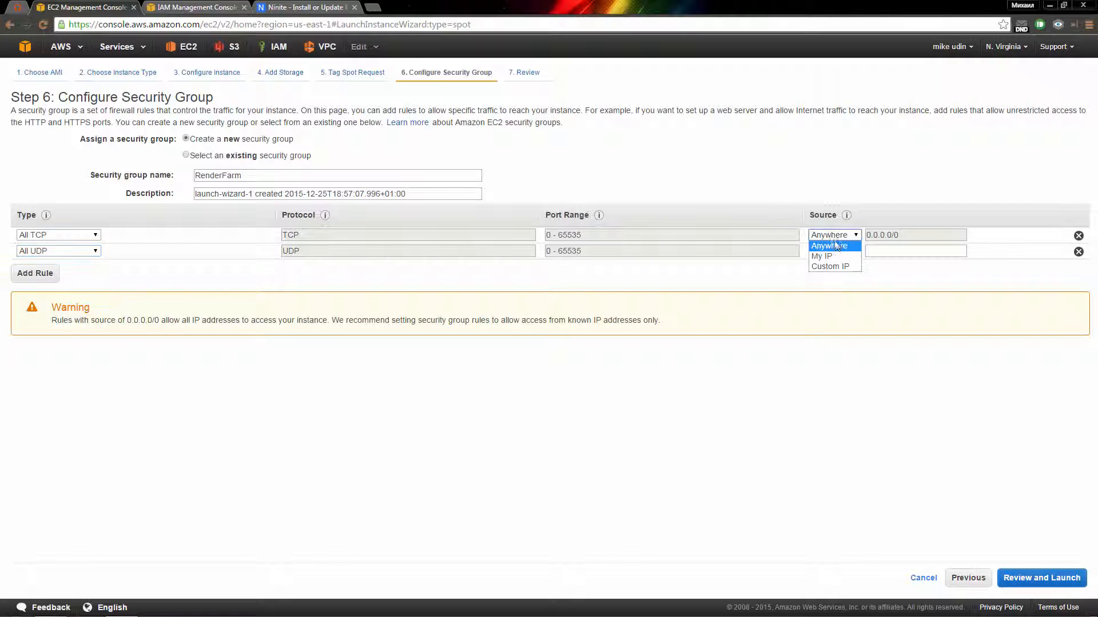
click(846, 250)
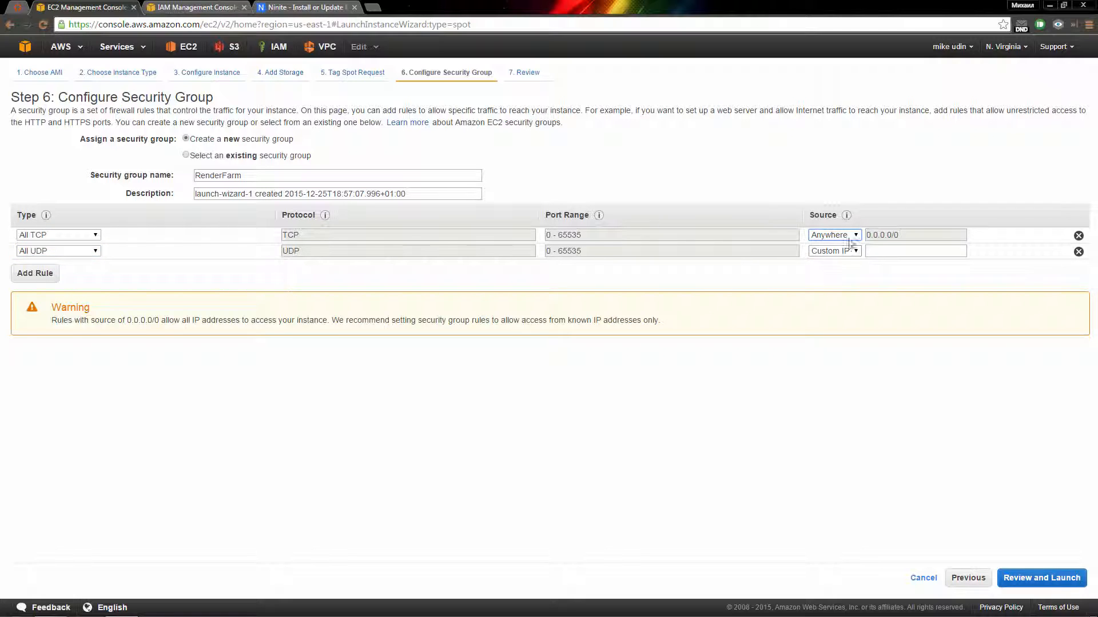
click(839, 253)
click(849, 262)
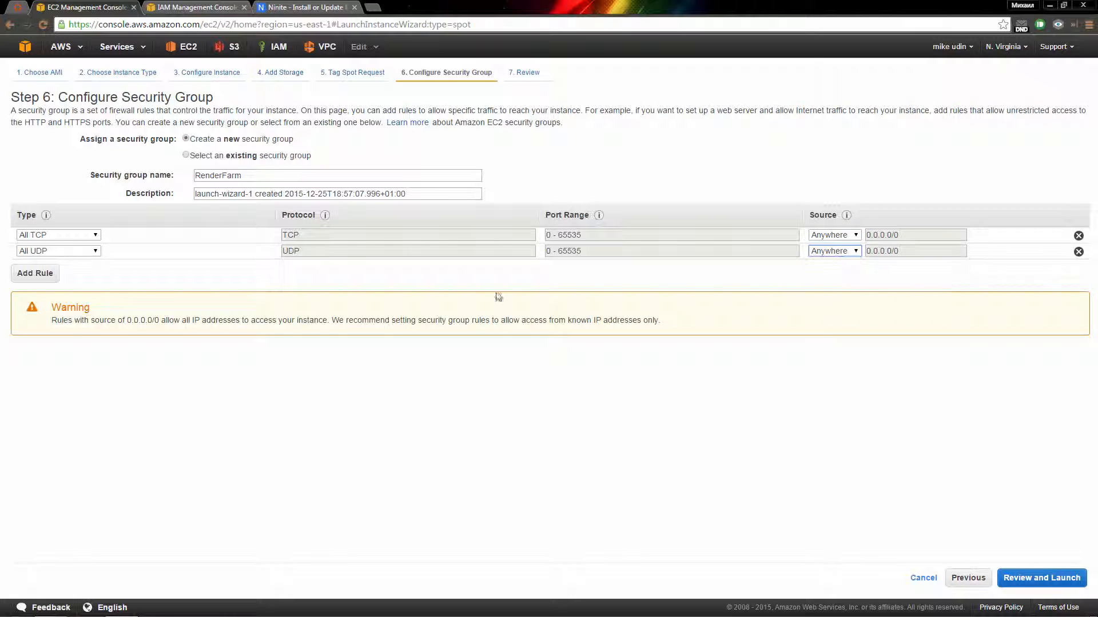
Step: Add an All ICMP rule from Anywhere and proceed to the launch review
click(49, 274)
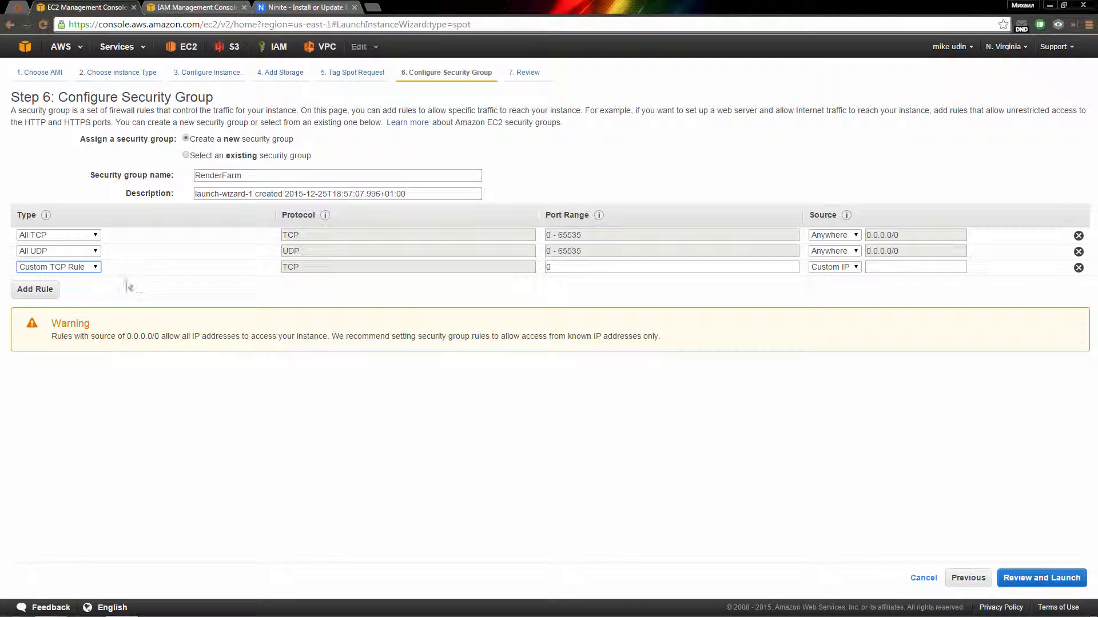
click(82, 269)
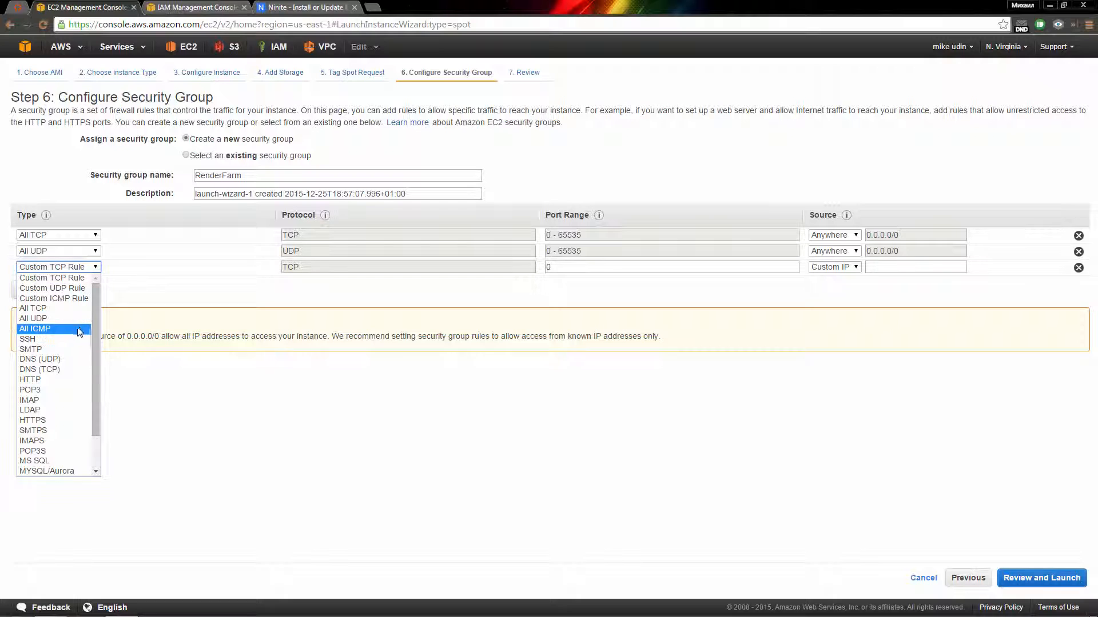
click(63, 331)
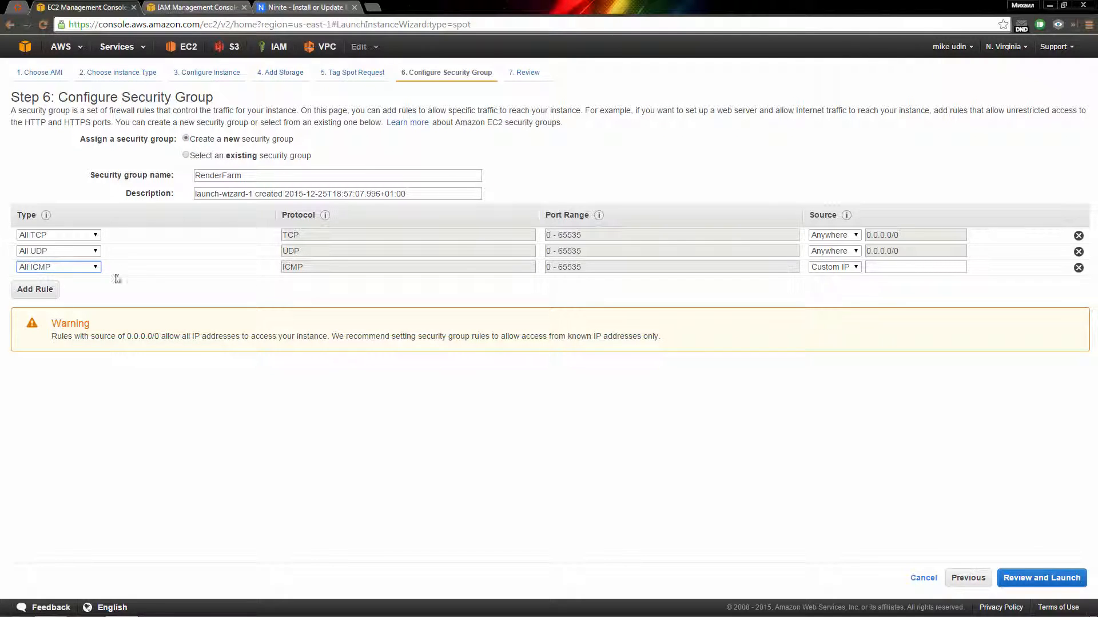
click(837, 272)
click(836, 278)
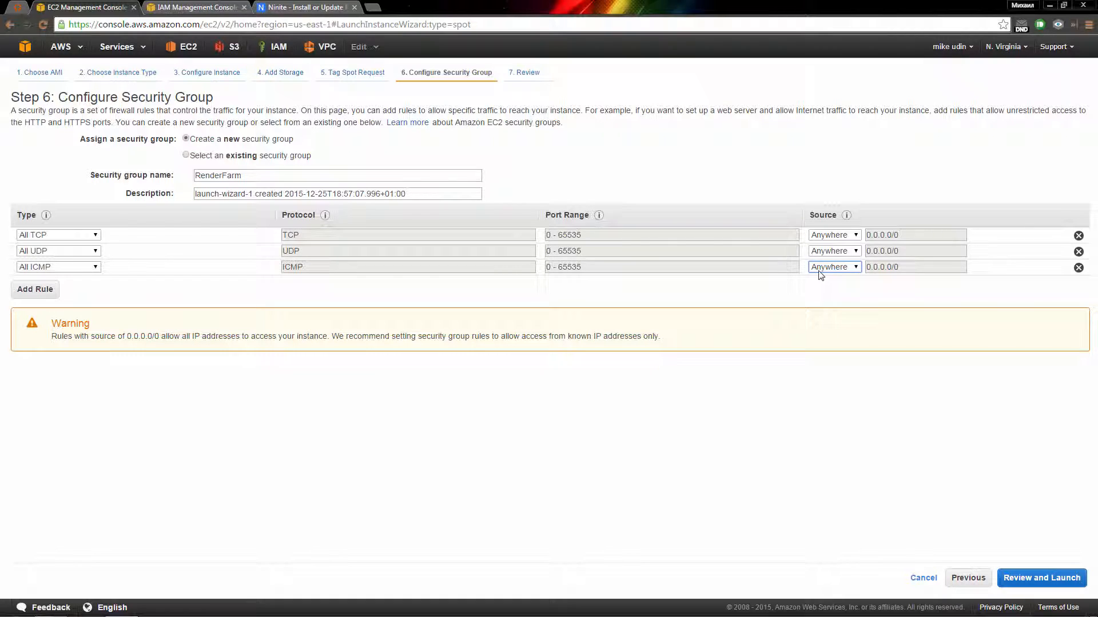
click(1027, 581)
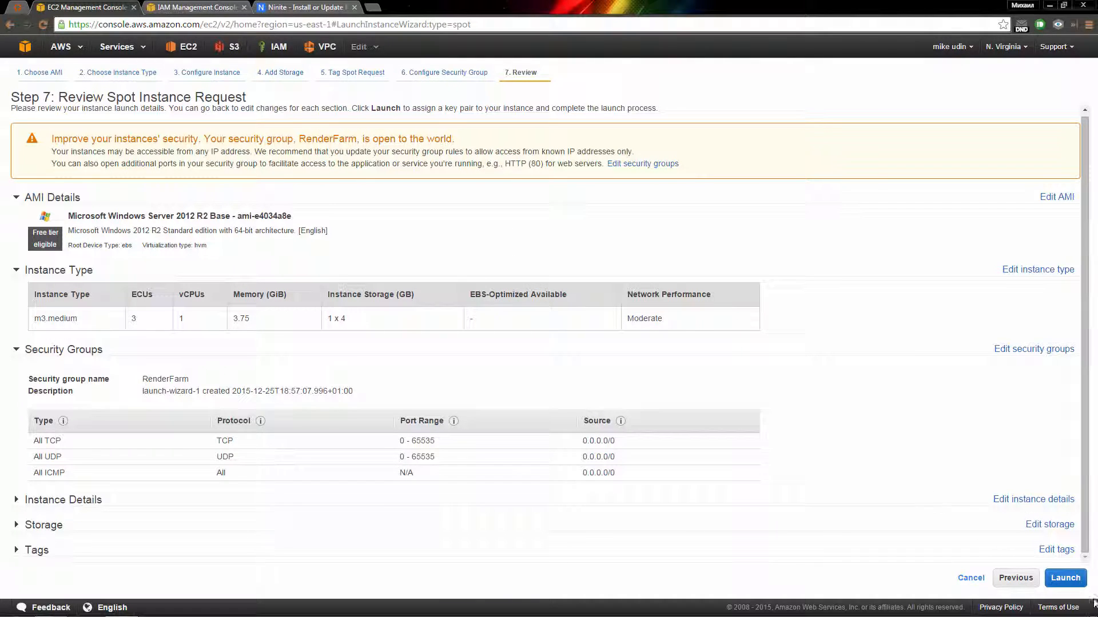
Step: Create key pair RenderFarm, save RenderFarm.pem to the desktop, and submit the spot request
click(1066, 579)
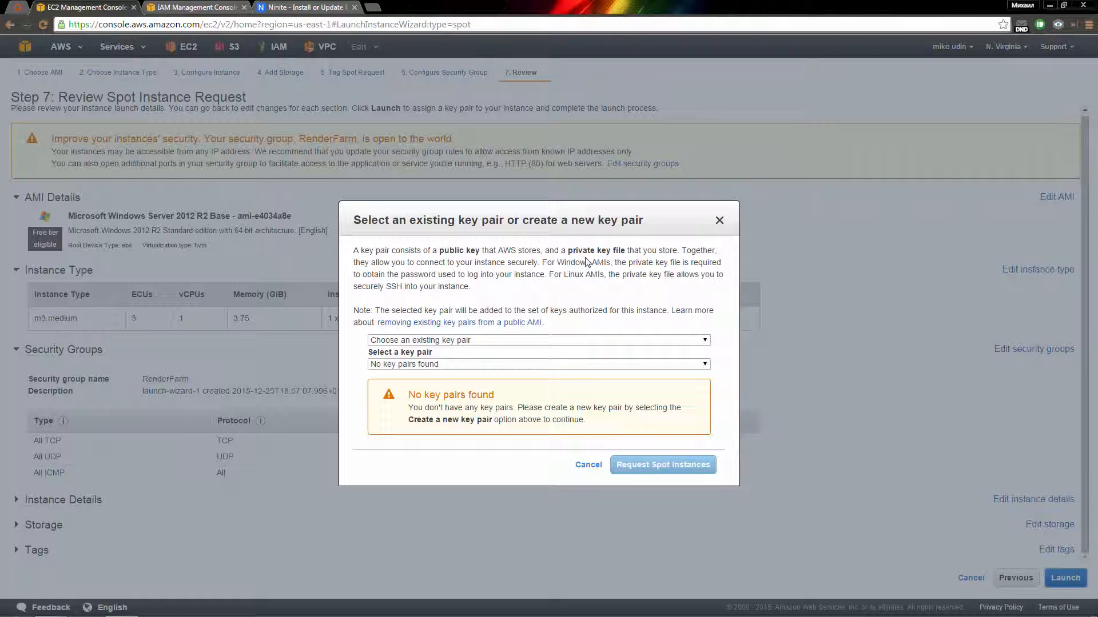
click(457, 341)
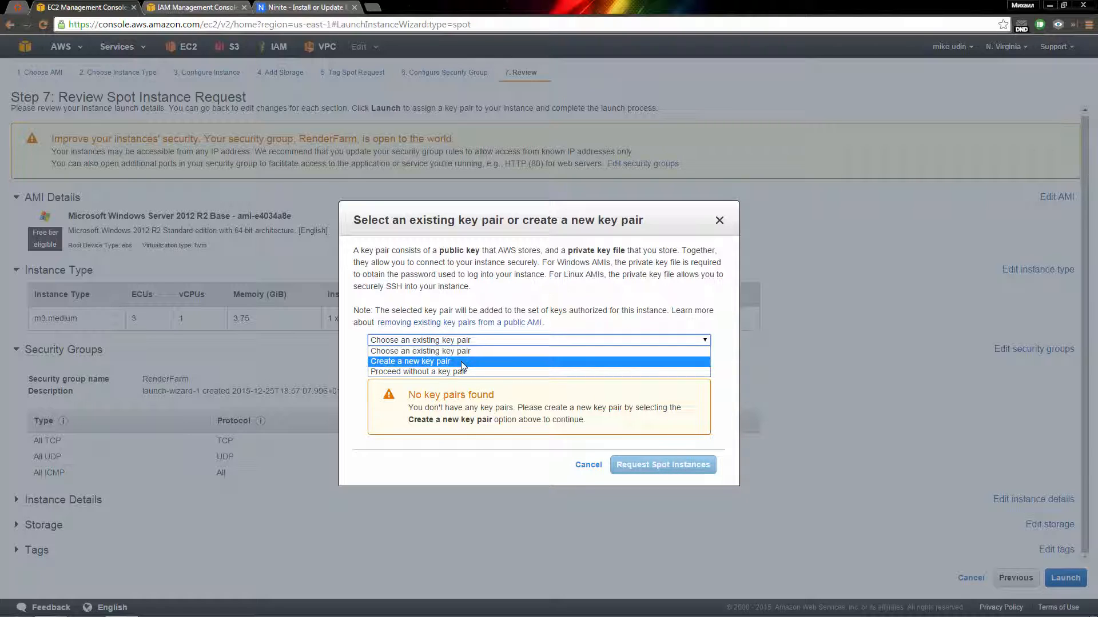
click(461, 361)
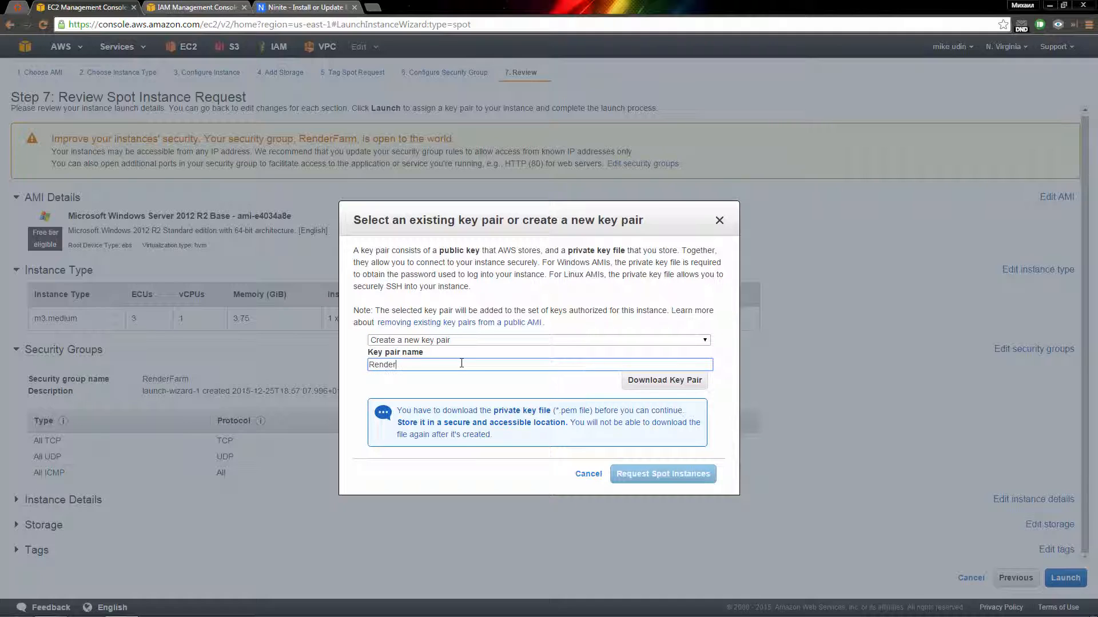
text(RenderFarm)
click(663, 381)
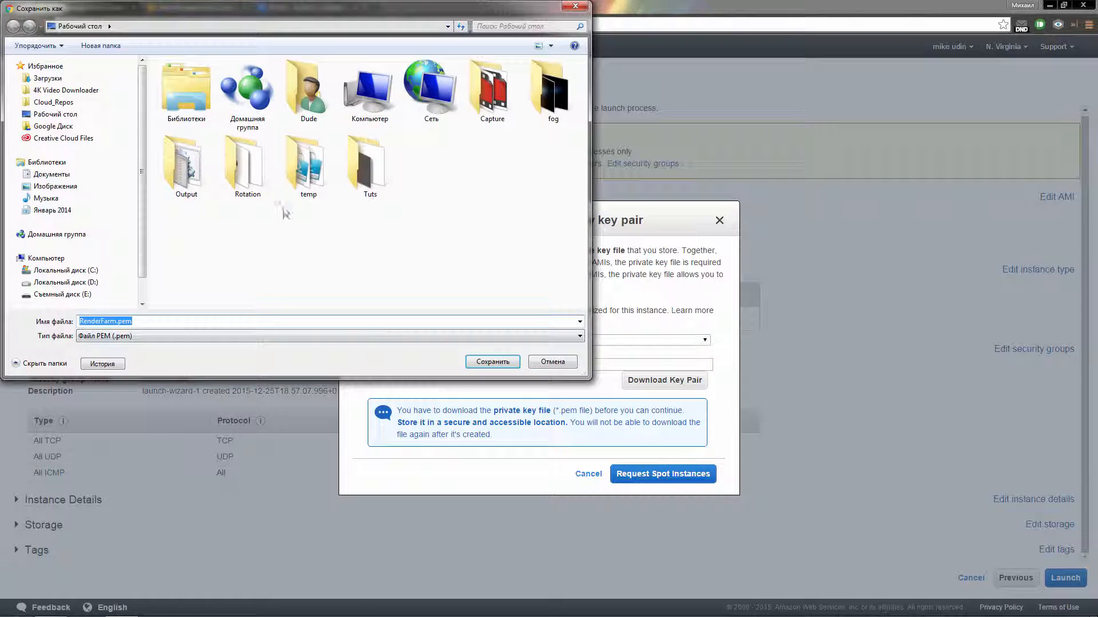
click(492, 362)
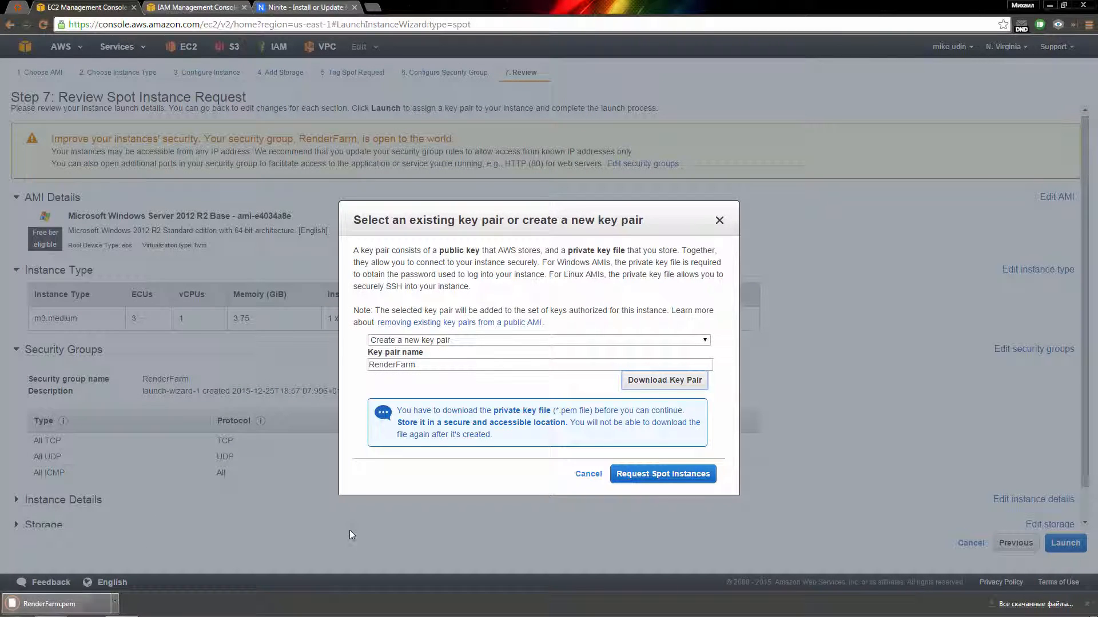
click(663, 475)
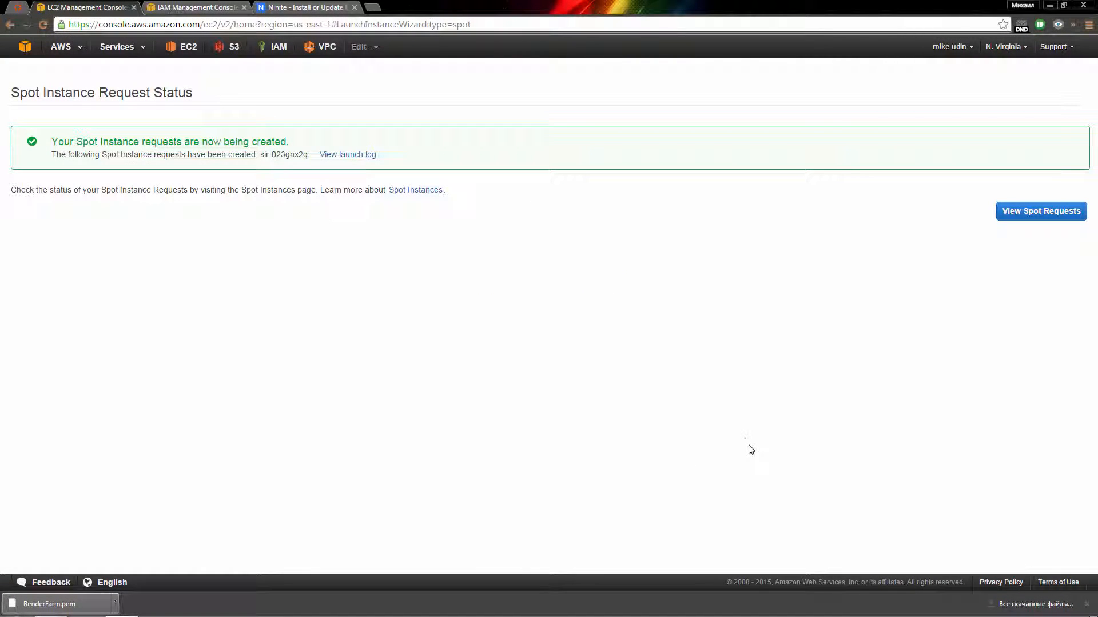
Step: Check the launch log and spot requests until the instance runs, then open its connection details
click(329, 155)
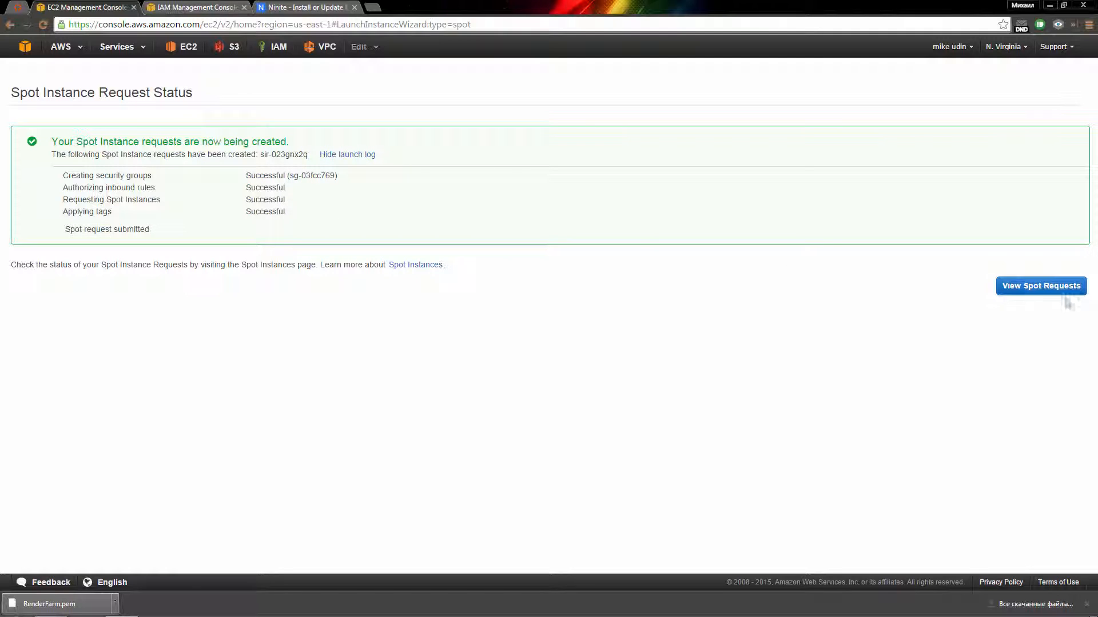
click(1042, 288)
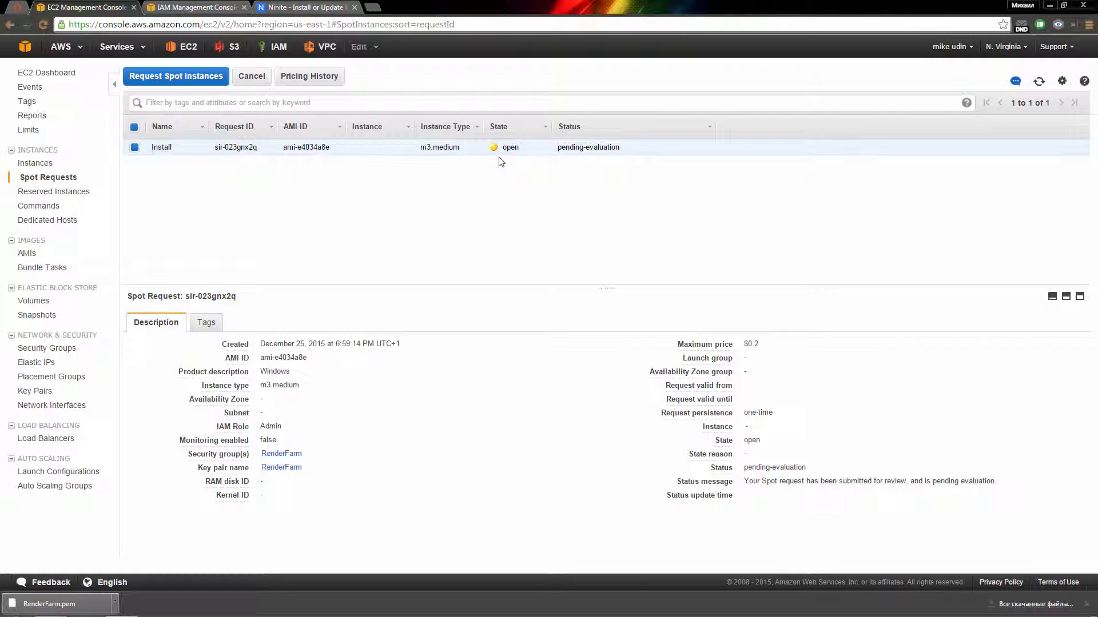
click(36, 164)
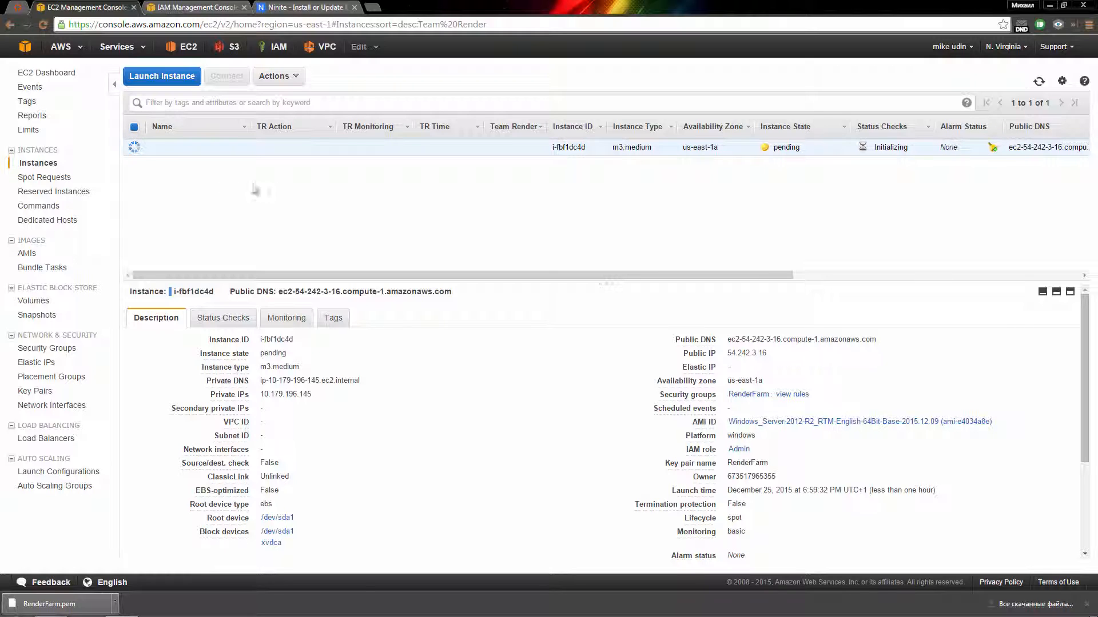
click(55, 178)
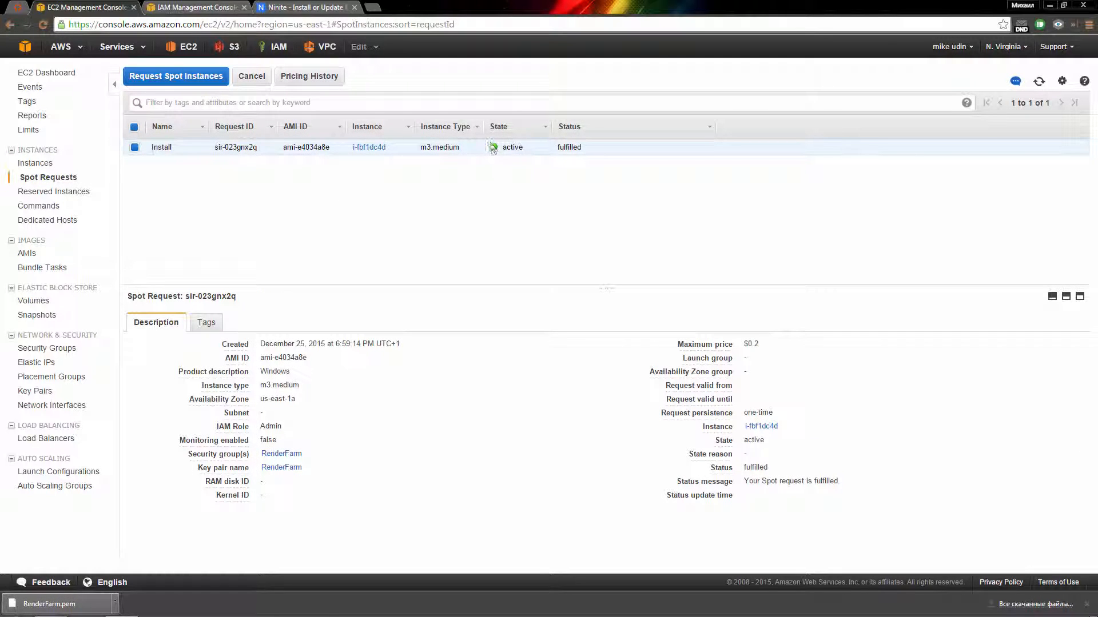
click(51, 165)
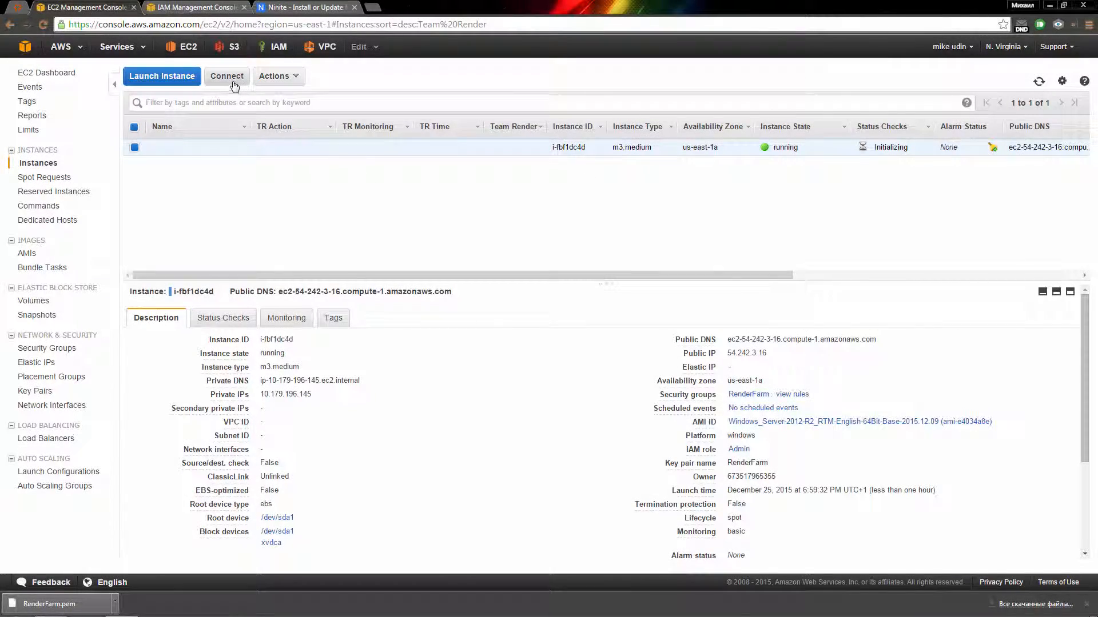
click(234, 85)
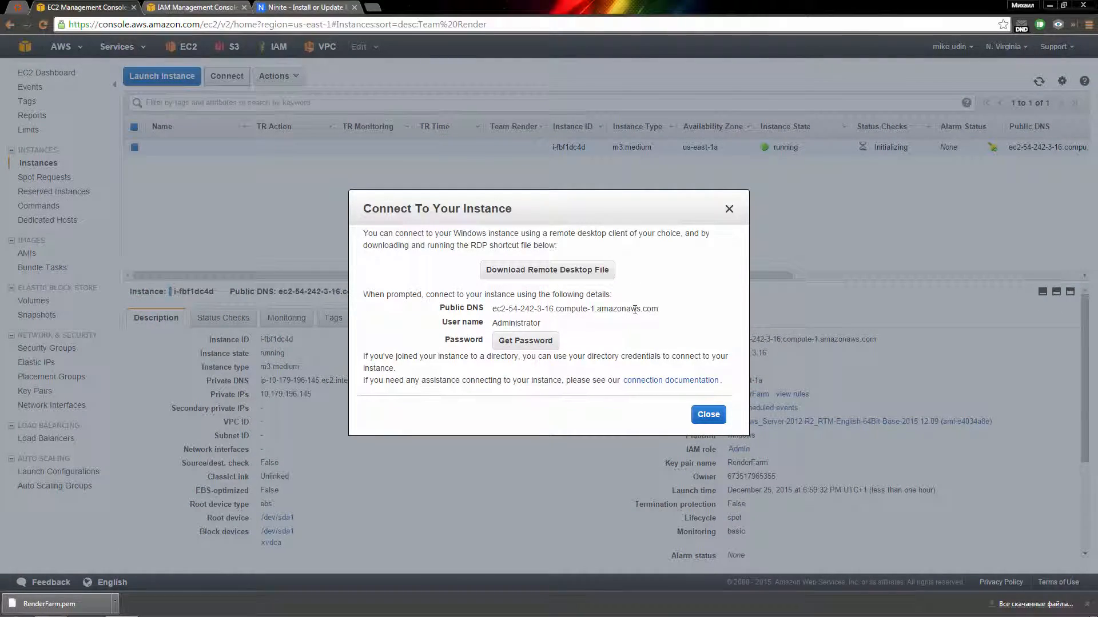
Step: Decrypt the Administrator password using RenderFarm.pem and select it for copying
click(530, 349)
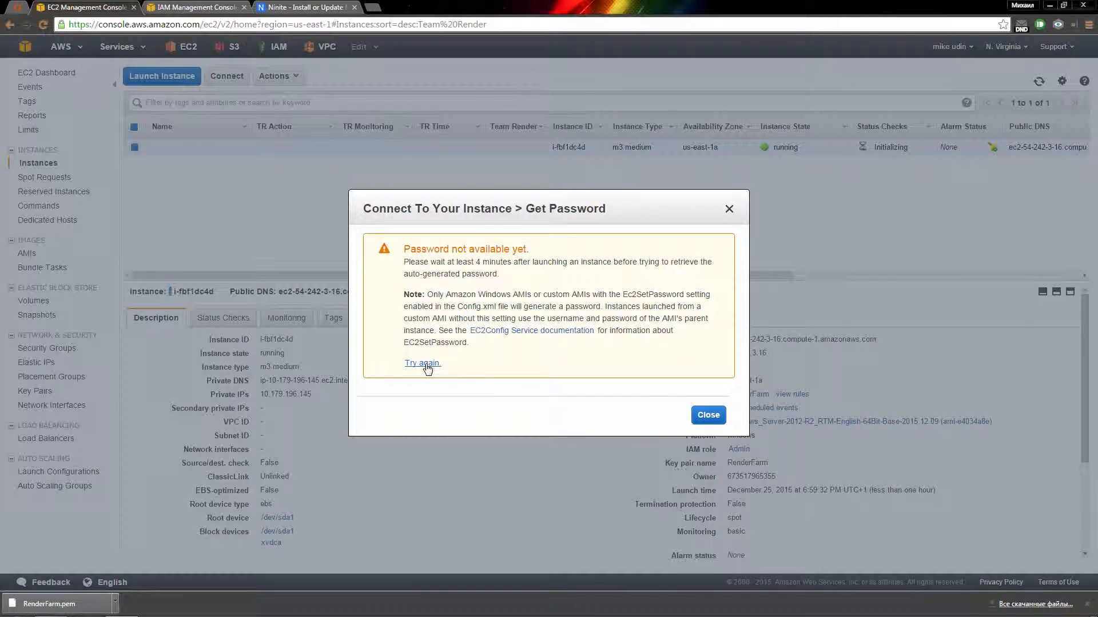
click(422, 364)
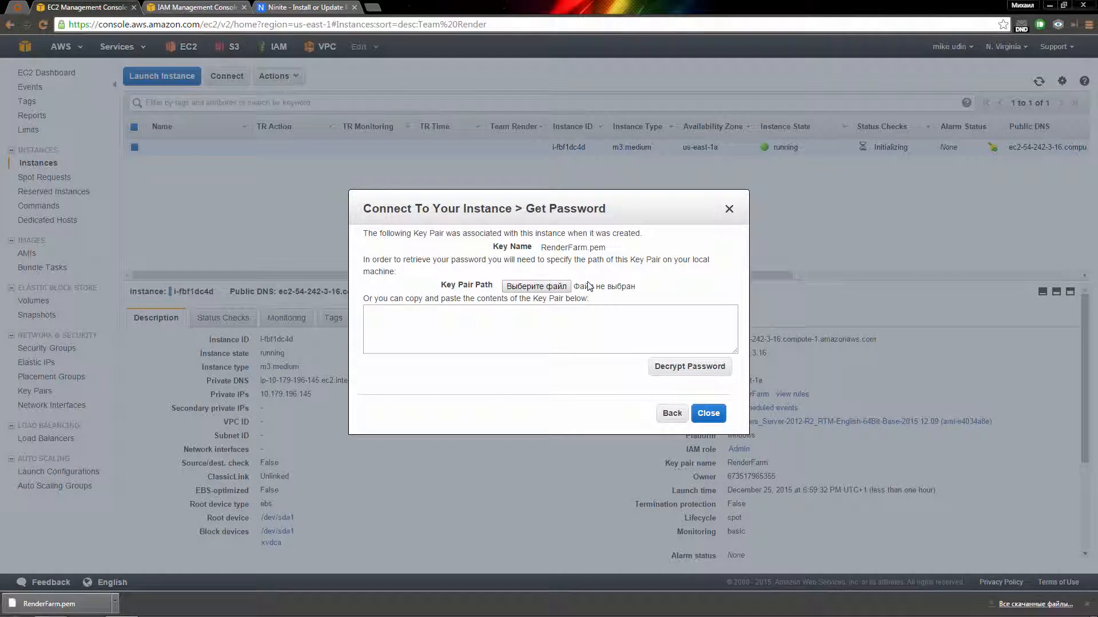
click(522, 287)
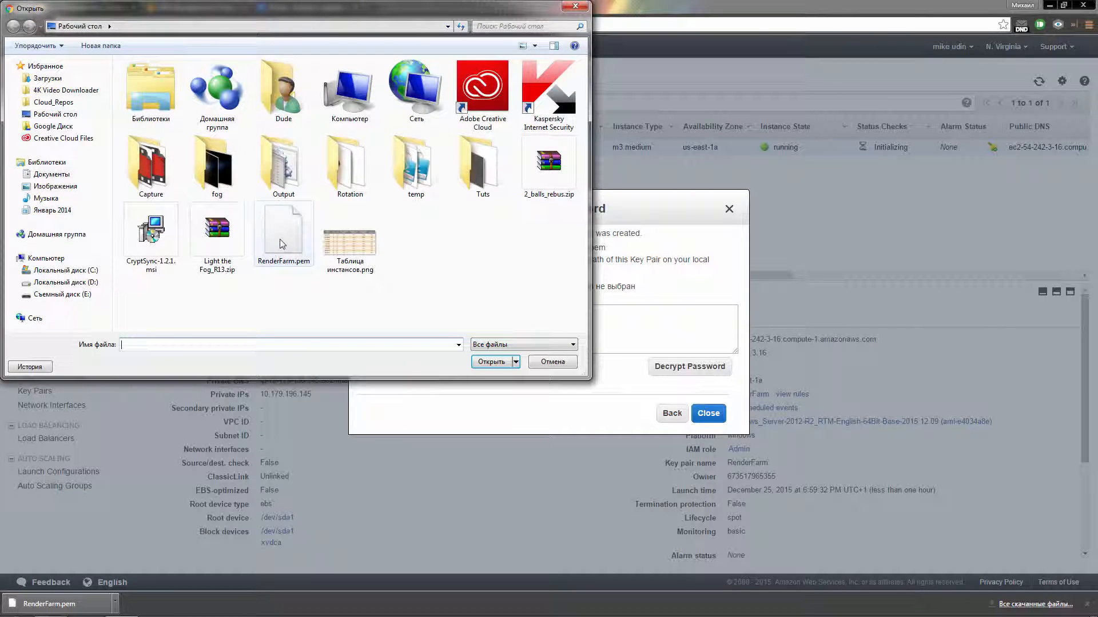
click(282, 244)
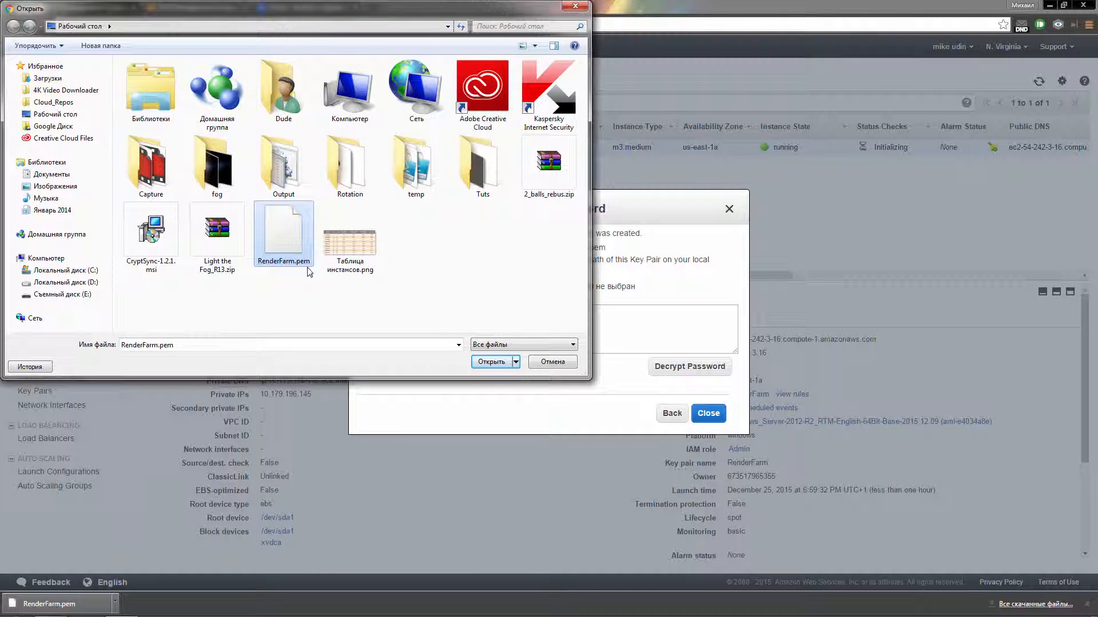
click(491, 361)
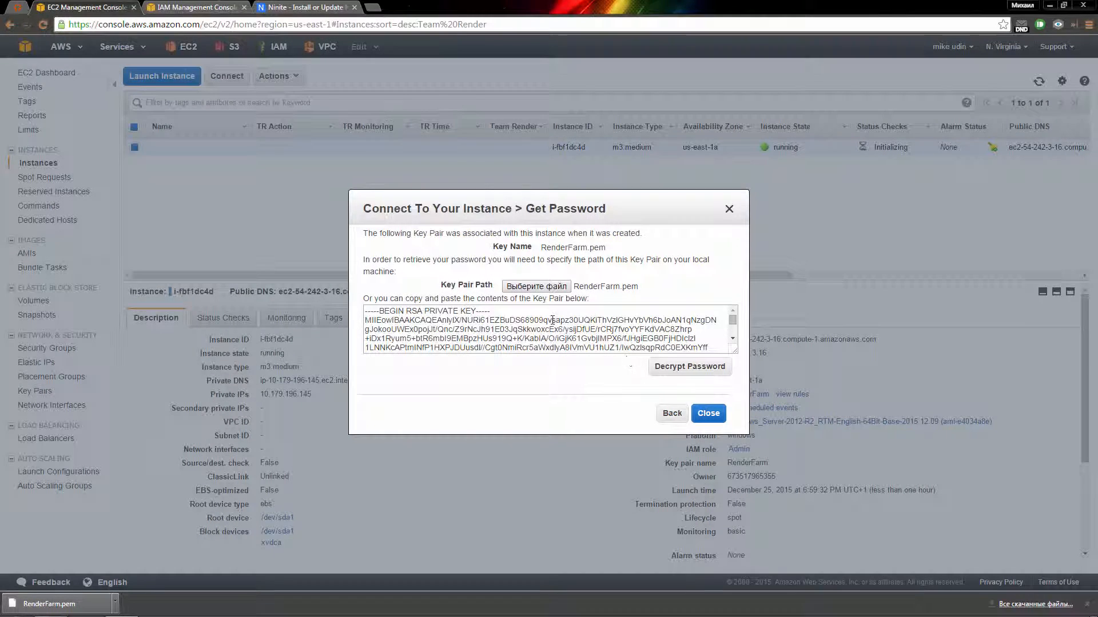
click(699, 371)
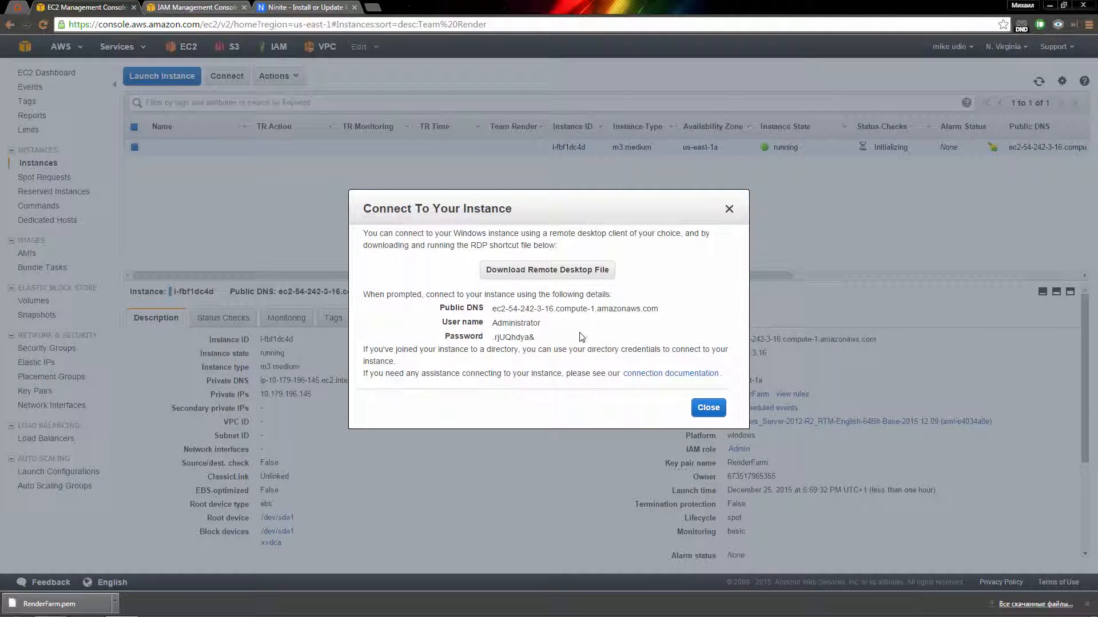
drag(542, 341, 495, 338)
key(super)
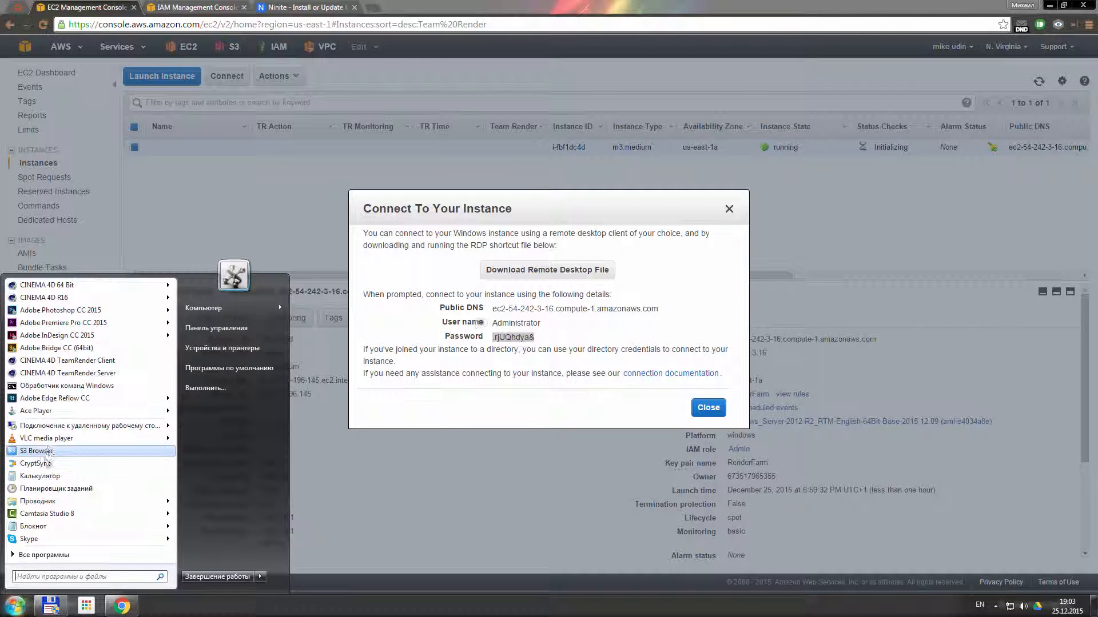
Step: Paste the password into a new Notepad document and download the instance's .rdp file
click(45, 526)
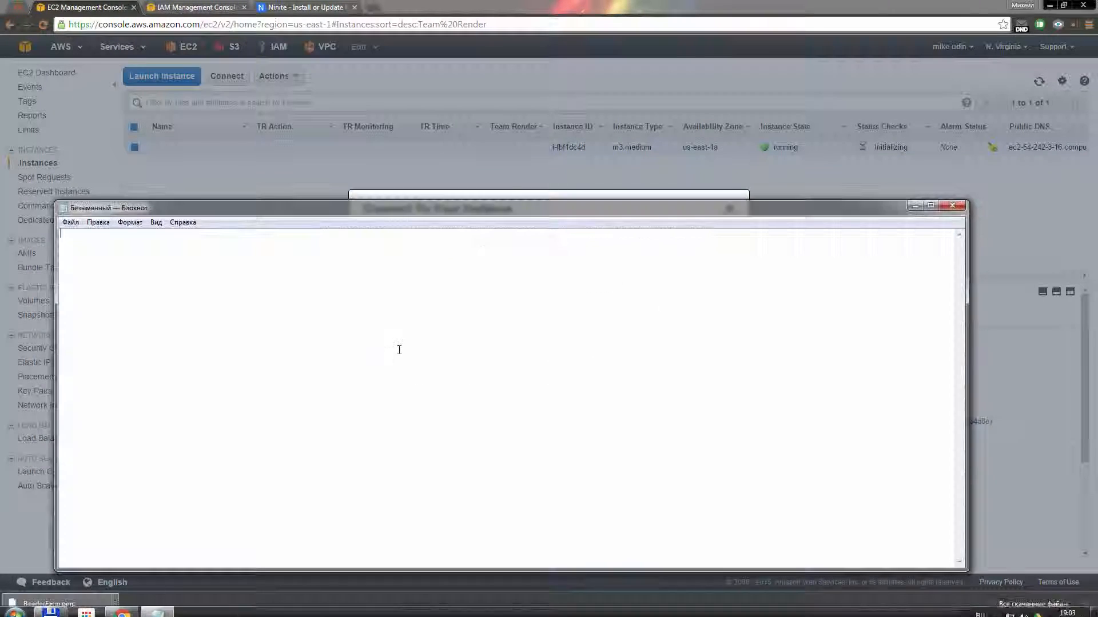
key(ctrl+v)
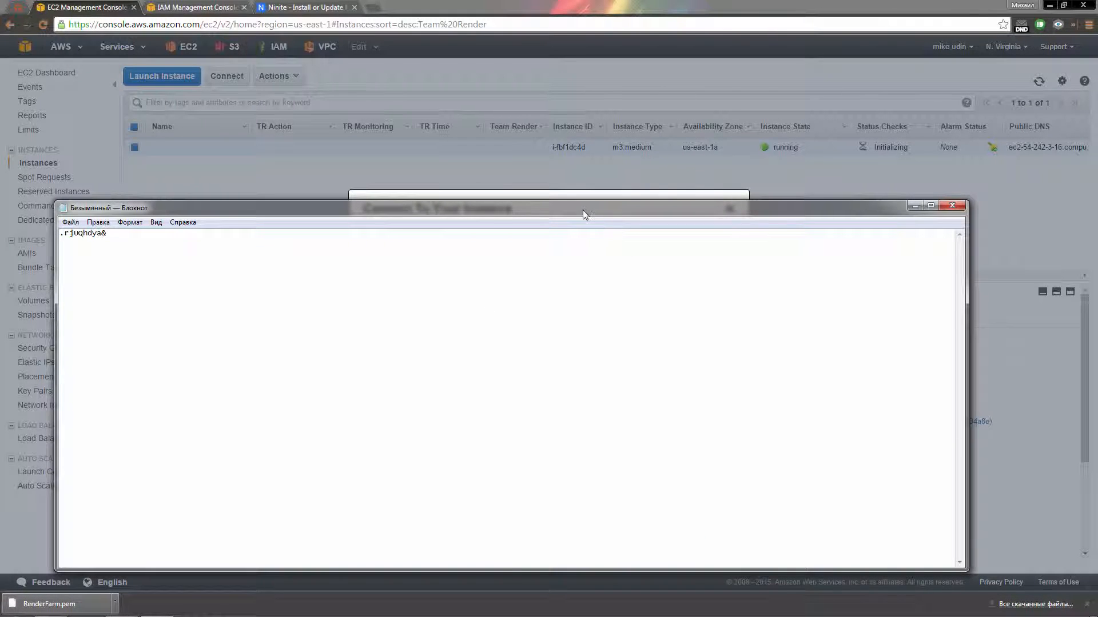
drag(583, 215, 580, 449)
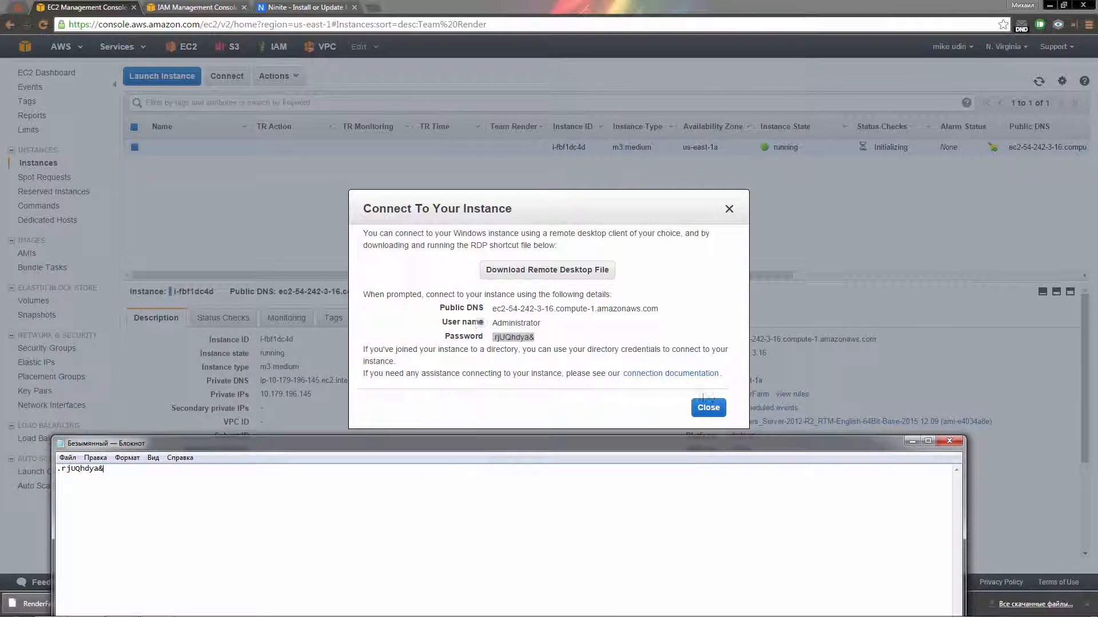
click(574, 272)
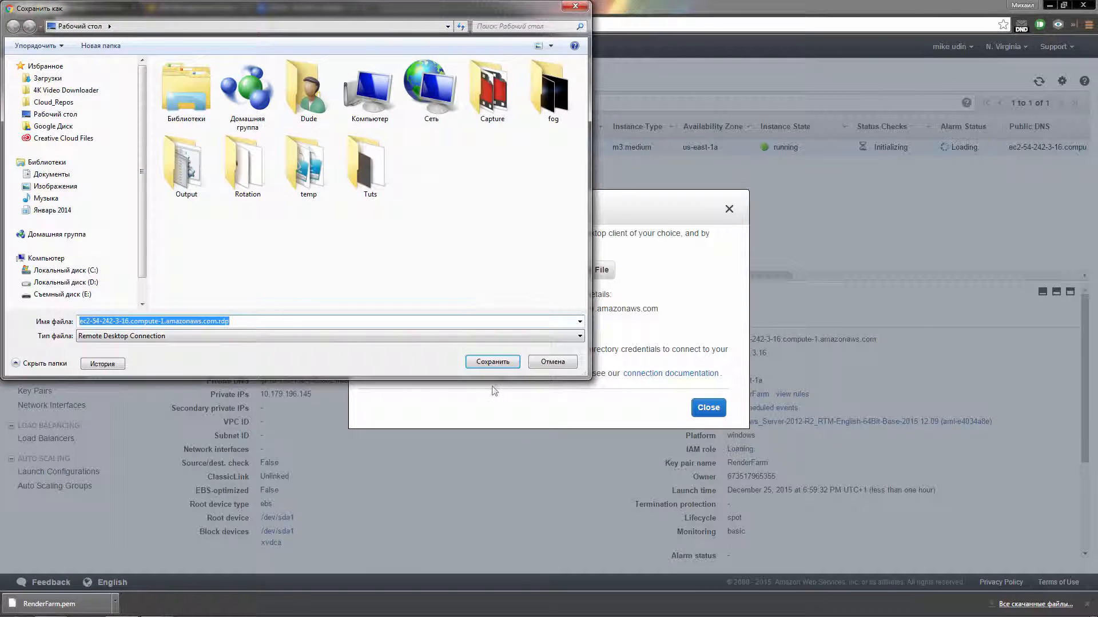
Step: Save and open the instance's .rdp file, connecting despite the unknown publisher warning
click(493, 362)
click(774, 409)
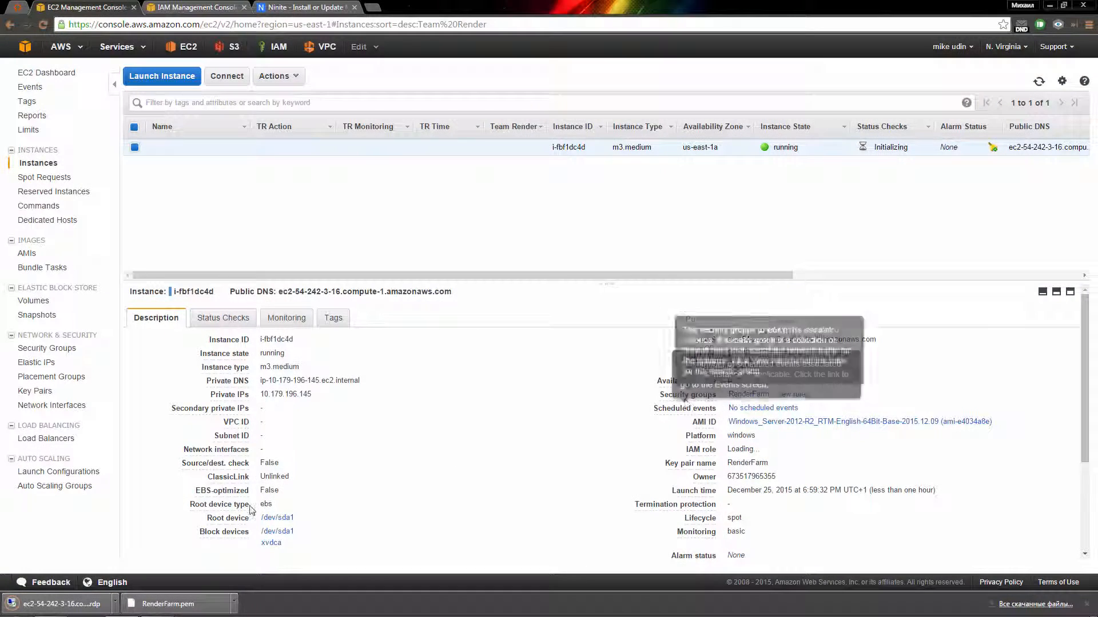
click(86, 603)
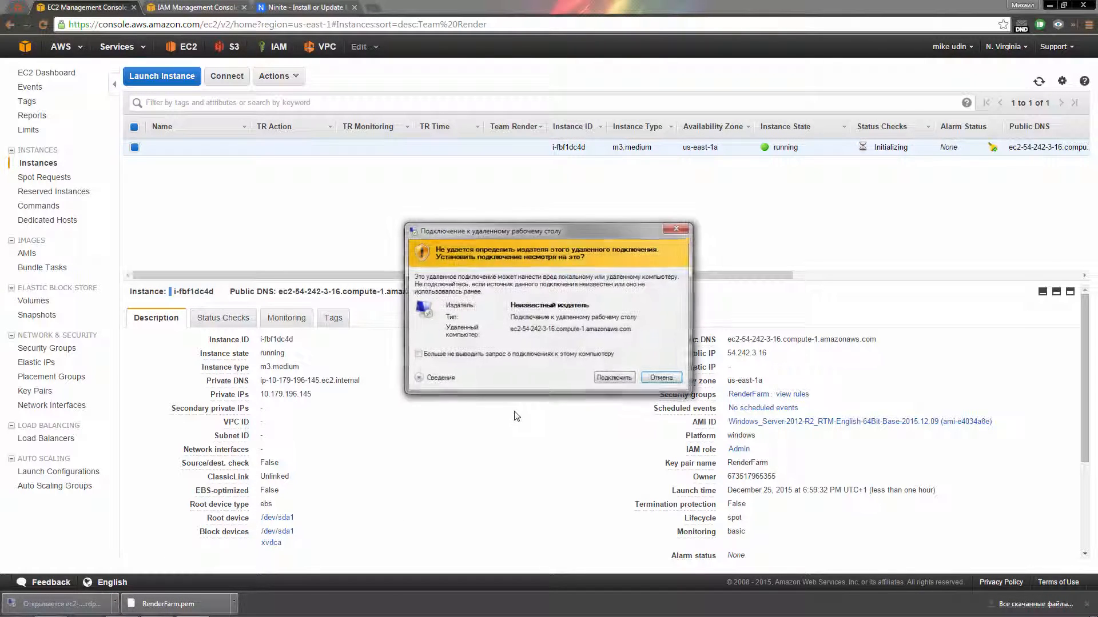
drag(485, 235, 463, 234)
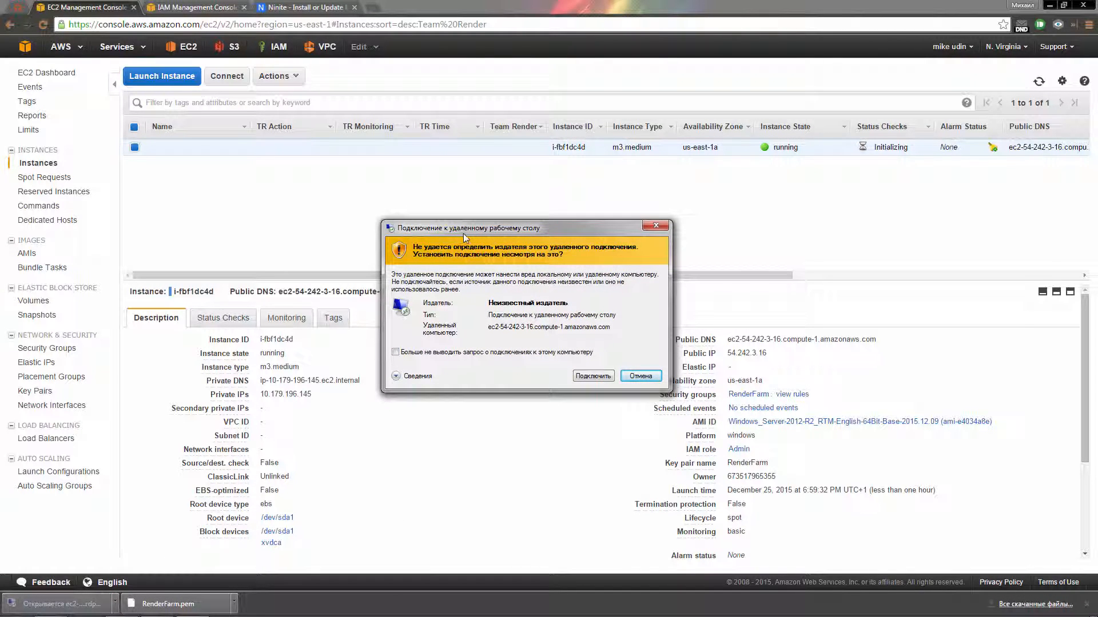
click(592, 377)
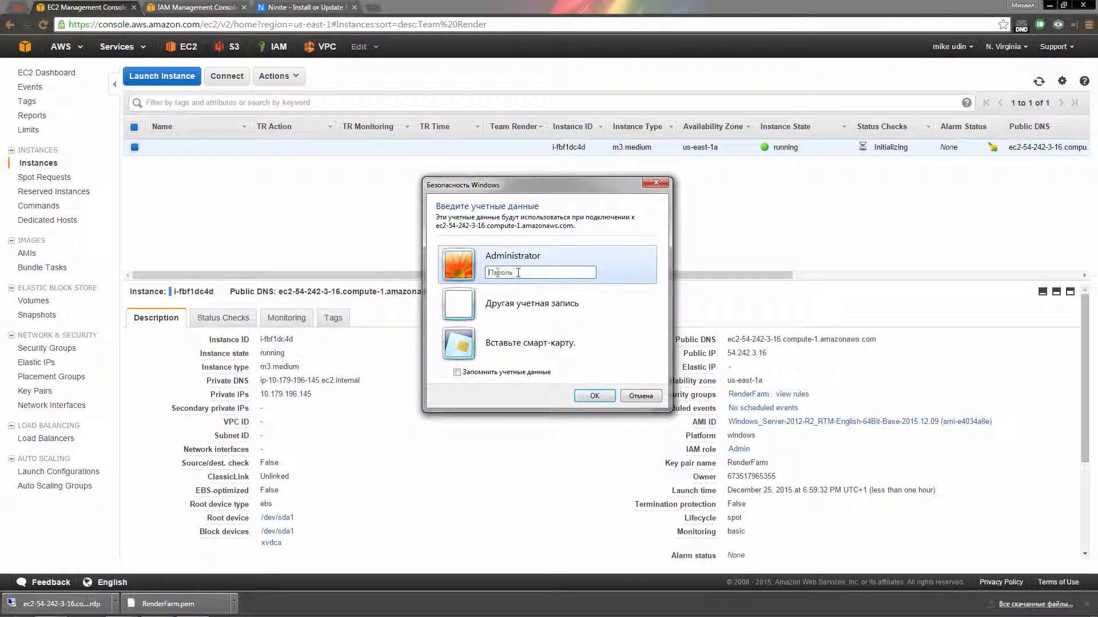
Step: Sign in as Administrator with the pasted password and accept the certificate permanently
click(513, 271)
key(ctrl+v)
drag(504, 186, 491, 179)
click(581, 389)
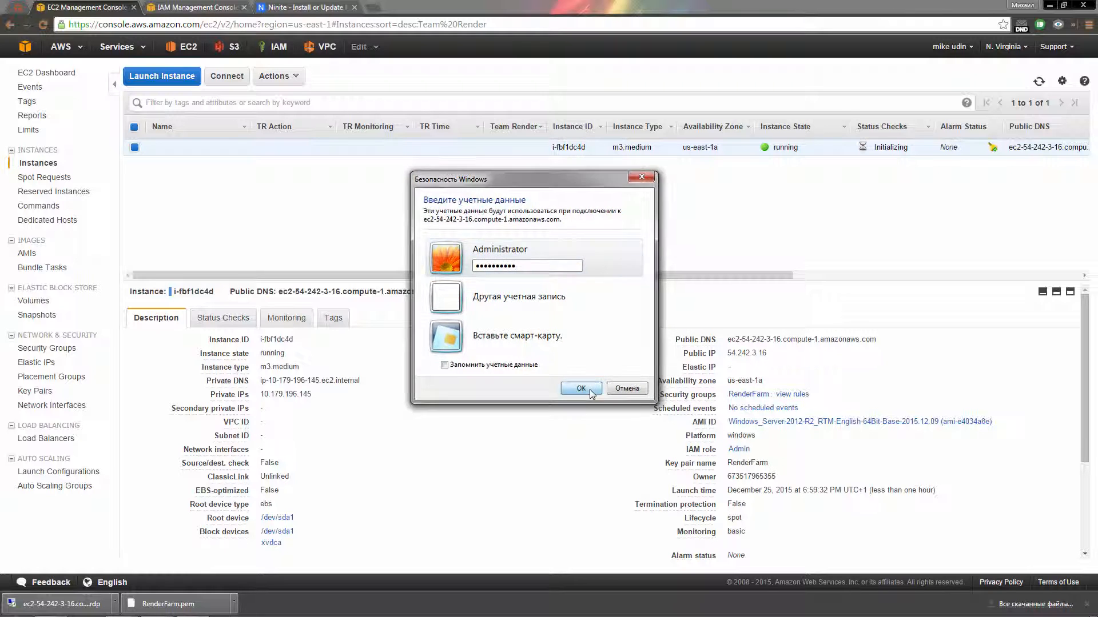
click(456, 389)
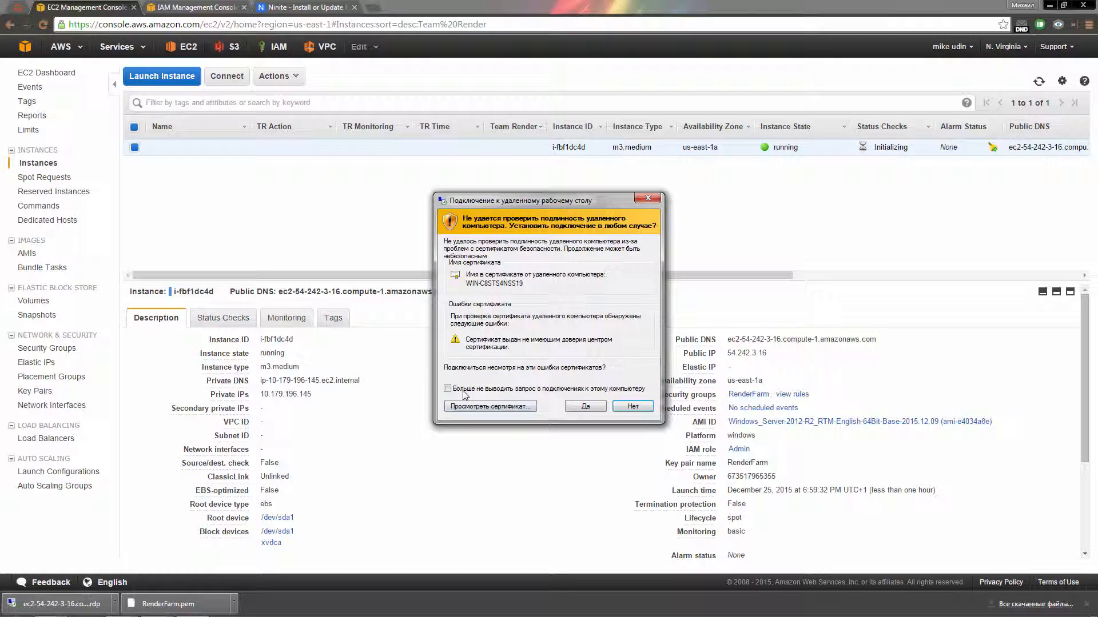
click(589, 407)
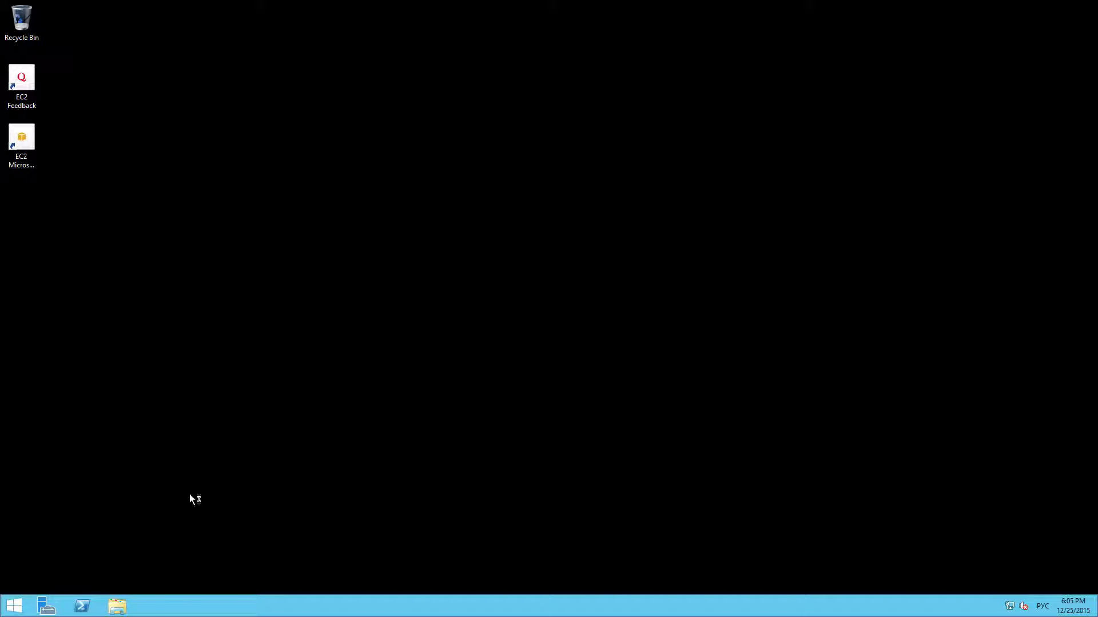
Step: Go to the Administrator account's Change the password page in Control Panel User Accounts
click(13, 606)
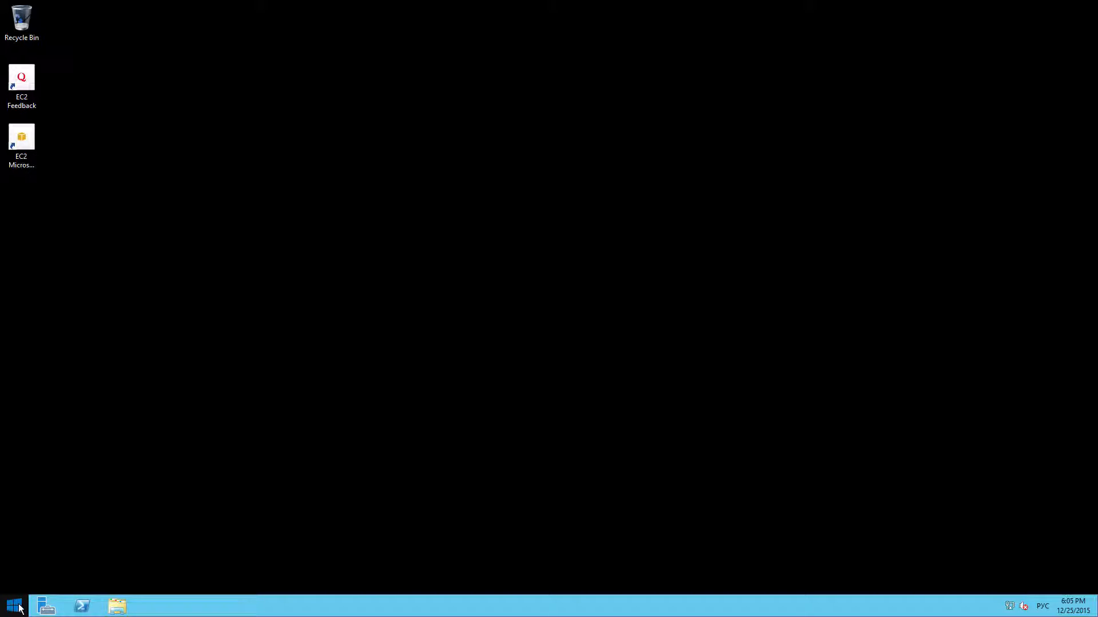
right_click(18, 607)
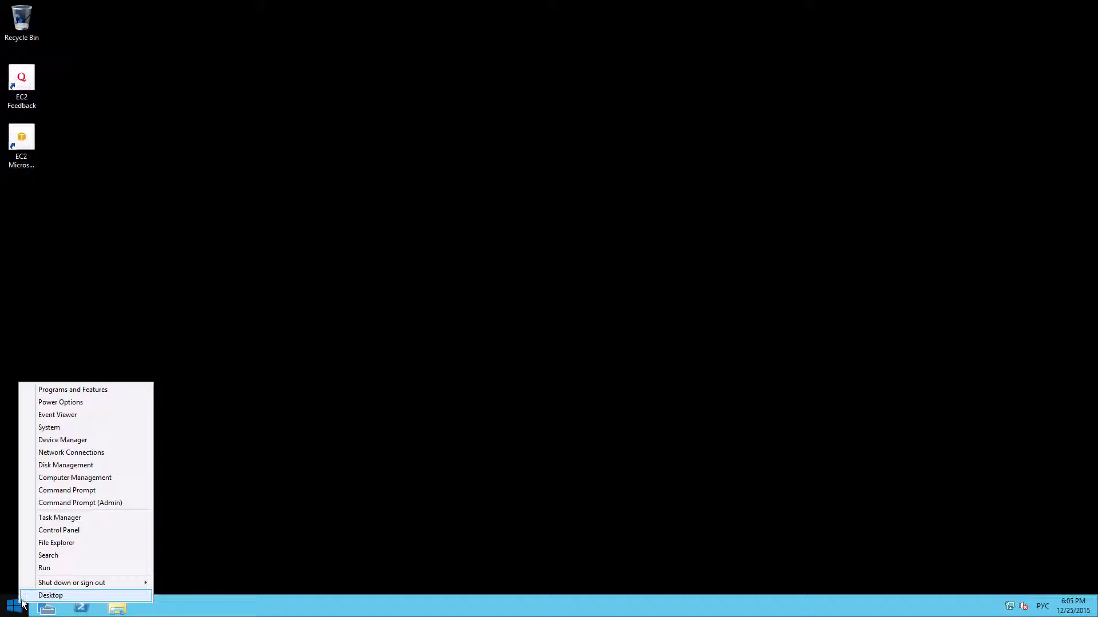
click(91, 530)
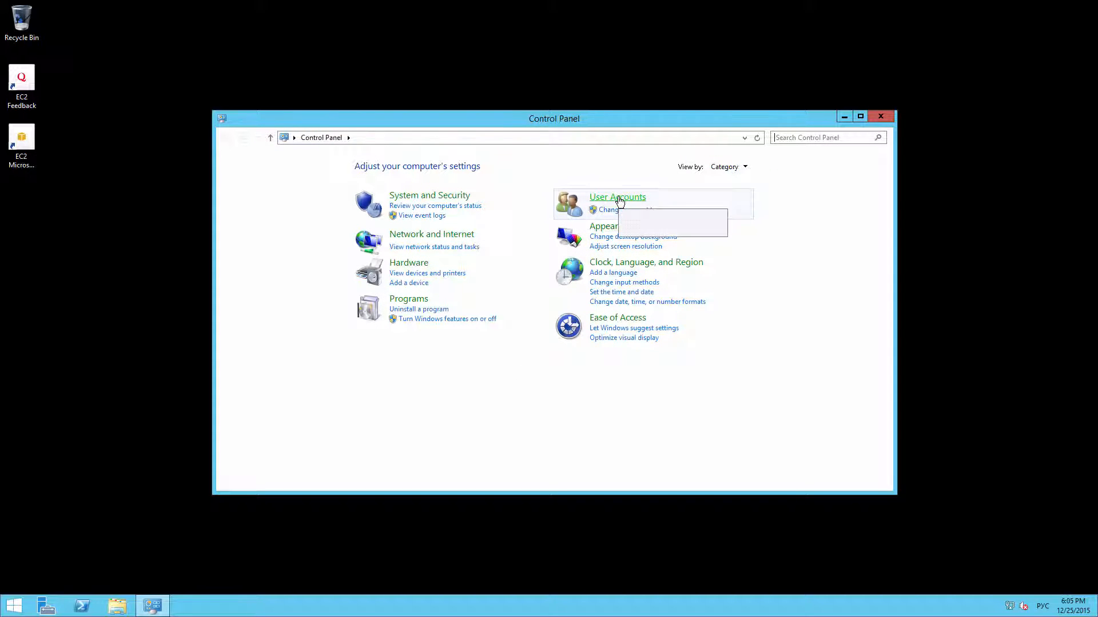
click(619, 198)
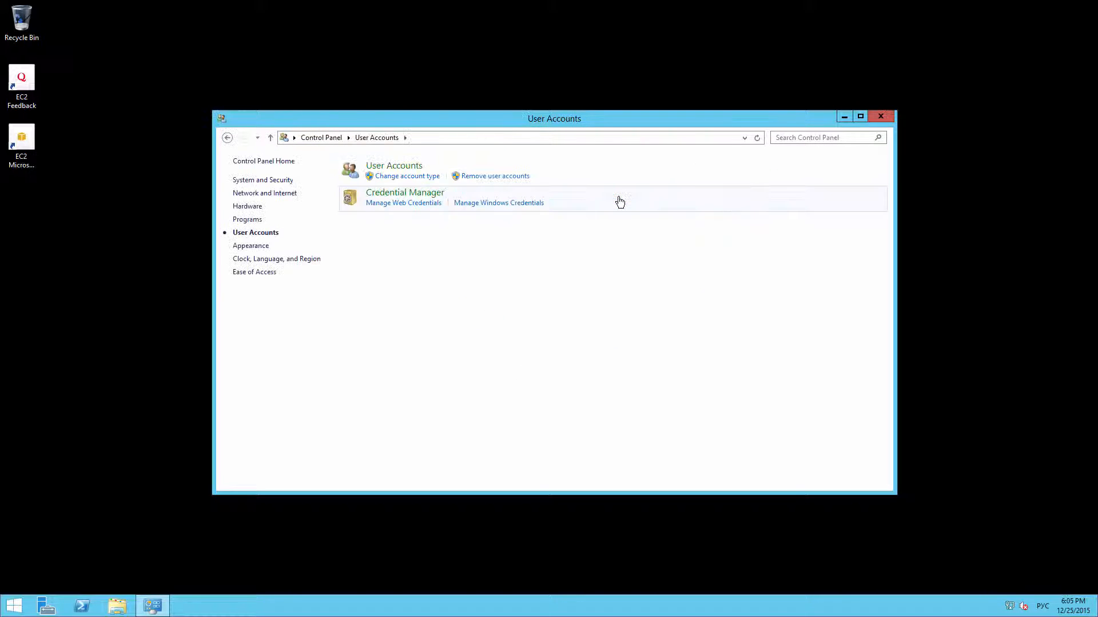
click(411, 177)
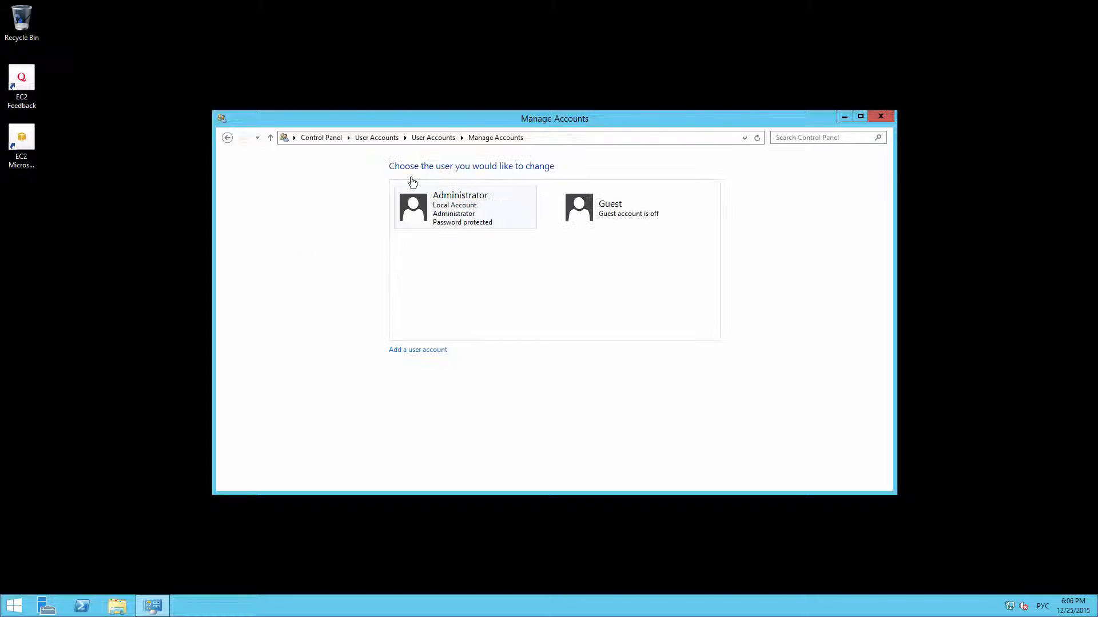
click(458, 215)
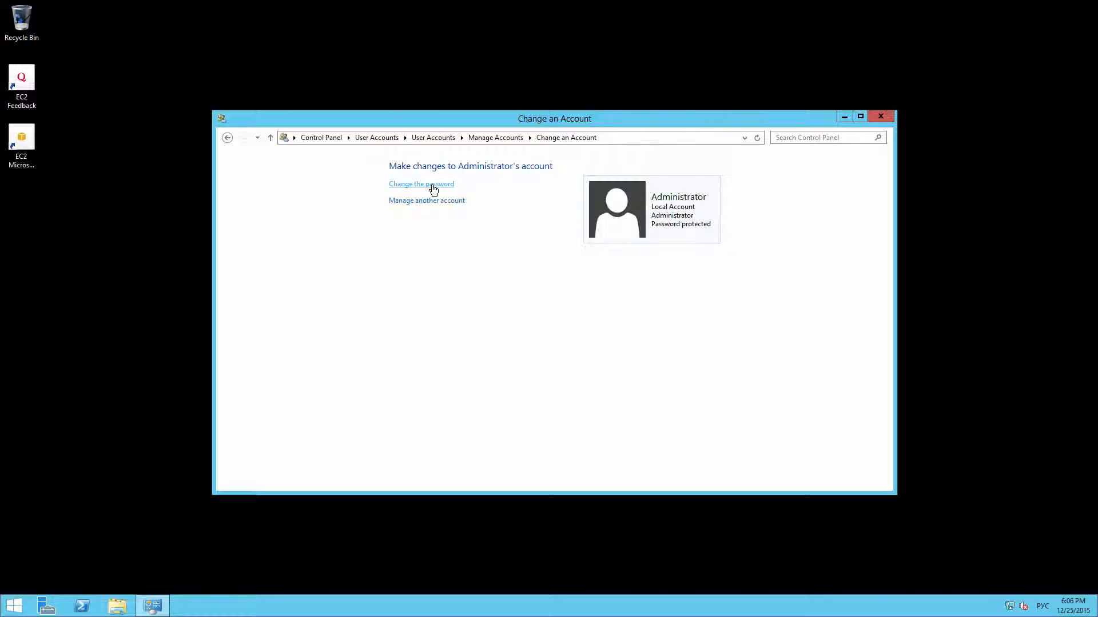
click(433, 189)
Step: Enter the current and new Administrator passwords, apply them, and close Control Panel
click(428, 237)
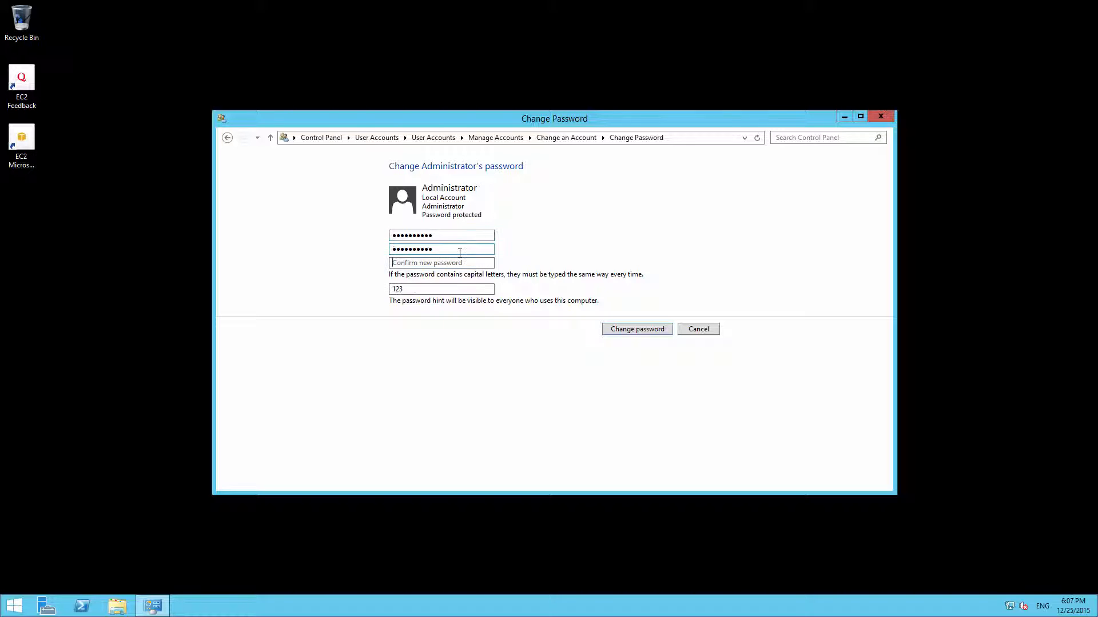
text(**********)
click(641, 332)
key(alt+F4)
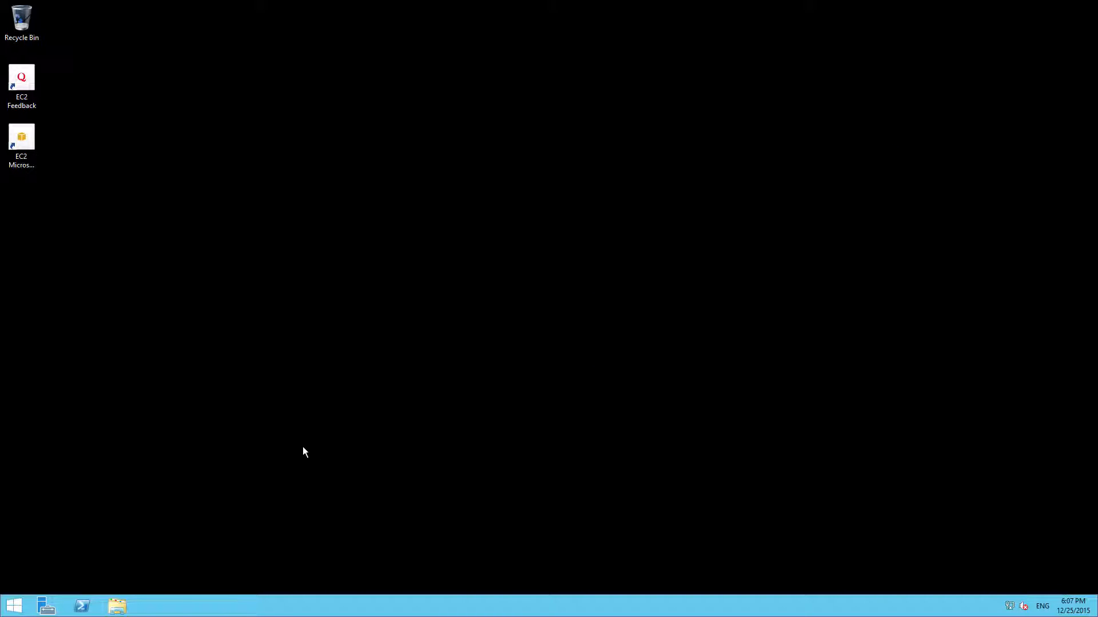
Step: Run 'control userpasswords2', untick 'Users must enter a user name and password', and apply
right_click(14, 605)
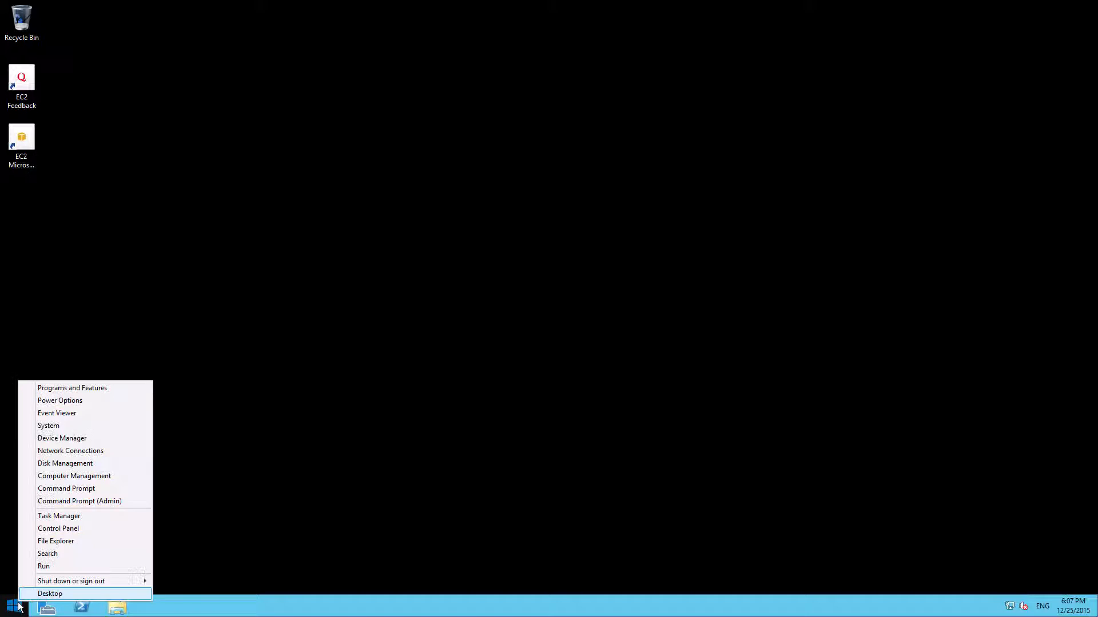
click(87, 566)
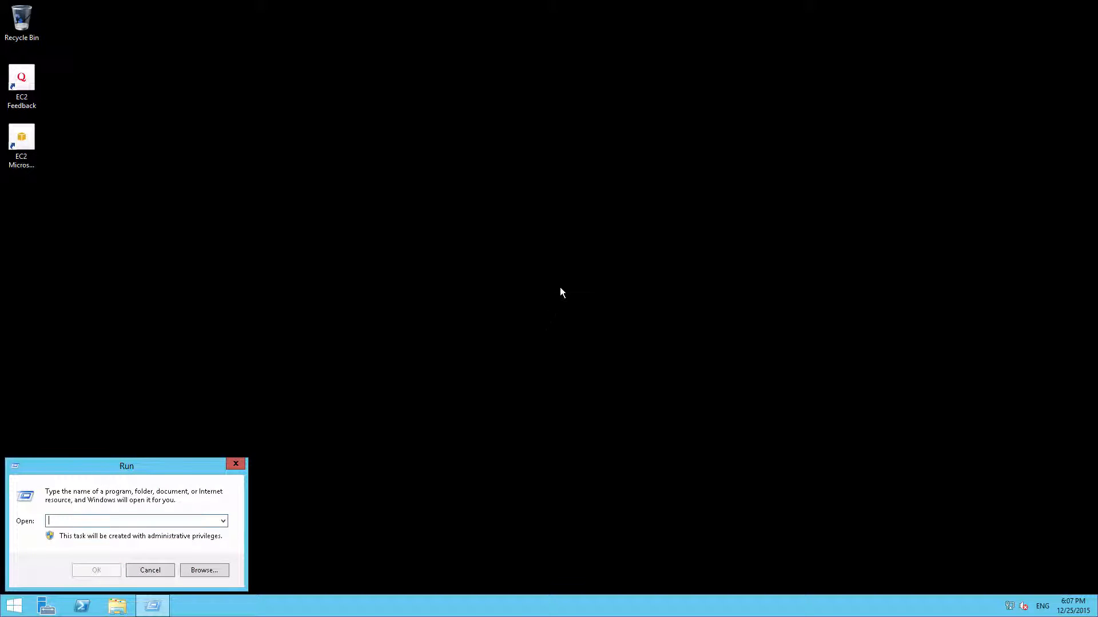
drag(560, 287, 567, 276)
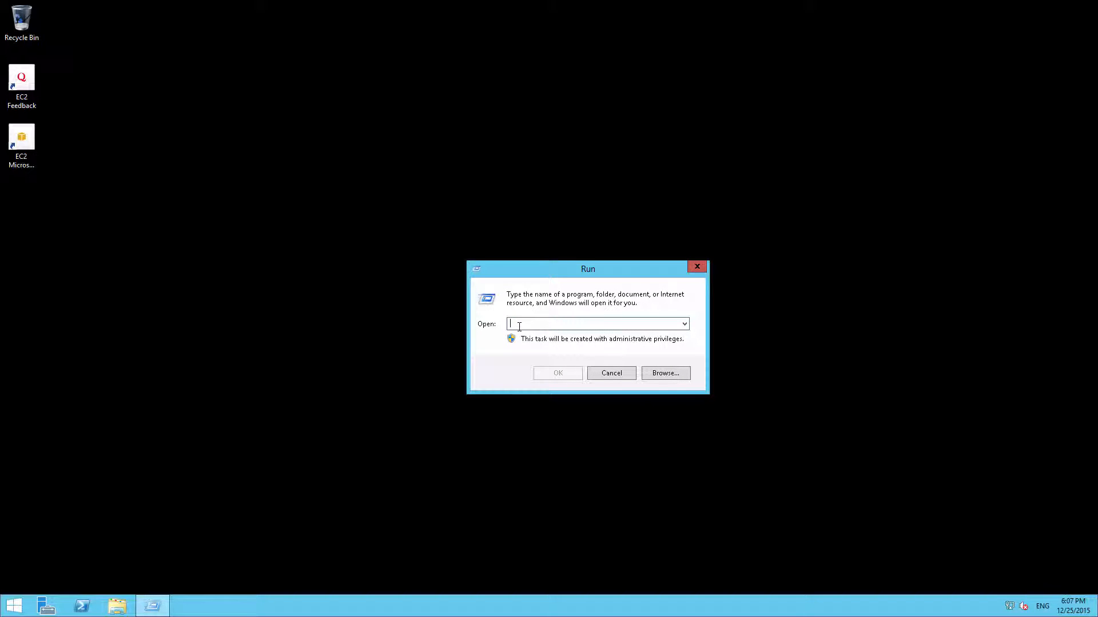
text(control use)
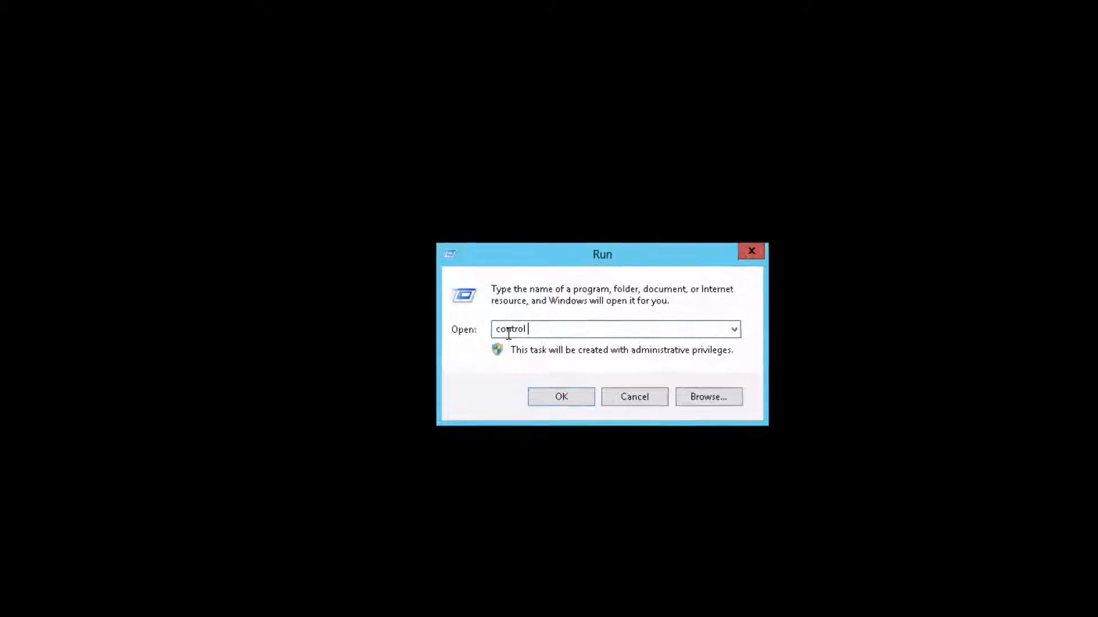
text(rpasswords2)
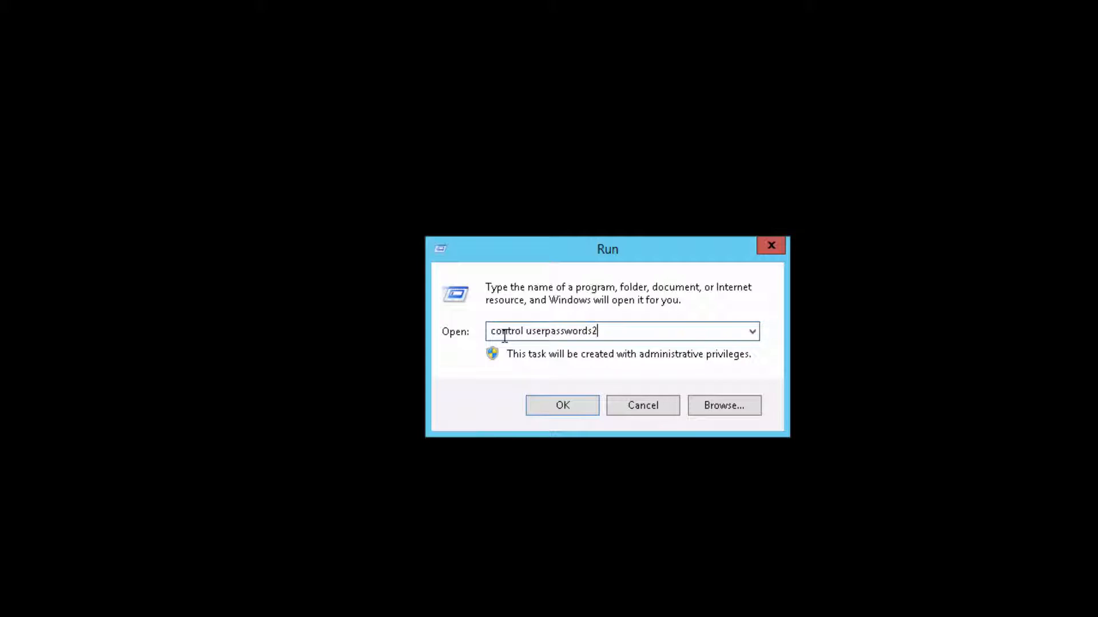
key(Return)
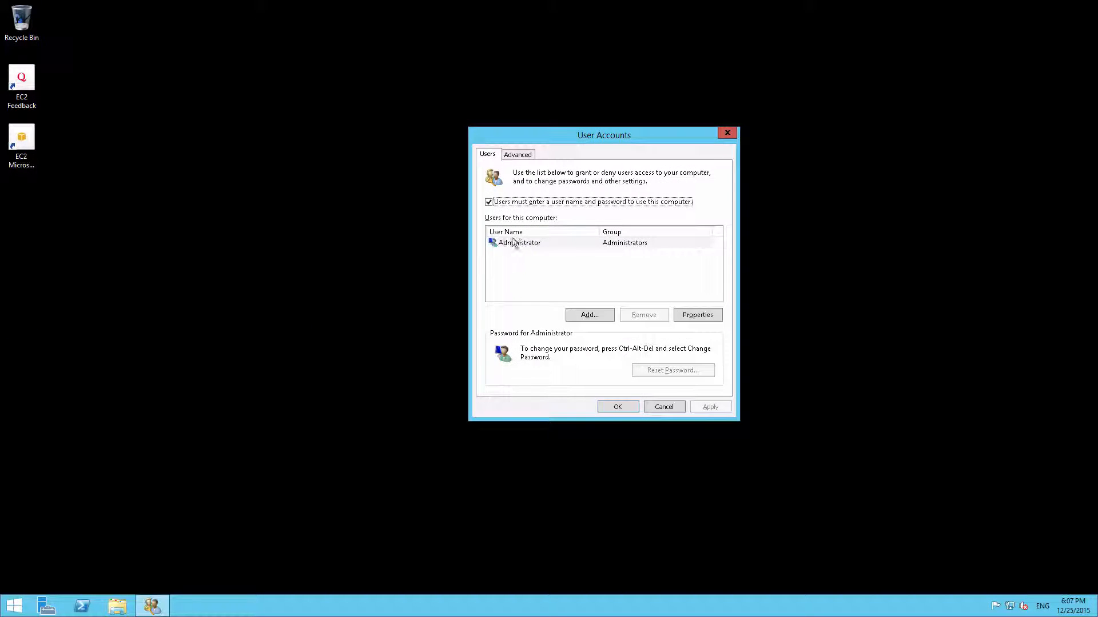
click(490, 202)
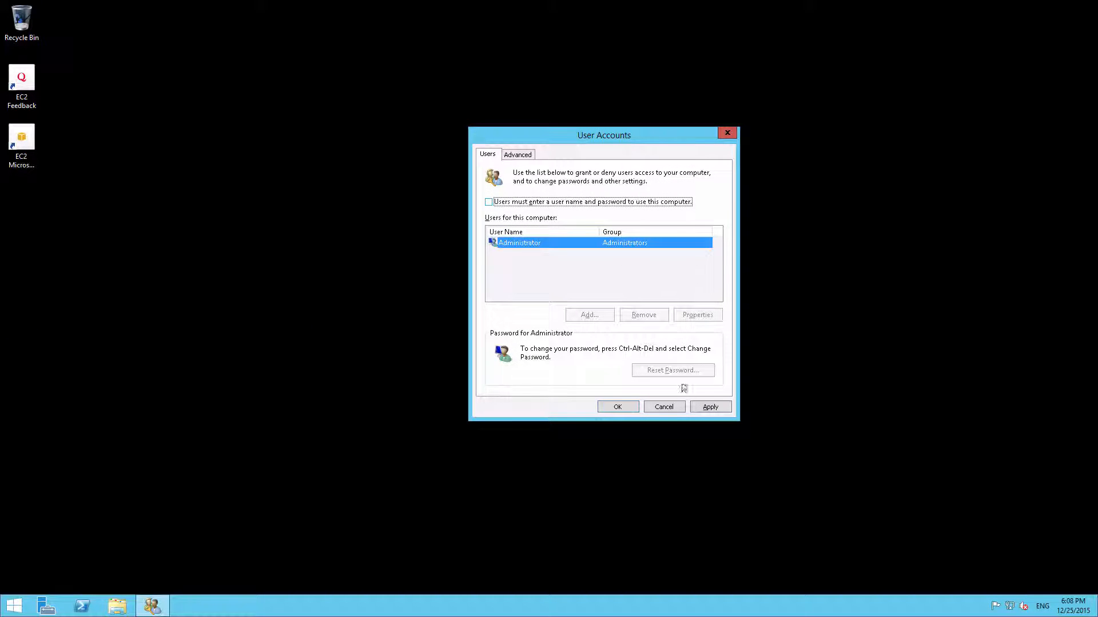
click(698, 406)
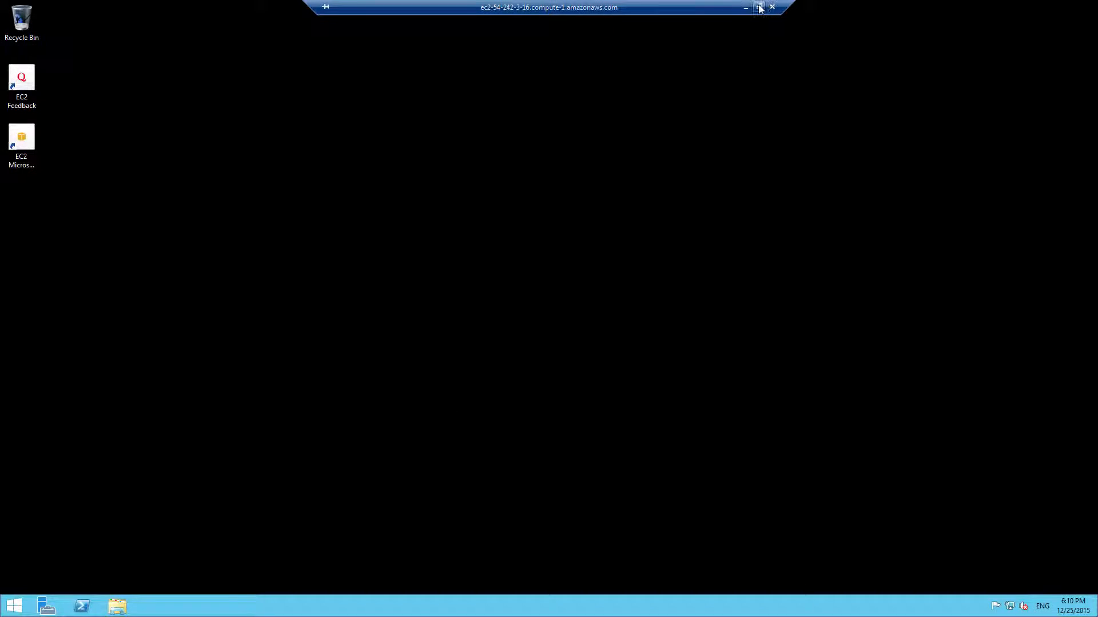
Step: Restore the remote session to a window and switch to the Ninite tab in Chrome
click(759, 8)
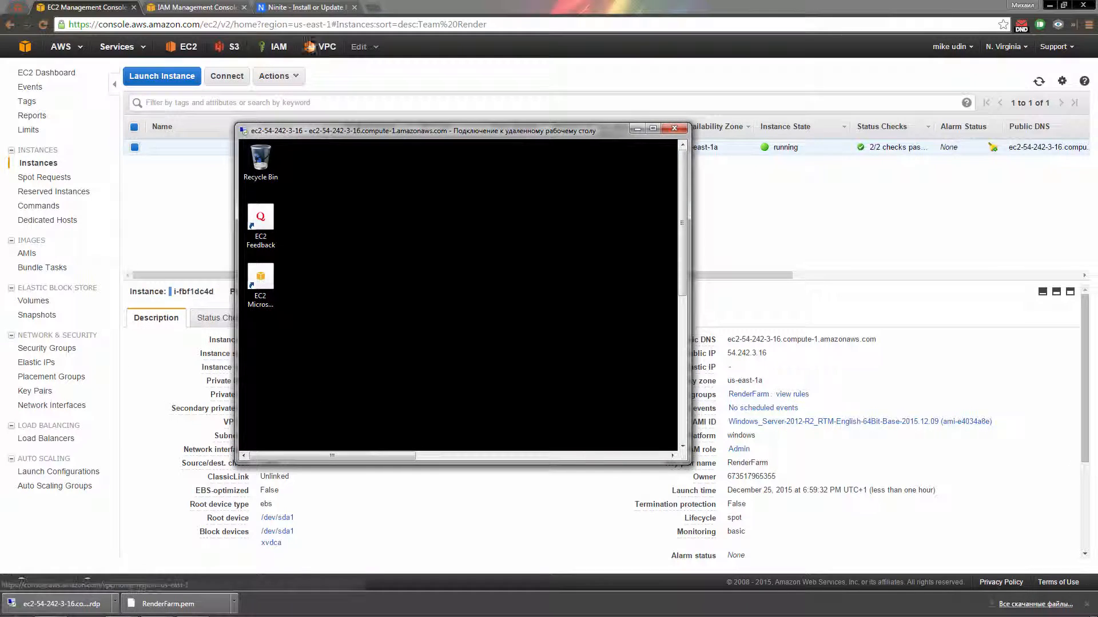
click(308, 8)
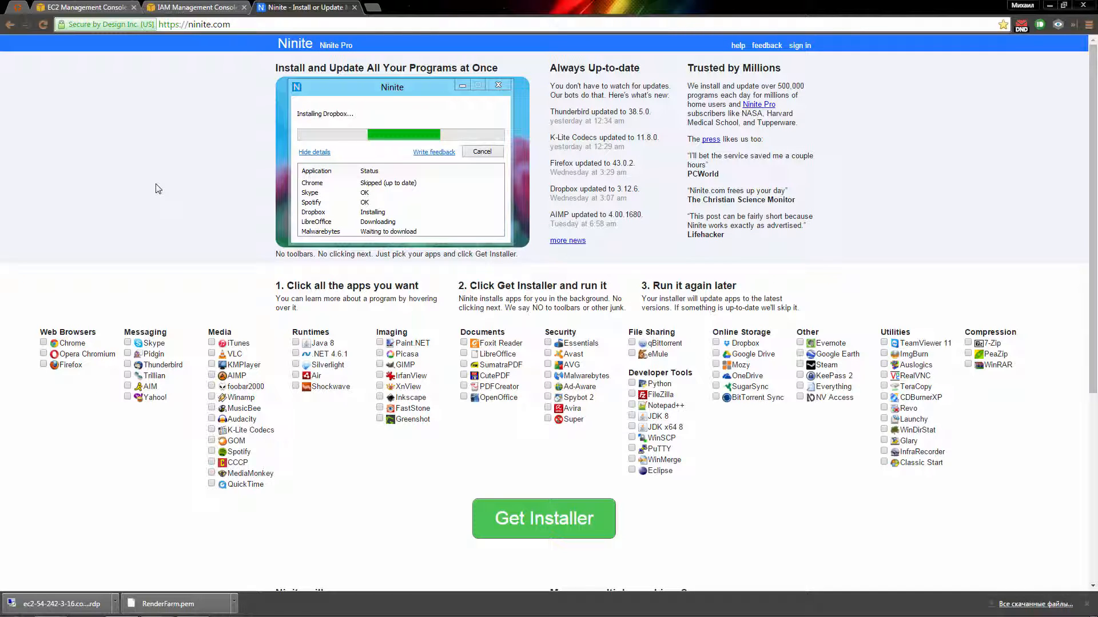
Step: Tick Chrome, QuickTime, Google Drive and WinRAR on Ninite and click Get Installer
click(44, 343)
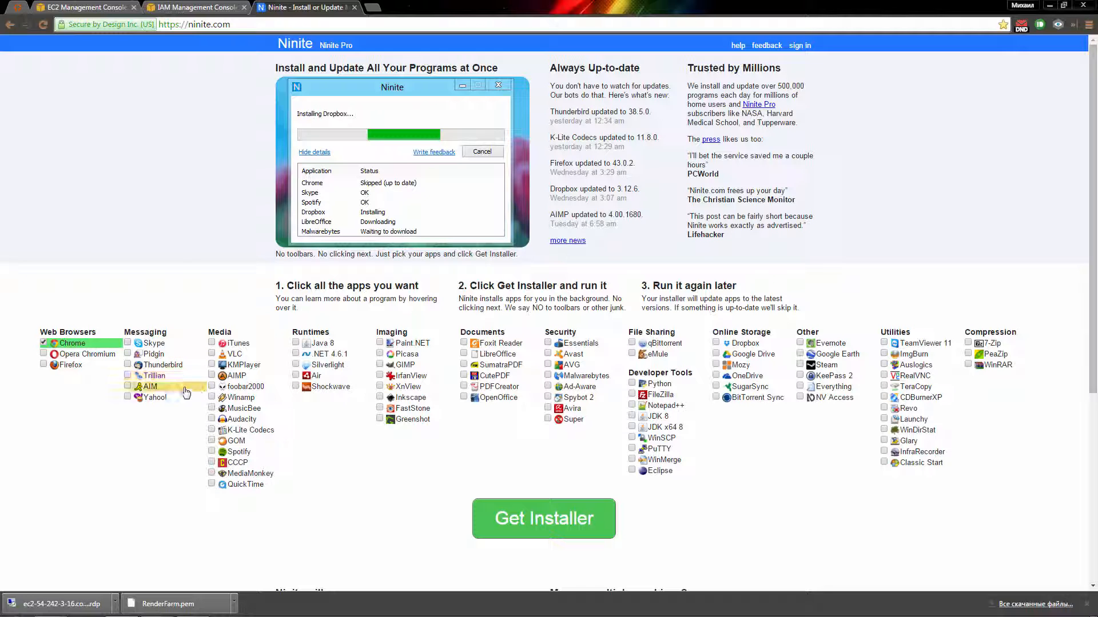
click(211, 484)
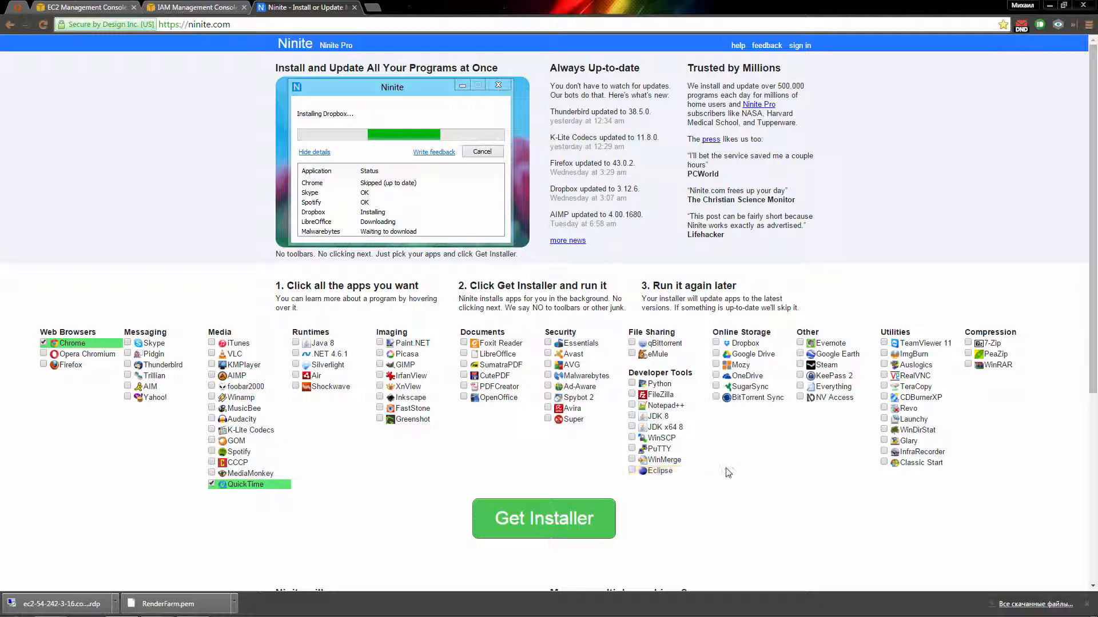
click(750, 355)
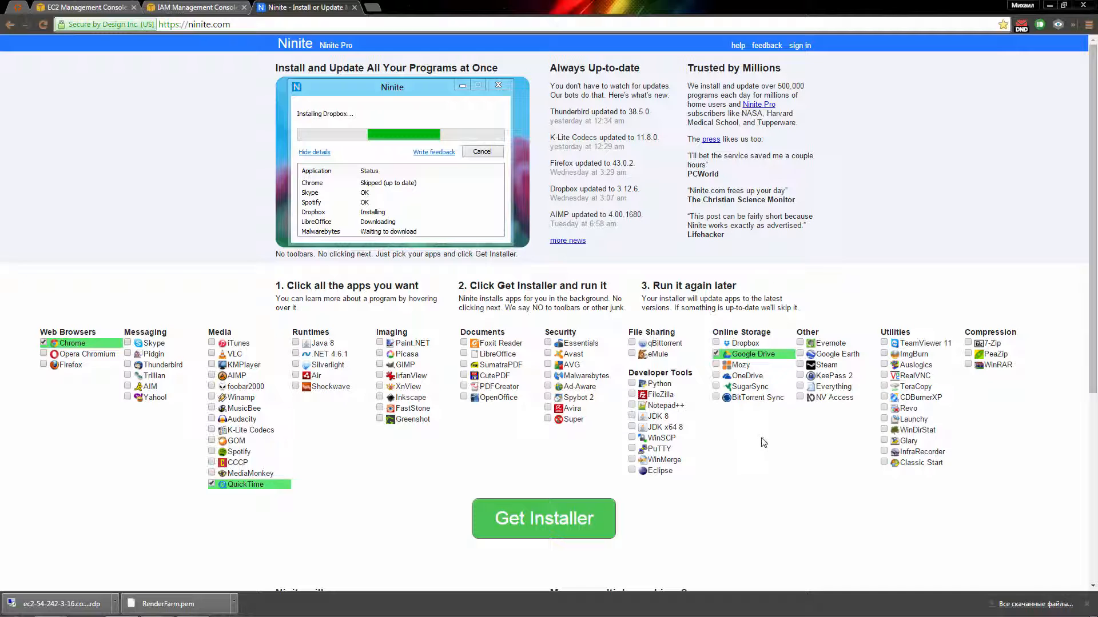
click(967, 365)
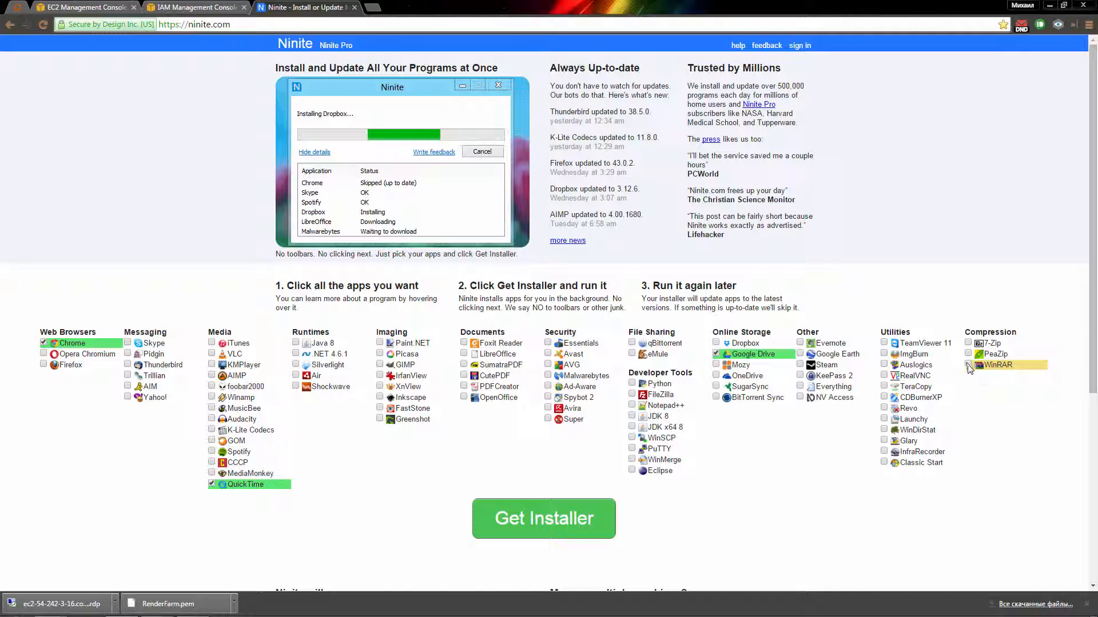
click(563, 529)
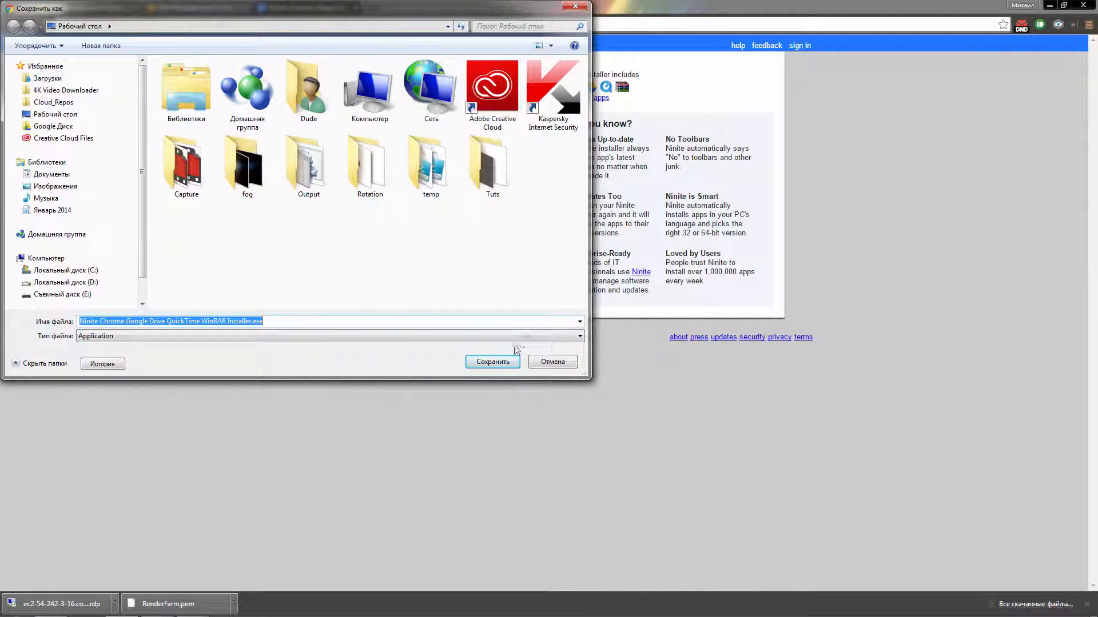
Step: Save the Ninite installer to the local desktop, show it in its folder, and return to the server
click(495, 363)
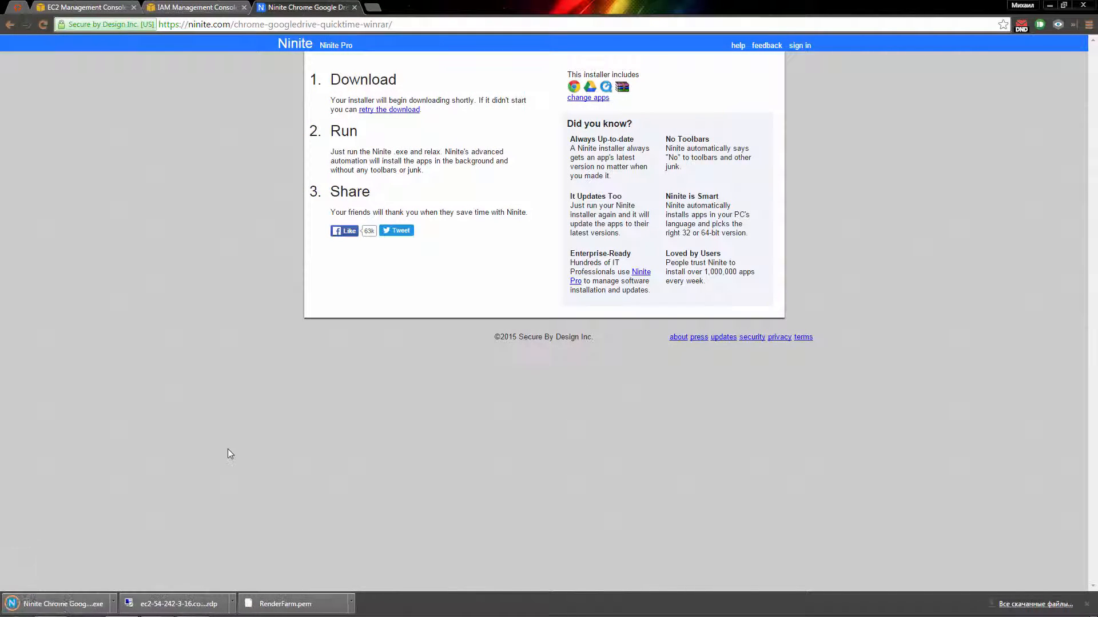
click(116, 606)
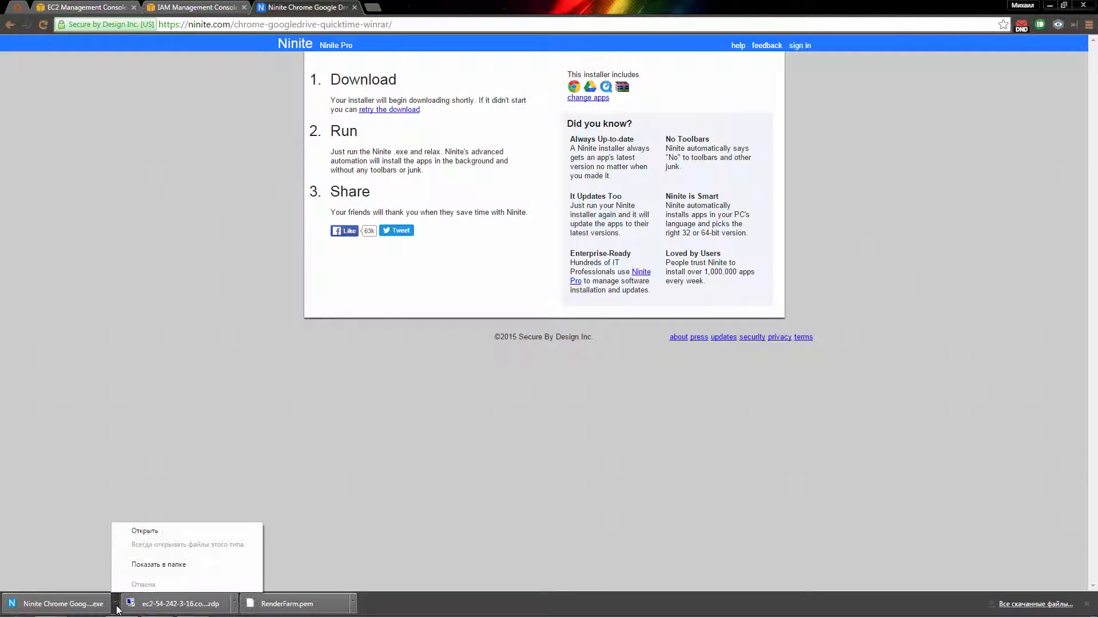
click(154, 565)
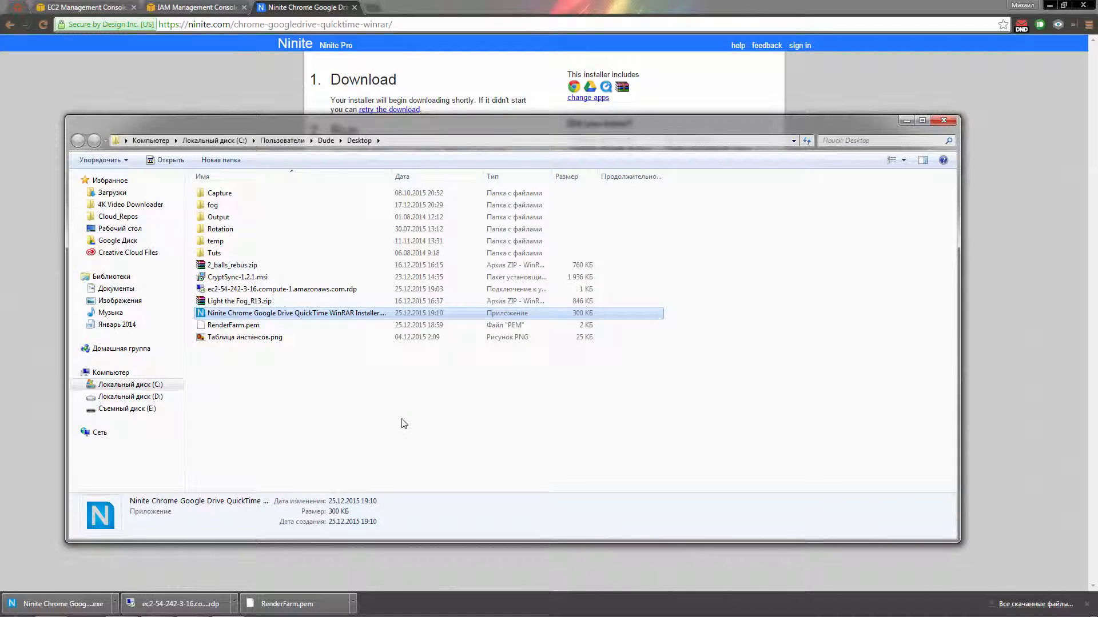
key(alt+Tab)
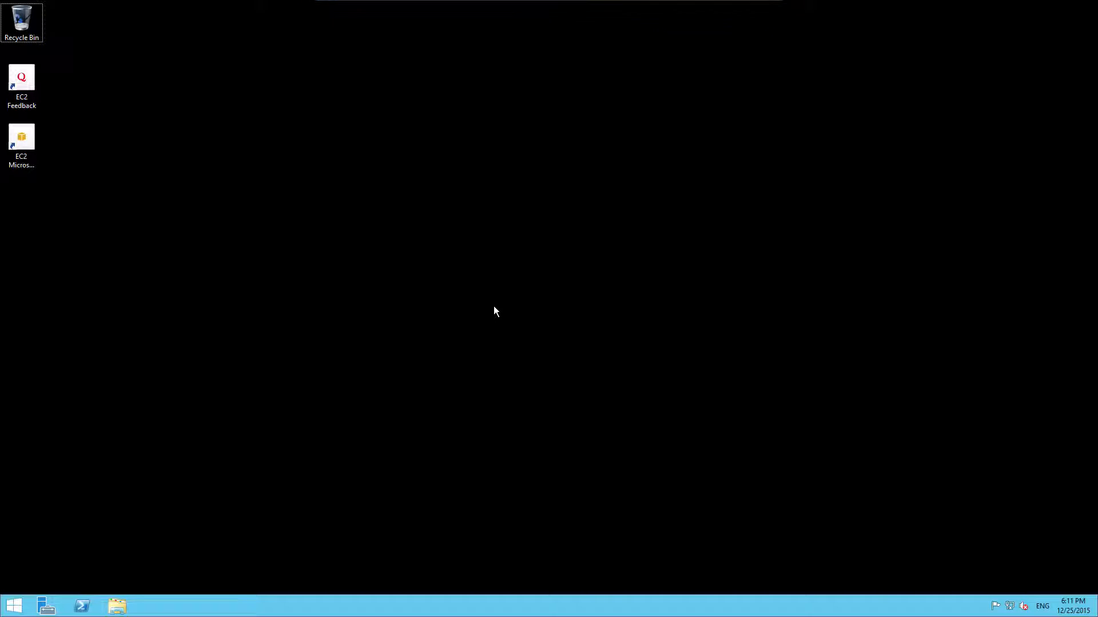
Step: Paste the Ninite installer onto the server desktop and run it to install Chrome, WinRAR, Google Drive and QuickTime
key(ctrl+v)
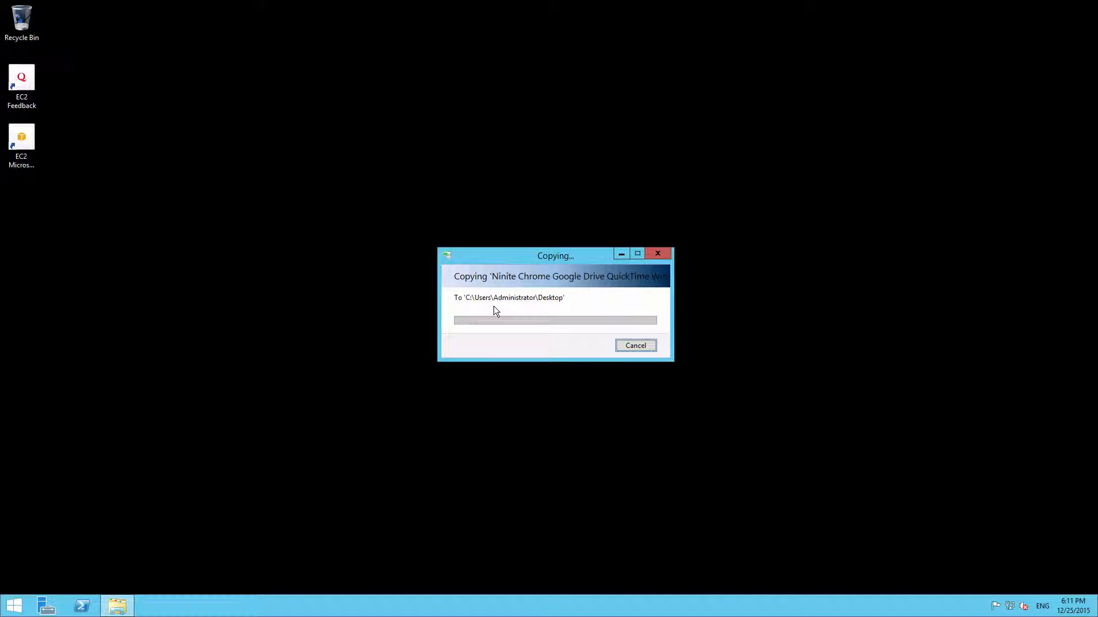
double_click(33, 202)
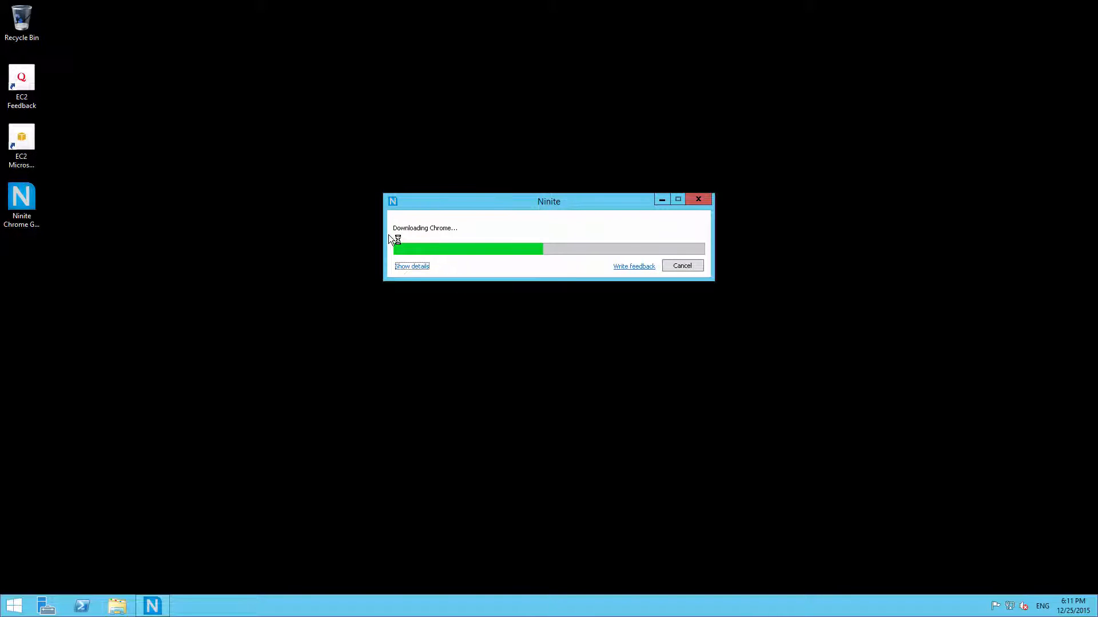
click(410, 267)
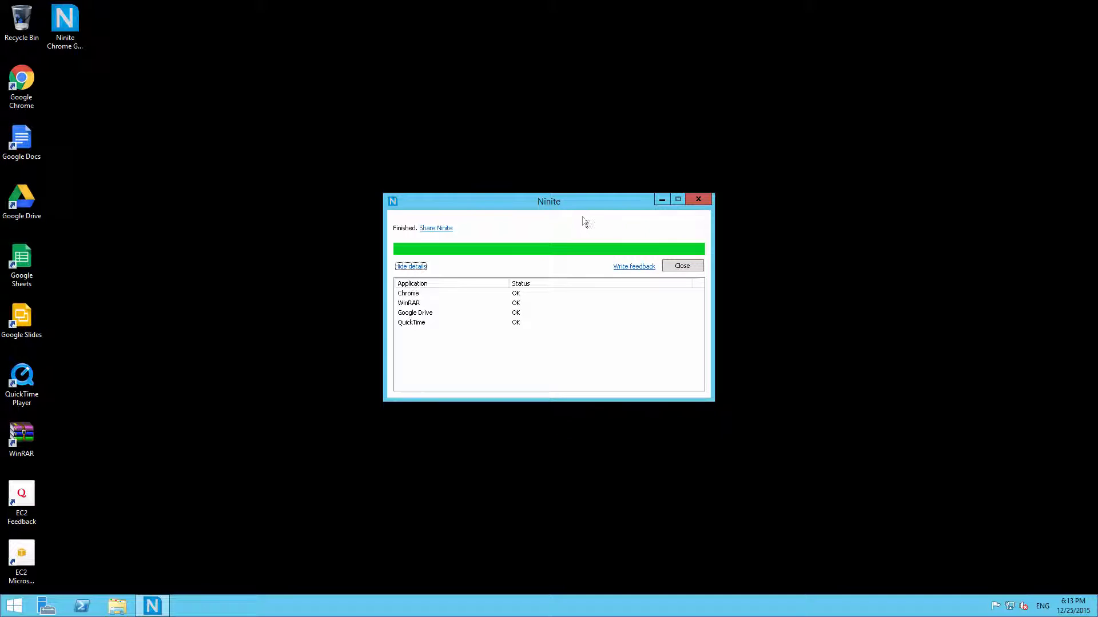
click(681, 266)
click(257, 303)
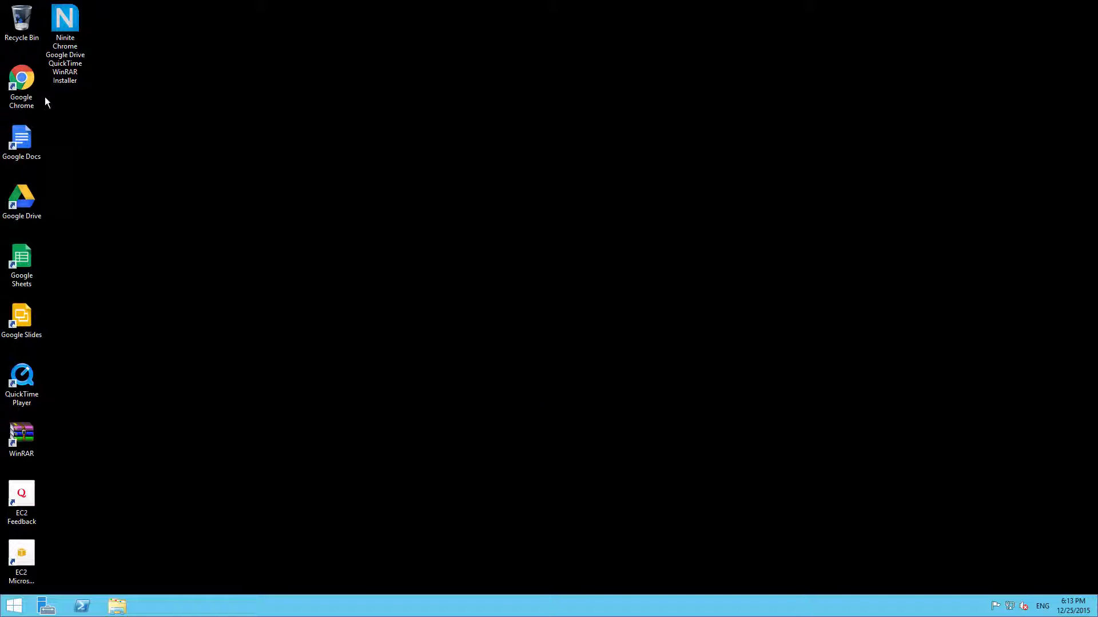
click(31, 84)
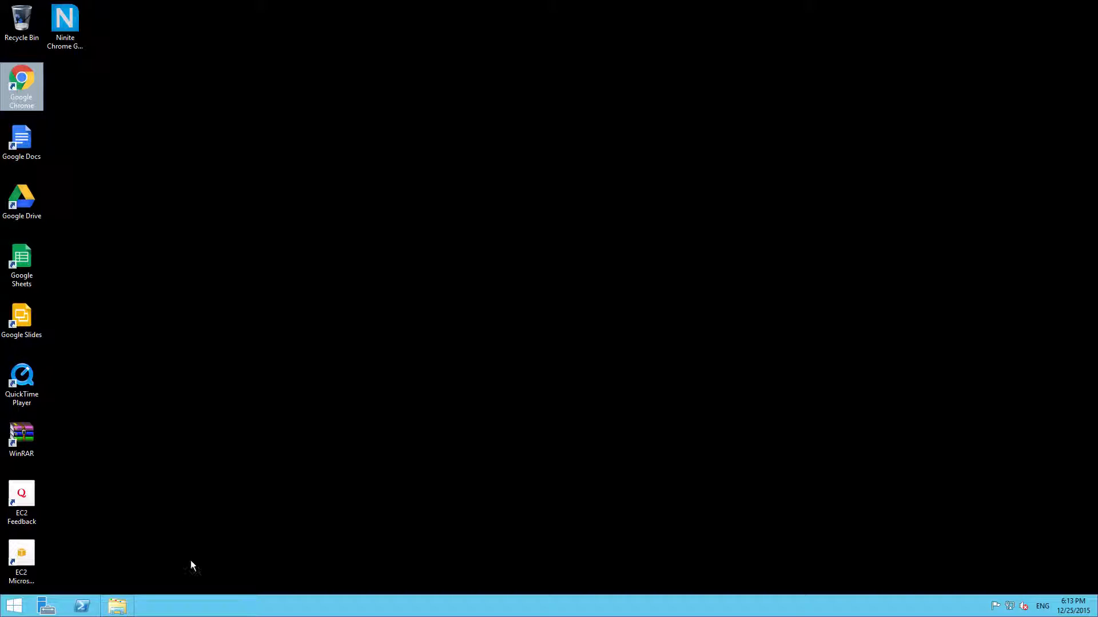
Step: Open File Explorer on the server and check Local Disk (D:), finding it empty
click(116, 608)
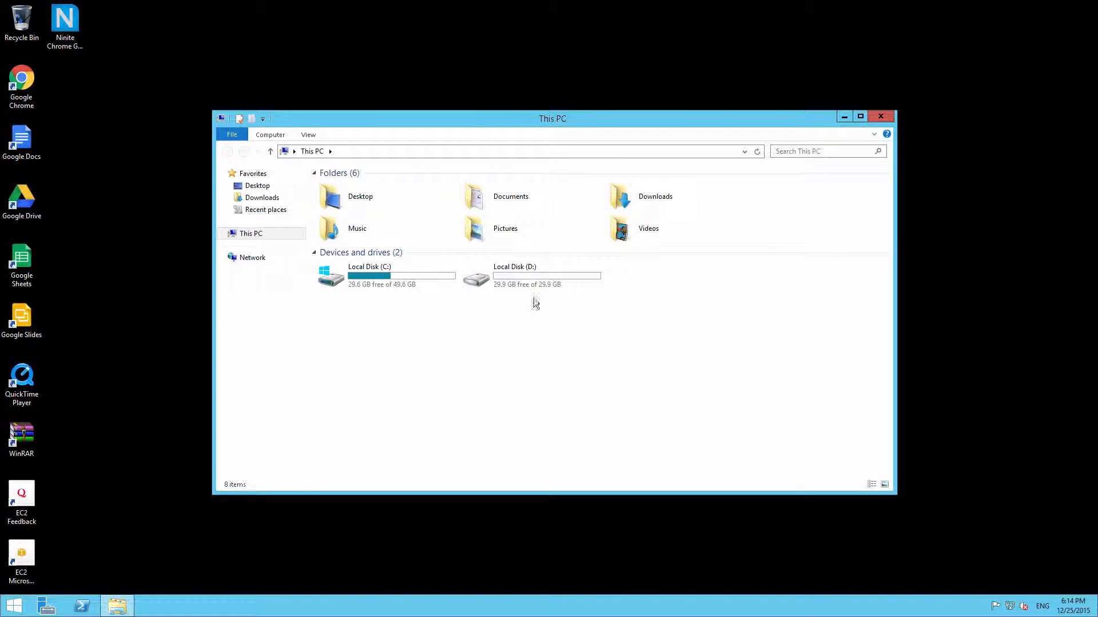
click(518, 280)
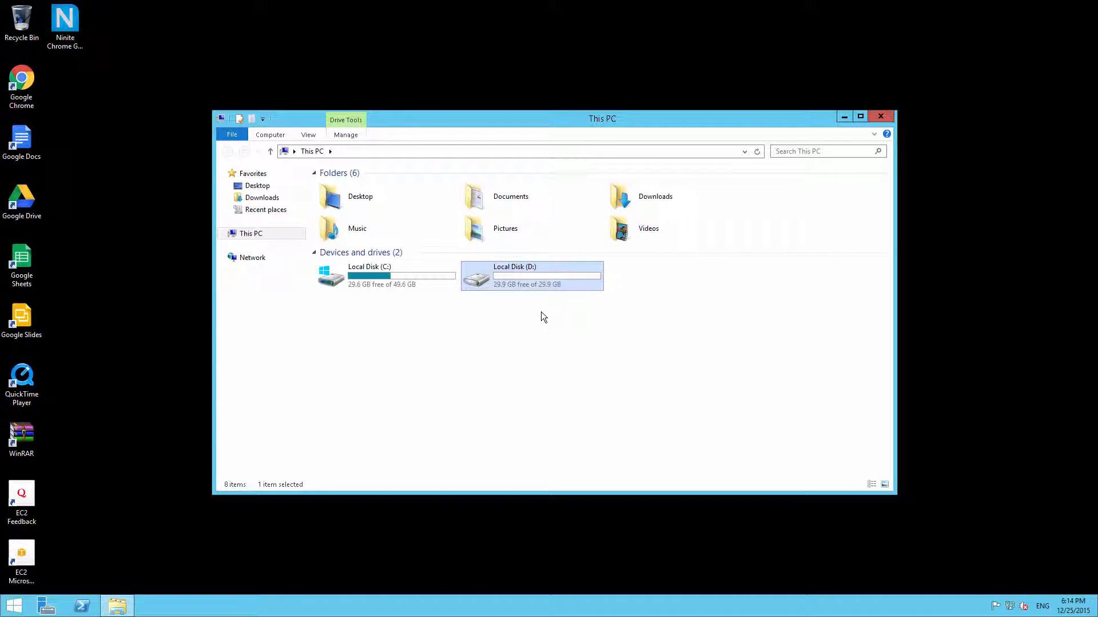
double_click(526, 281)
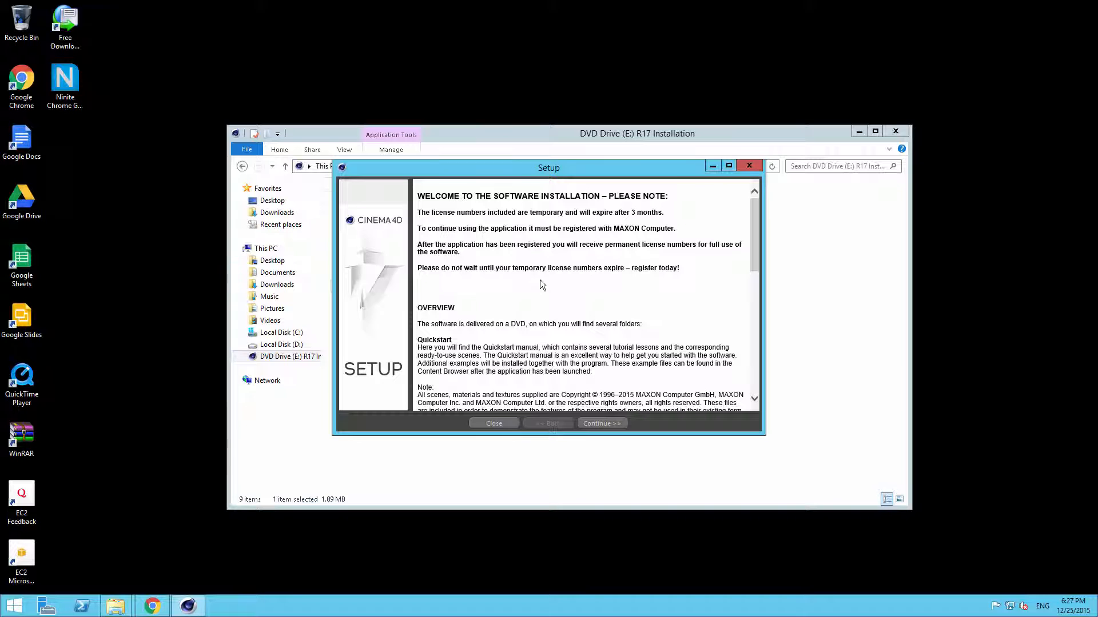
click(47, 605)
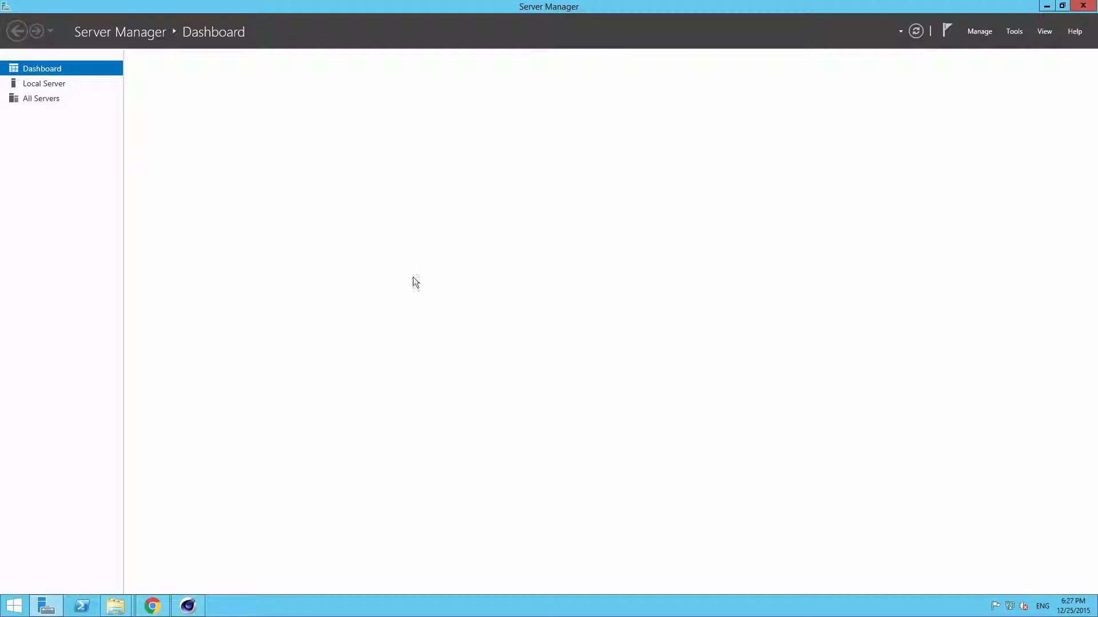
Step: Set IE Enhanced Security Configuration to Off for Administrators and Users under Local Server
click(50, 85)
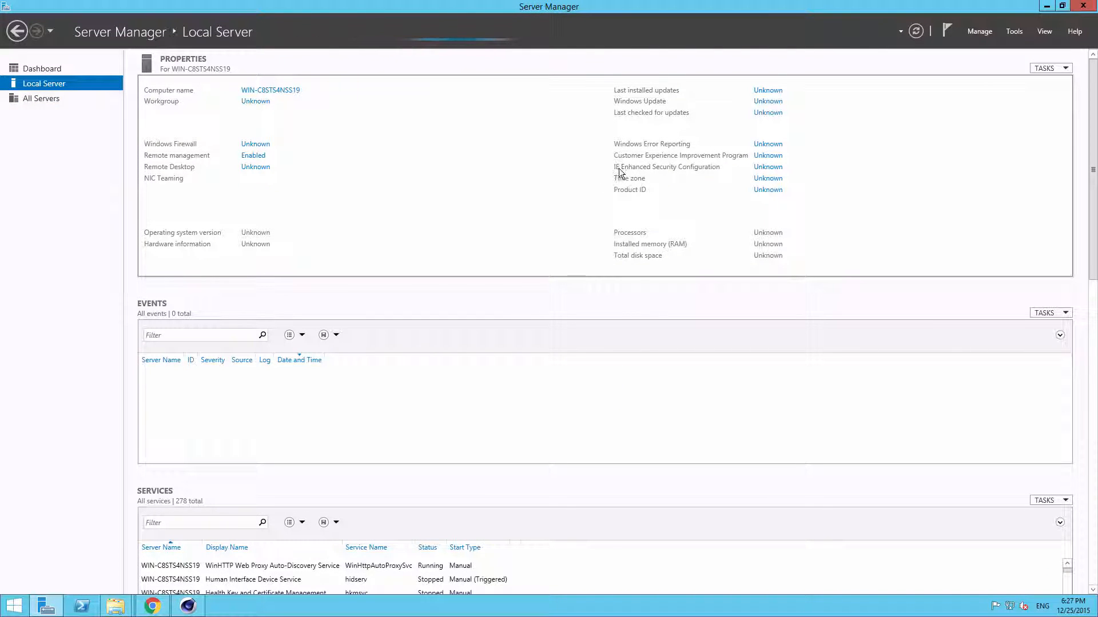
click(758, 167)
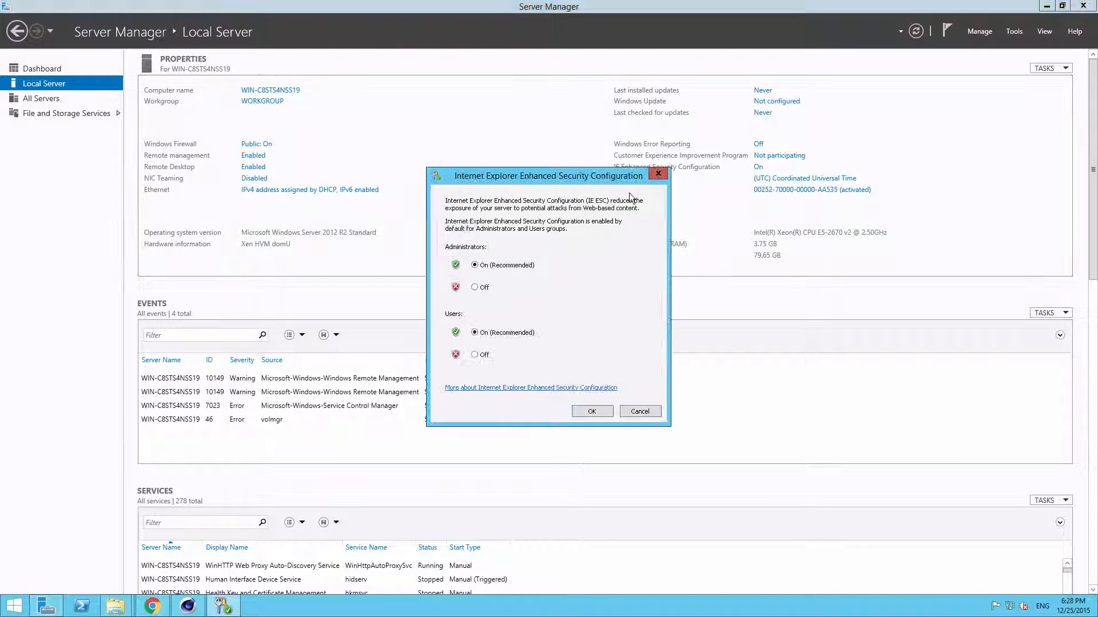
click(475, 287)
click(474, 355)
click(606, 412)
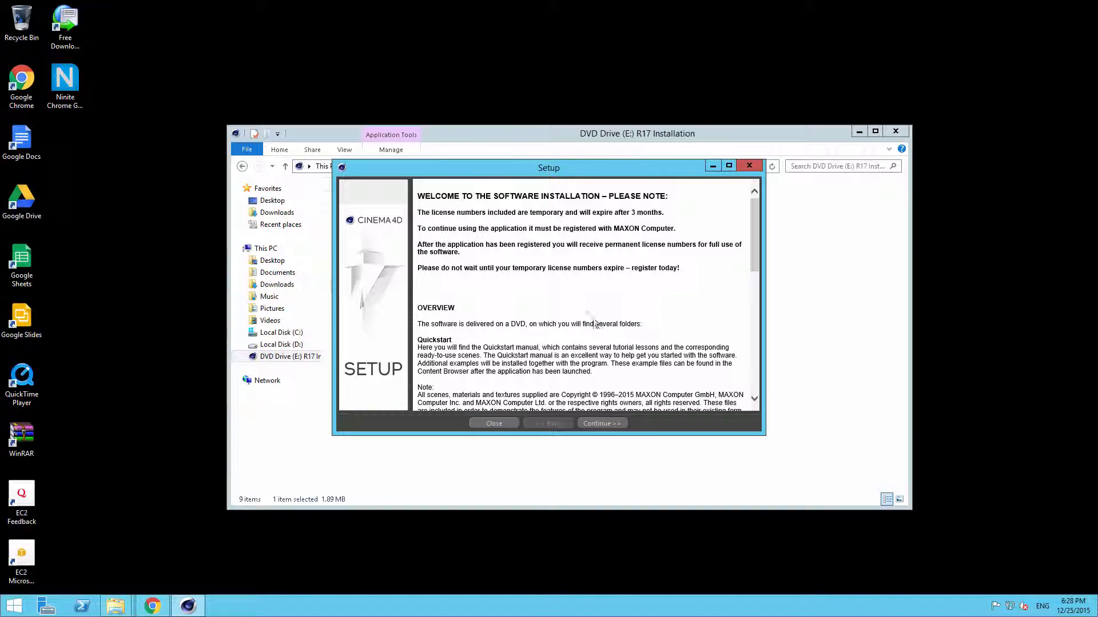
Step: Choose the CINEMA 4D installation type in R17 Setup and review its Features and Optional language packs
click(608, 423)
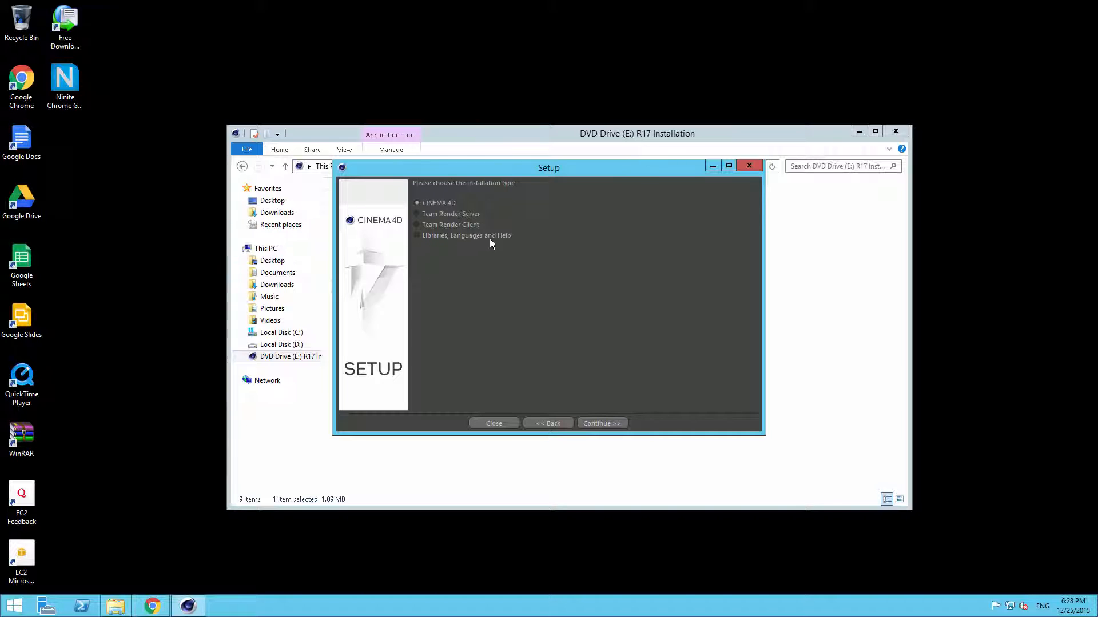
click(603, 423)
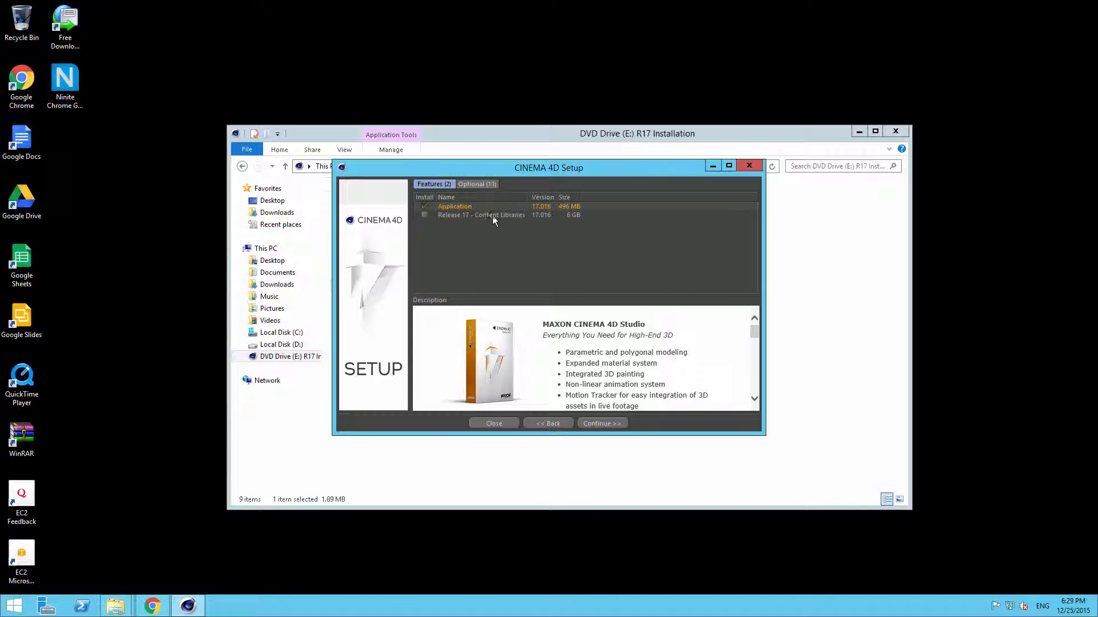
click(479, 183)
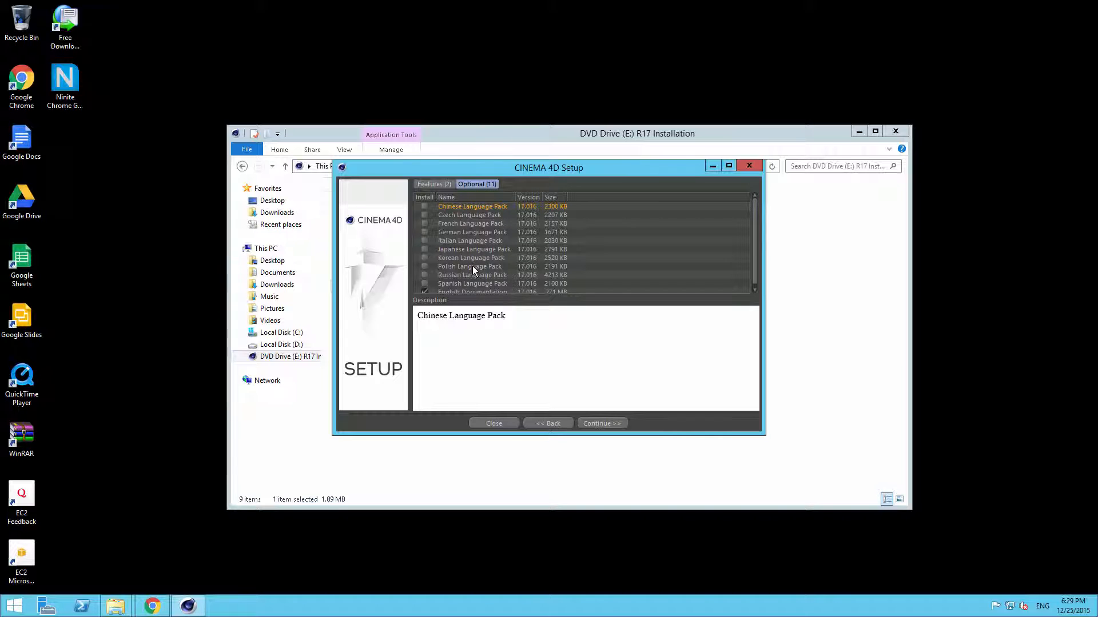
scroll(434, 292, down, 1)
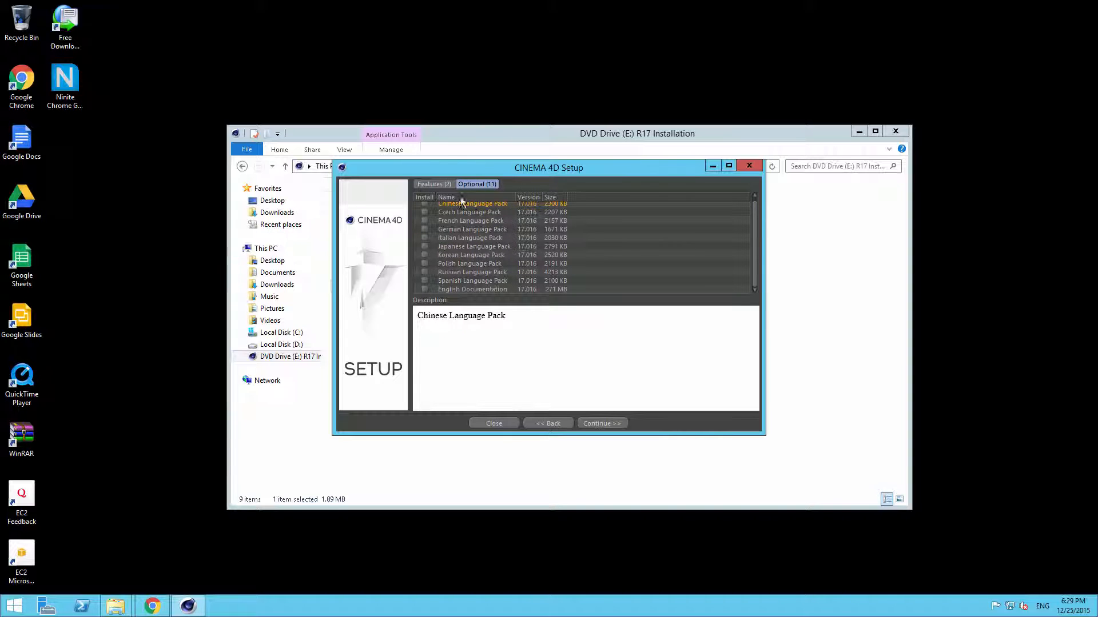
click(444, 184)
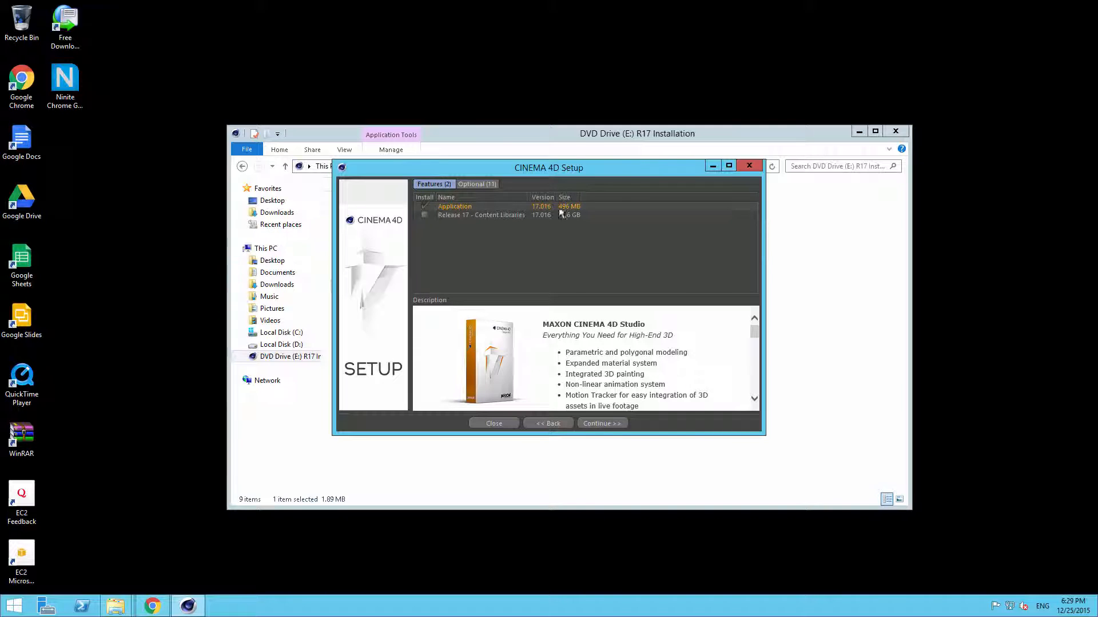
click(486, 184)
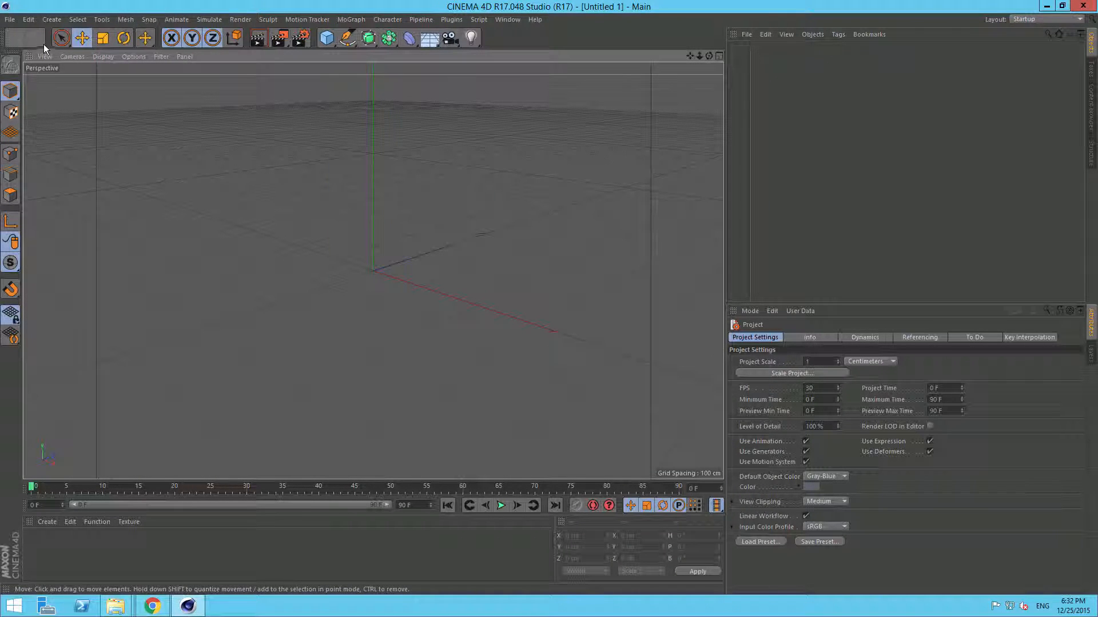
Step: Open Cinema 4D's Preferences, close the MAXON Online Updater, and view the Communication settings
click(29, 20)
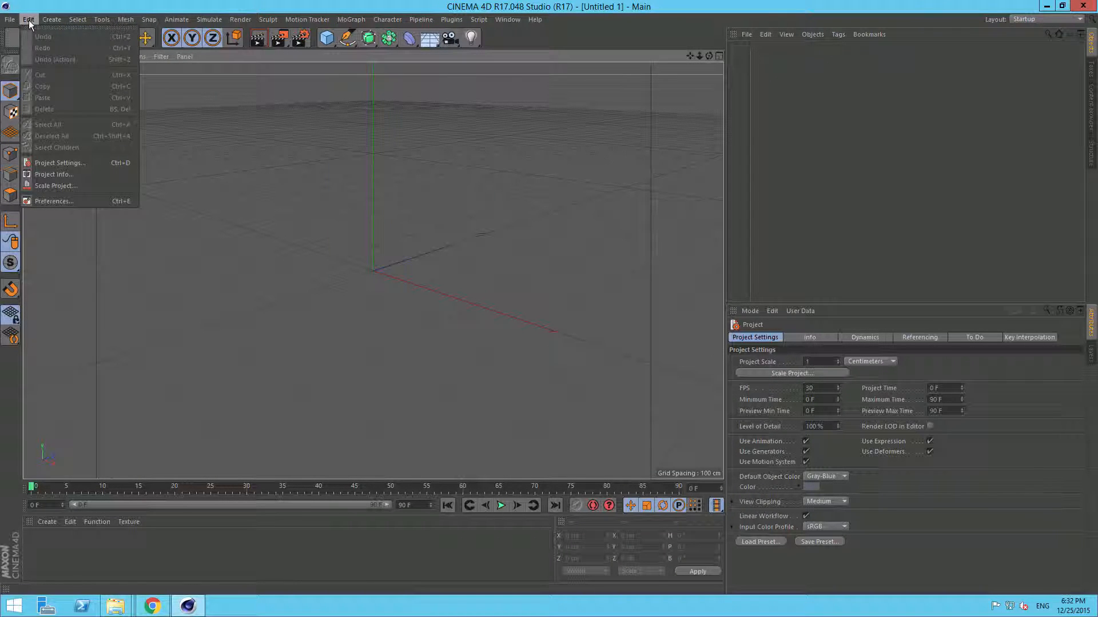
click(63, 200)
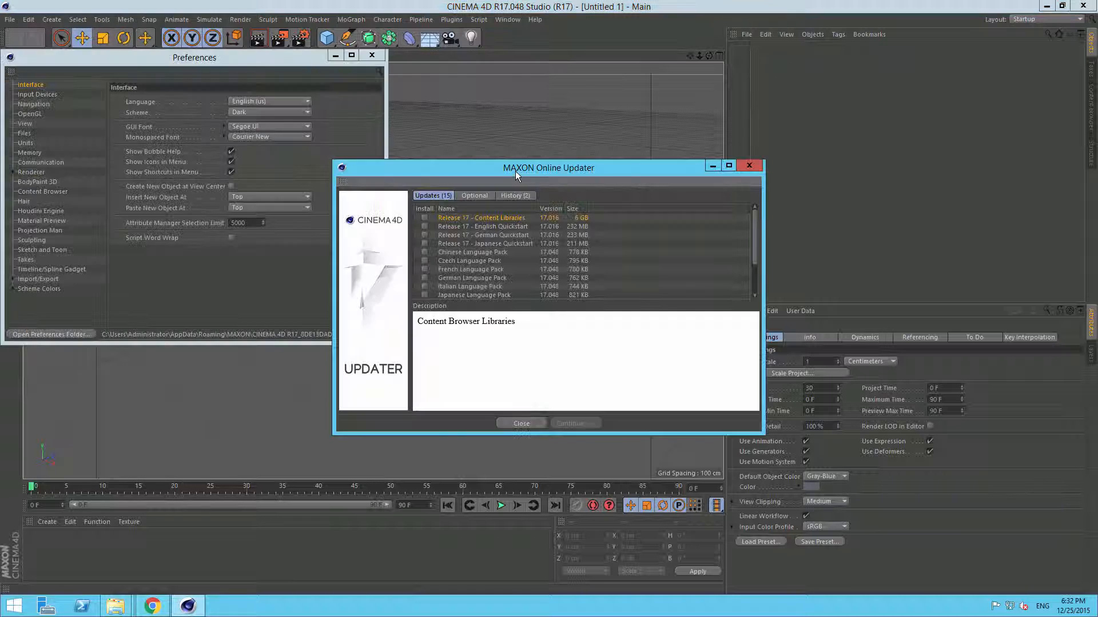
click(513, 413)
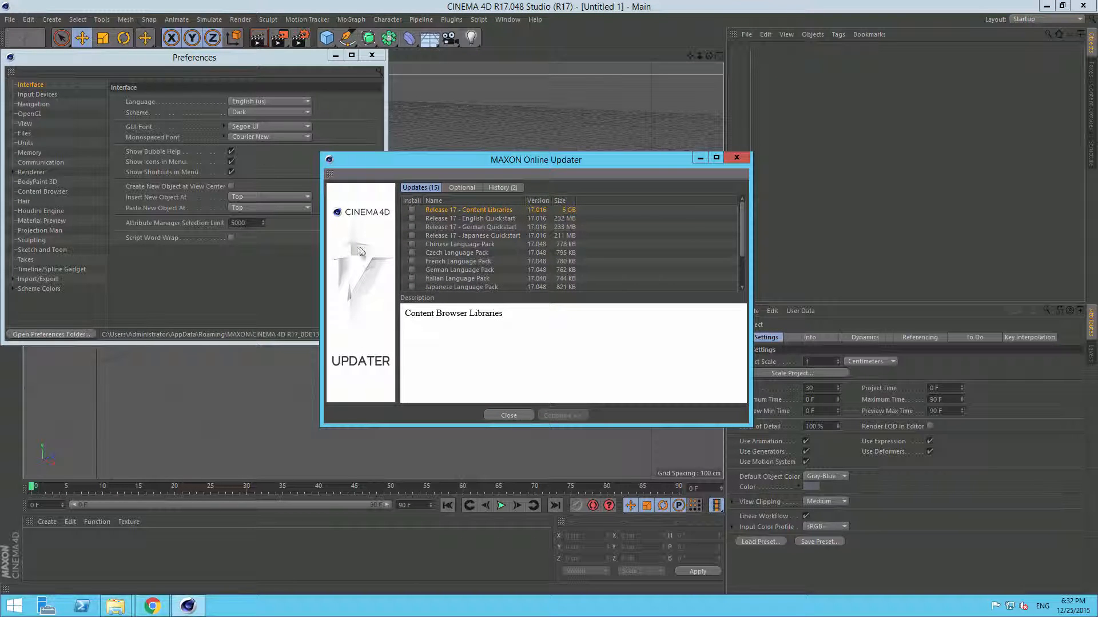
click(44, 163)
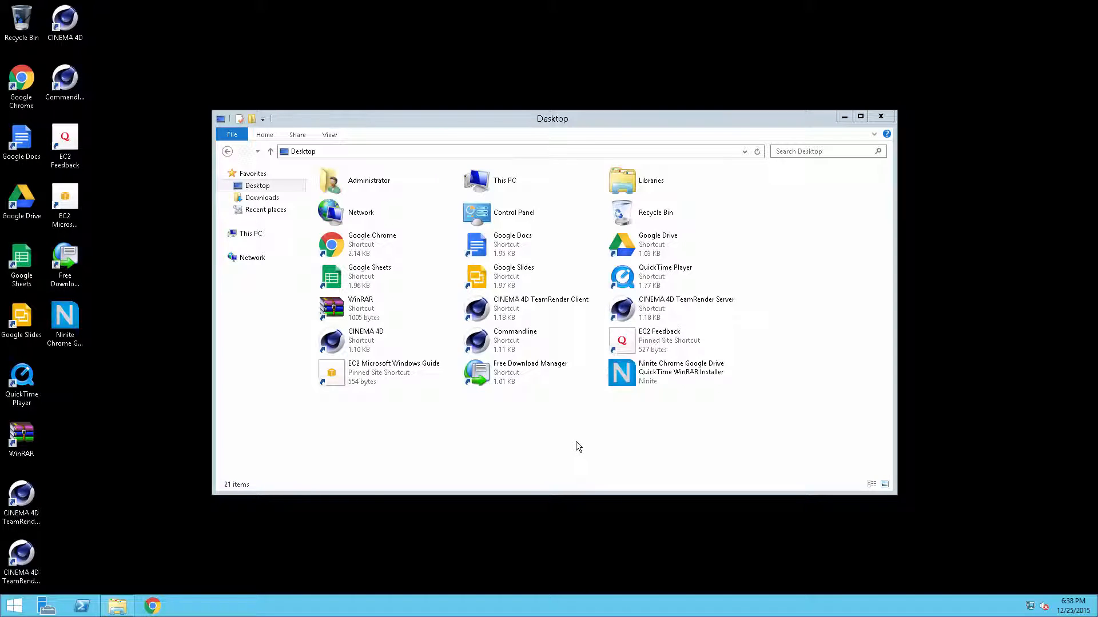
Step: Back in the Desktop folder, launch the CINEMA 4D TeamRender Client and TeamRender Server shortcuts
right_click(14, 605)
mouse_move(72, 583)
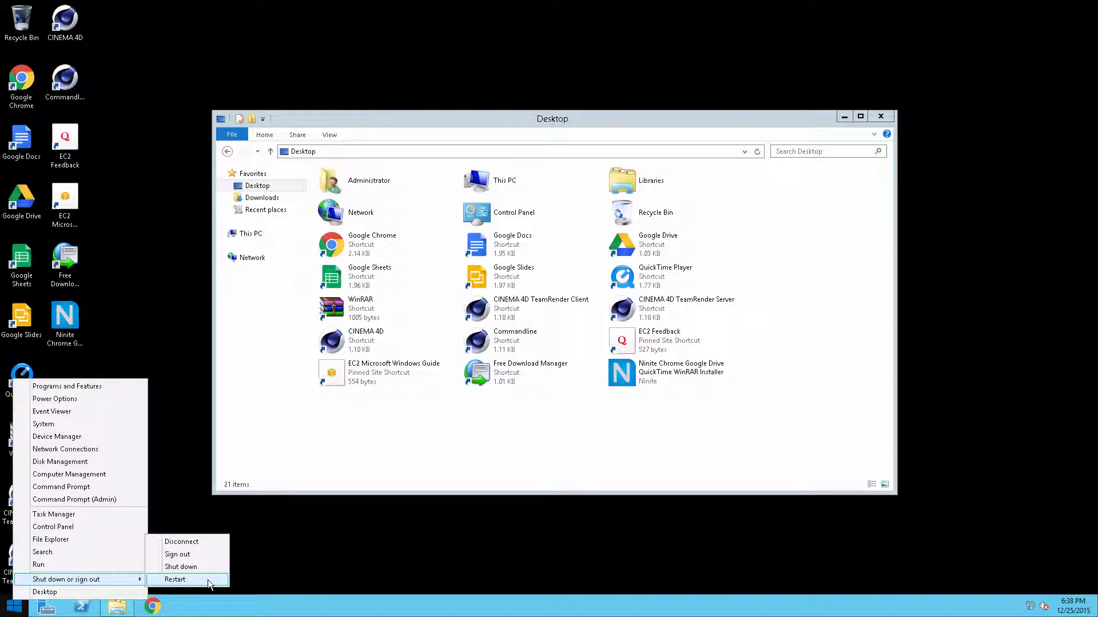
click(441, 557)
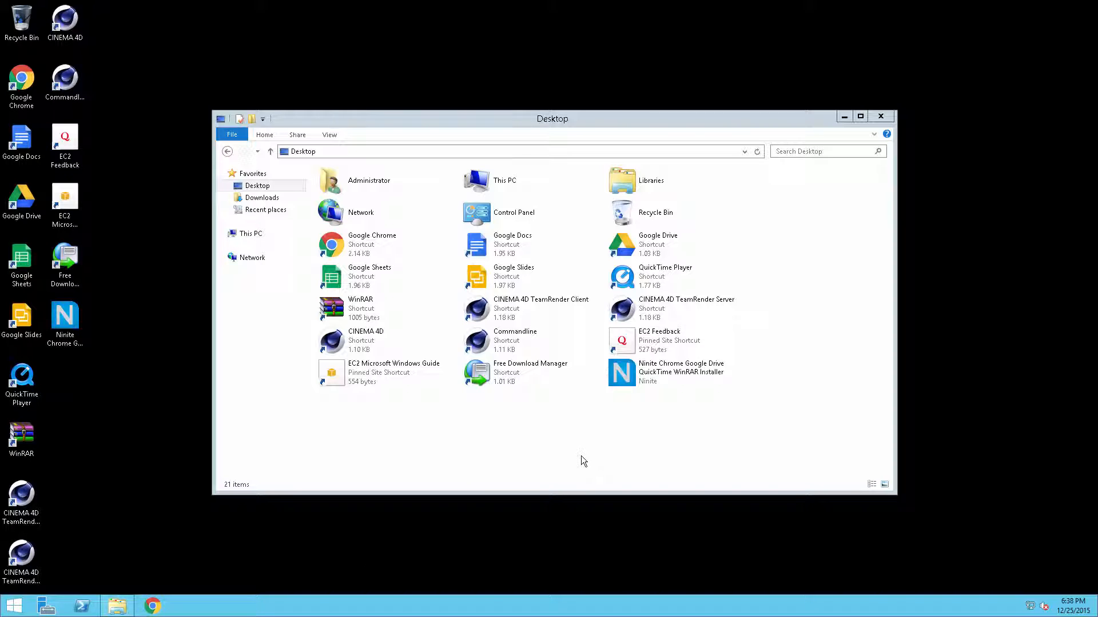
click(563, 436)
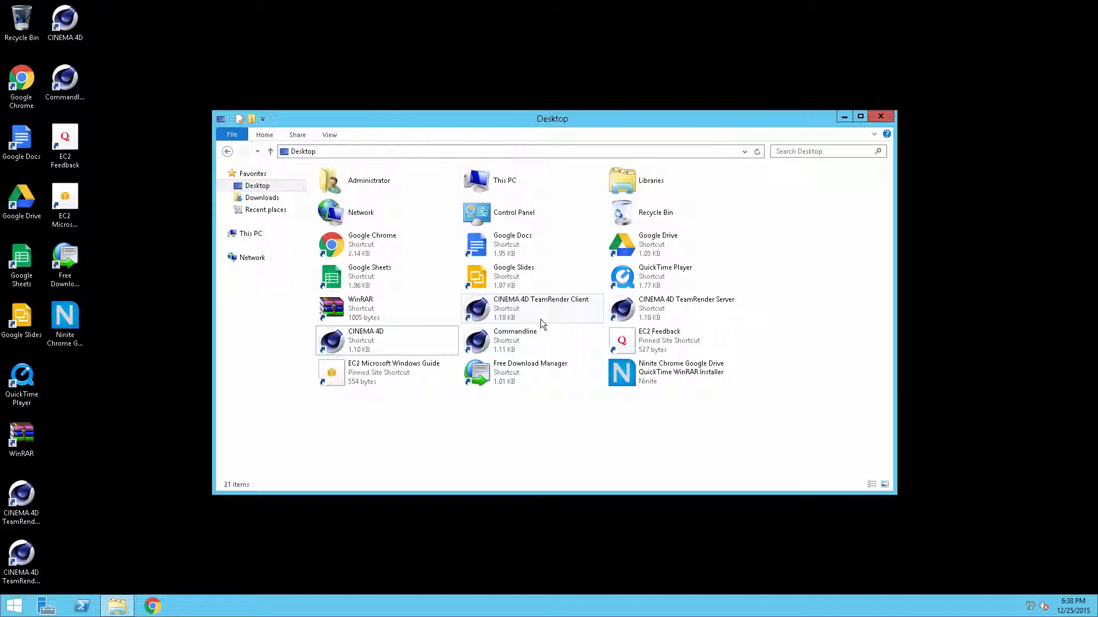
mouse_move(657, 7)
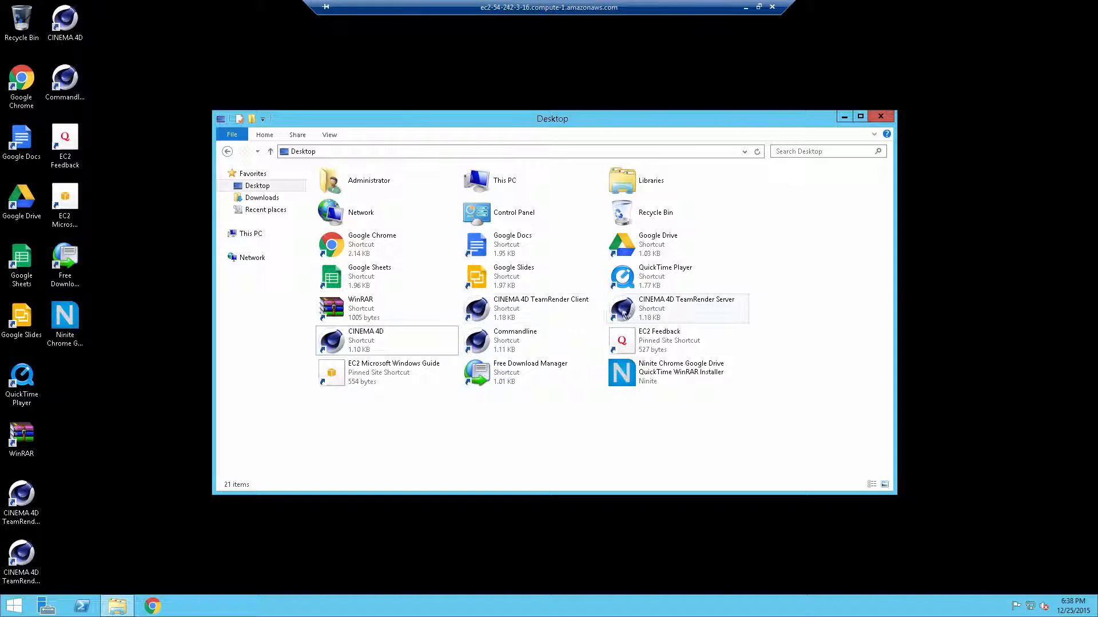
double_click(565, 312)
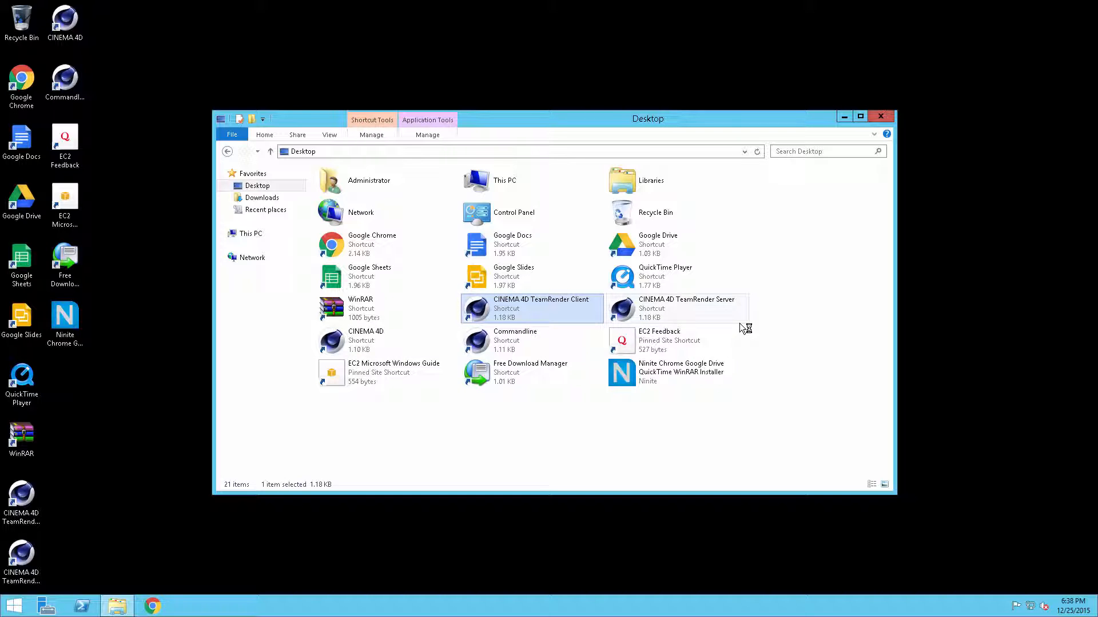
double_click(654, 314)
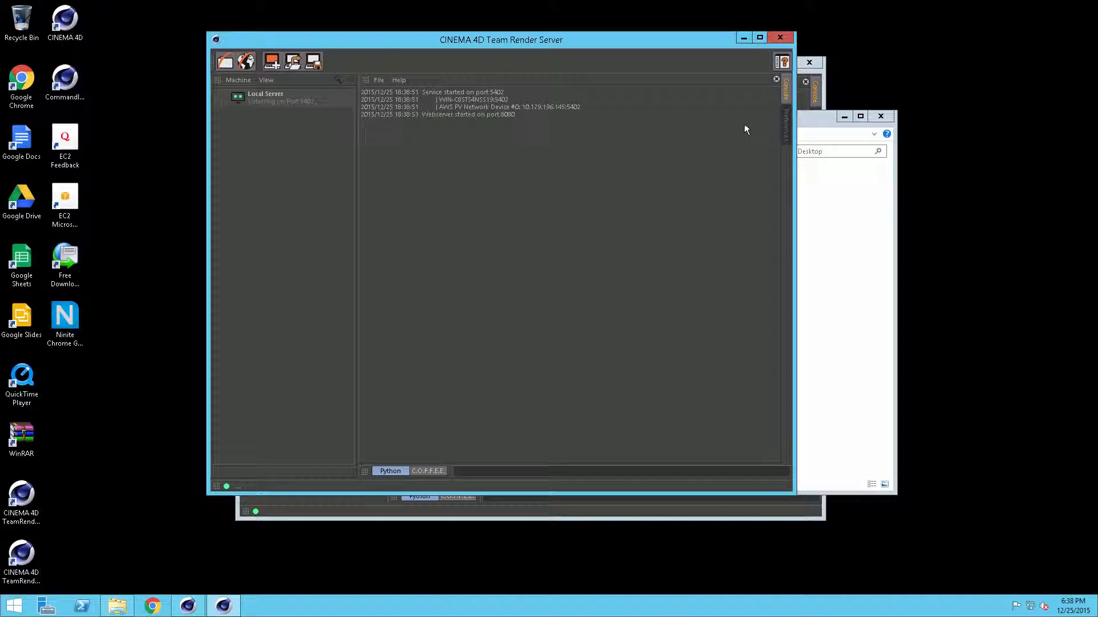
Step: Untick Automatically Check for Updates in Team Render Server's Communication preferences, then close the server
click(785, 127)
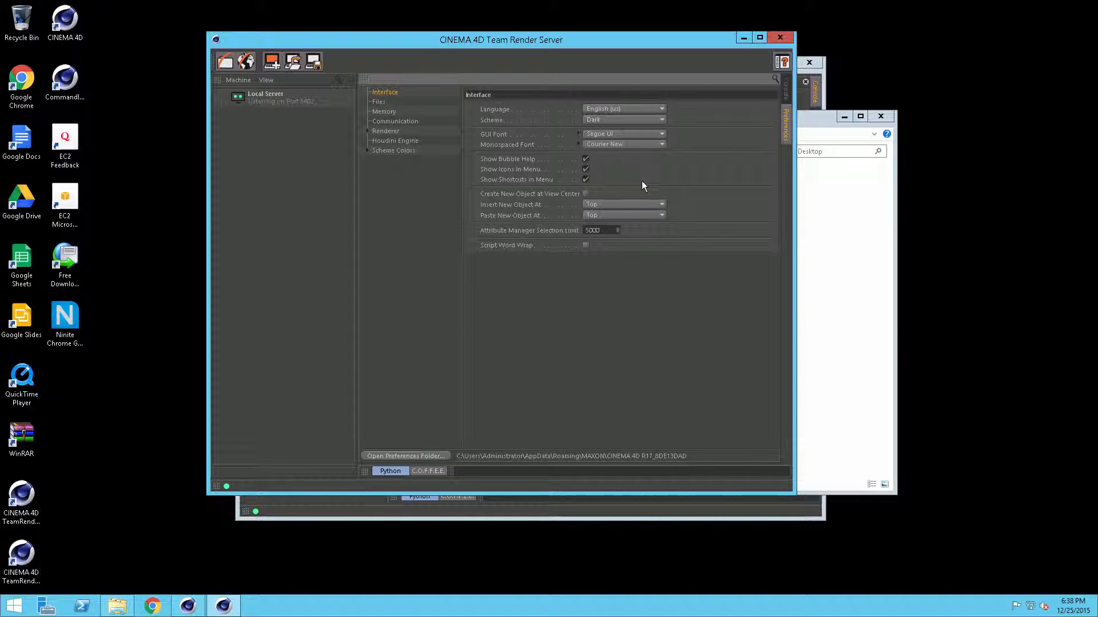
click(401, 121)
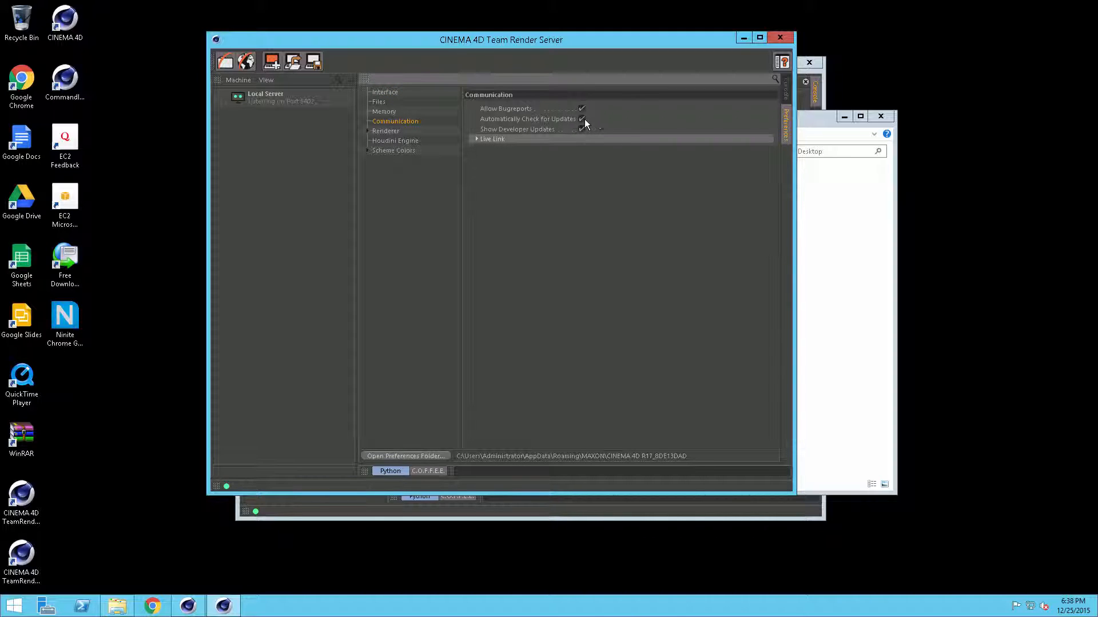
click(582, 118)
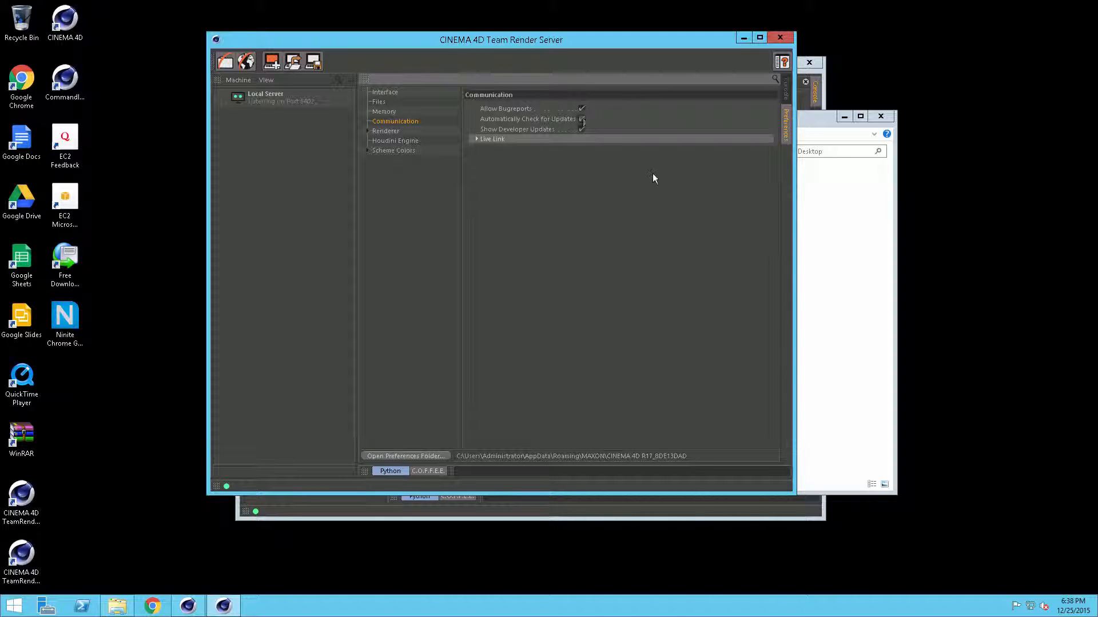
click(779, 38)
Step: Check that Team Render Client's Communication preferences have update checks off, then close the client
click(799, 72)
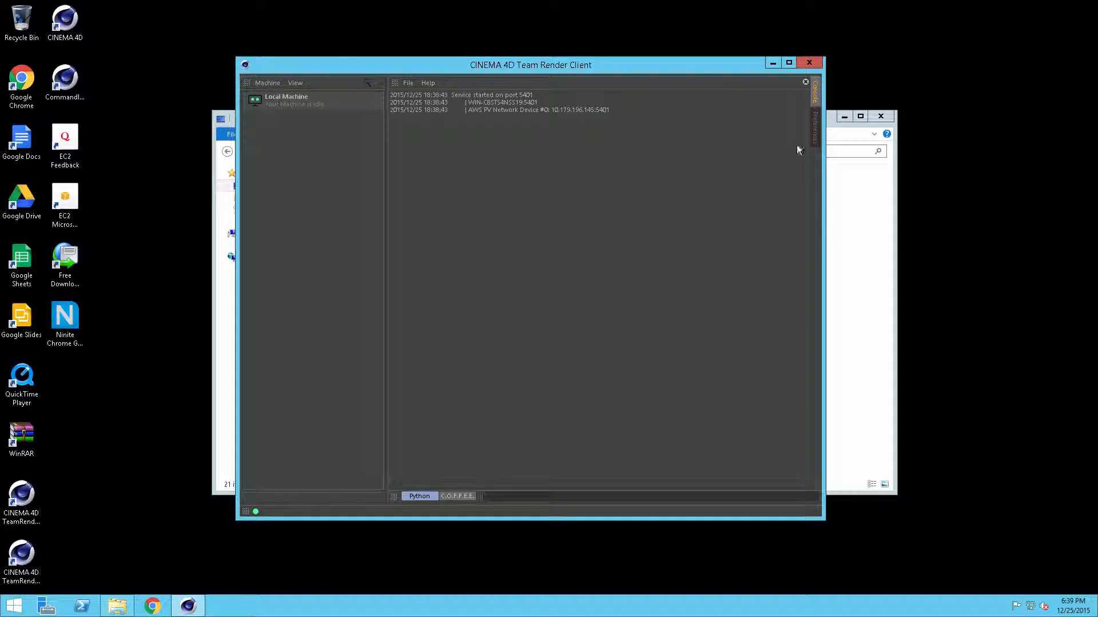
click(814, 133)
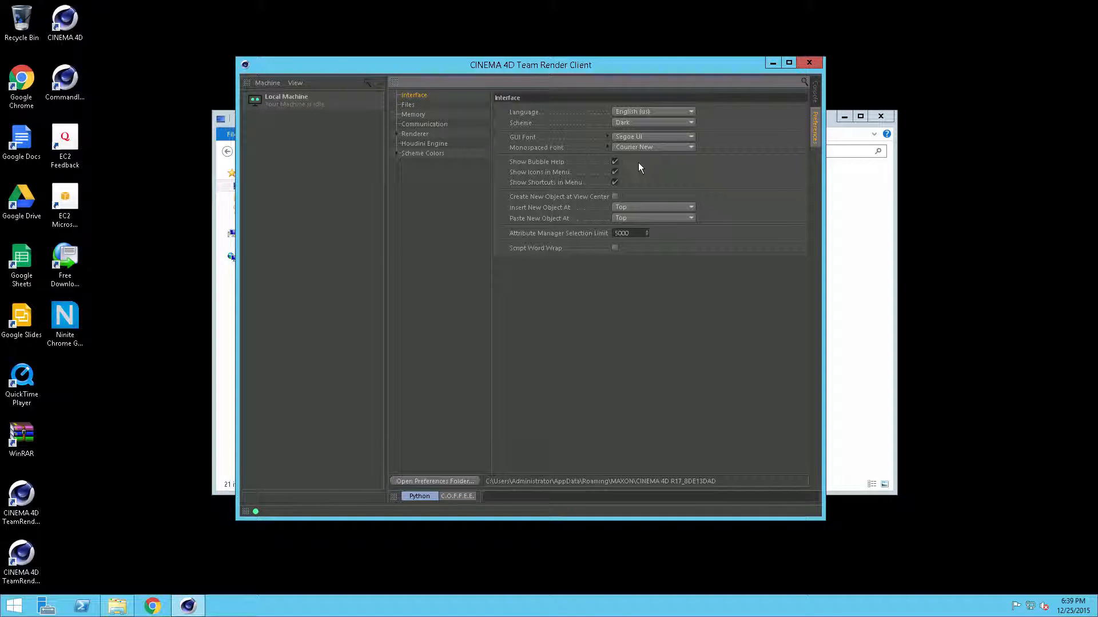
click(420, 125)
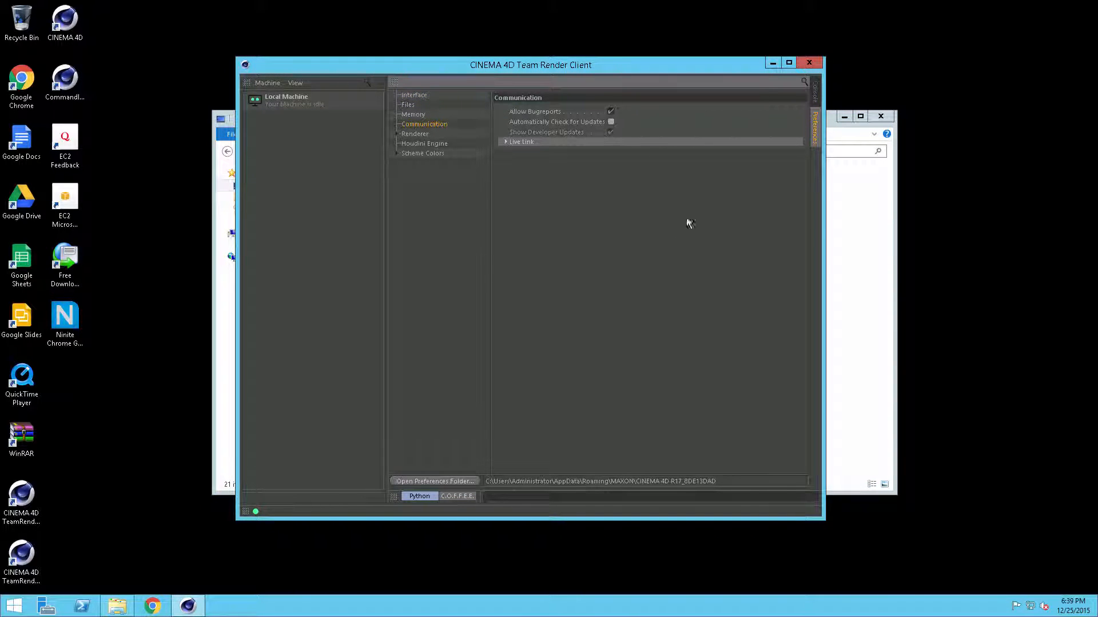
click(809, 63)
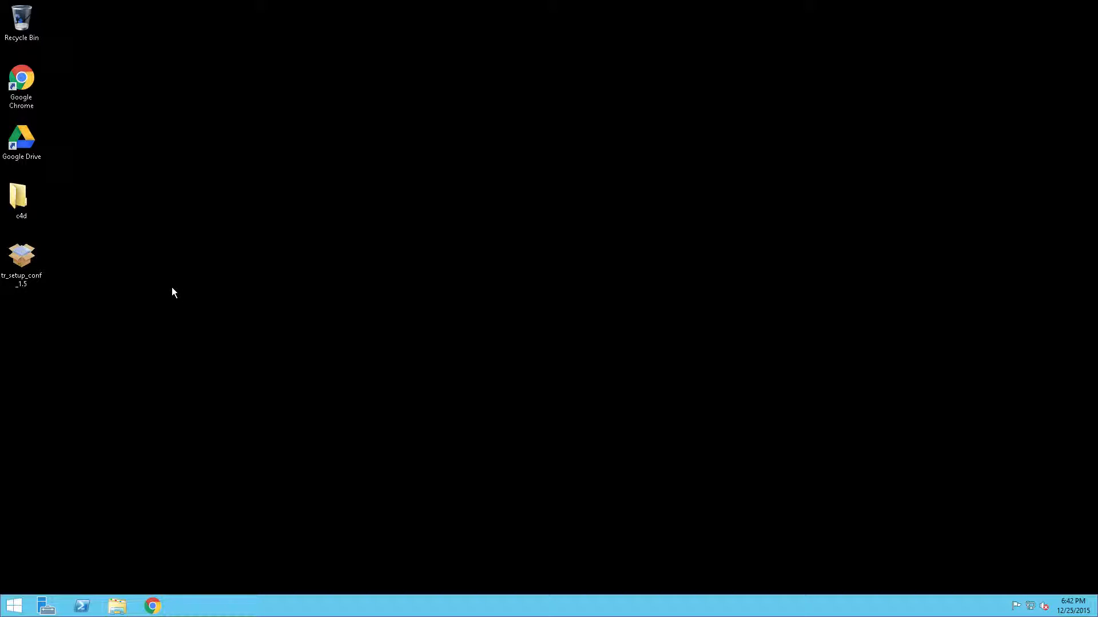
Step: Run tr_setup_conf_1.5 to install the AWS CLI components and dismiss the restart notice
double_click(14, 273)
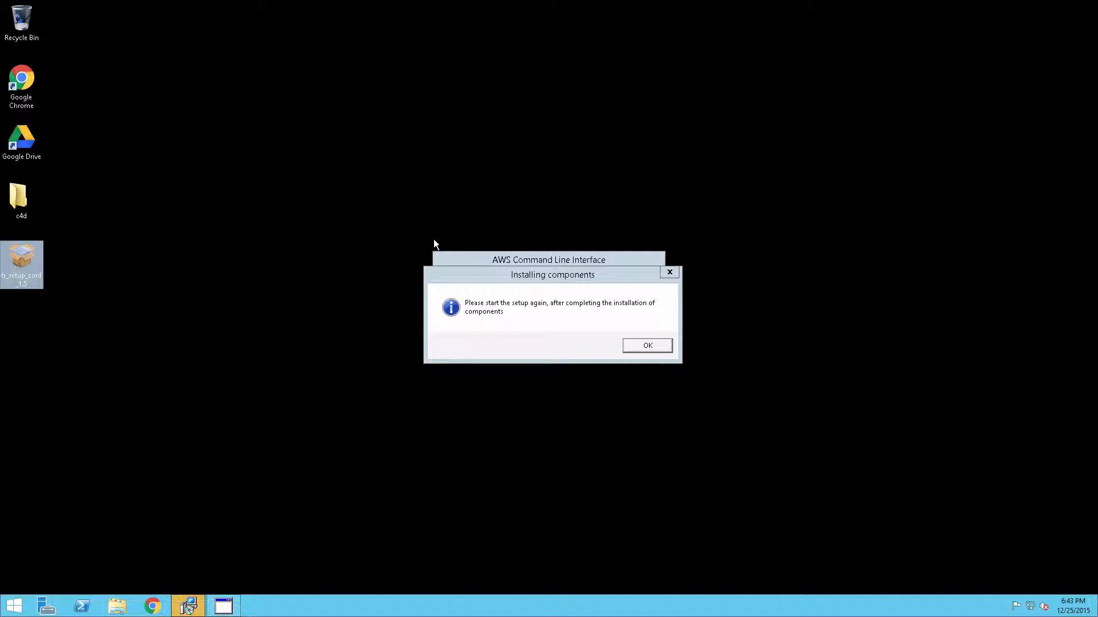
drag(546, 274, 555, 362)
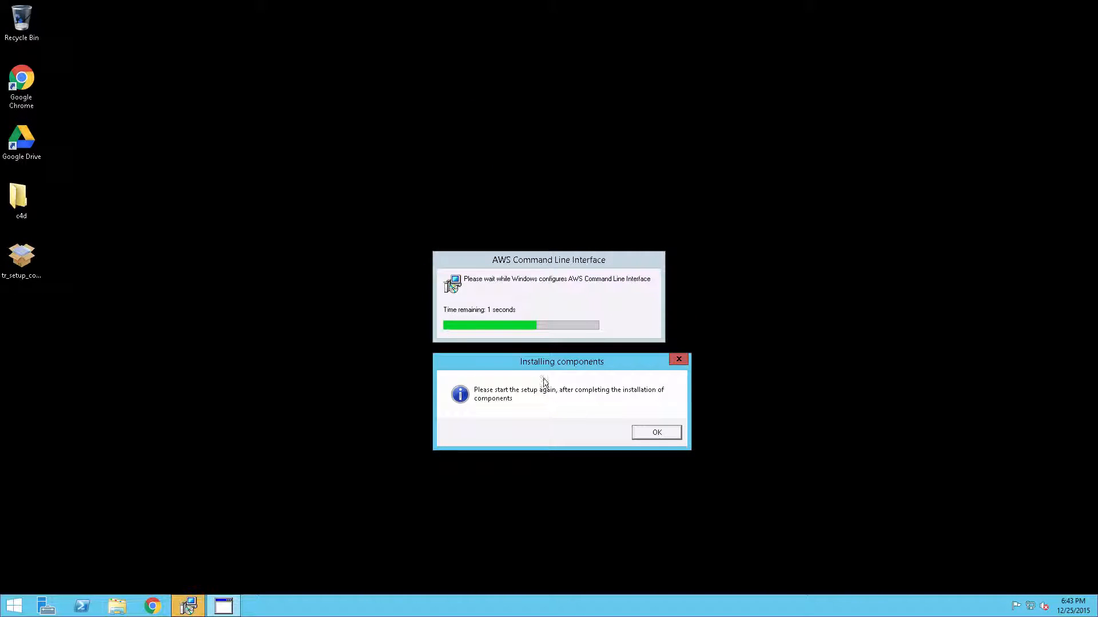
click(657, 433)
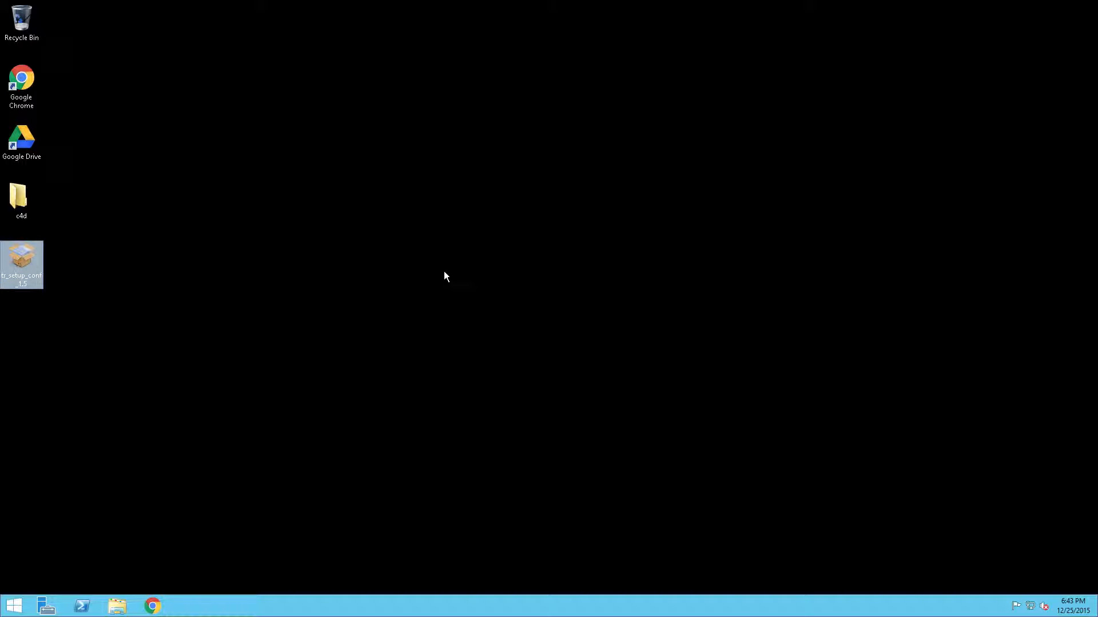
Step: Rerun tr_setup_conf_1.5, accept the licence, paste the serial number, and install Team Render Cloud Control 1.5
double_click(22, 255)
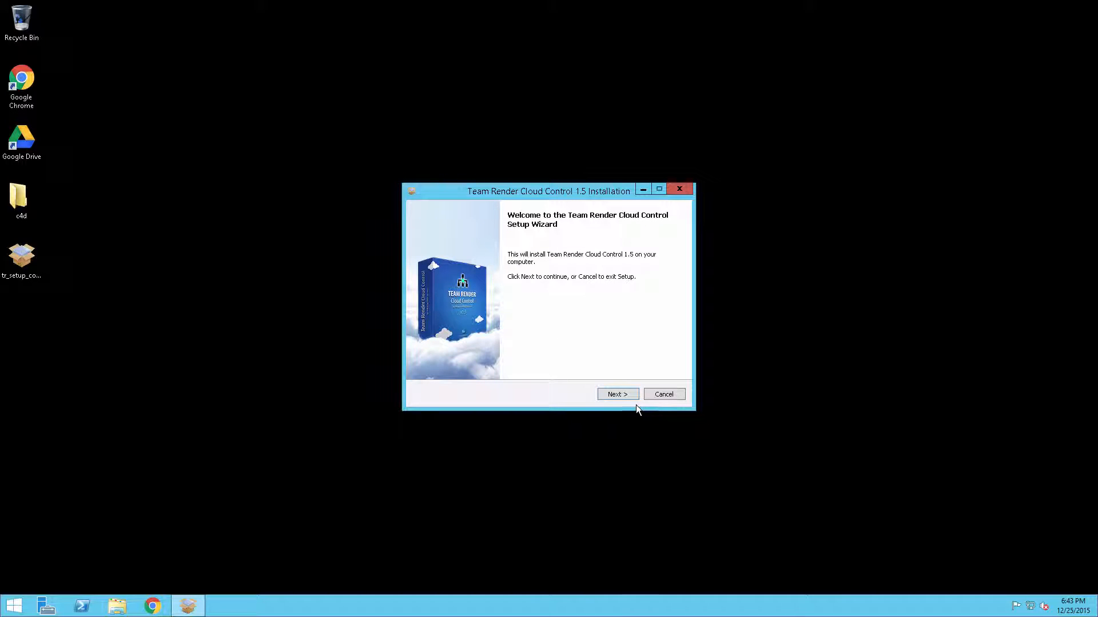
click(622, 395)
click(433, 368)
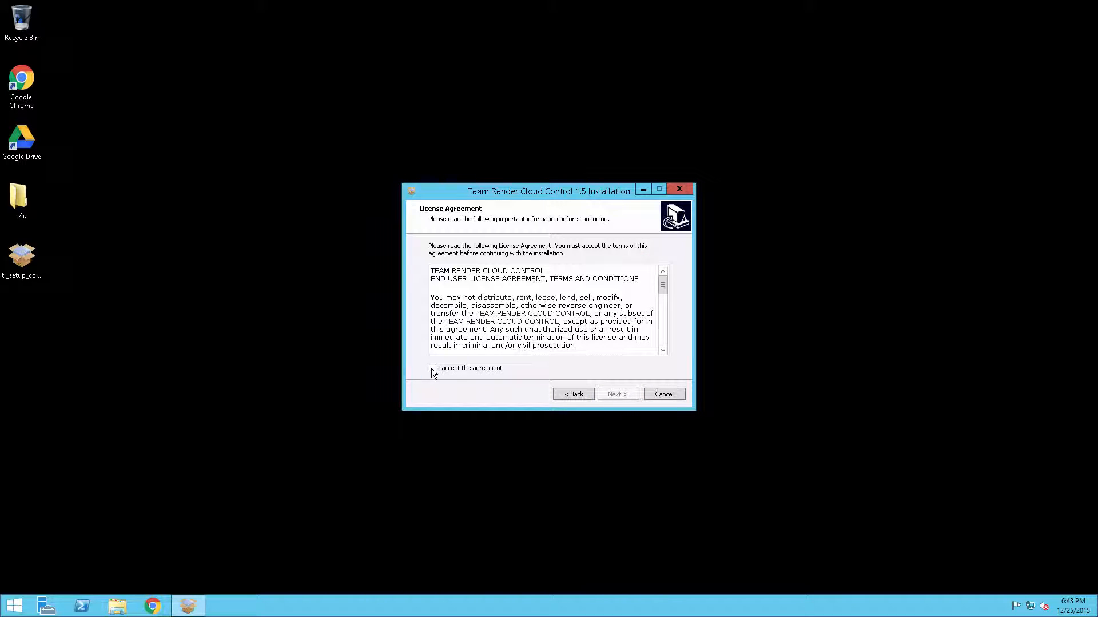
click(629, 393)
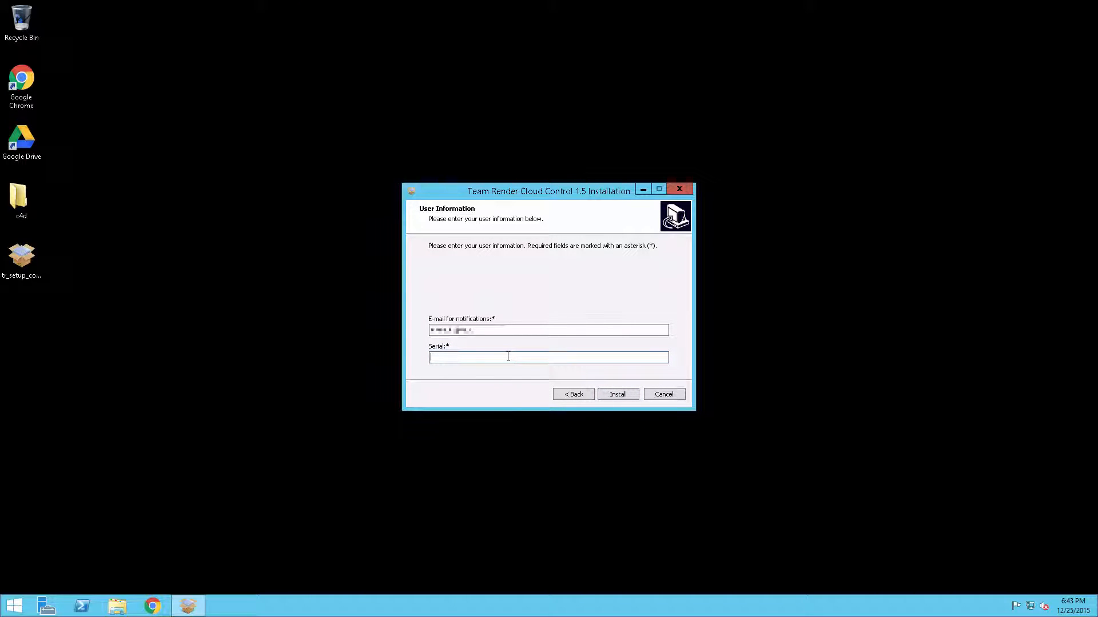
key(ctrl+v)
click(619, 393)
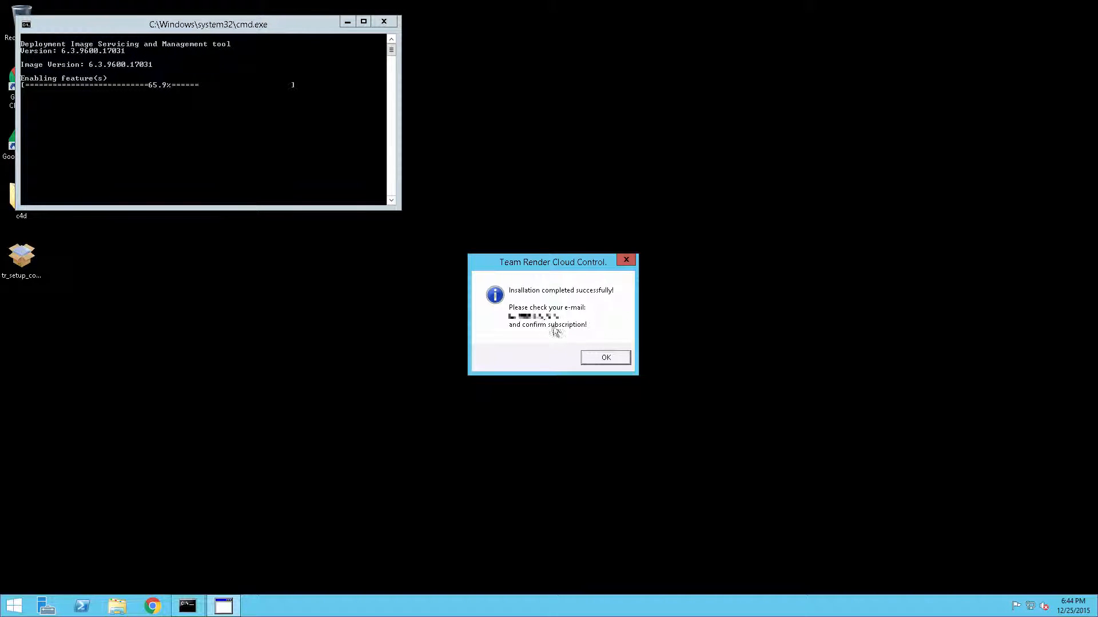
Step: Dismiss the Team Render Cloud Control installation-success message
drag(532, 268, 579, 261)
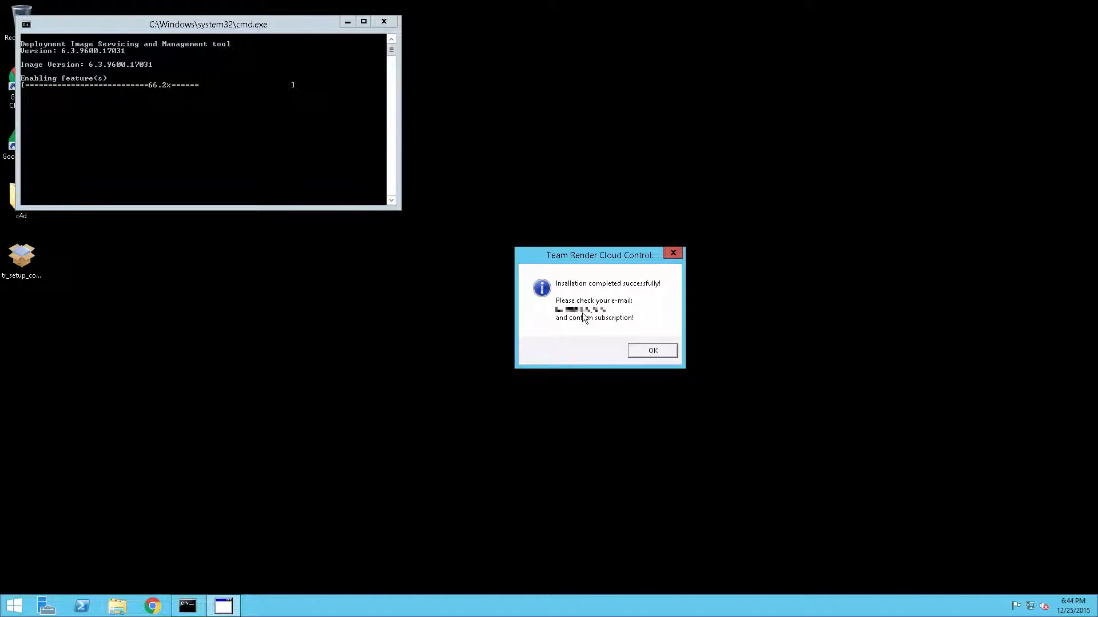
key(Return)
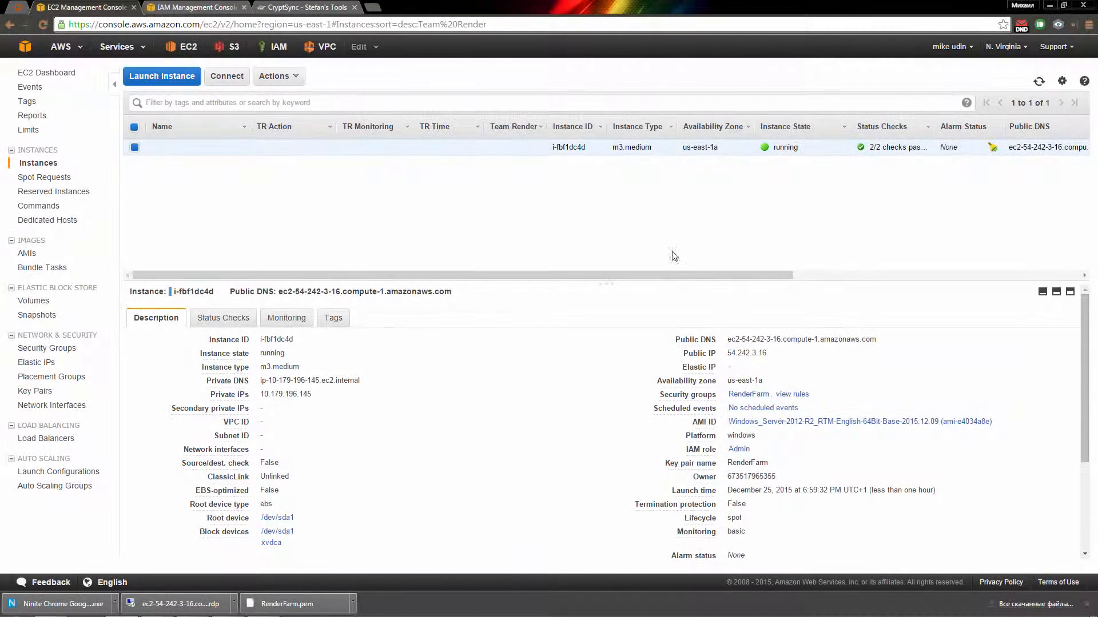
Step: Check the Pushbullet extension's messages, remove the EC2 link card, and open pushbullet.com
click(1041, 29)
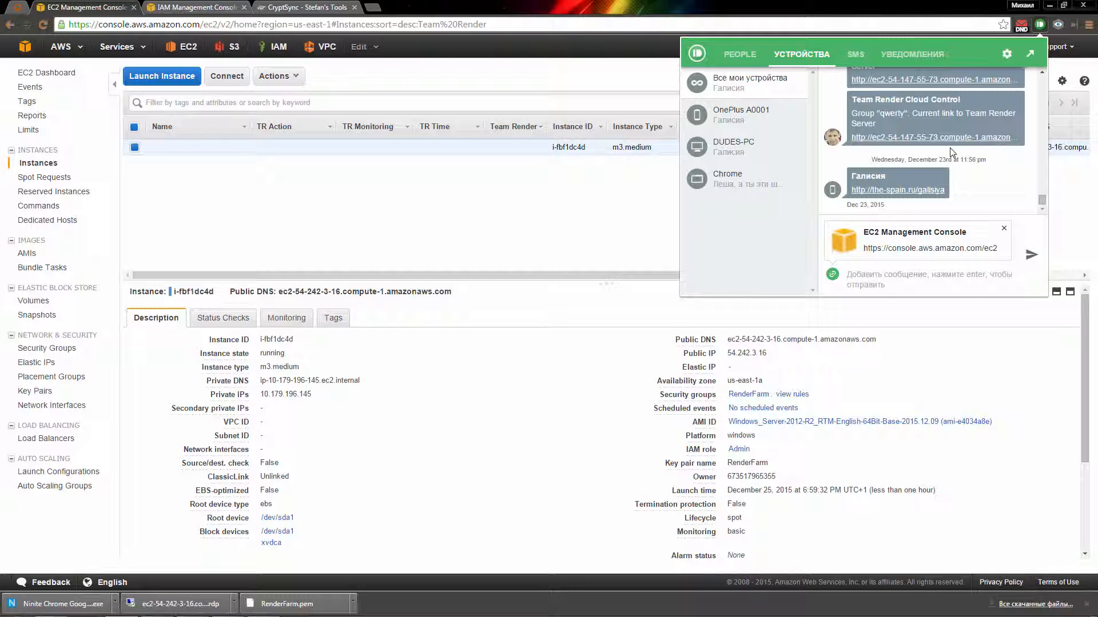
click(1004, 228)
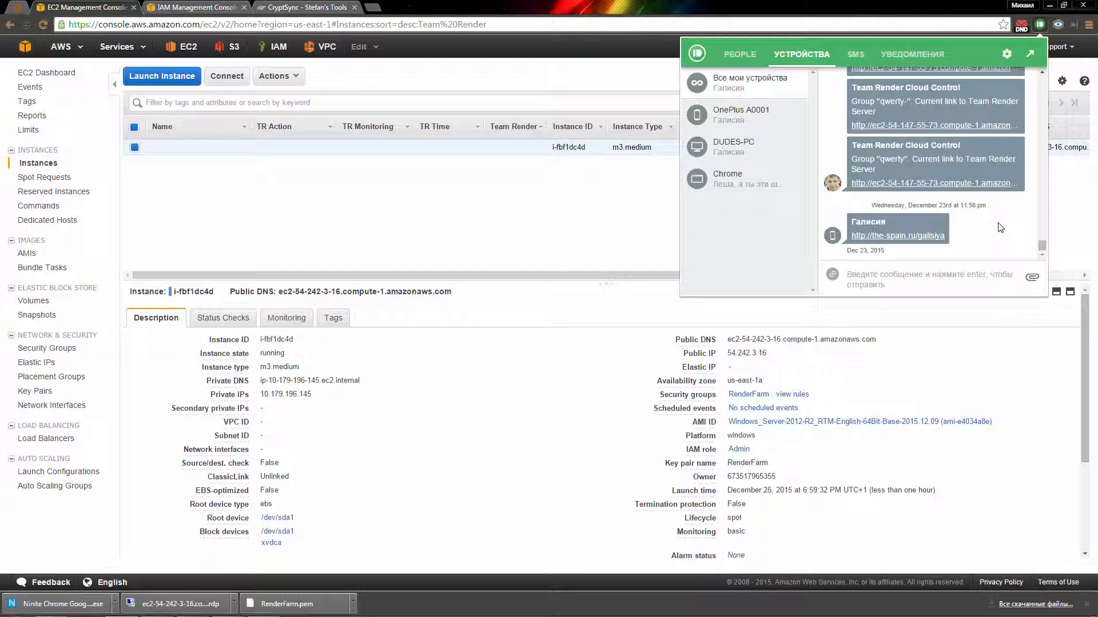
click(1007, 54)
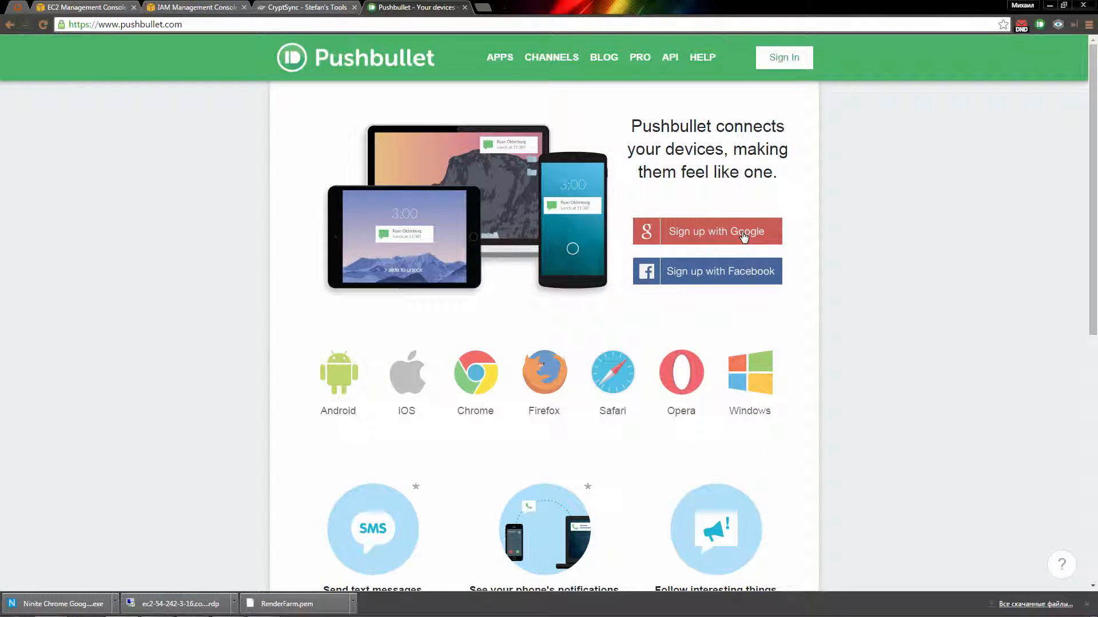
Step: Sign in to Pushbullet with Facebook, copy the Access Token from Settings, and return to Remote Desktop
click(737, 273)
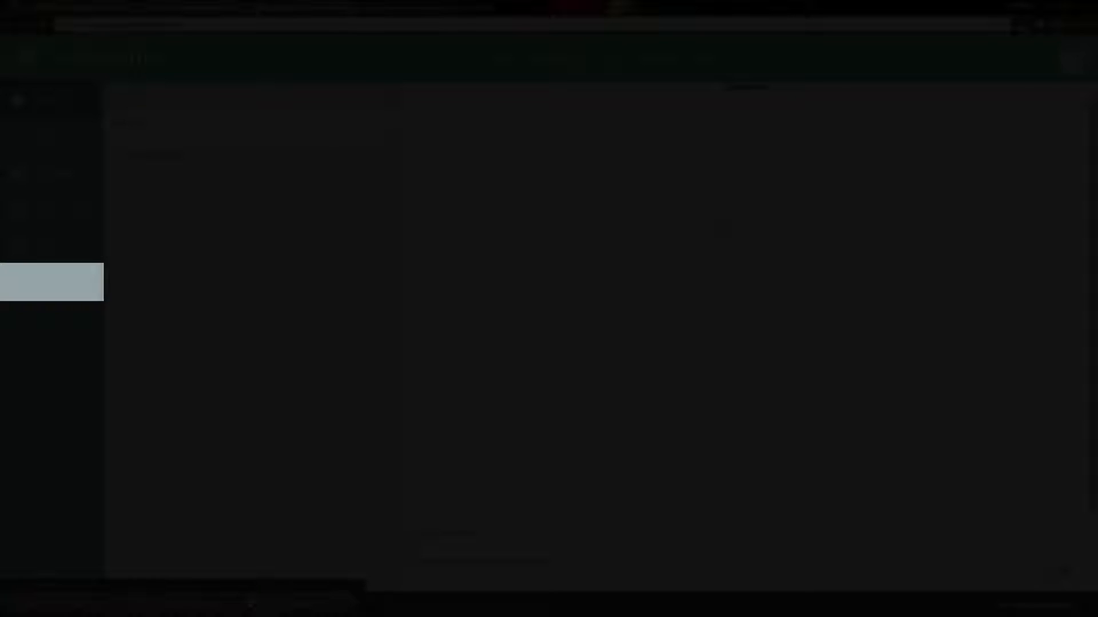
click(81, 290)
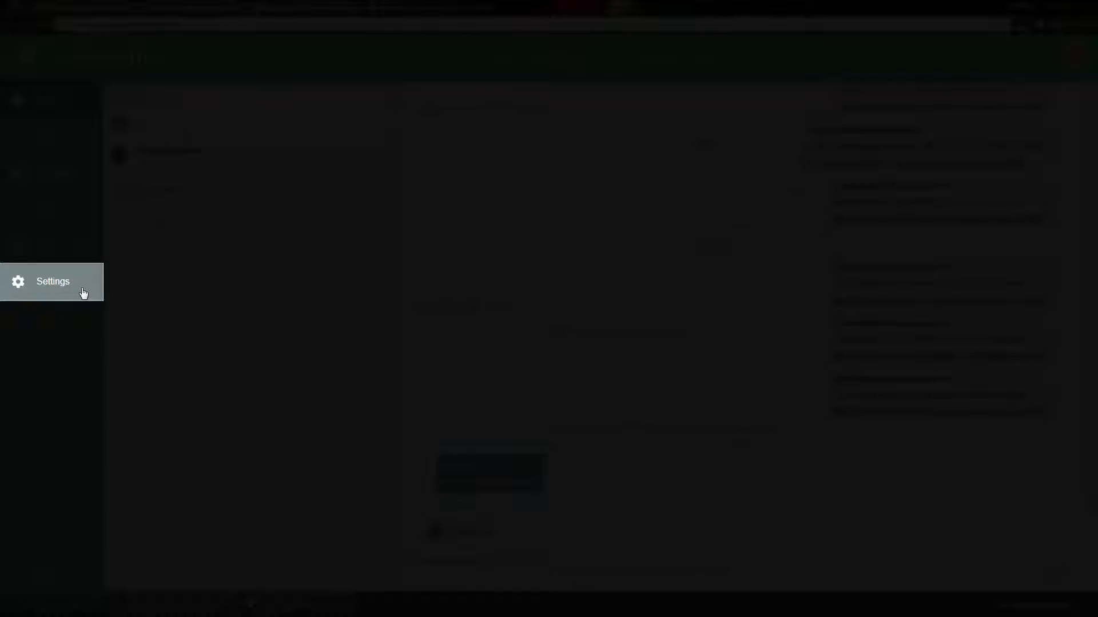
scroll(493, 390, down, 3)
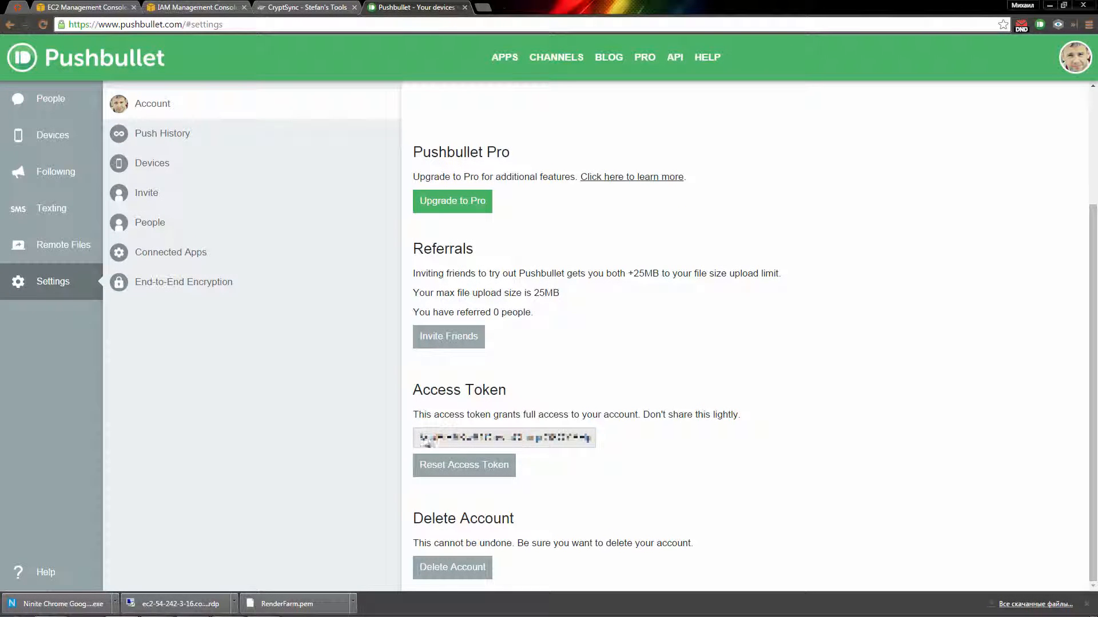
drag(421, 438, 616, 443)
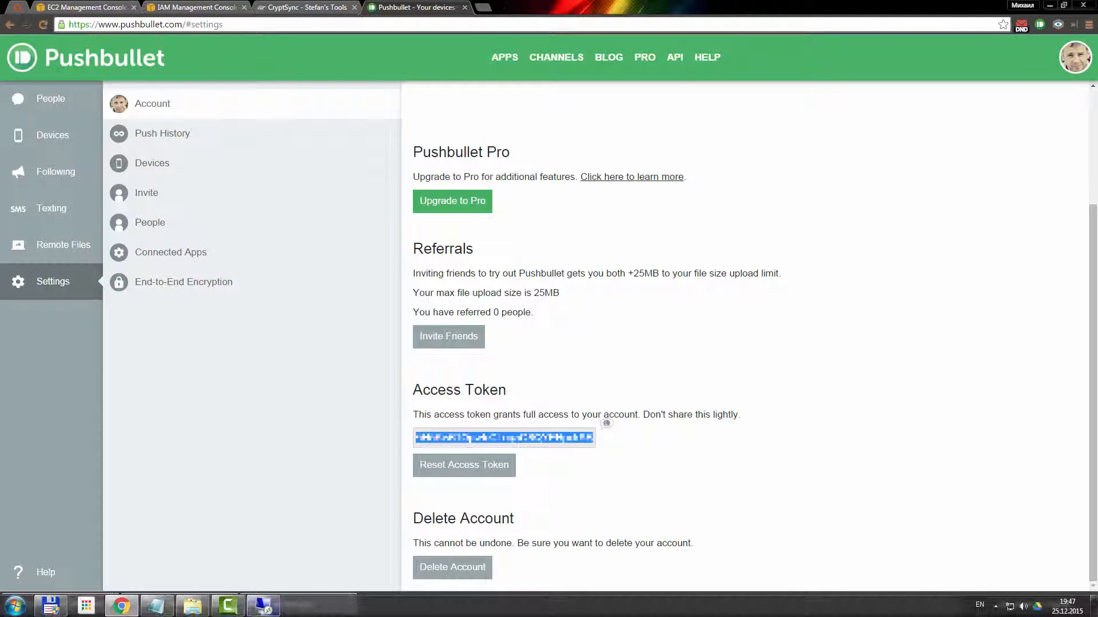
click(260, 614)
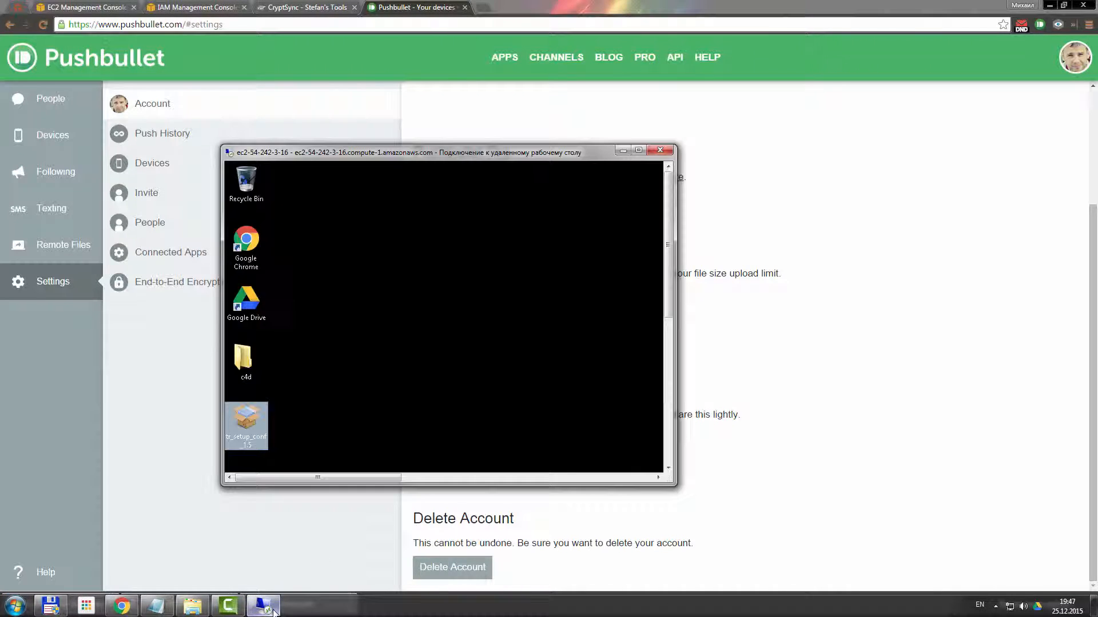
Step: Maximize the remote desktop and open the TRCC folder under the Administrator user folder
click(639, 151)
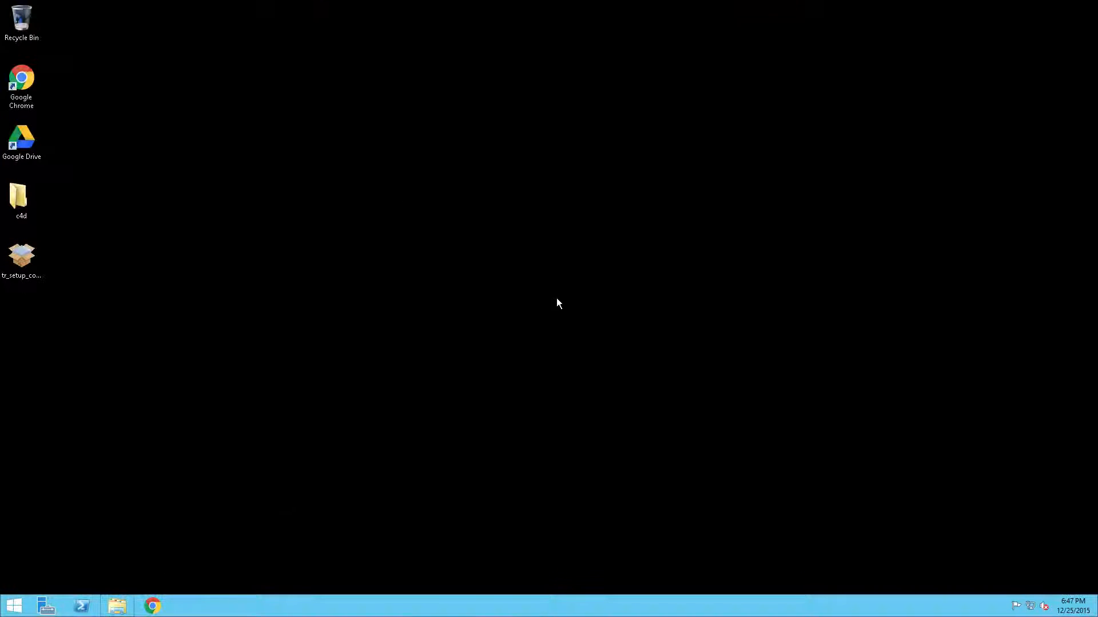
key(super+e)
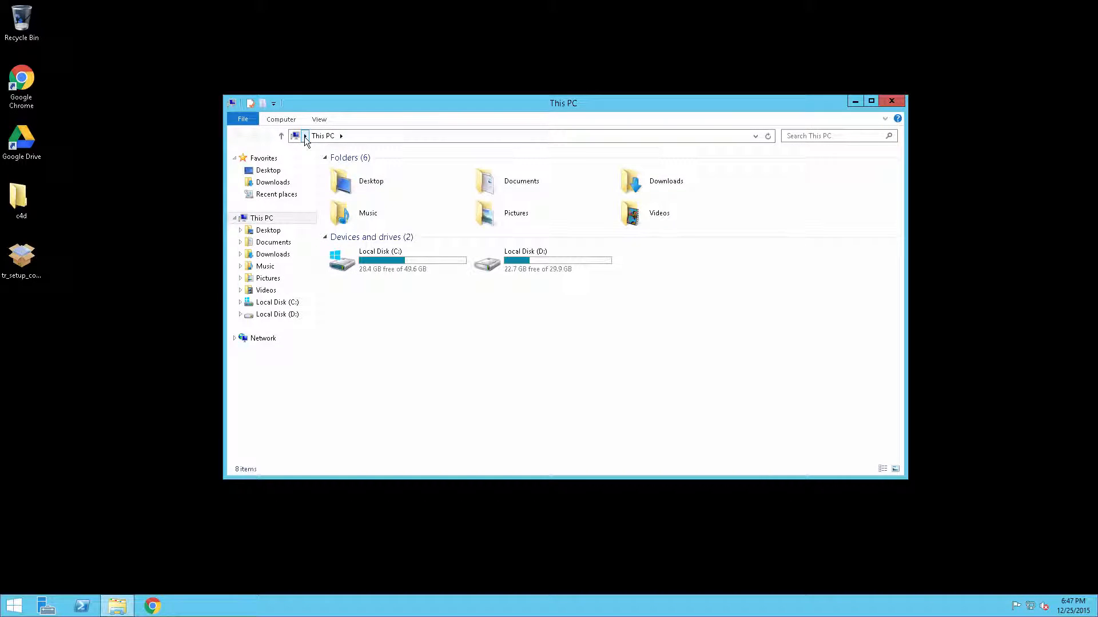
click(304, 136)
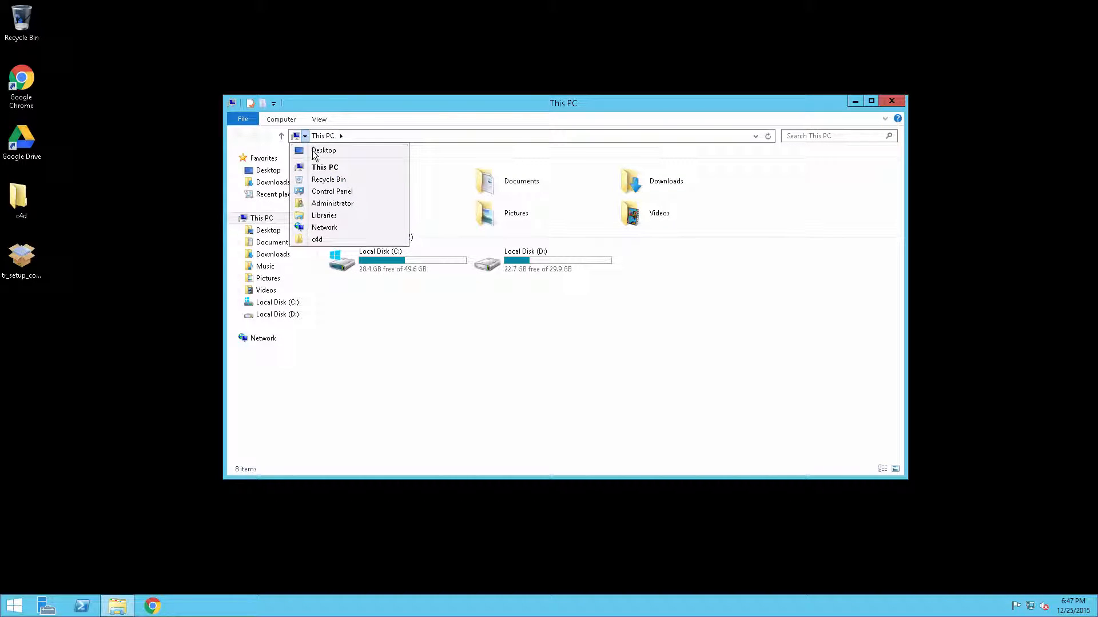
click(348, 204)
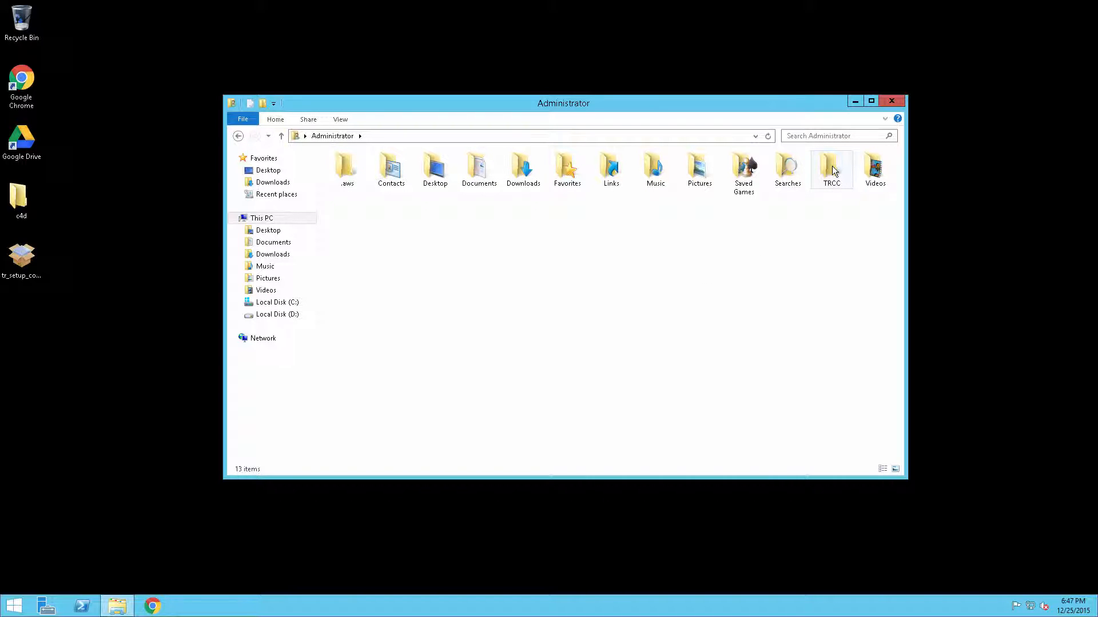
double_click(832, 166)
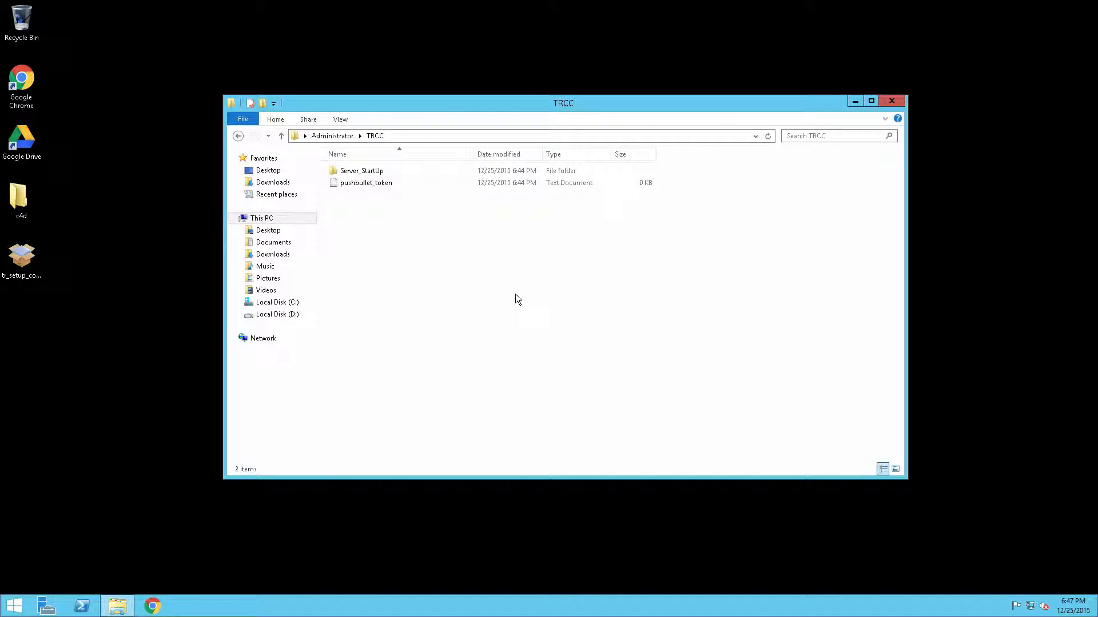
Step: Paste the Pushbullet access token into pushbullet_token in Notepad and save the file
click(367, 184)
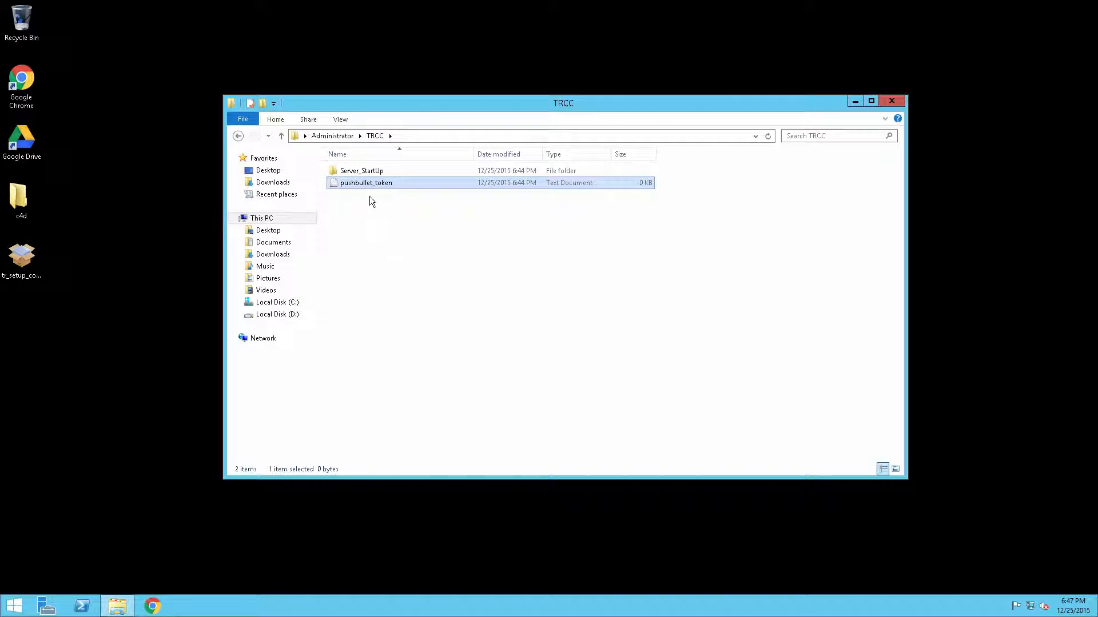
double_click(364, 184)
drag(253, 32, 368, 106)
right_click(283, 152)
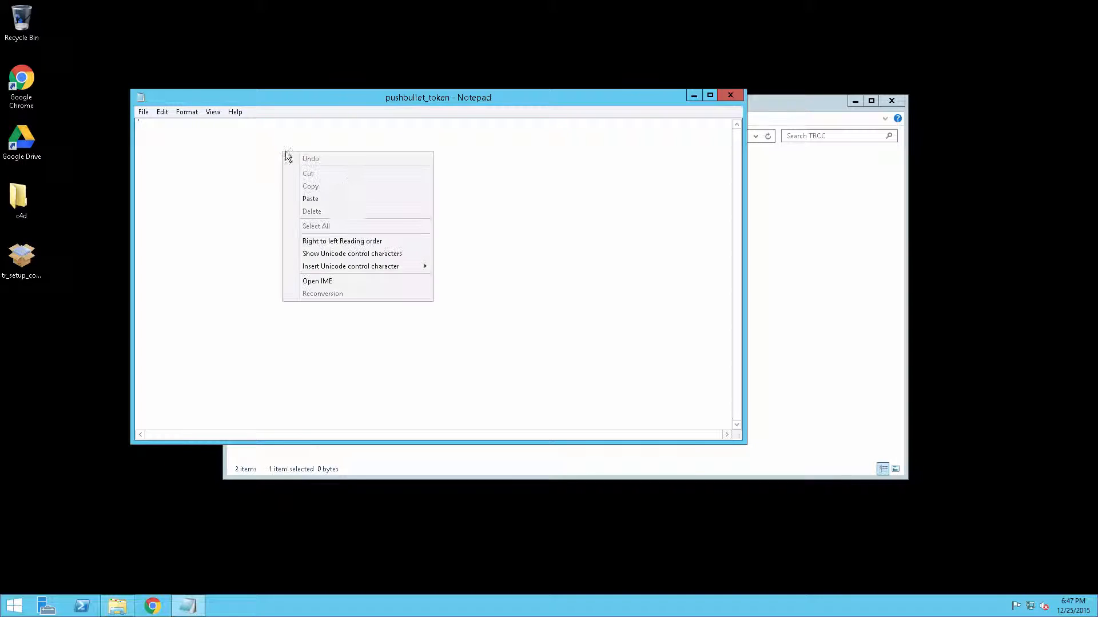
click(340, 200)
click(731, 95)
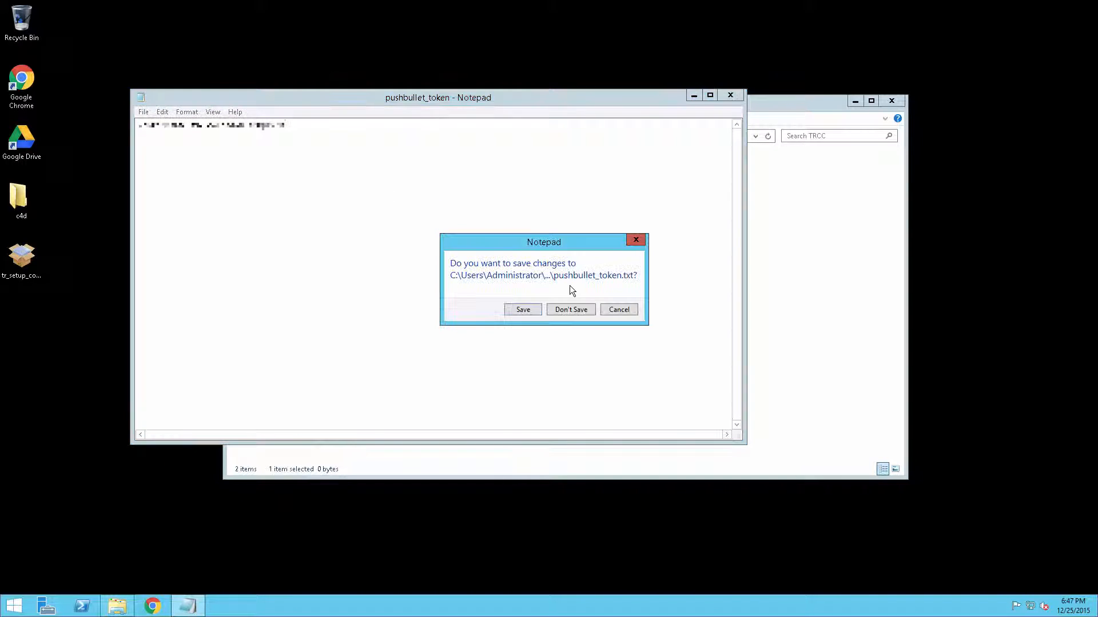
click(527, 312)
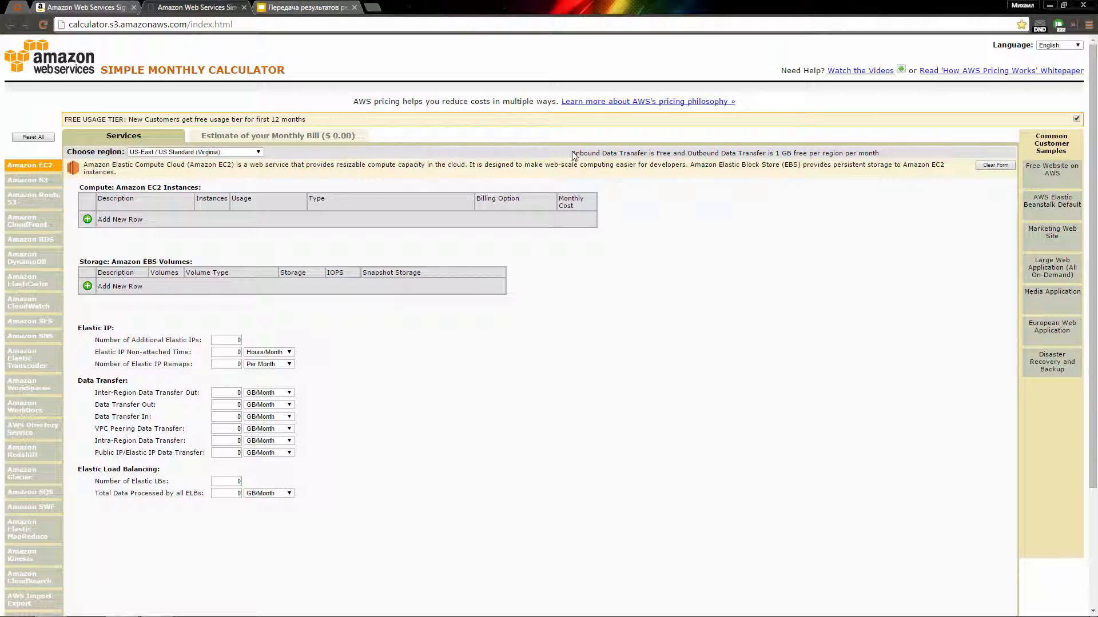
drag(573, 153, 648, 153)
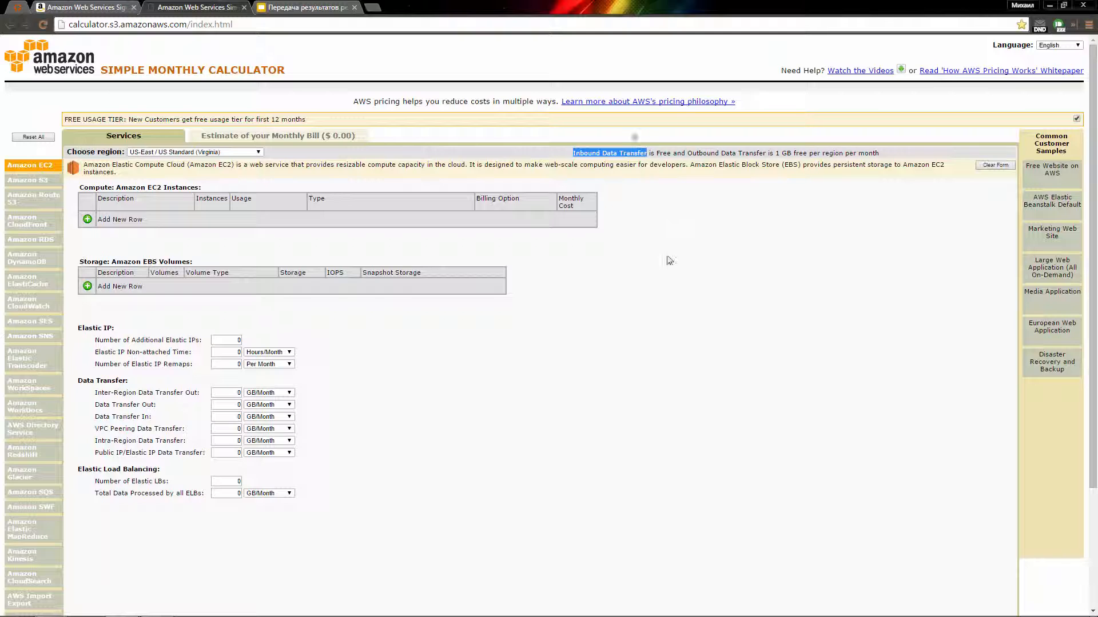
click(663, 154)
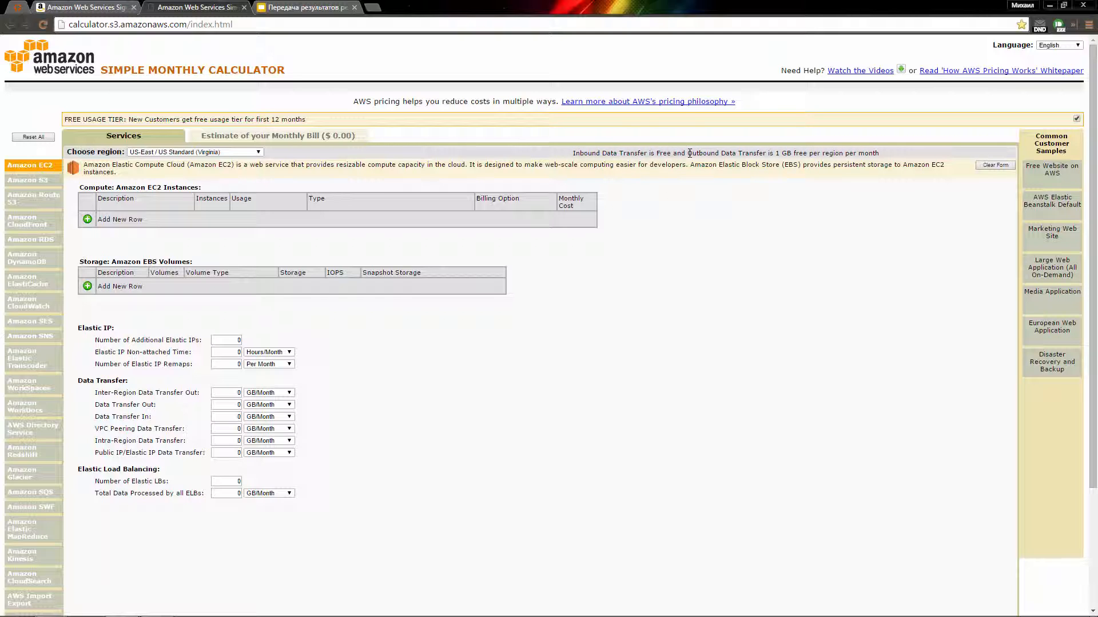
drag(687, 153, 767, 153)
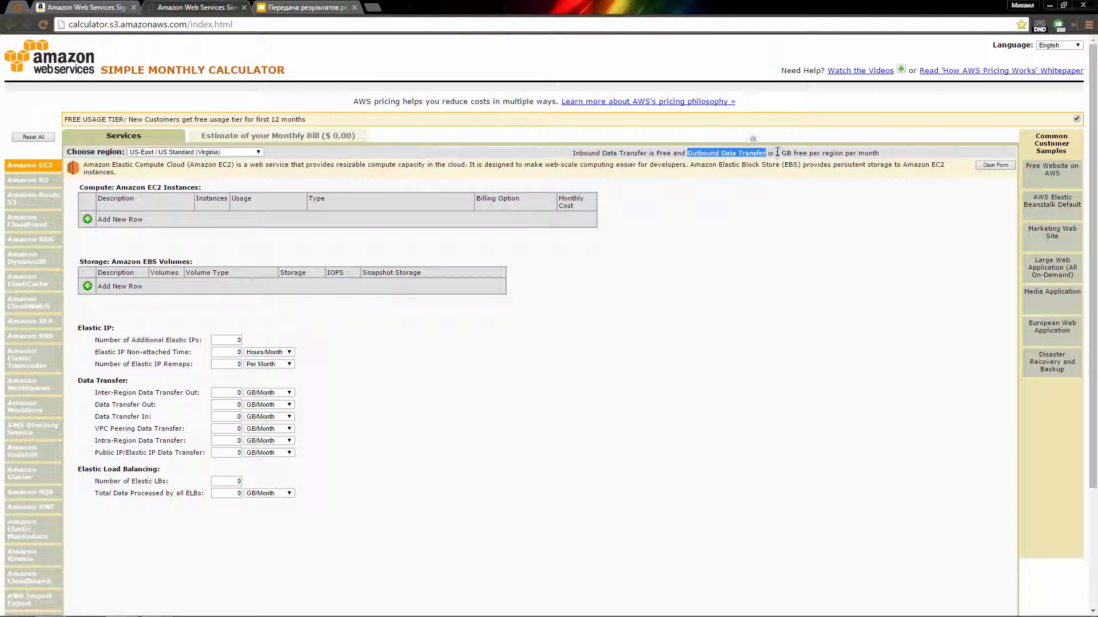
drag(775, 153, 806, 153)
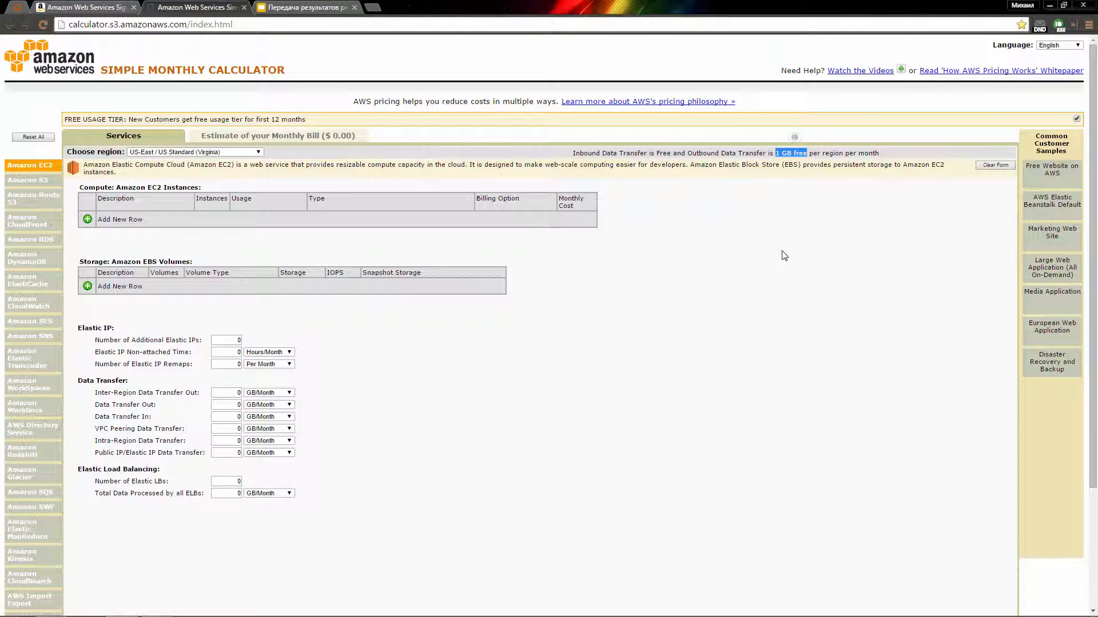
click(780, 264)
Step: Set Data Transfer Out to 100 GB per month and view the $7.65 monthly bill estimate
drag(95, 404, 158, 405)
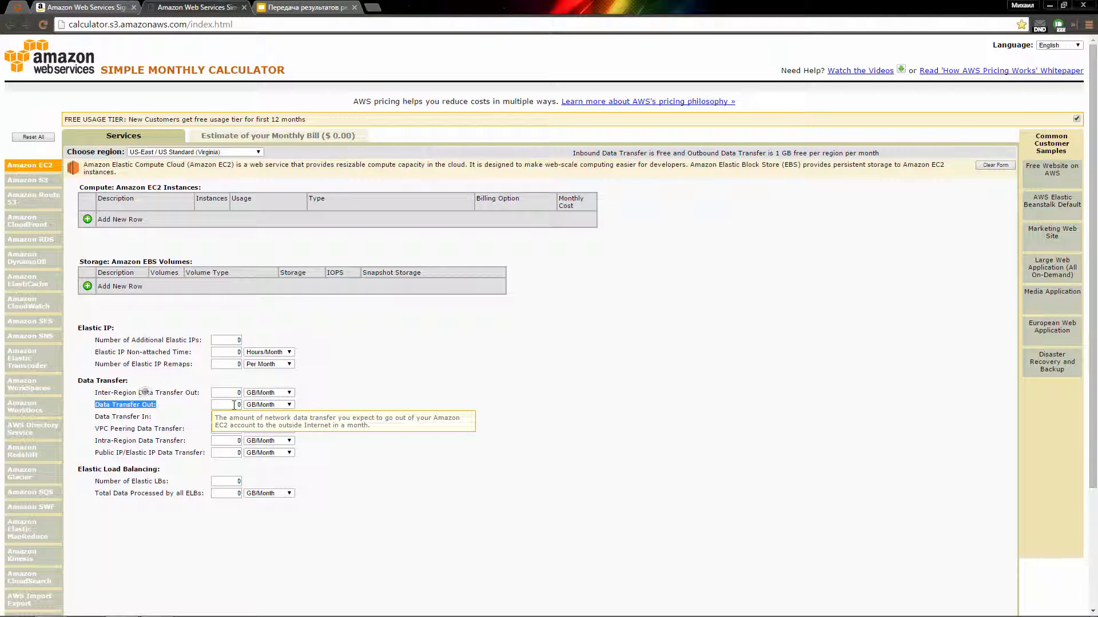
click(417, 394)
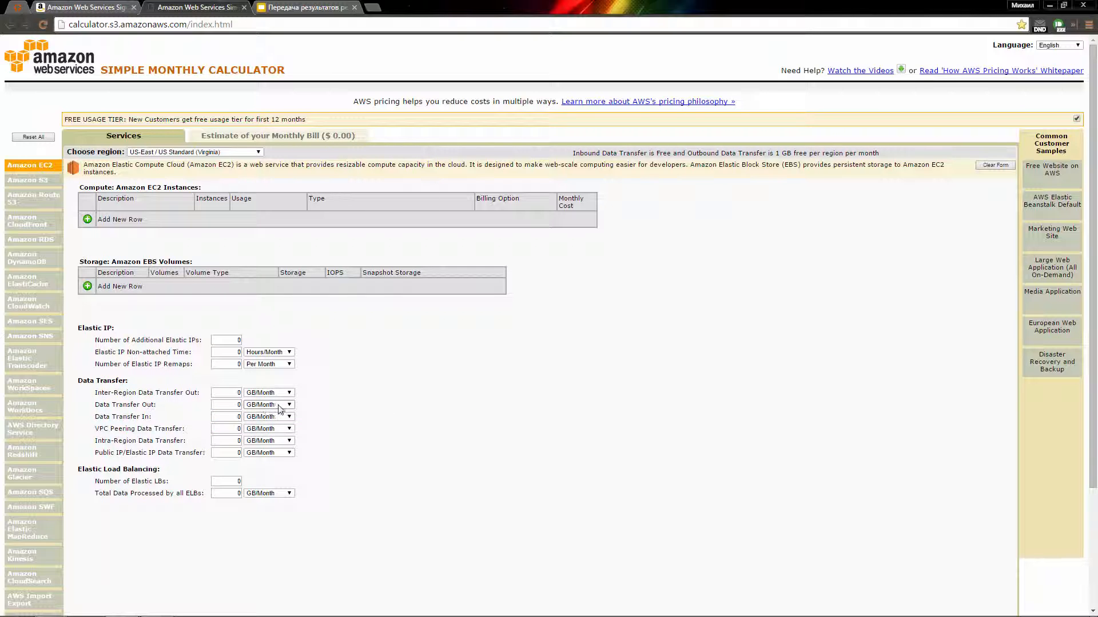
click(232, 404)
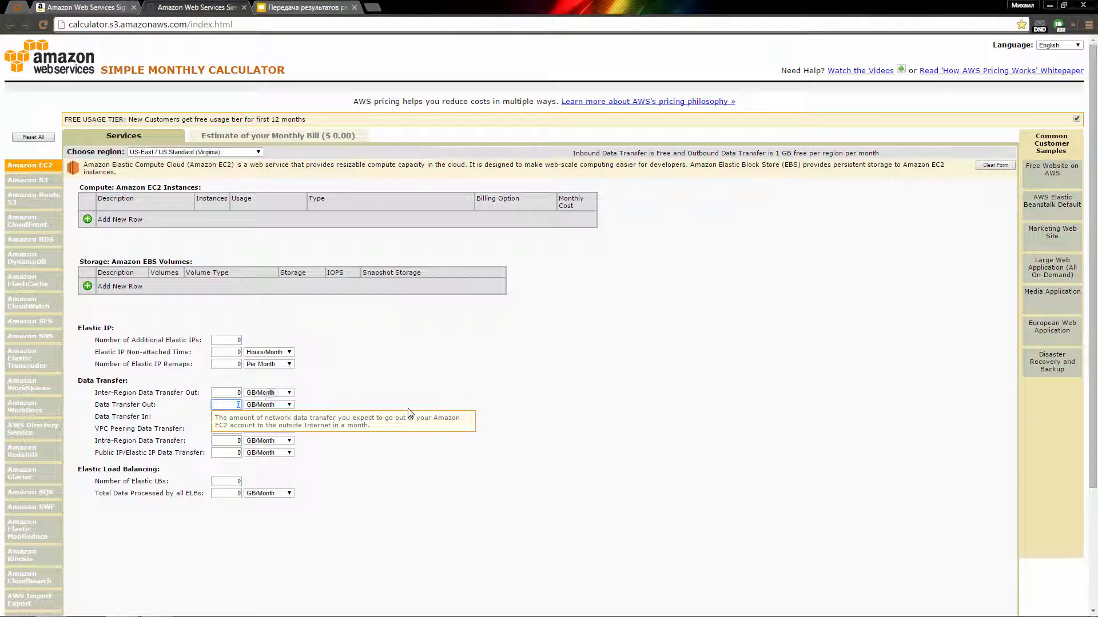
key(shift+Tab)
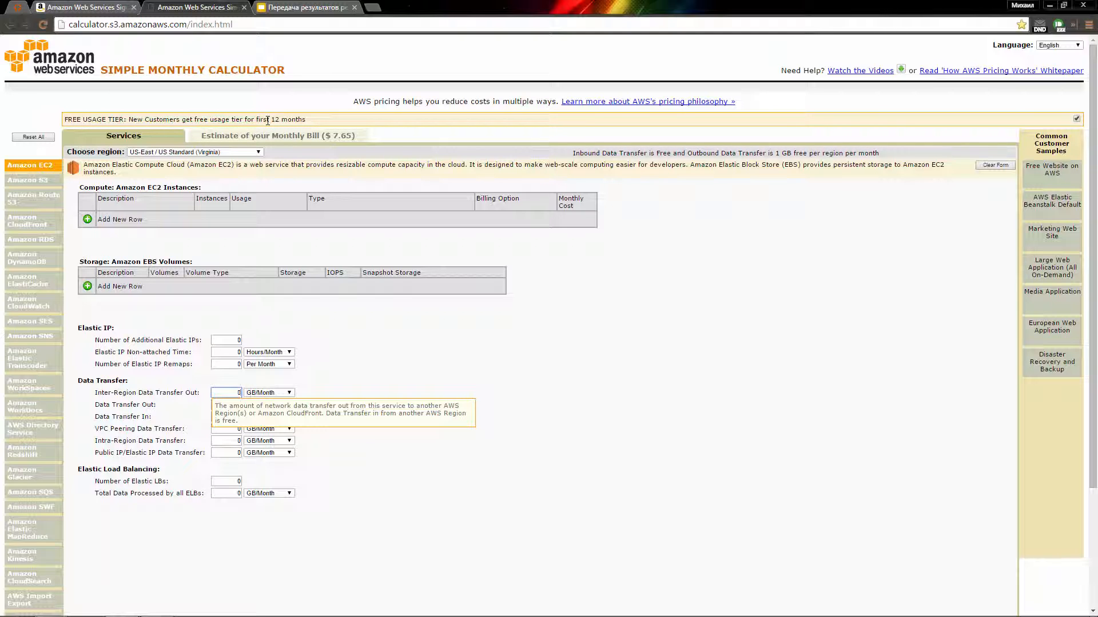
click(266, 140)
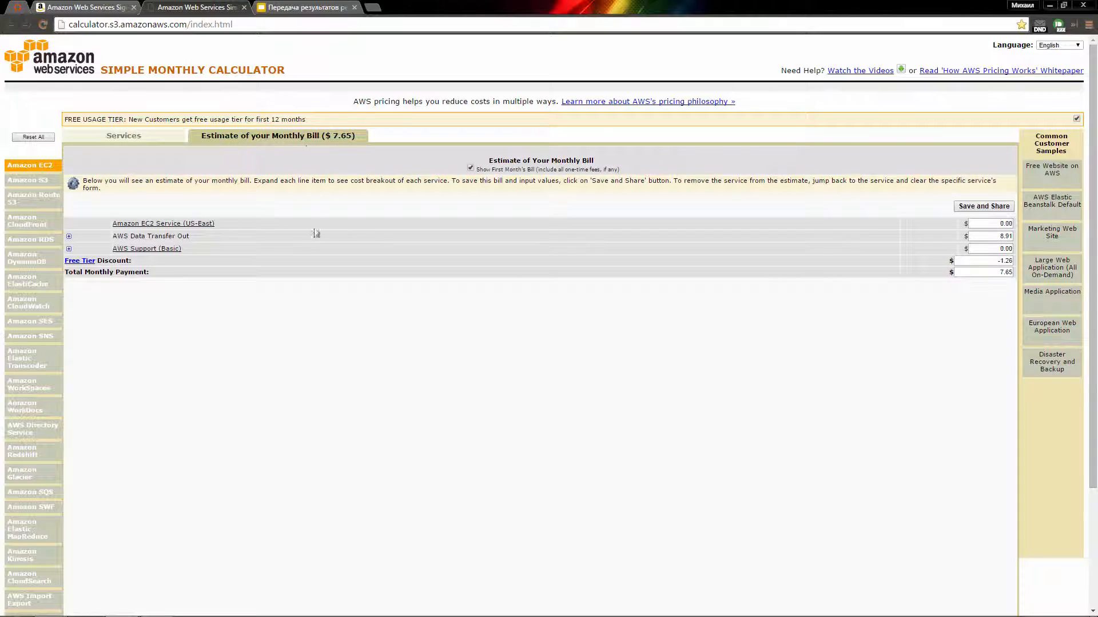
Step: Exclude the Free Usage Tier discount so the total becomes $8.91, then switch to the render-results slides
mouse_move(965, 265)
click(1077, 118)
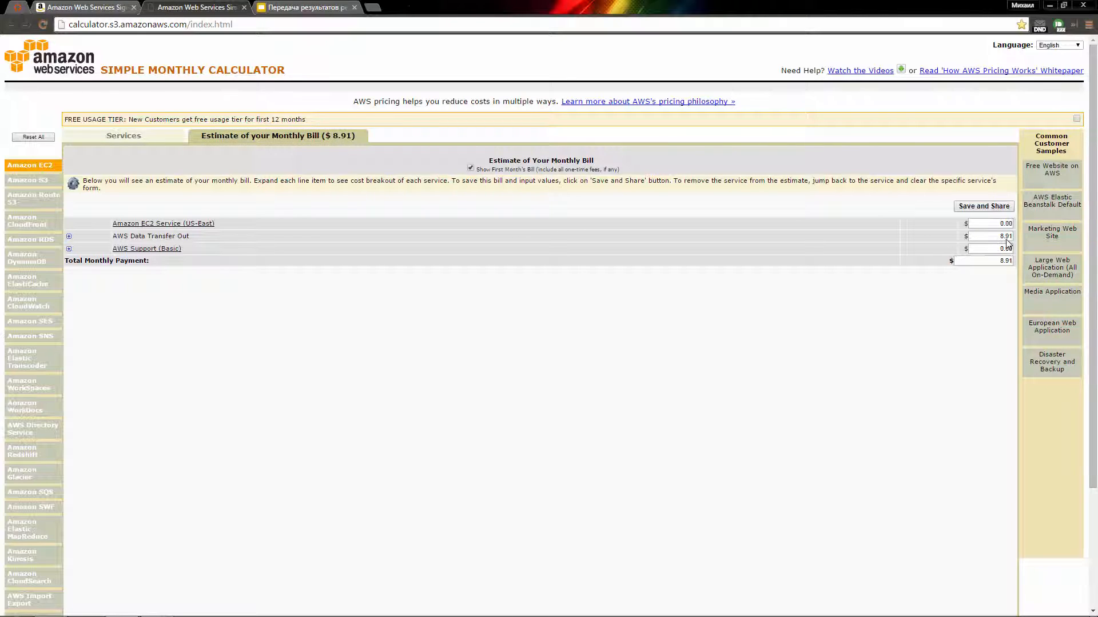
click(171, 138)
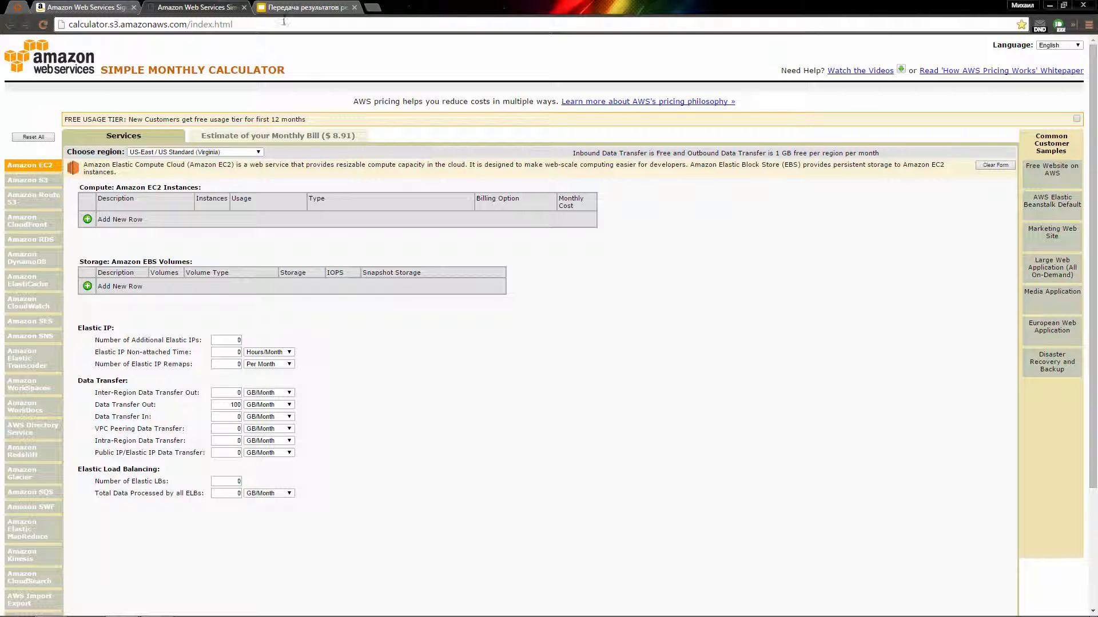
click(298, 8)
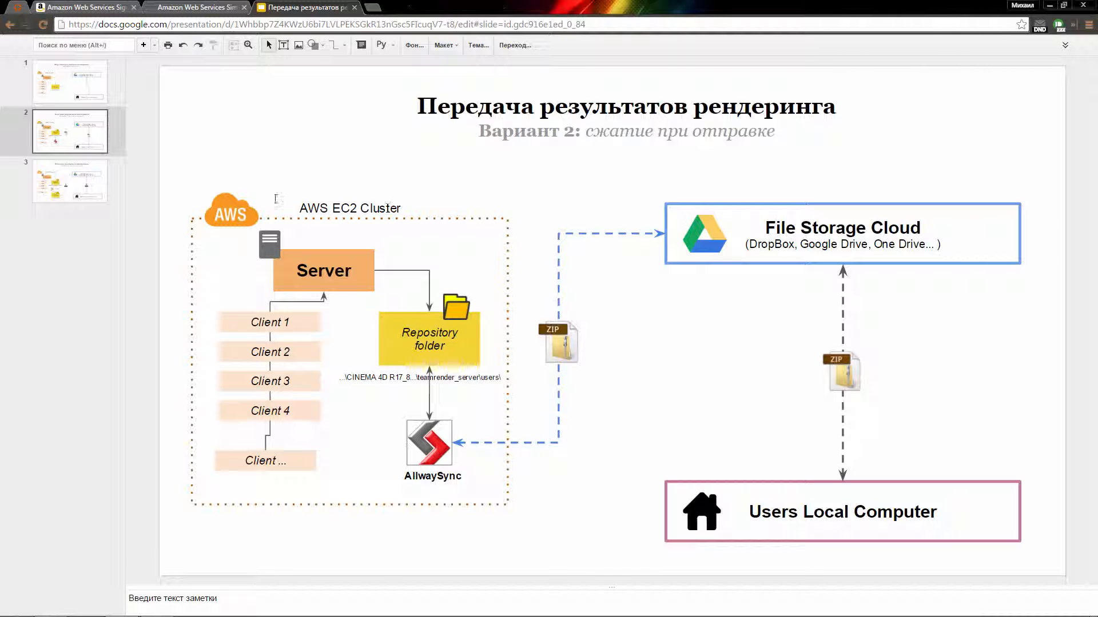
Step: Browse slides 1 and 3, ending on slide 1, 'Вариант 1: без сжатия'
click(90, 90)
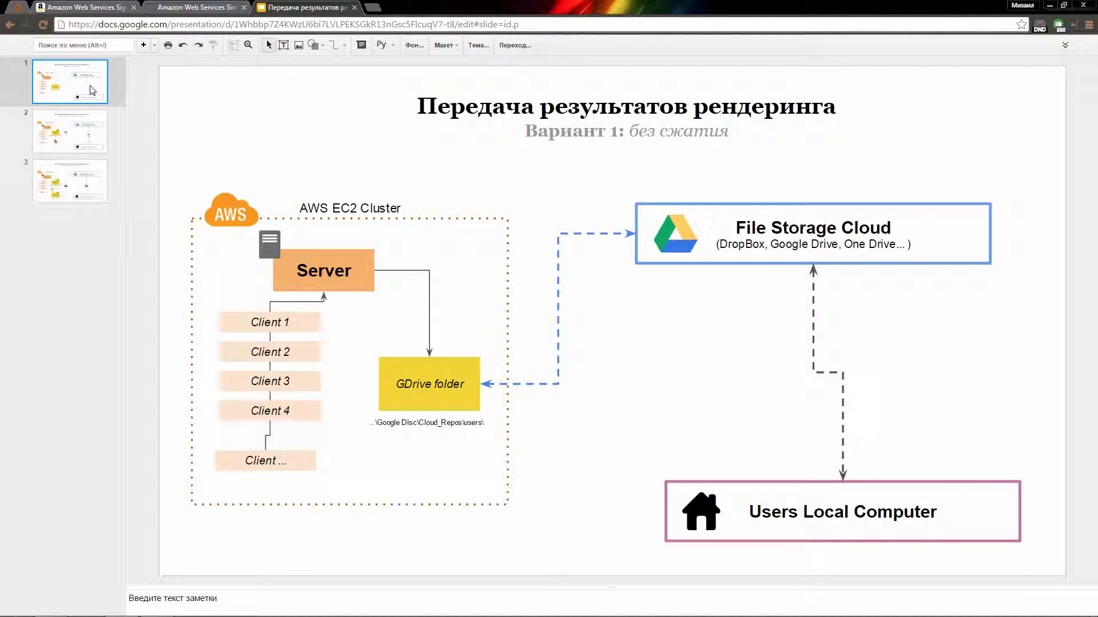
click(92, 122)
click(89, 170)
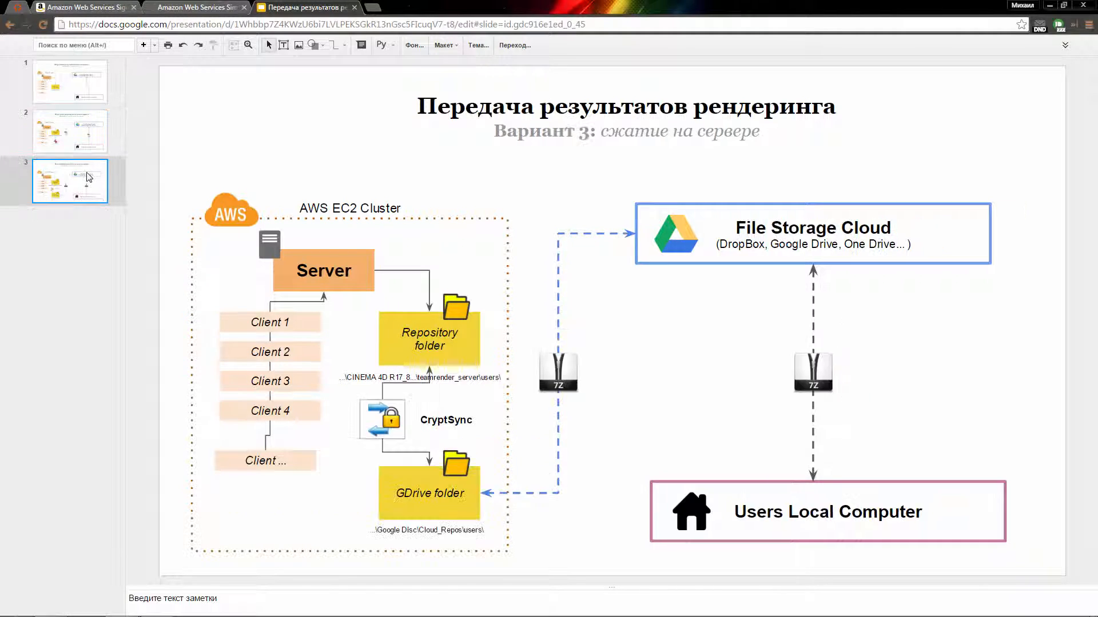
click(86, 94)
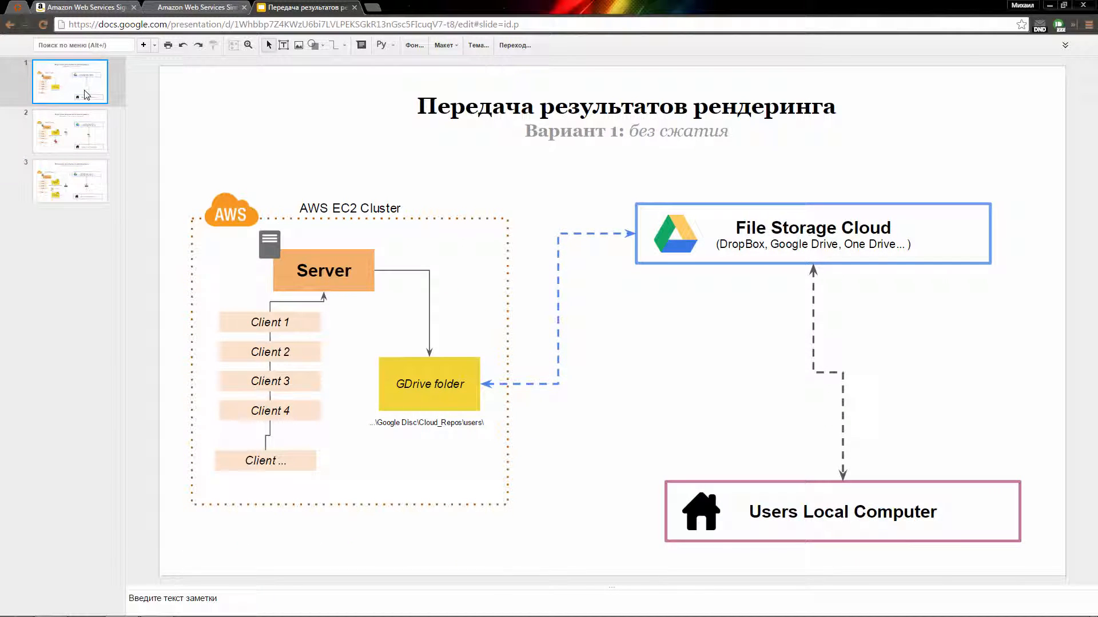
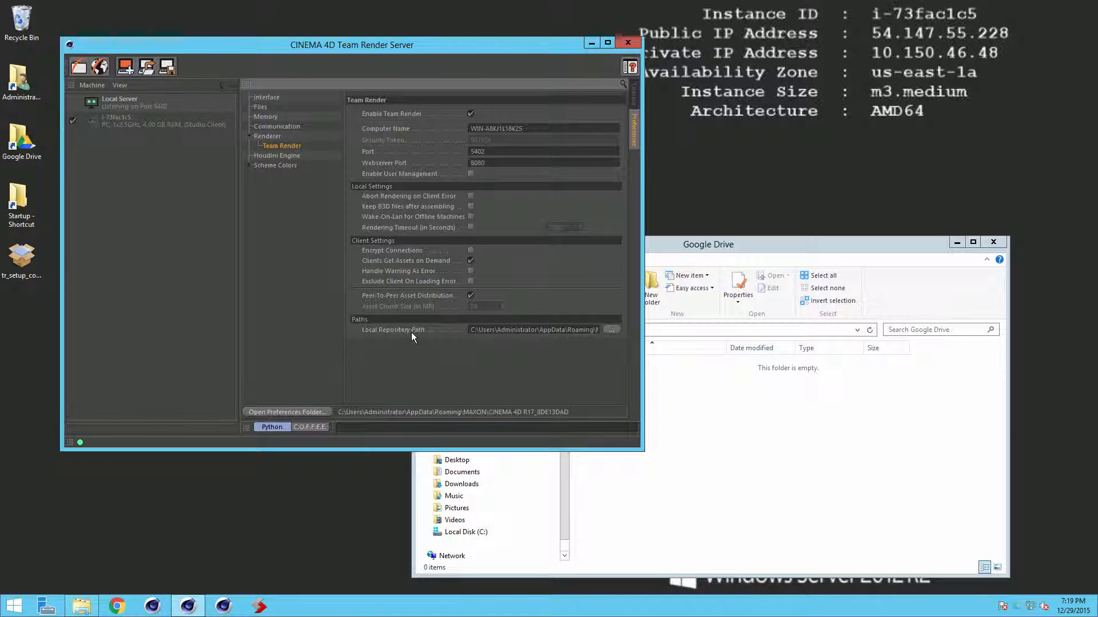
Step: Browse the Local Repository Path tree, cancel without changing it, and bring the Google Drive folder forward
click(610, 330)
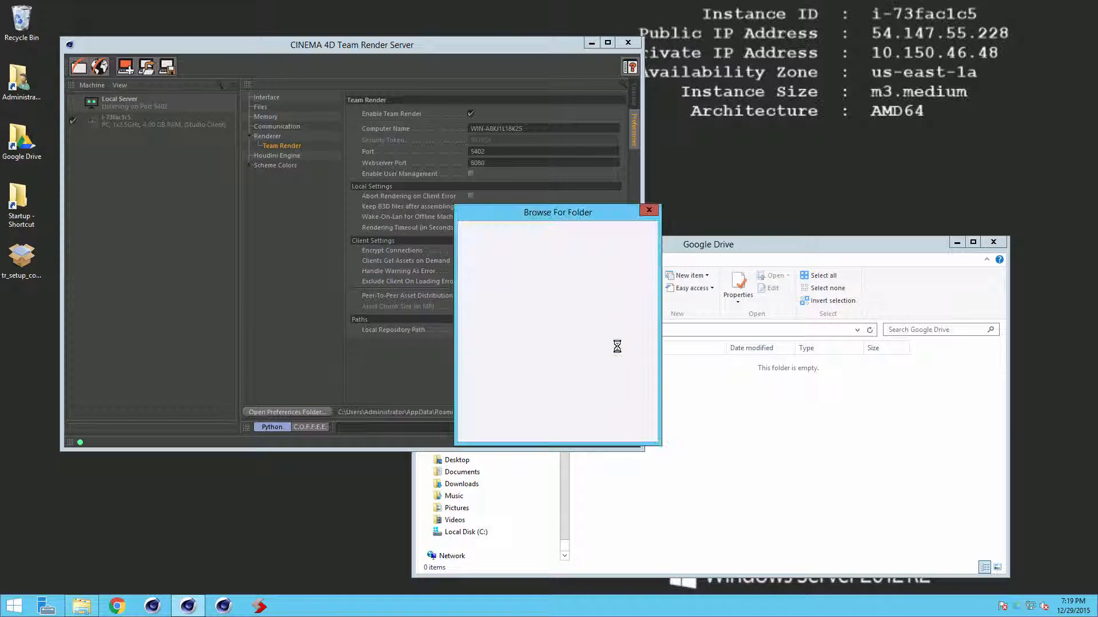
drag(644, 327, 642, 289)
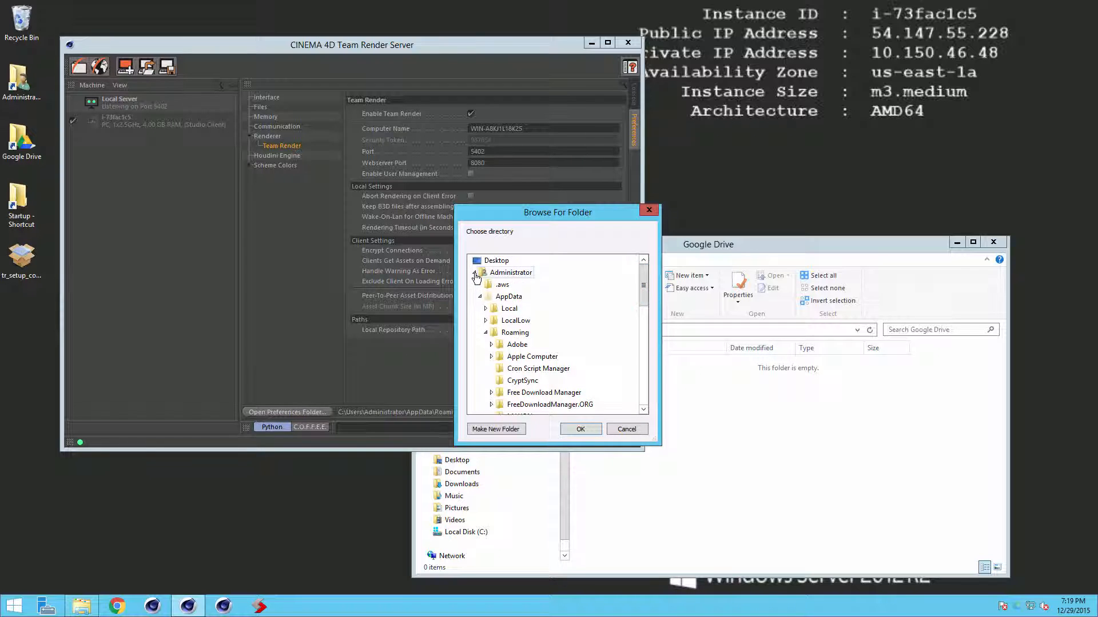
click(474, 273)
click(475, 273)
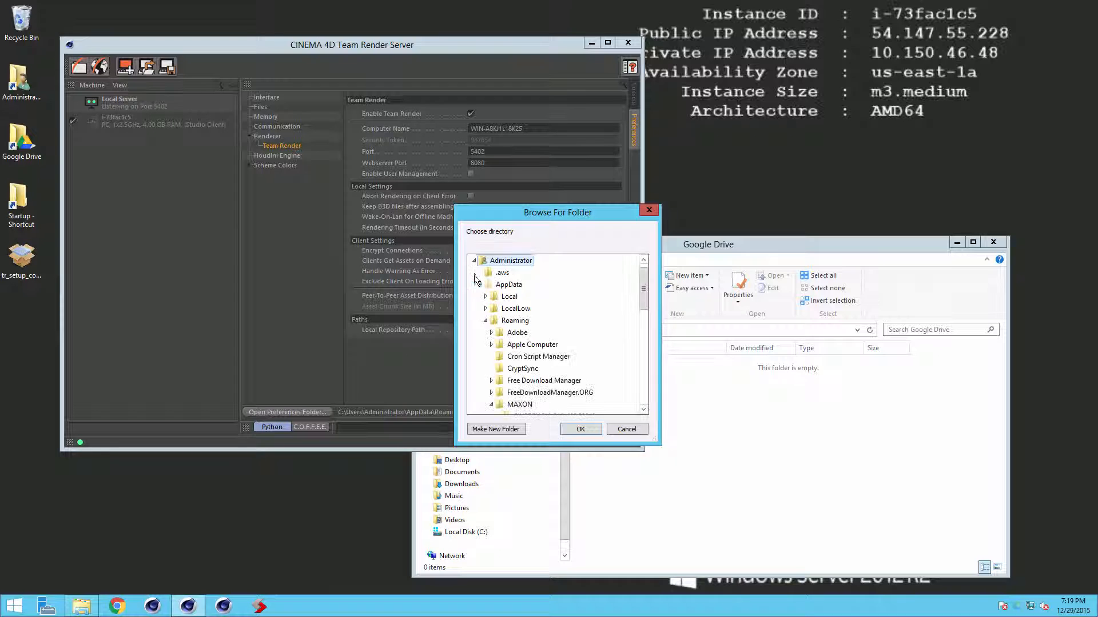
click(480, 286)
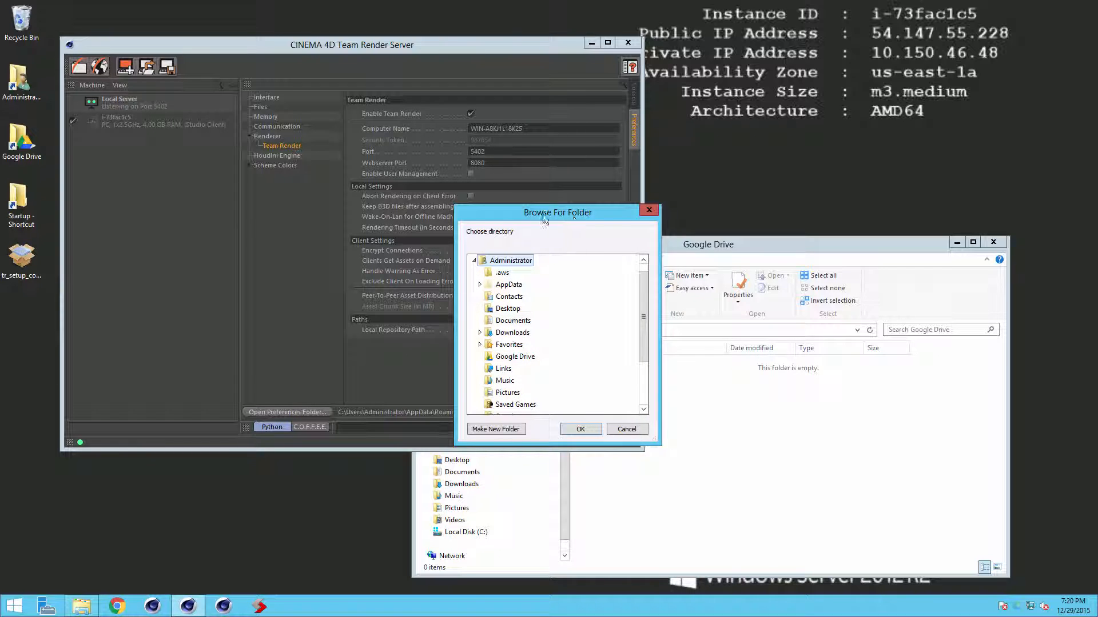
click(621, 428)
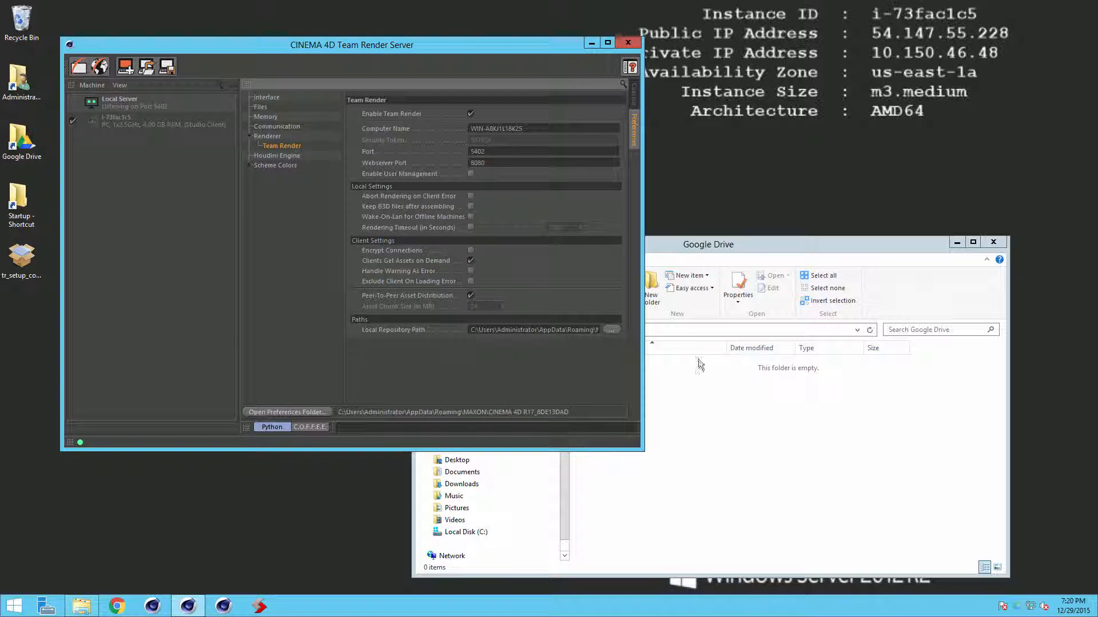
click(755, 246)
Step: Sign in to Google Drive and set it to sync only the Cloud_Repos folder
click(1018, 608)
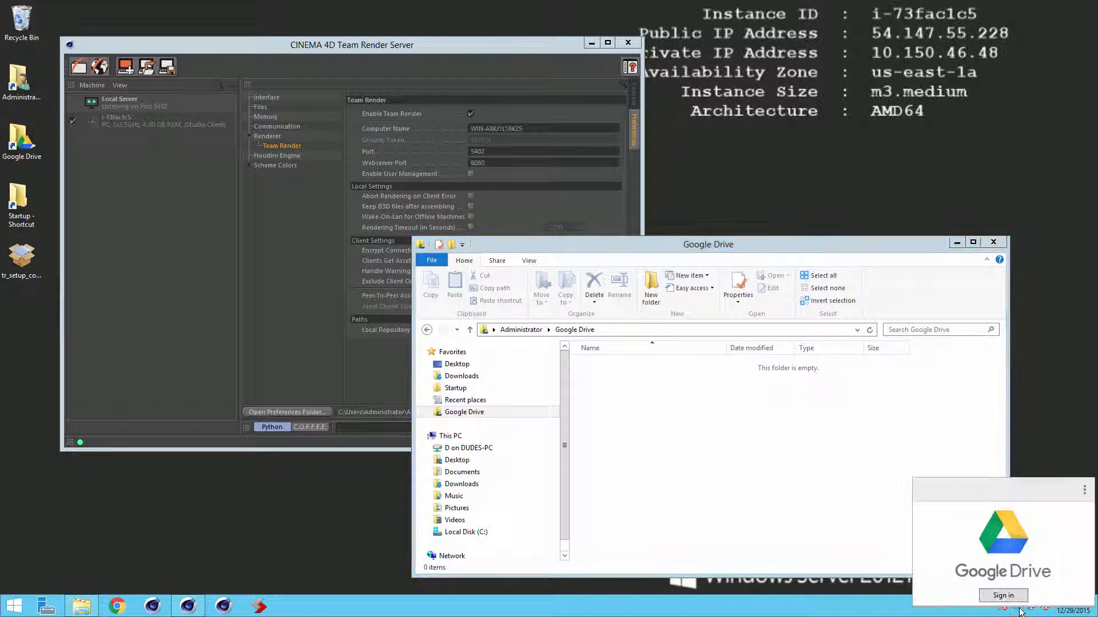
click(1006, 596)
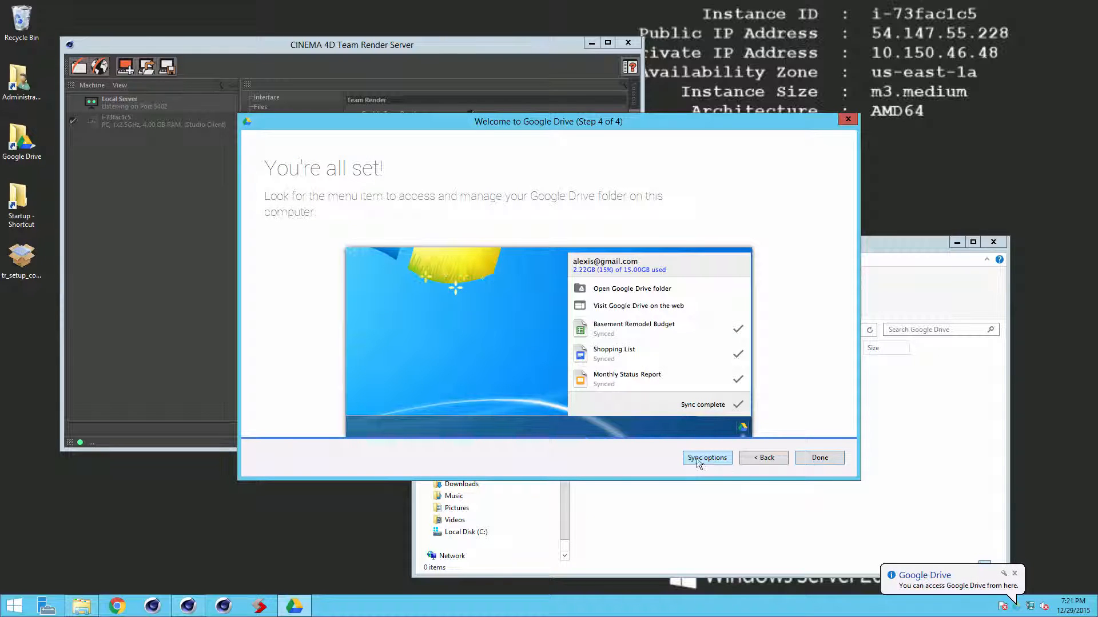
click(705, 458)
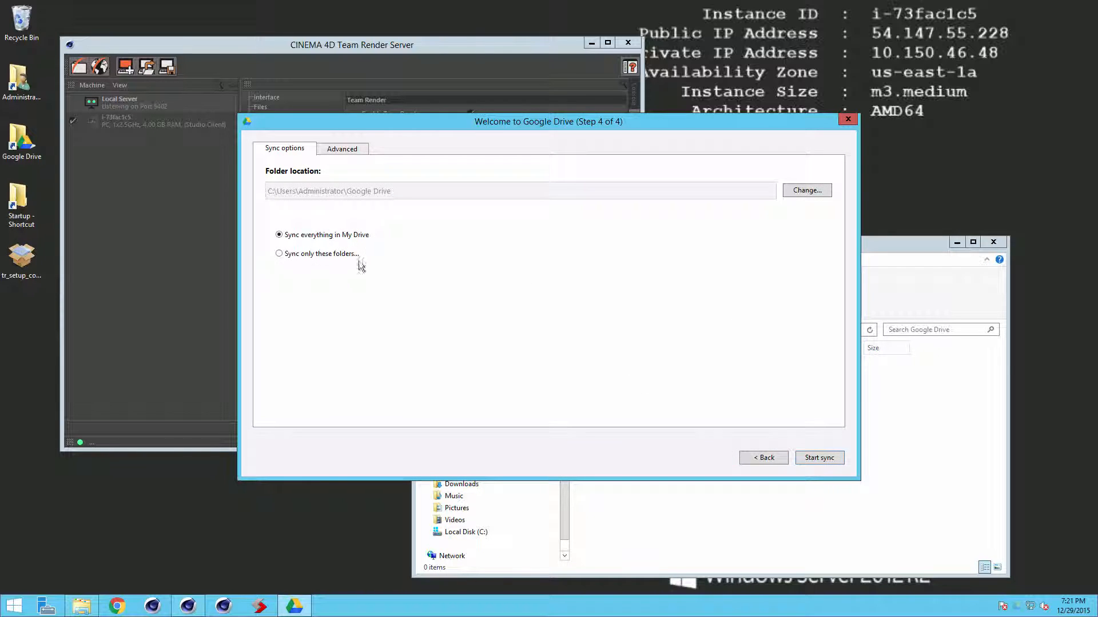
click(281, 255)
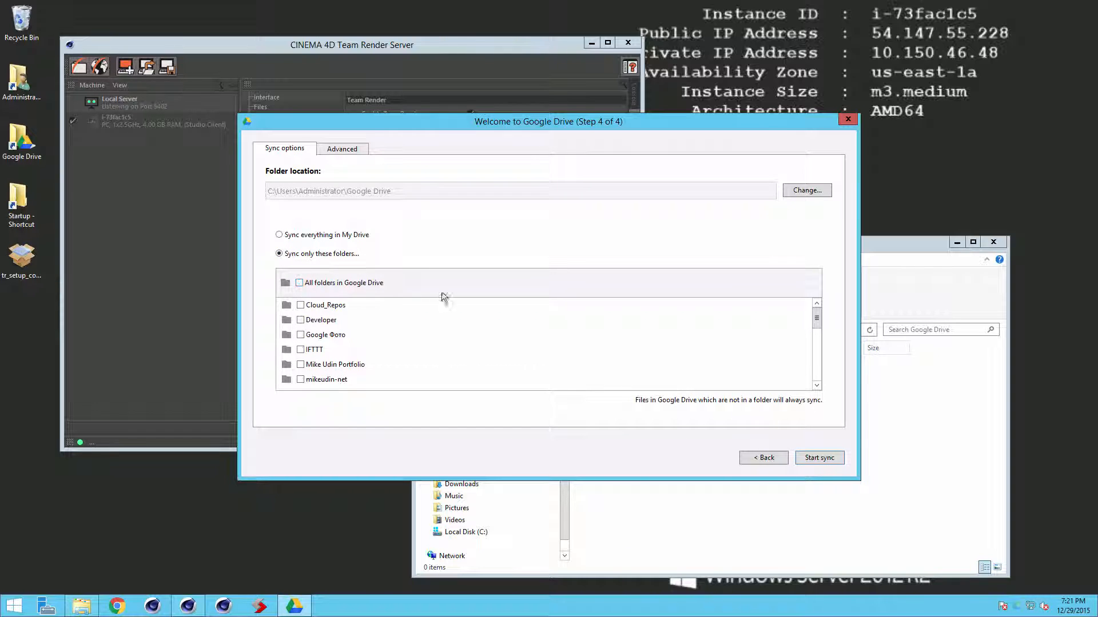
click(299, 284)
drag(817, 319, 818, 381)
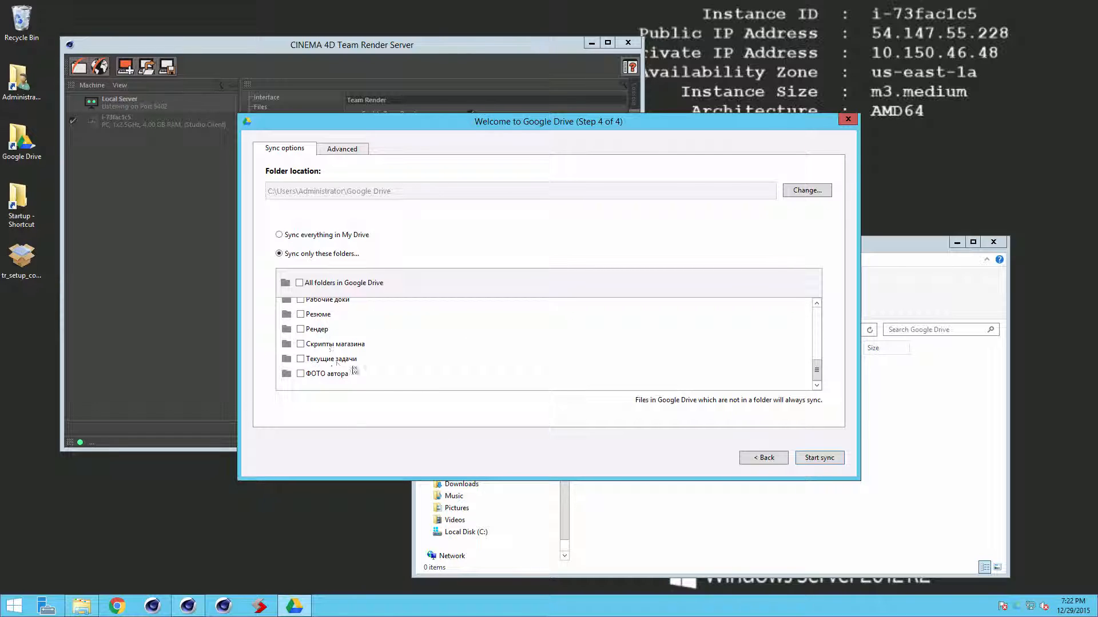
drag(817, 371, 817, 318)
click(301, 306)
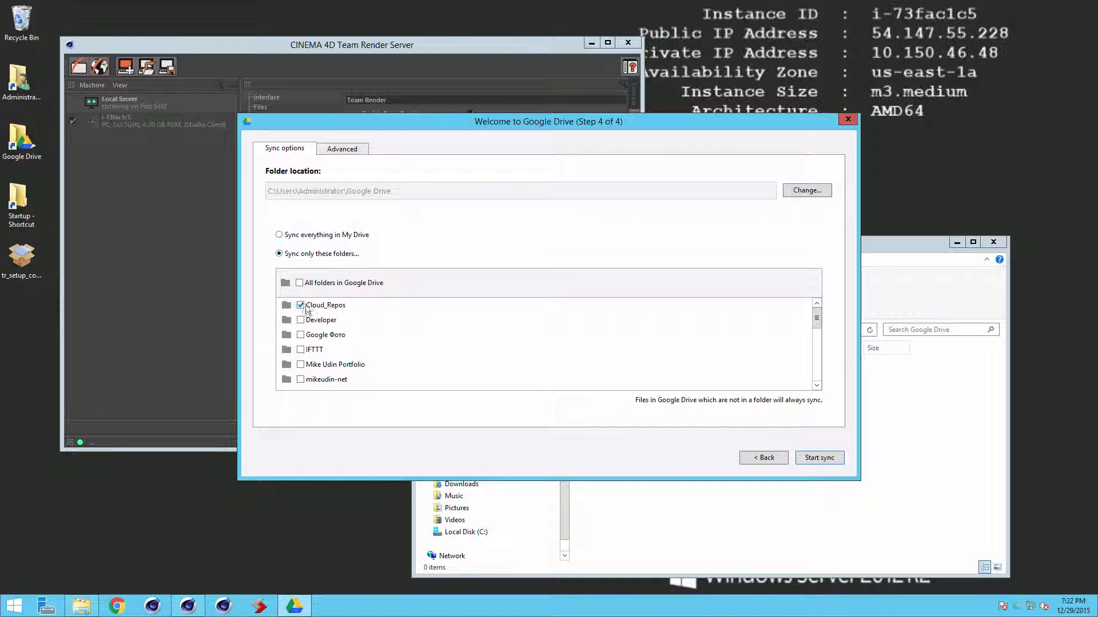
Step: Turn off Google Drive's launch at system startup and start syncing
click(353, 150)
click(515, 337)
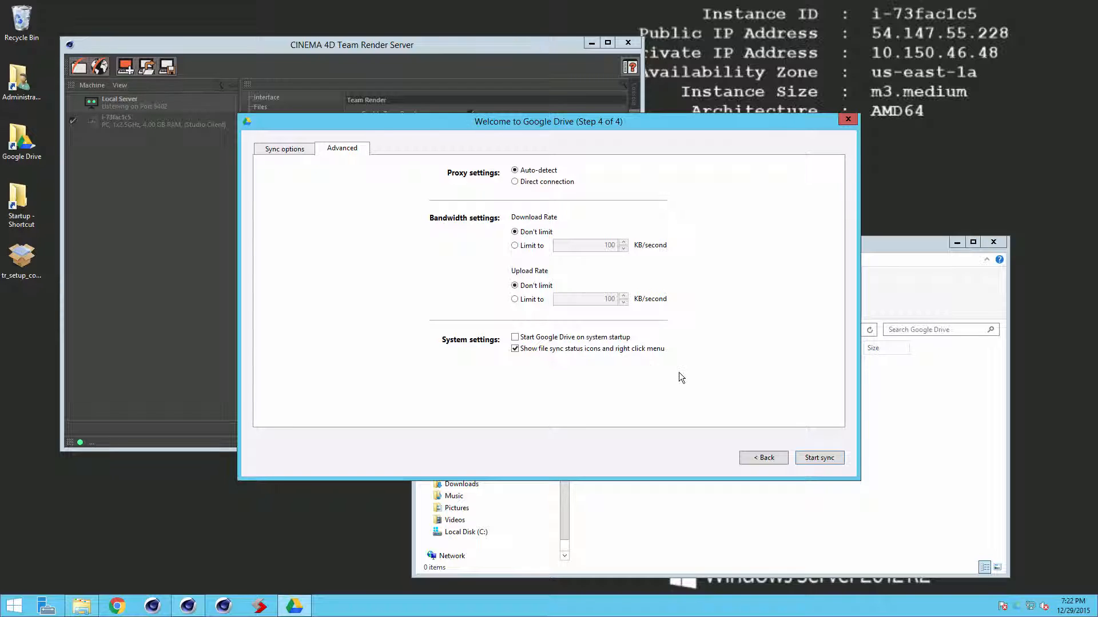
click(814, 458)
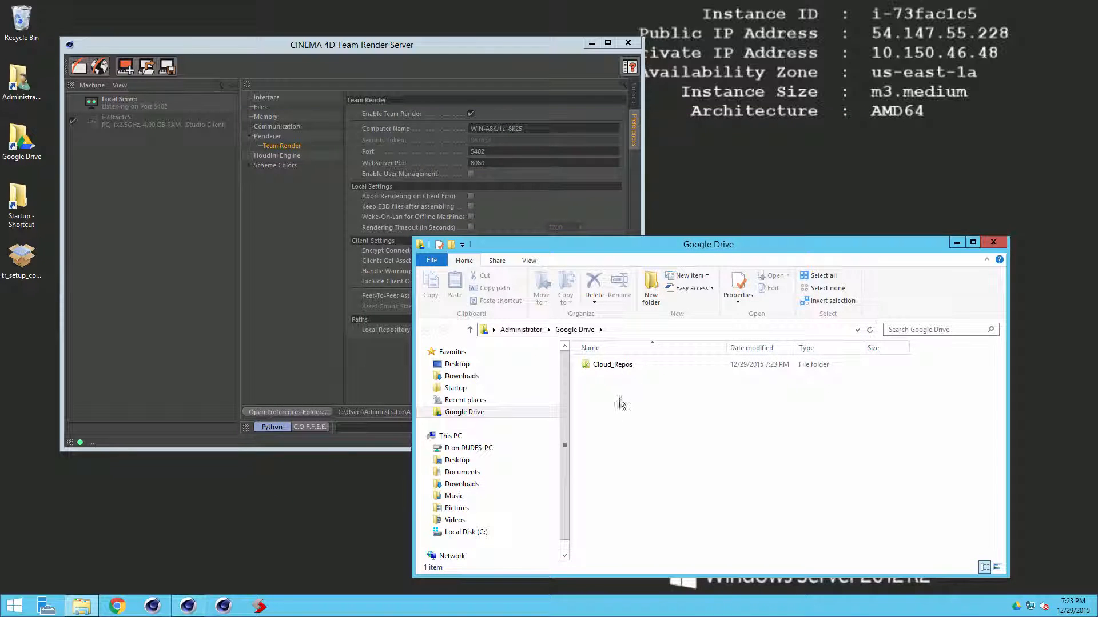
Step: Set Team Render Server's Local Repository Path to Google Drive\Cloud_Repos, acknowledge the restart notice, and close it
double_click(616, 365)
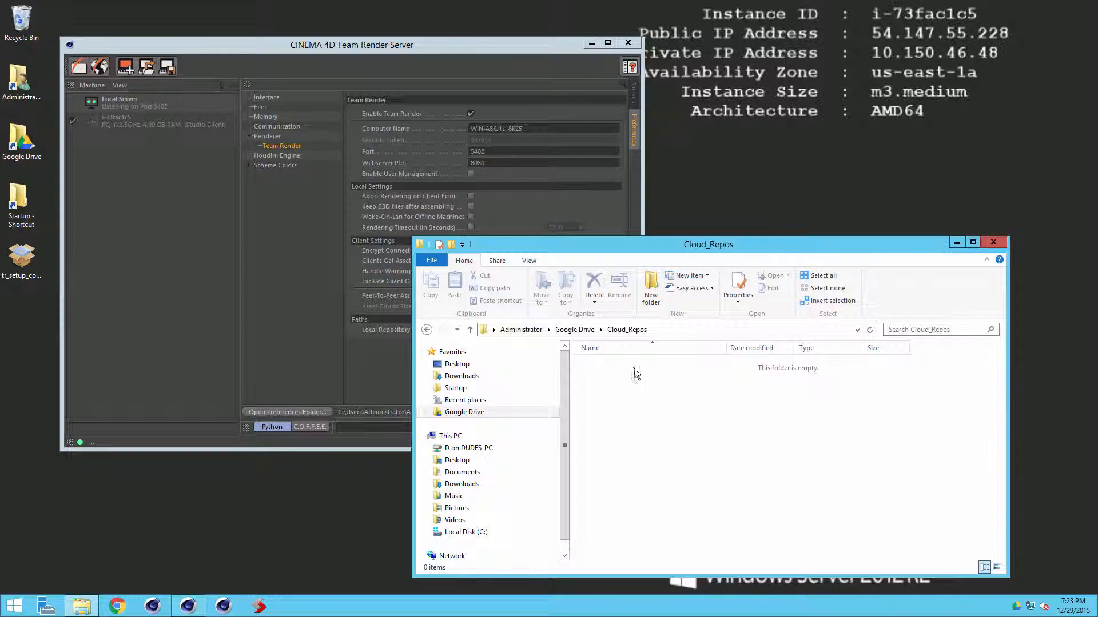
click(376, 357)
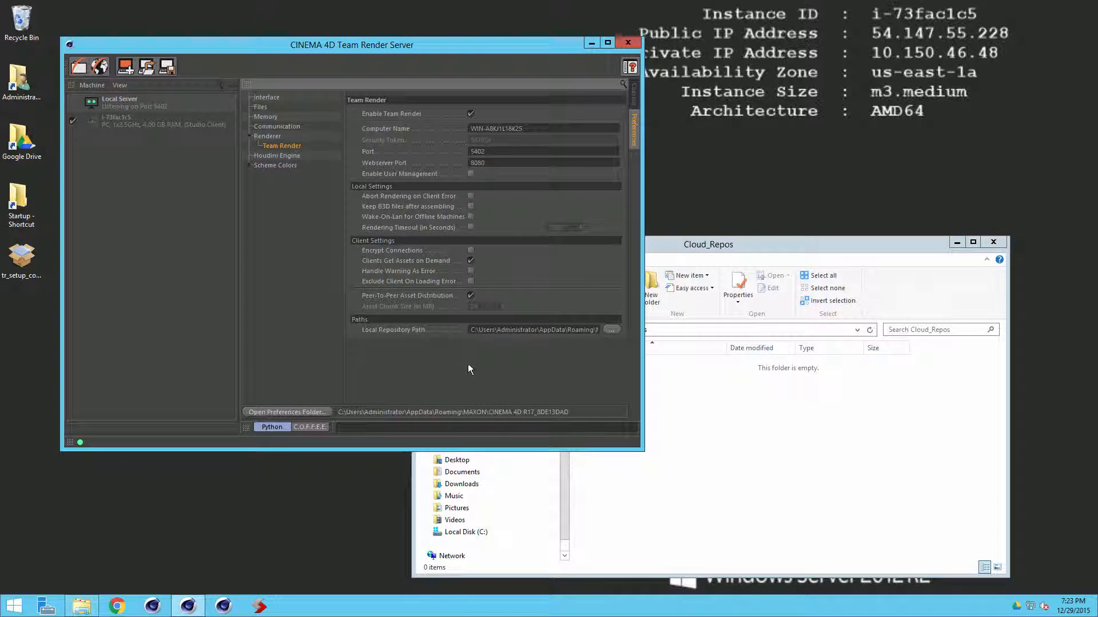
click(611, 330)
scroll(642, 315, up, 4)
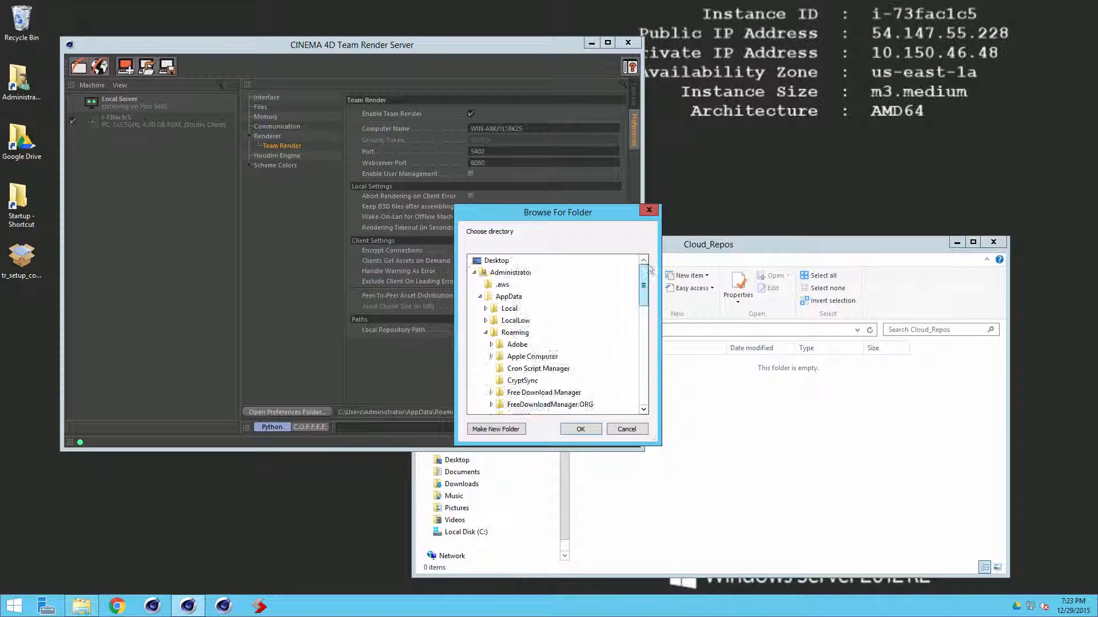
click(480, 296)
click(479, 369)
click(521, 381)
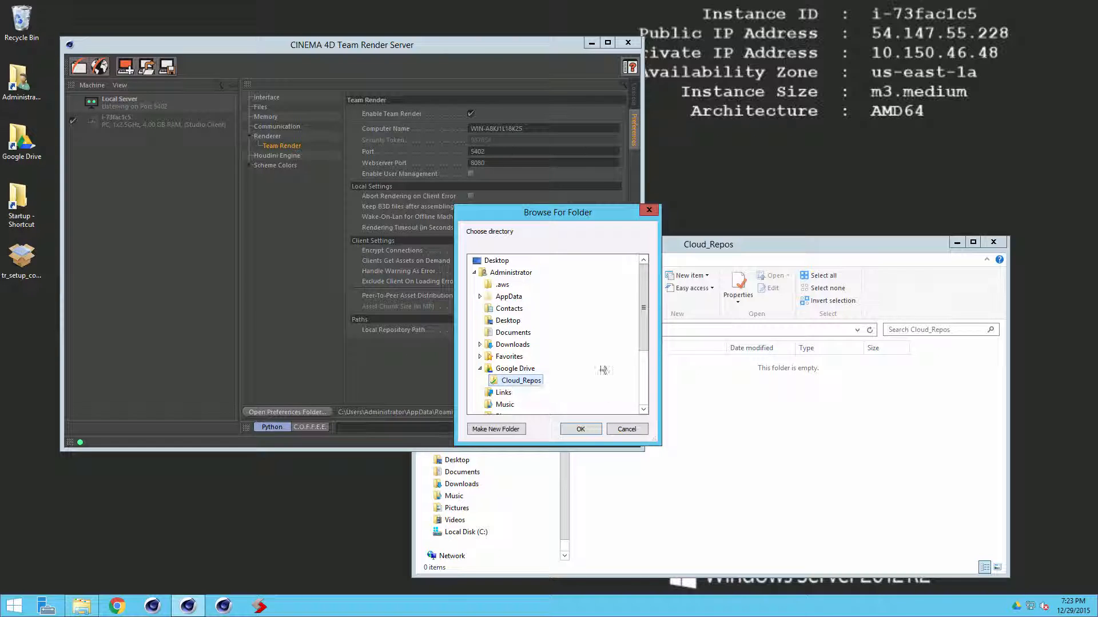
click(580, 429)
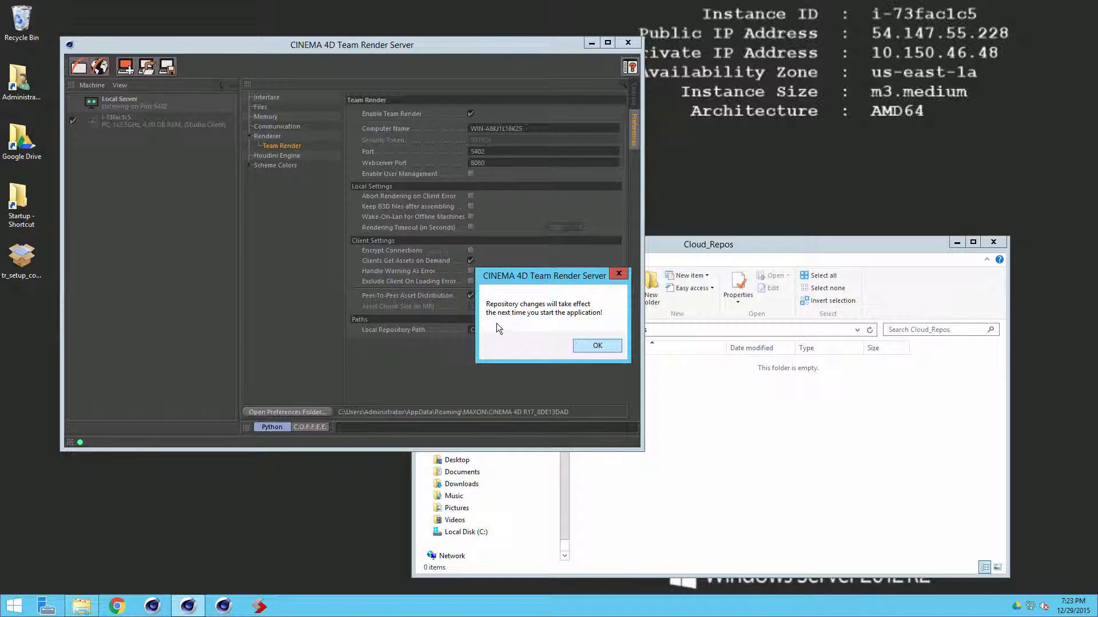
click(589, 346)
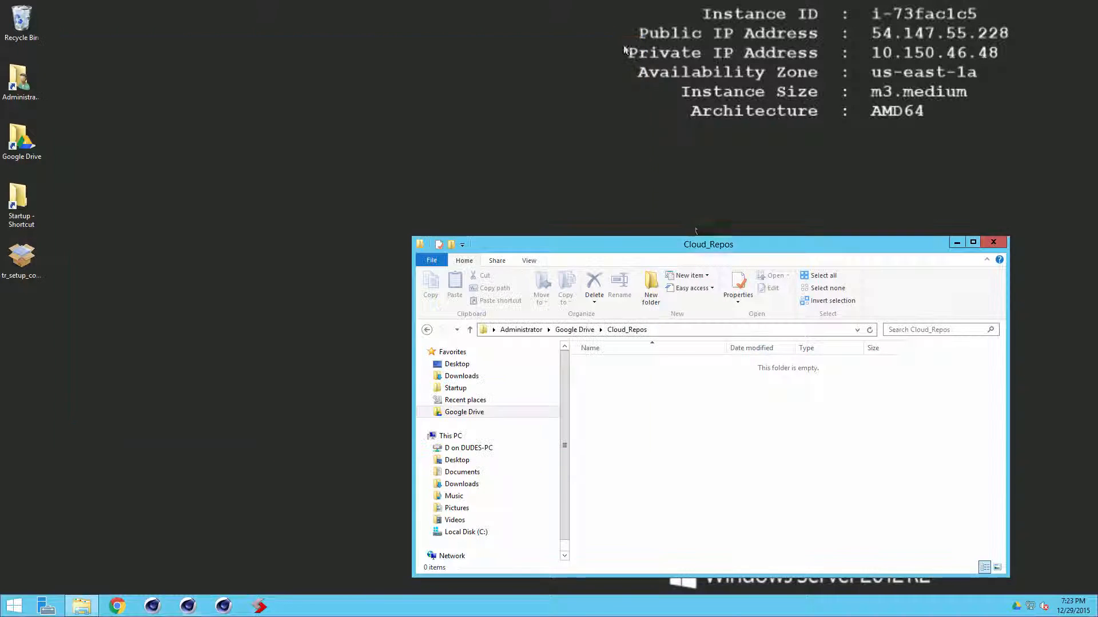
click(628, 42)
Step: Navigate File Explorer from the Administrator folder into TRCC\Server_StartUp
drag(647, 244, 571, 159)
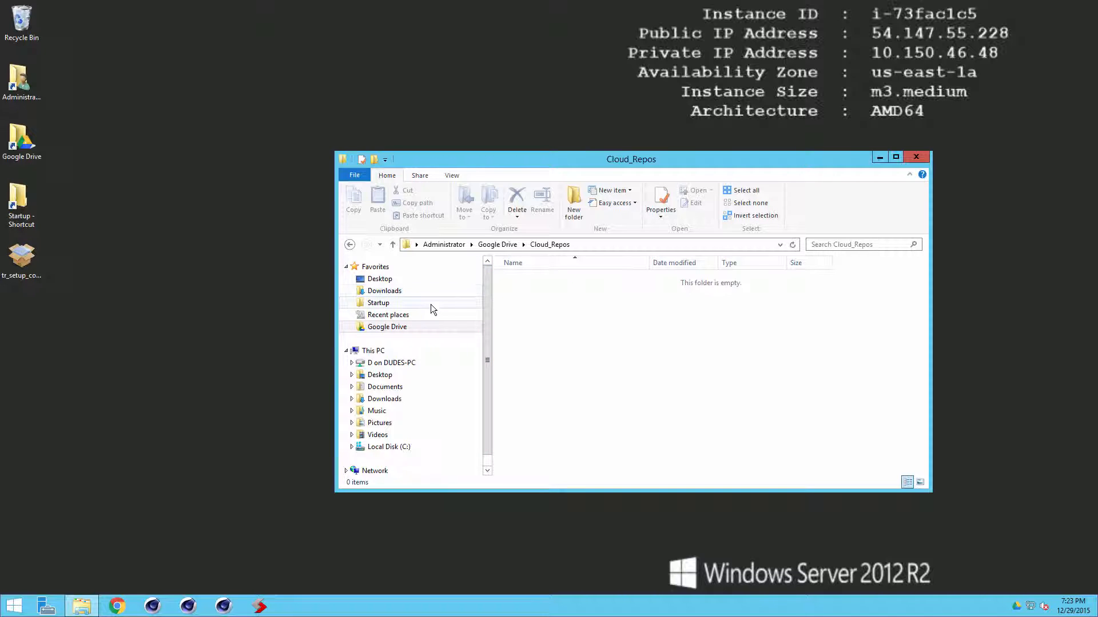
click(444, 247)
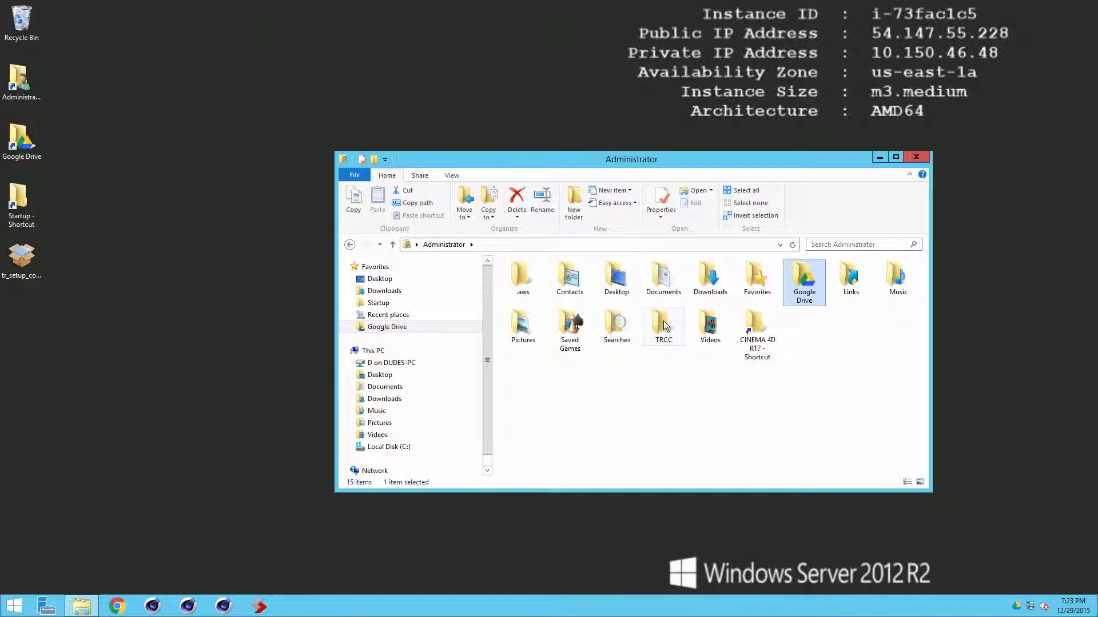
double_click(659, 341)
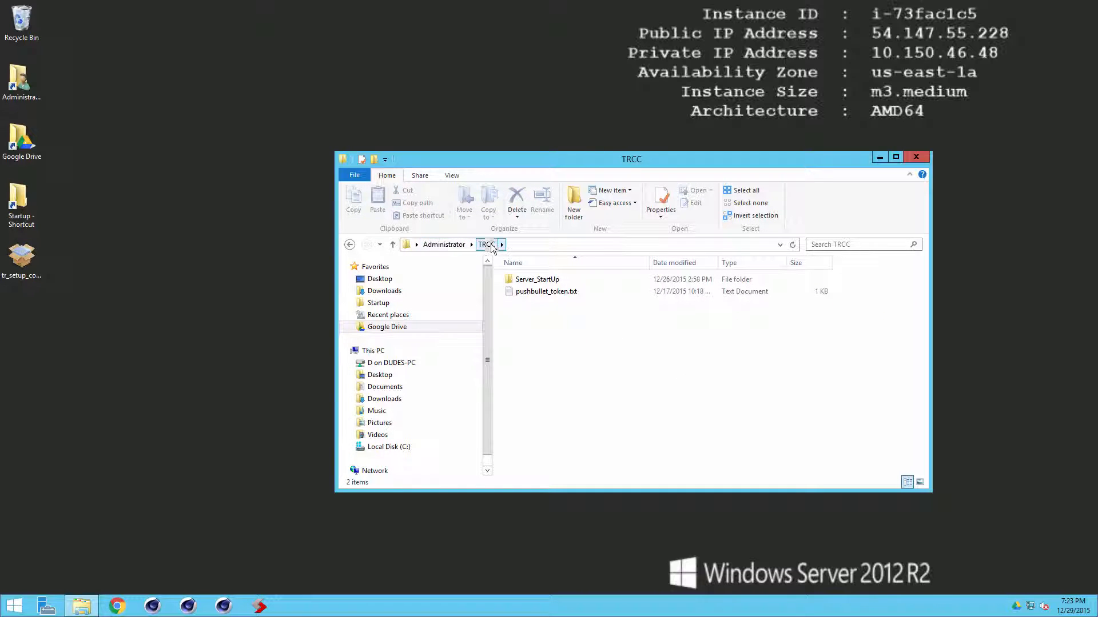
double_click(550, 283)
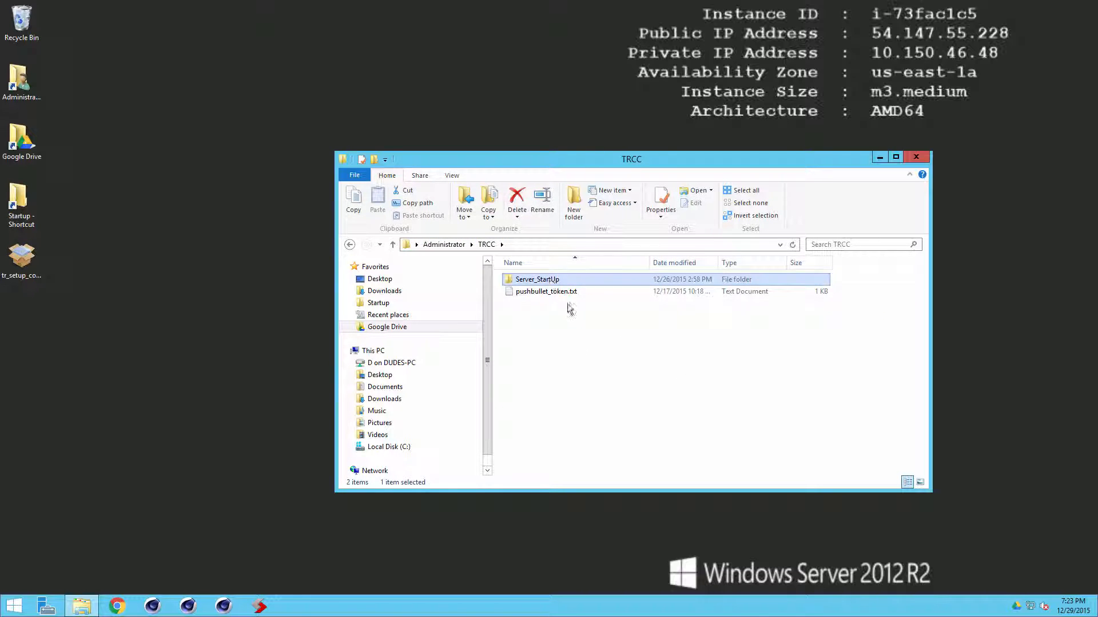
mouse_move(526, 296)
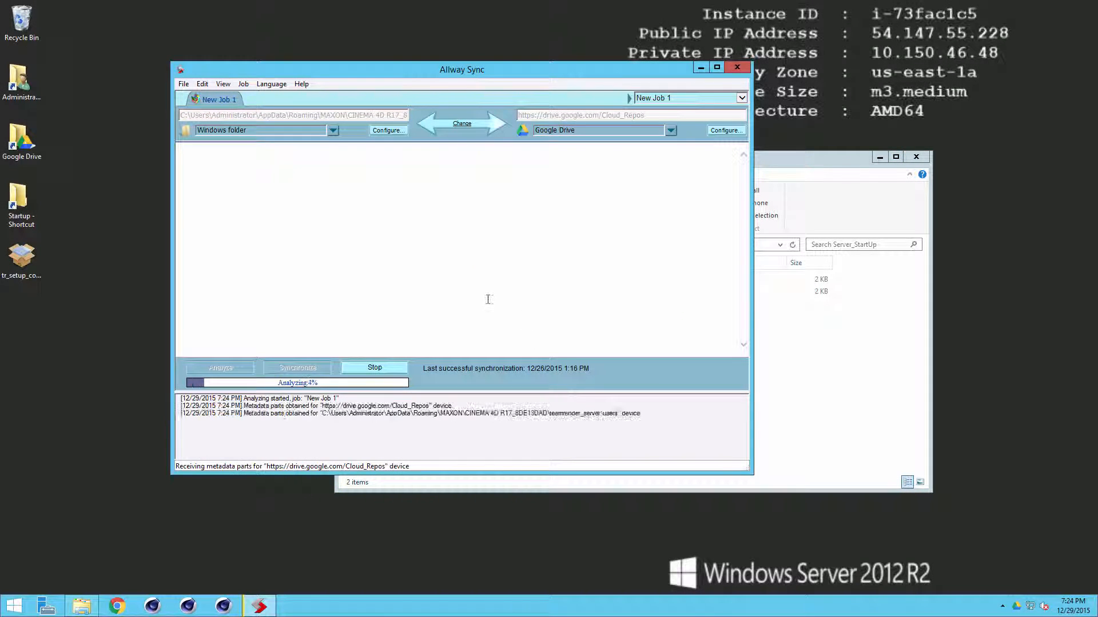
Step: Quit Google Drive from its tray status panel
drag(409, 69, 490, 86)
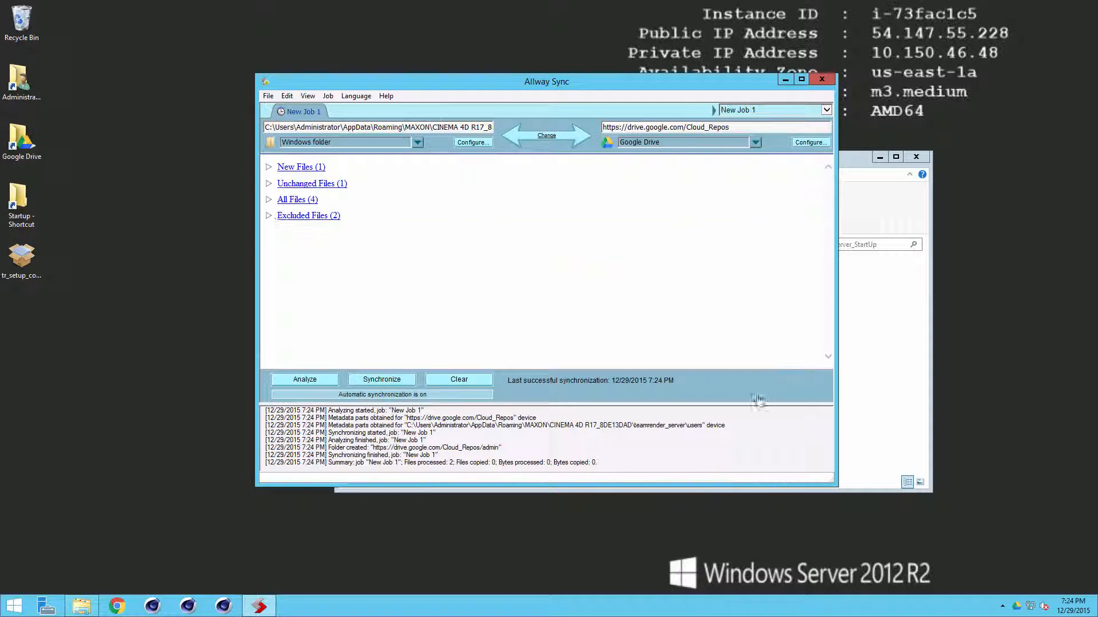
click(1018, 610)
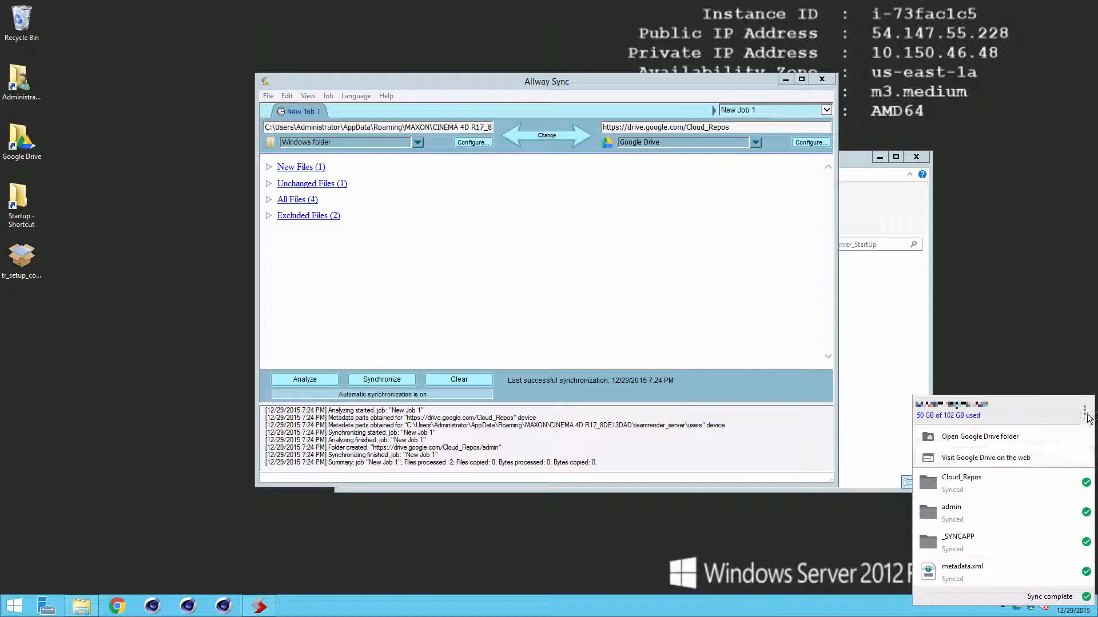
click(1084, 411)
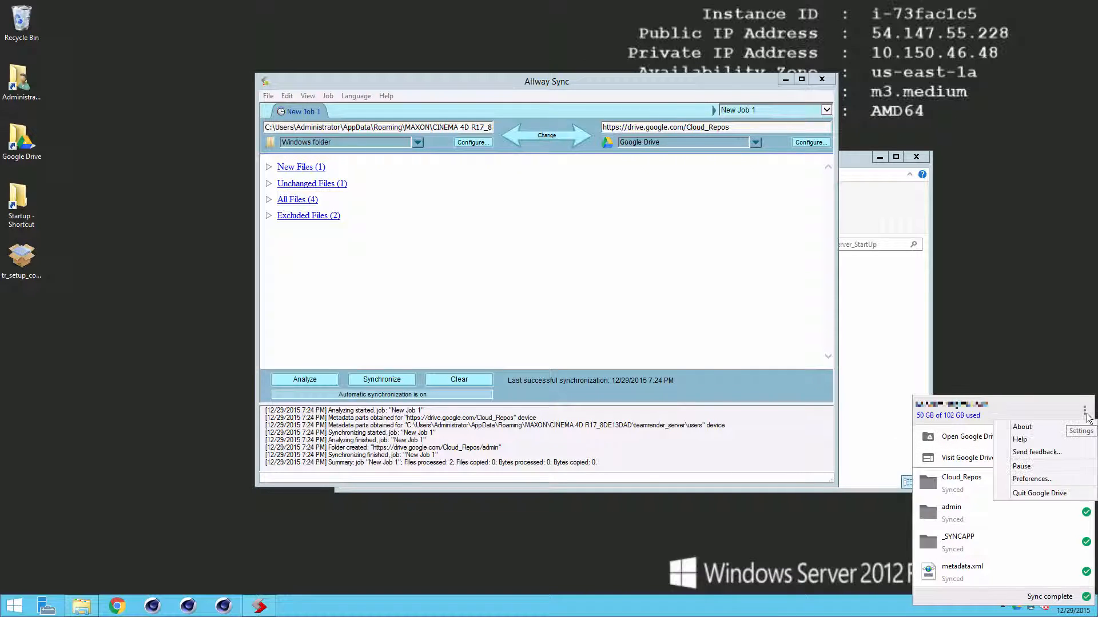
click(1062, 495)
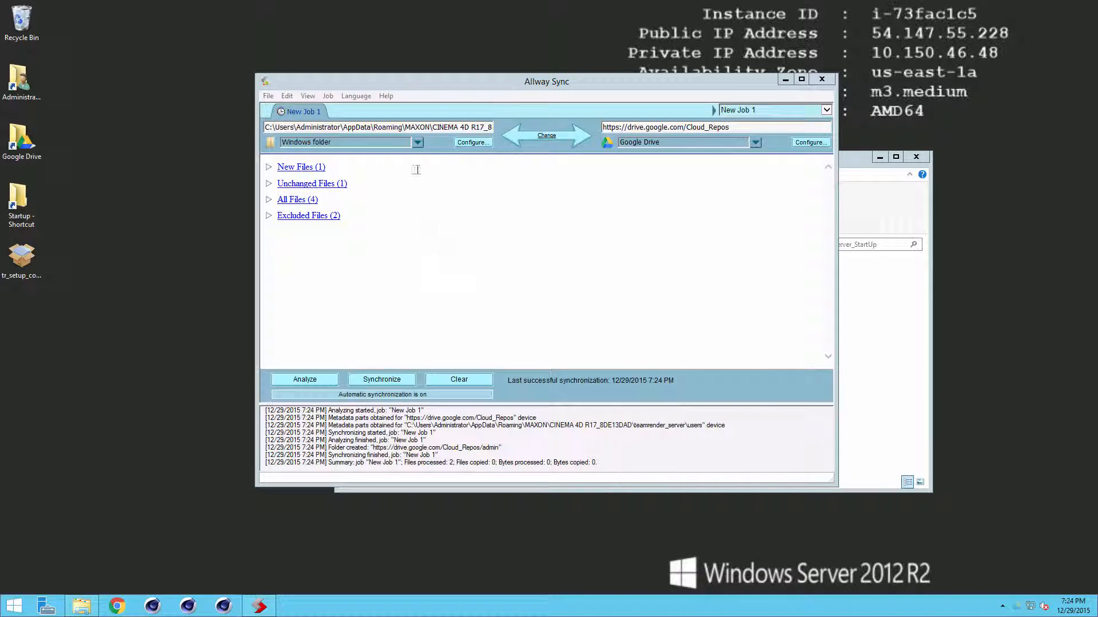
Step: Add a new synchronization job in Allway Sync from the Job menu
click(268, 96)
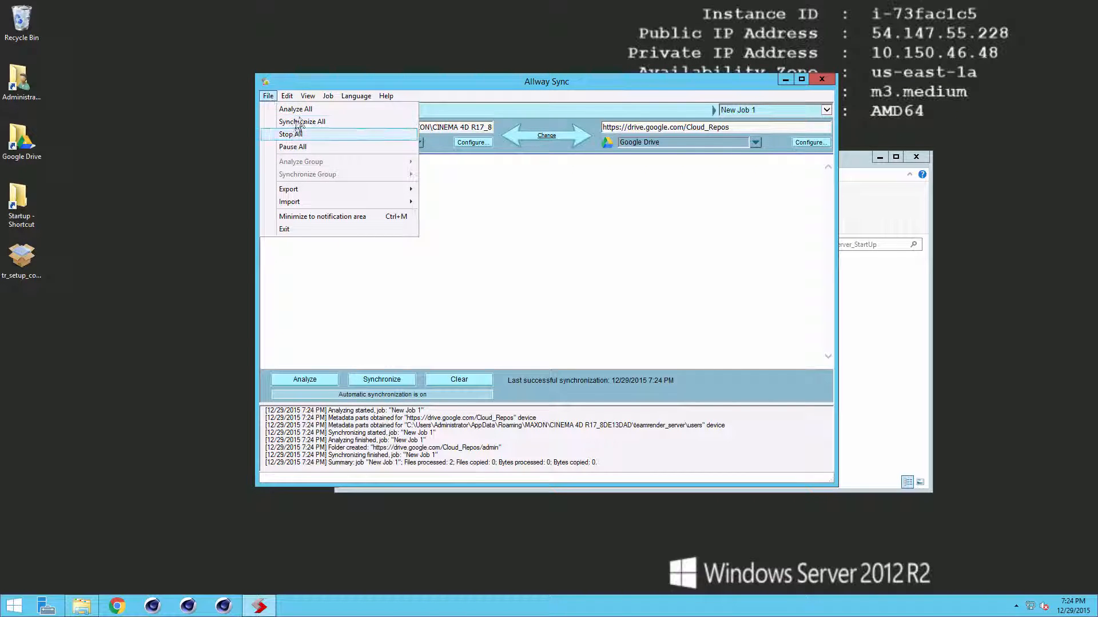
mouse_move(328, 97)
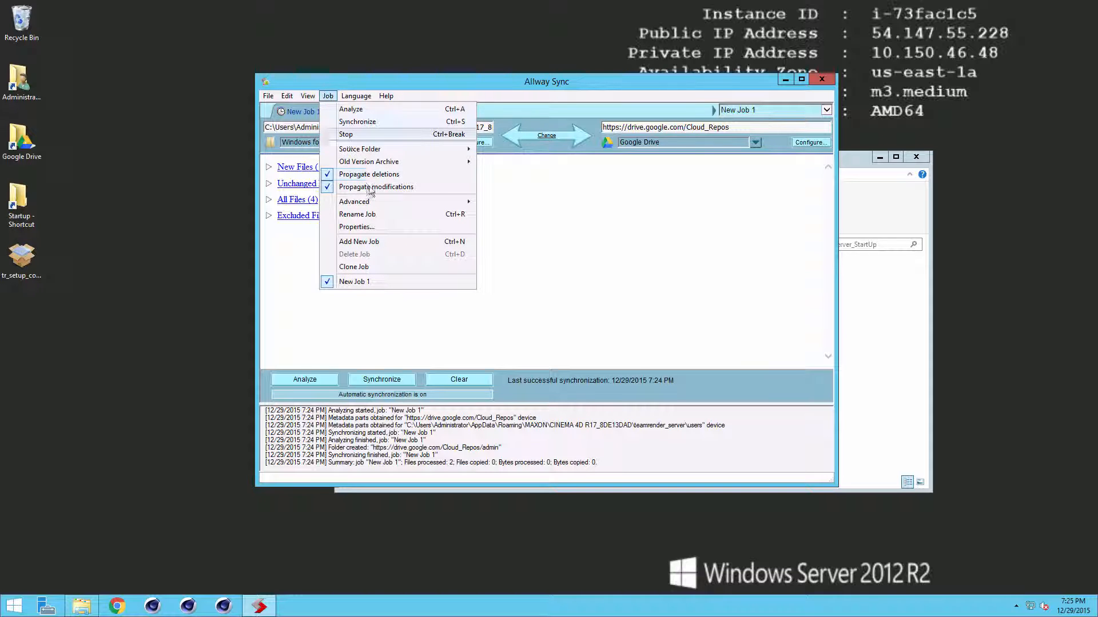
click(407, 241)
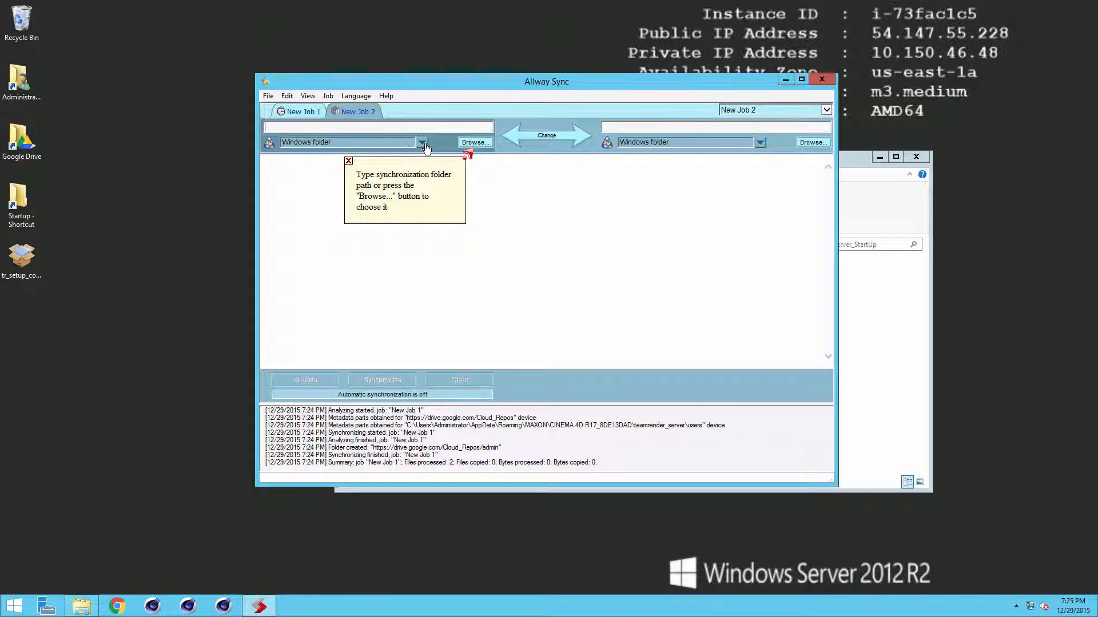
Step: Choose the teamrender_server users folder as New Job 2's local side and check its full path
click(475, 142)
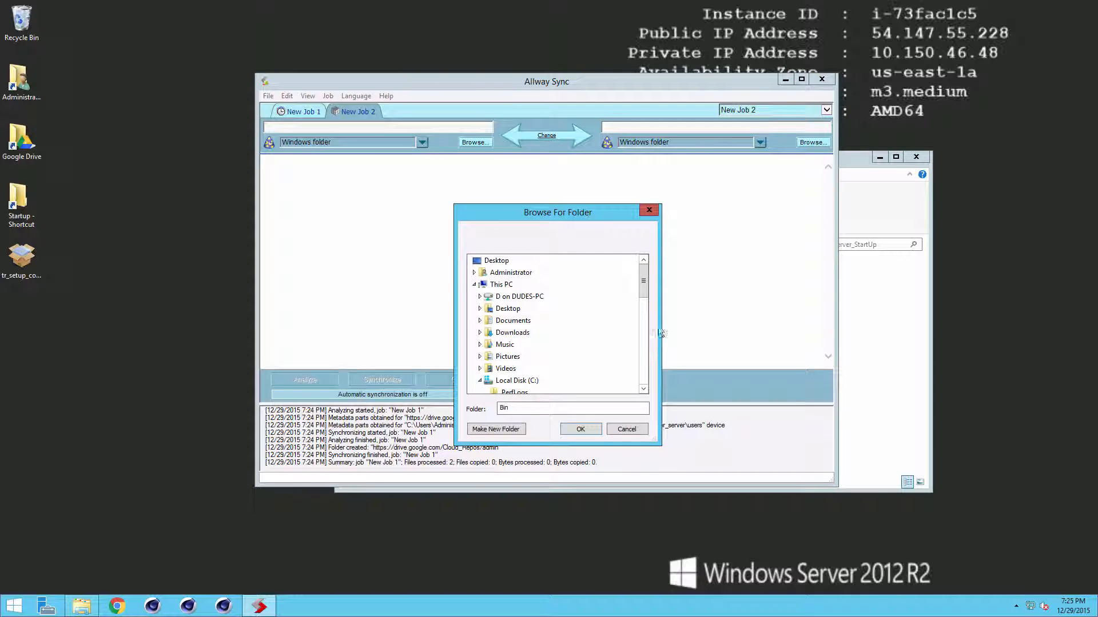
drag(644, 276, 641, 331)
drag(430, 128, 265, 128)
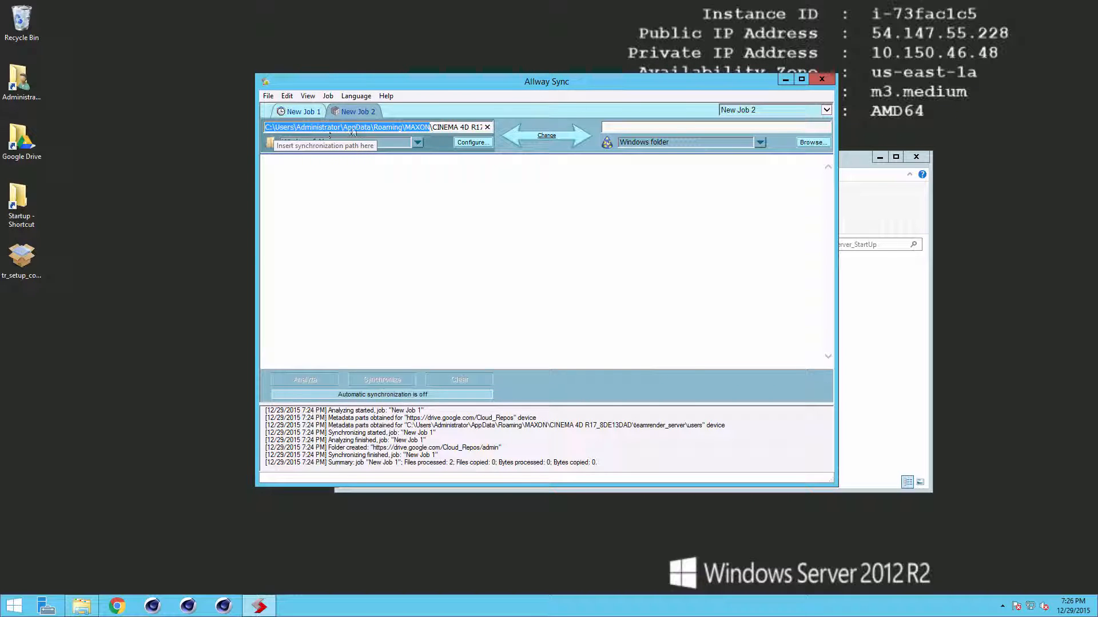
click(385, 128)
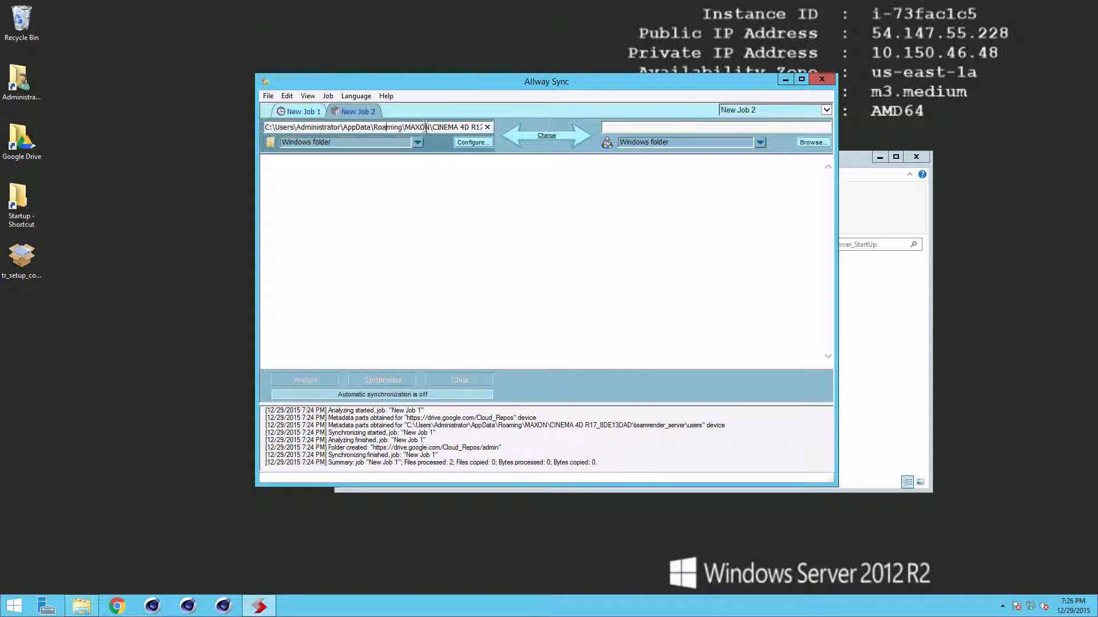
drag(453, 127, 582, 139)
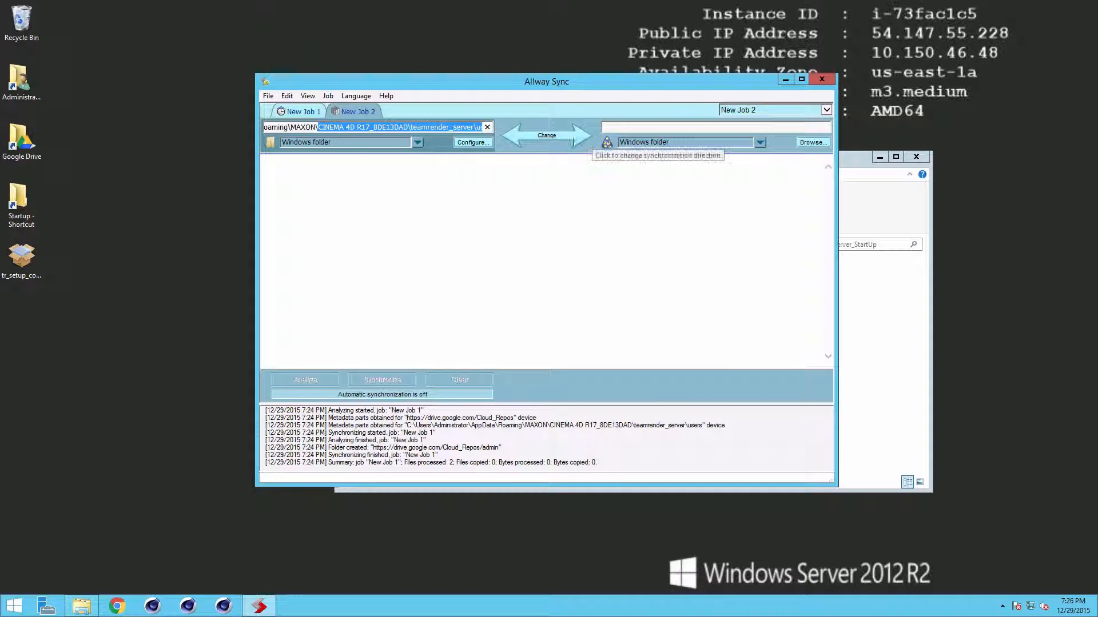
click(443, 128)
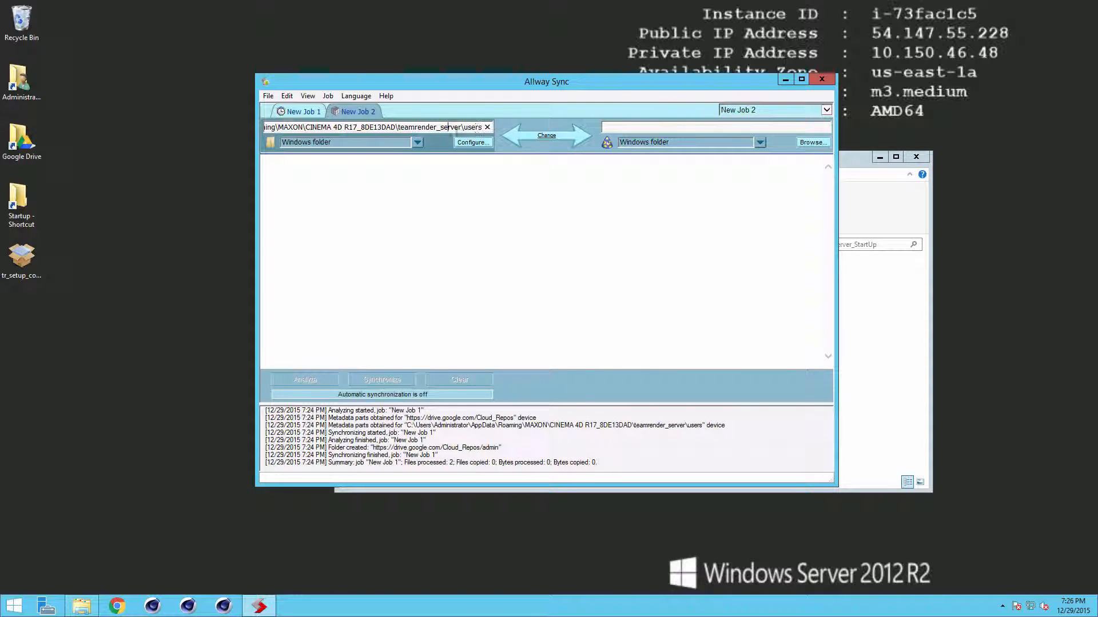
drag(440, 128, 546, 143)
click(481, 144)
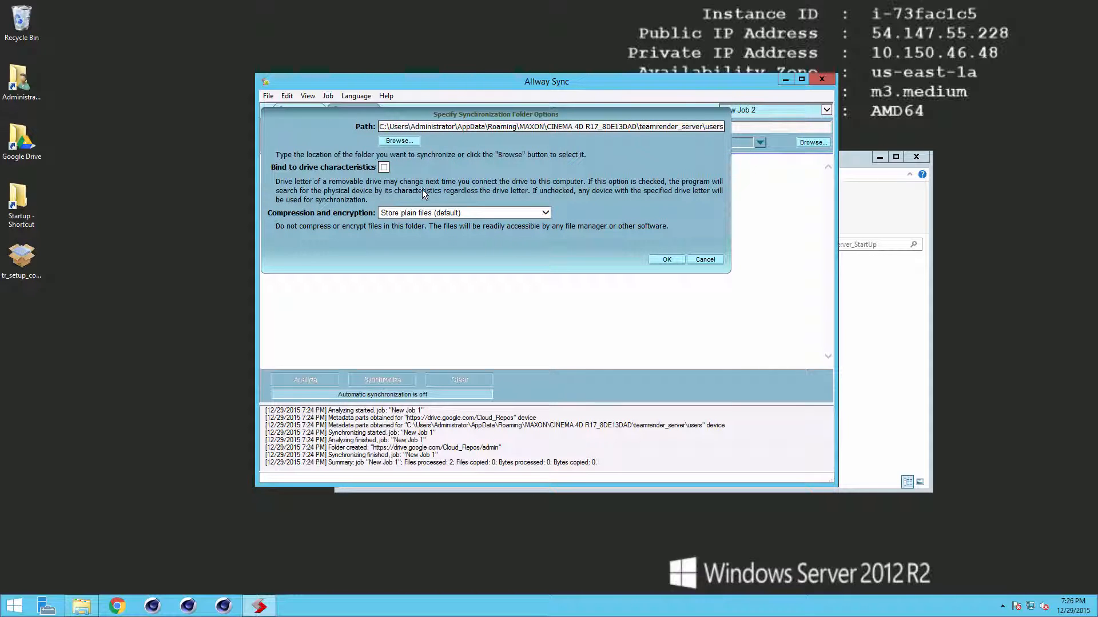
click(700, 260)
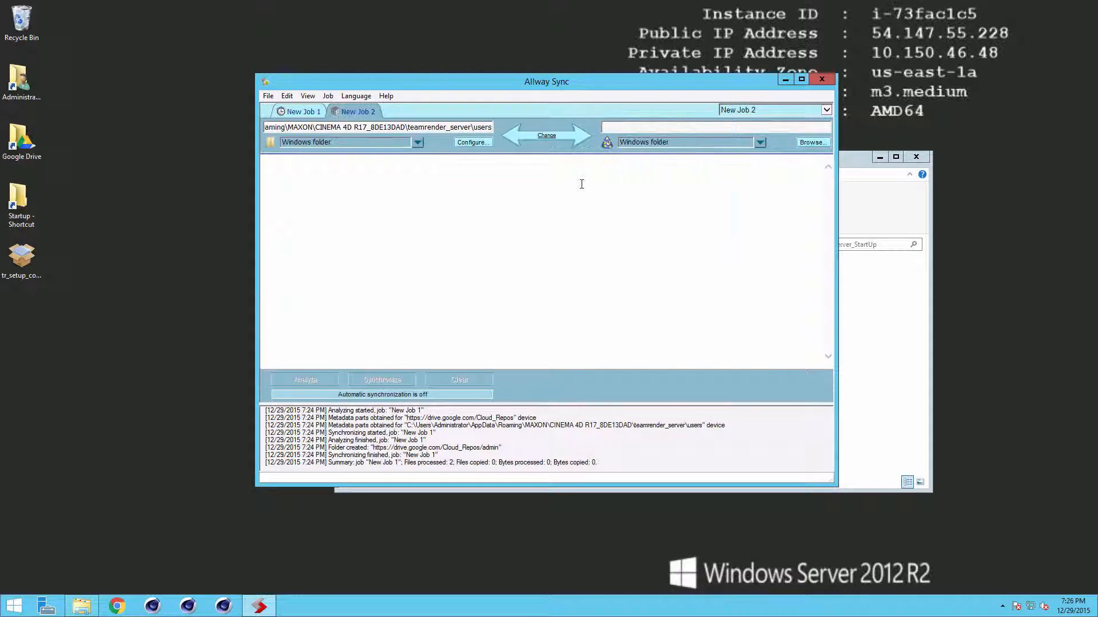
Step: Set New Job 2's other folder type to Google Drive
click(760, 143)
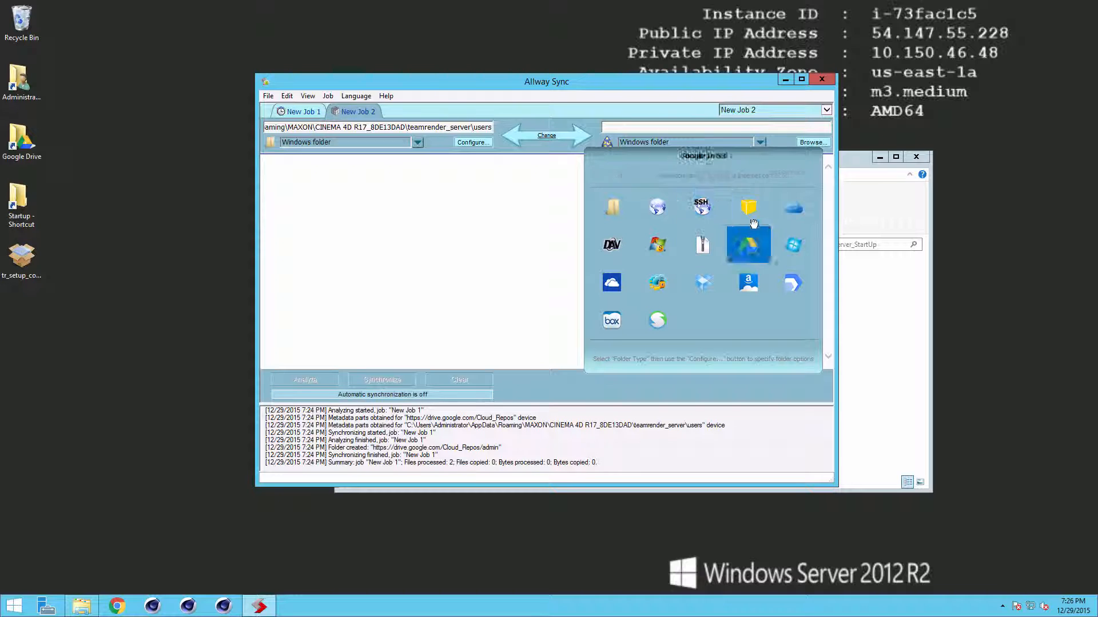
click(749, 245)
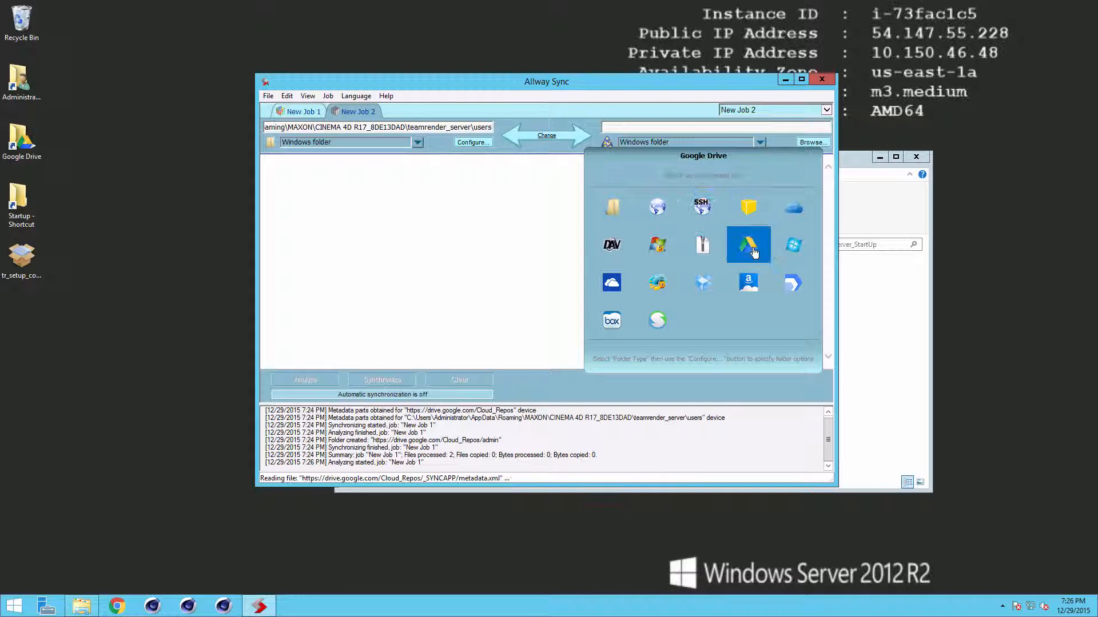
click(709, 280)
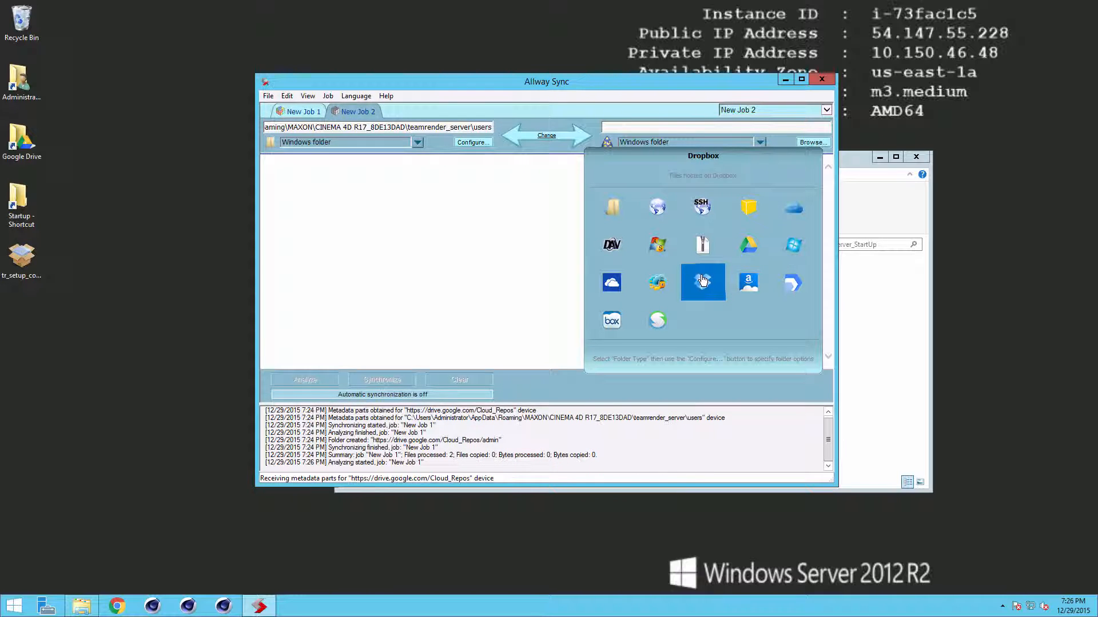
click(612, 289)
click(612, 323)
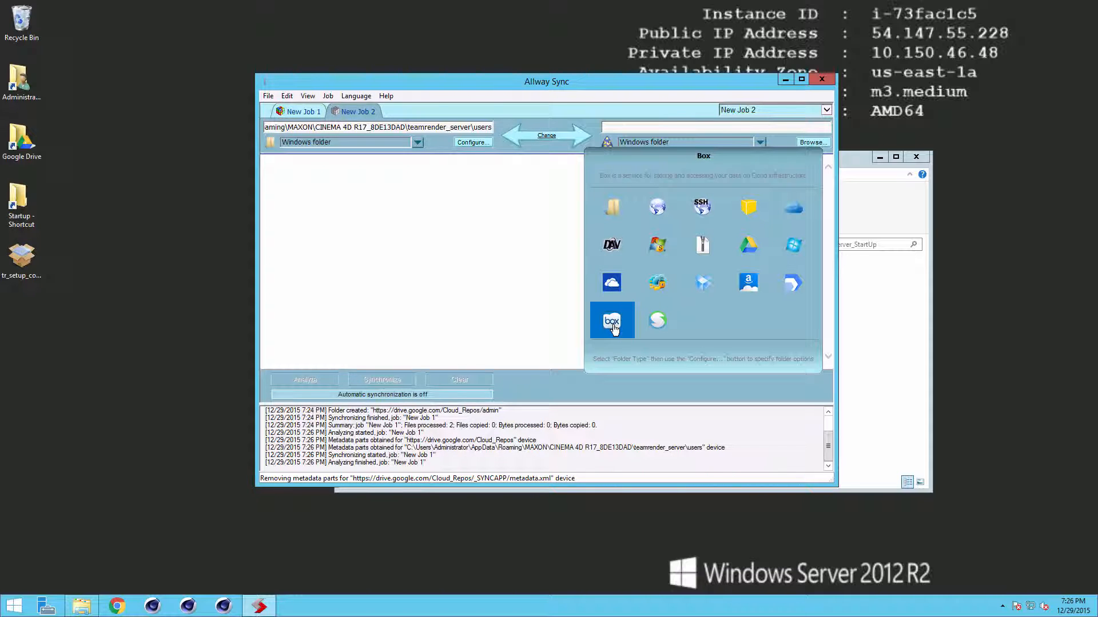
click(658, 282)
click(751, 247)
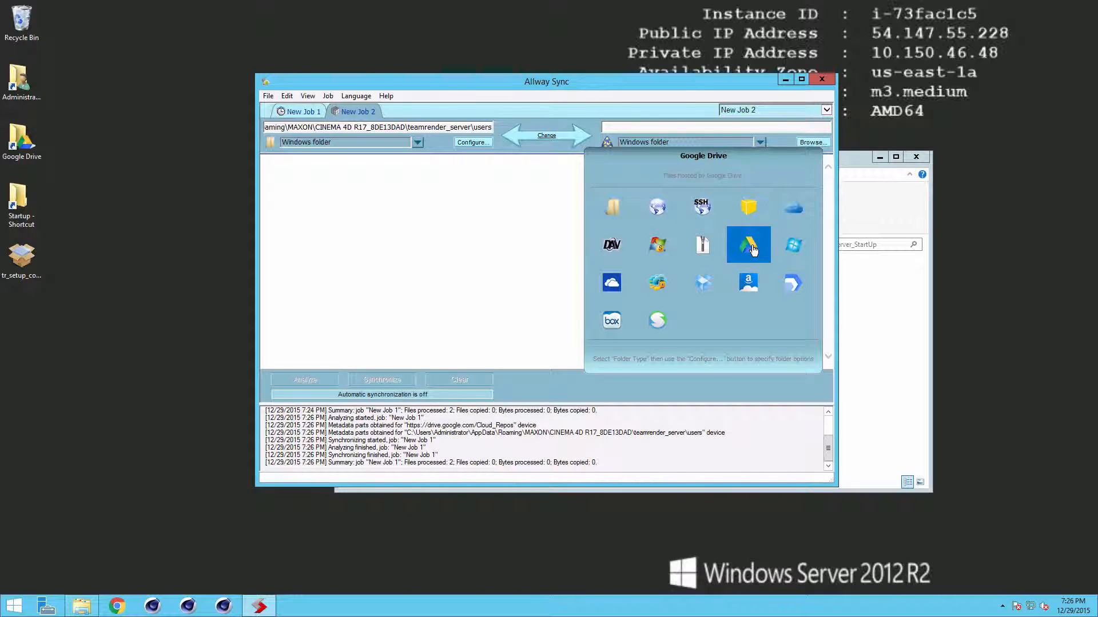
click(752, 249)
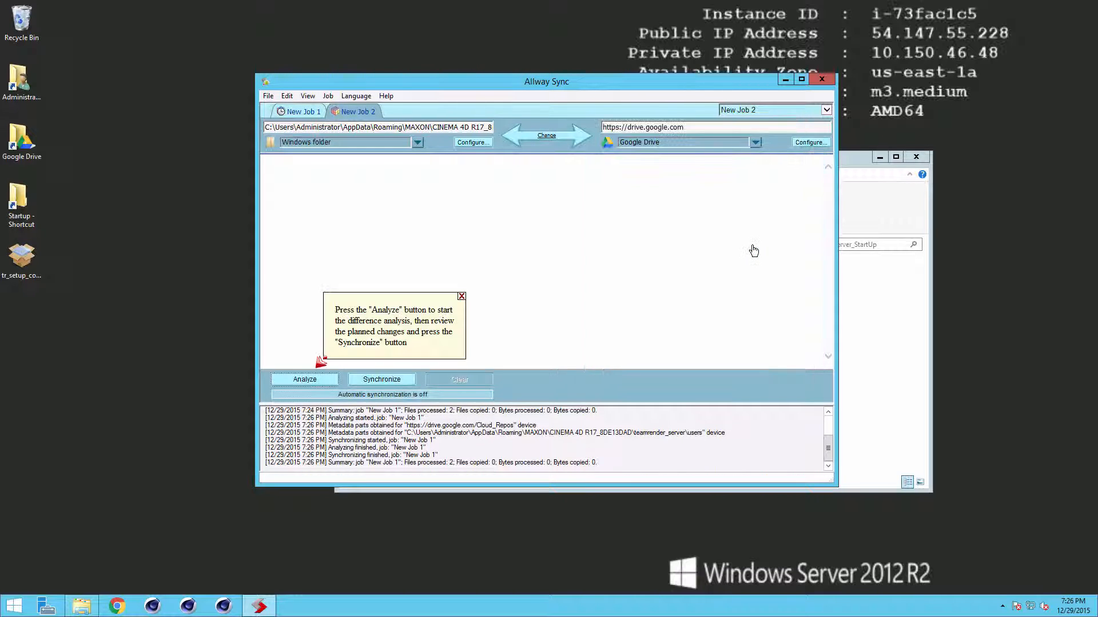
Step: Authorize Allway Sync to access Google Drive with an OAuth token
click(810, 143)
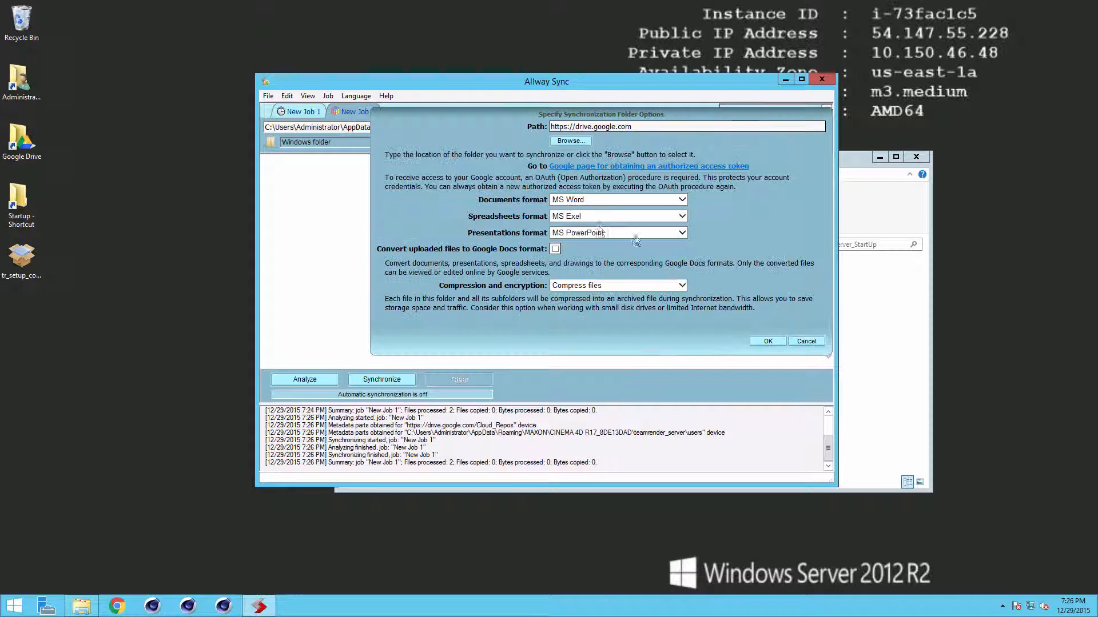
click(594, 171)
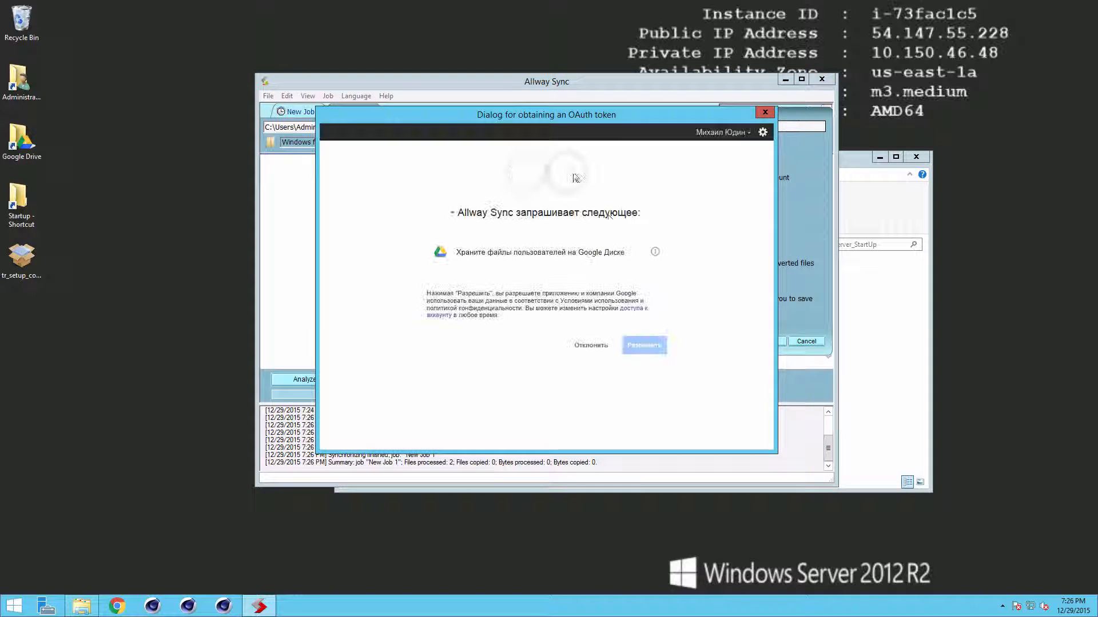
drag(554, 113, 551, 109)
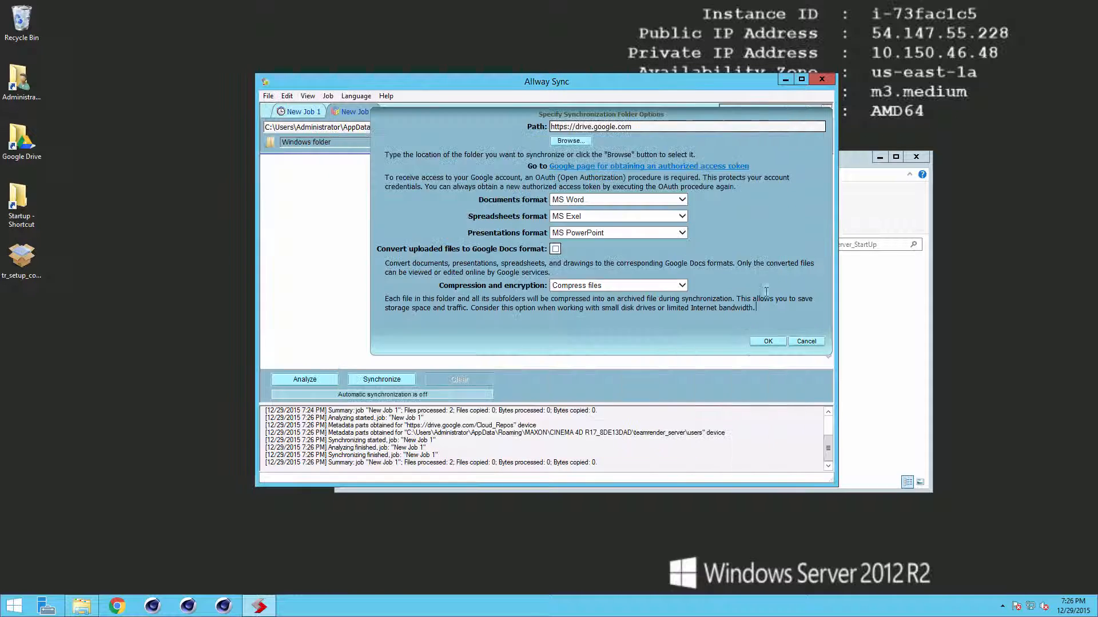
click(767, 342)
Step: Select Cloud_Repos as the Google Drive folder for New Job 2
click(806, 146)
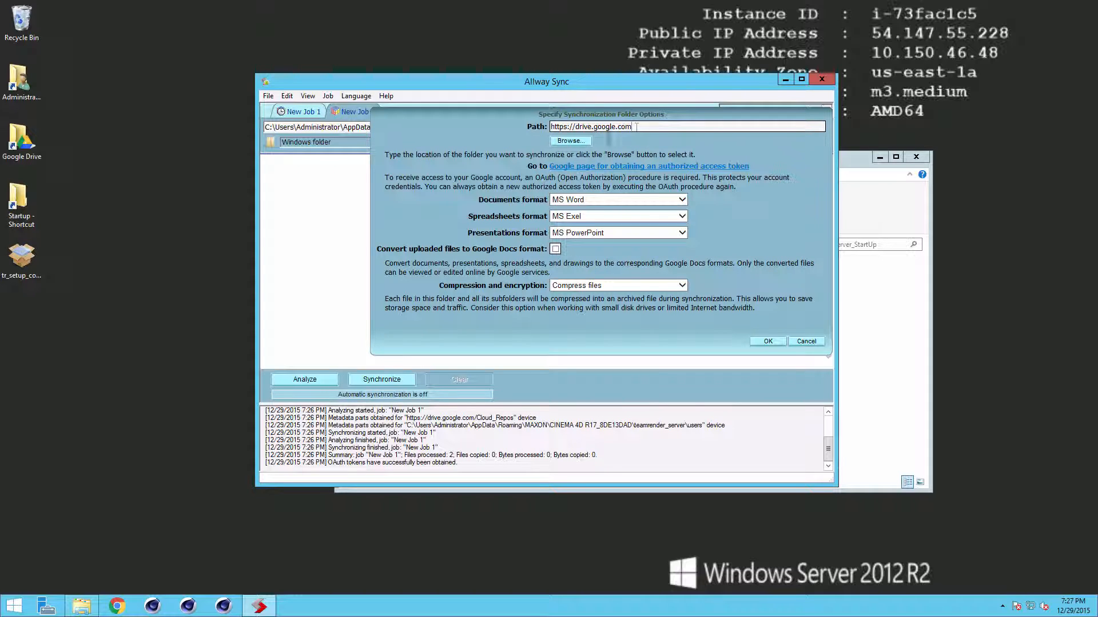
click(572, 141)
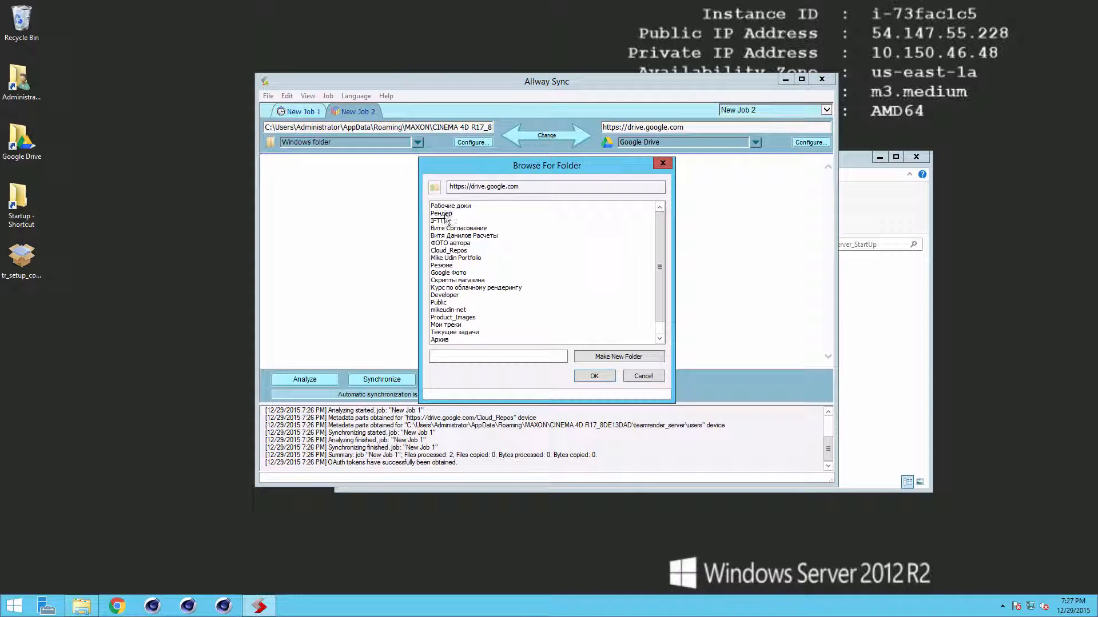
click(452, 252)
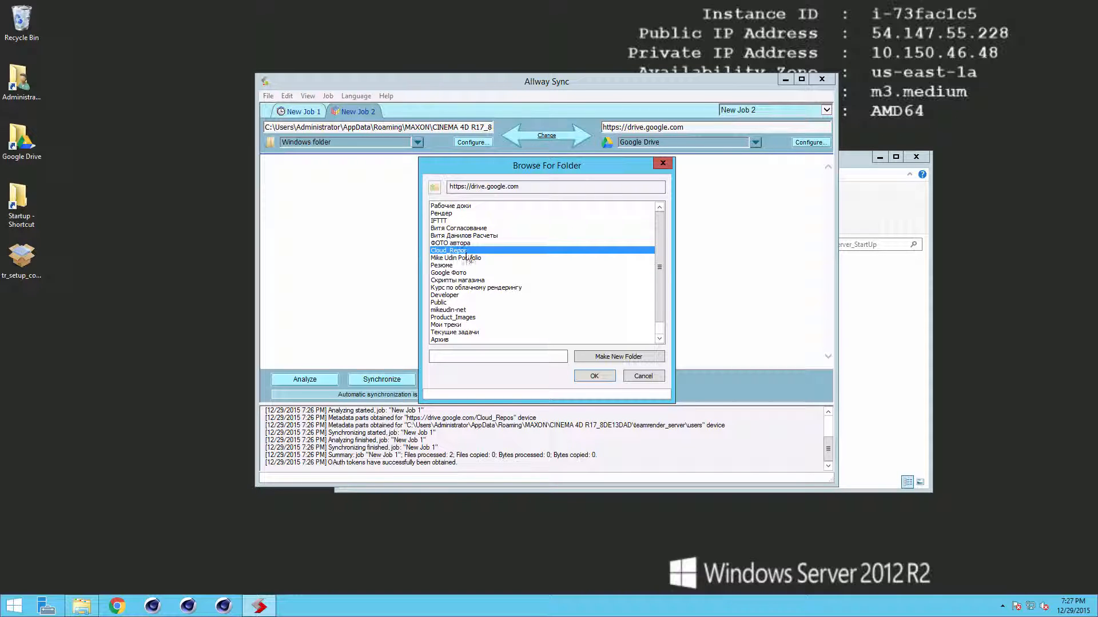
click(599, 378)
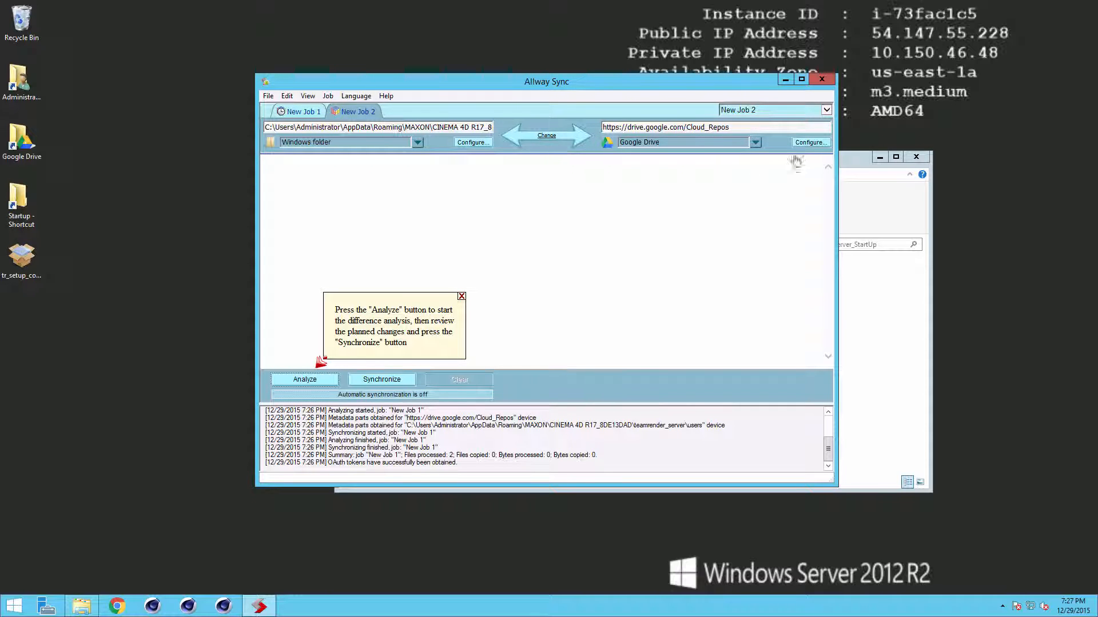
Step: Set the Drive side's compression to Compress files and confirm the options
click(810, 142)
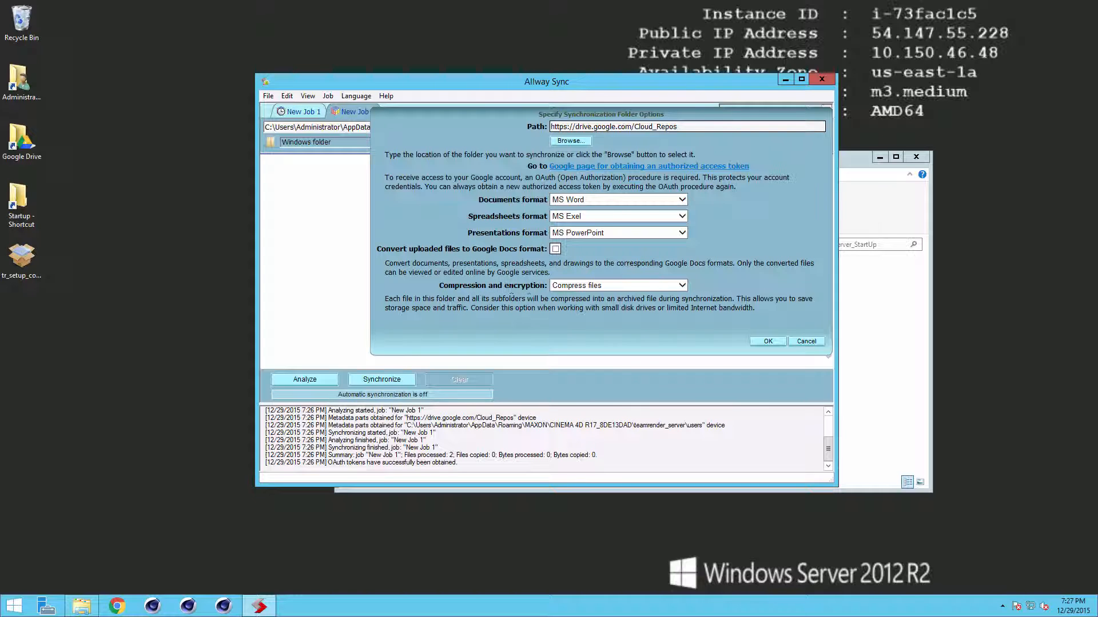
click(579, 288)
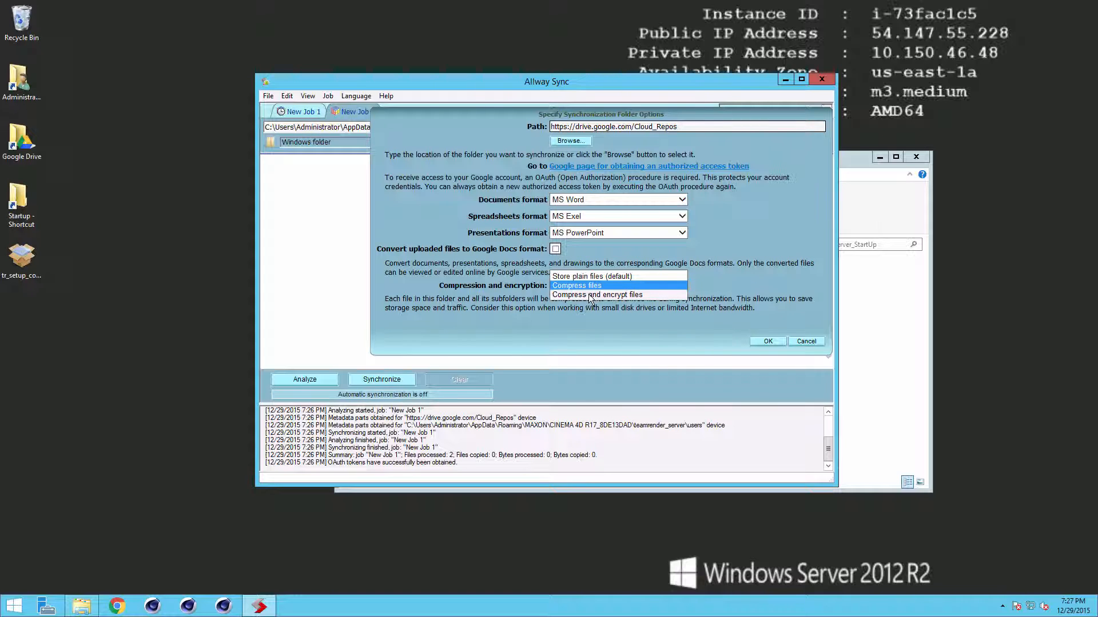
click(593, 288)
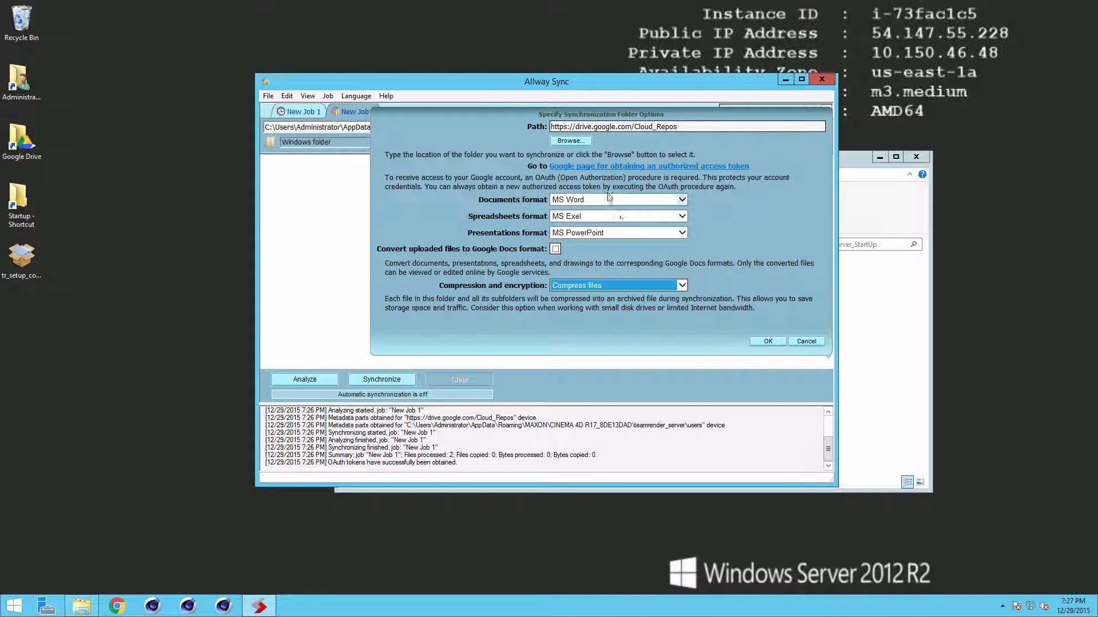
click(767, 342)
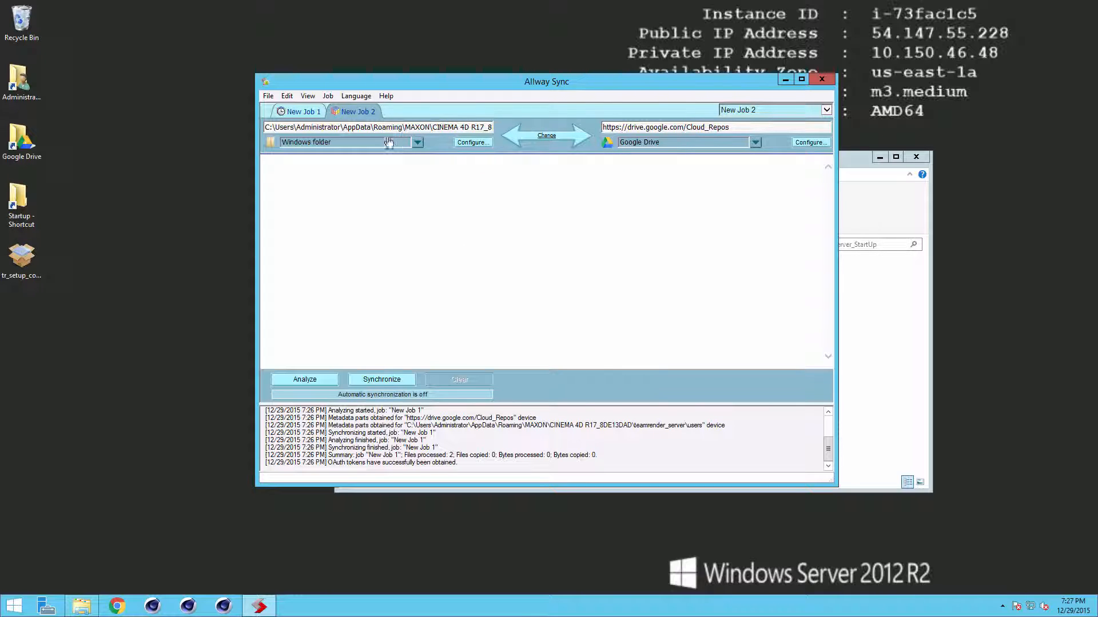
Step: Open New Job 2's properties, view its All-way Synchronization Rules, then its Automatic Synchronization page
right_click(361, 117)
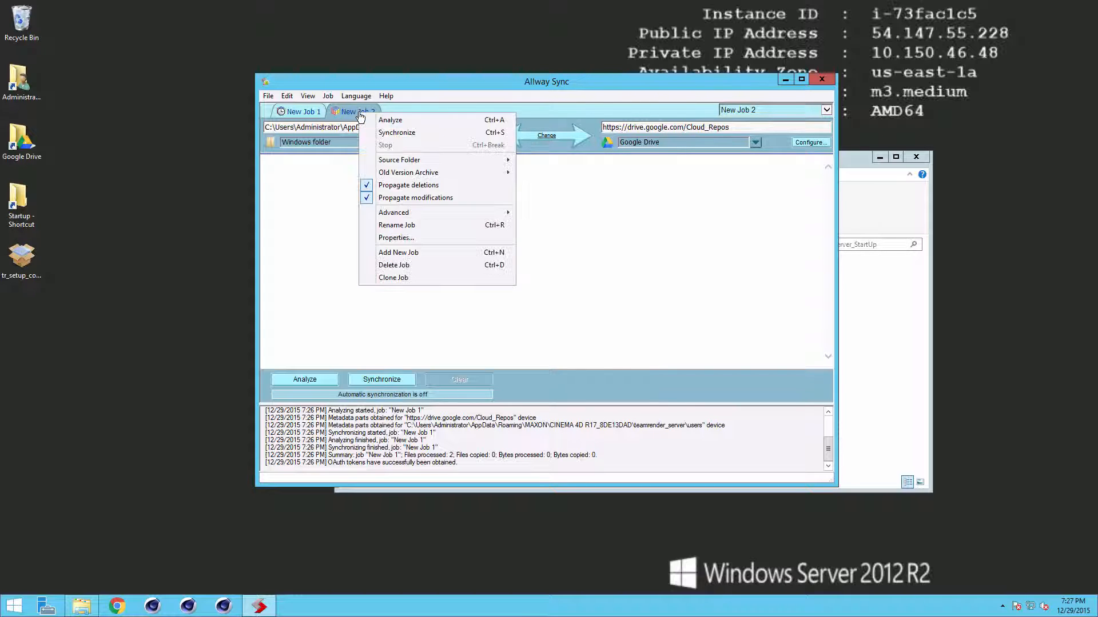
click(433, 239)
drag(269, 83, 464, 160)
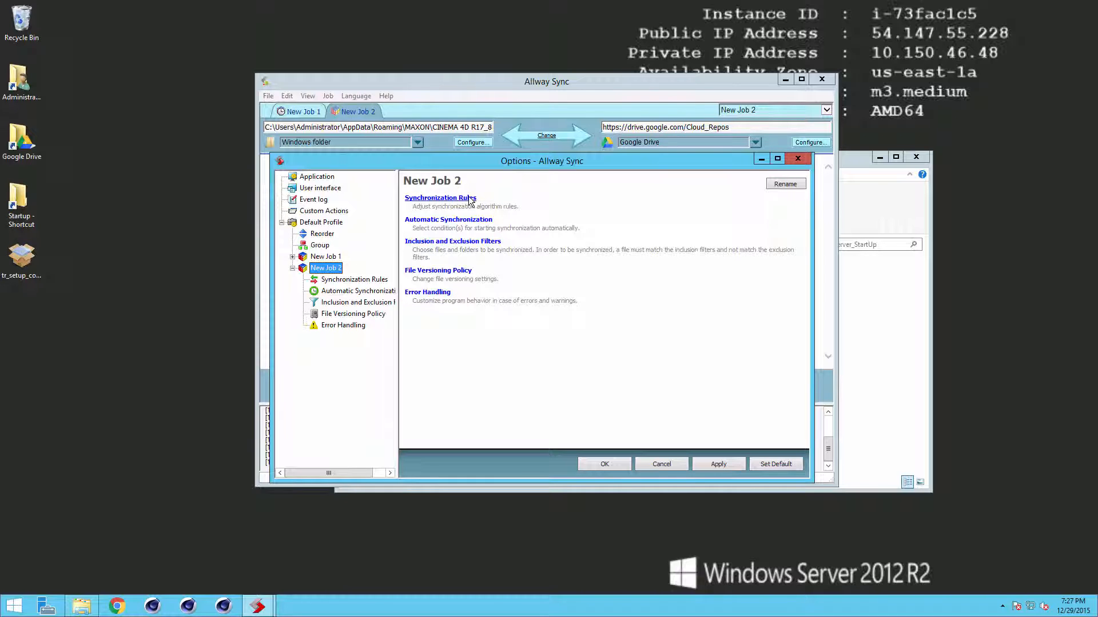
click(358, 281)
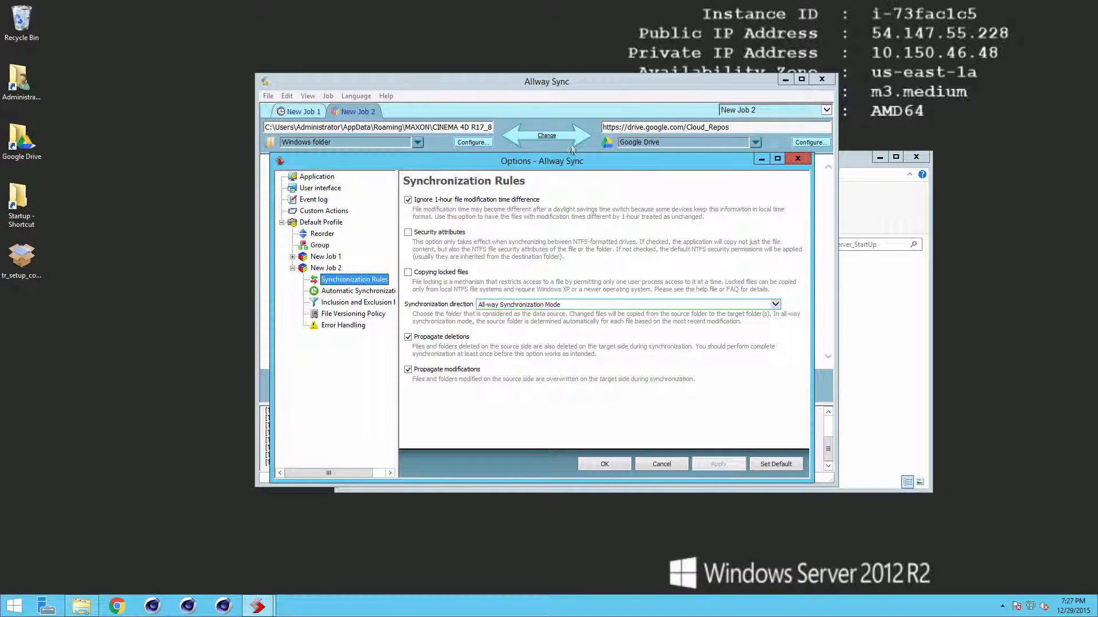
drag(558, 160, 575, 240)
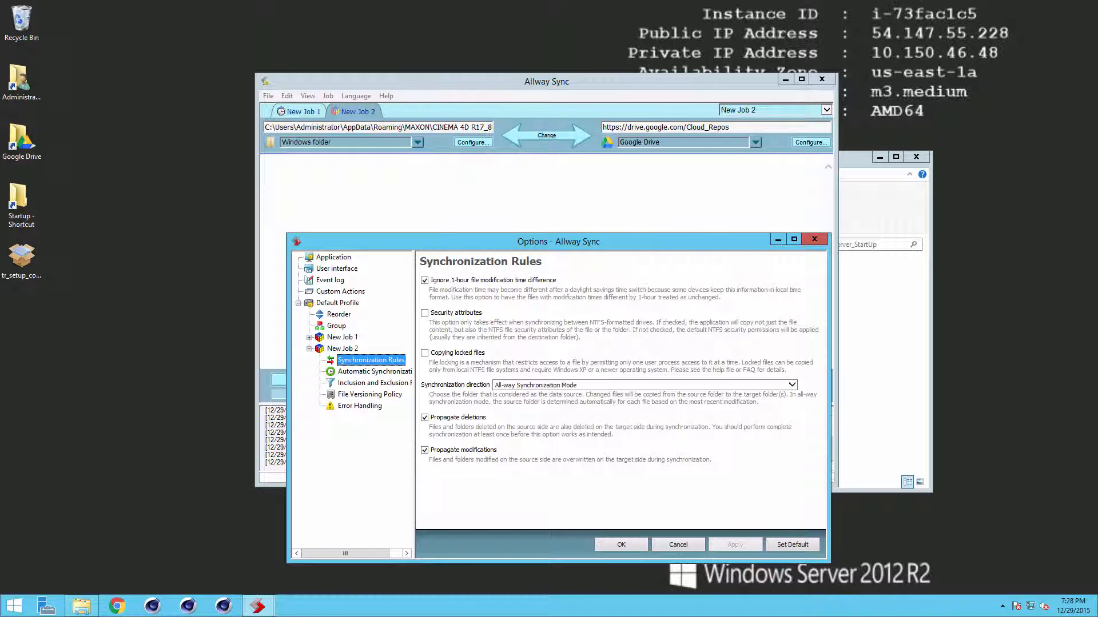
drag(577, 247, 553, 193)
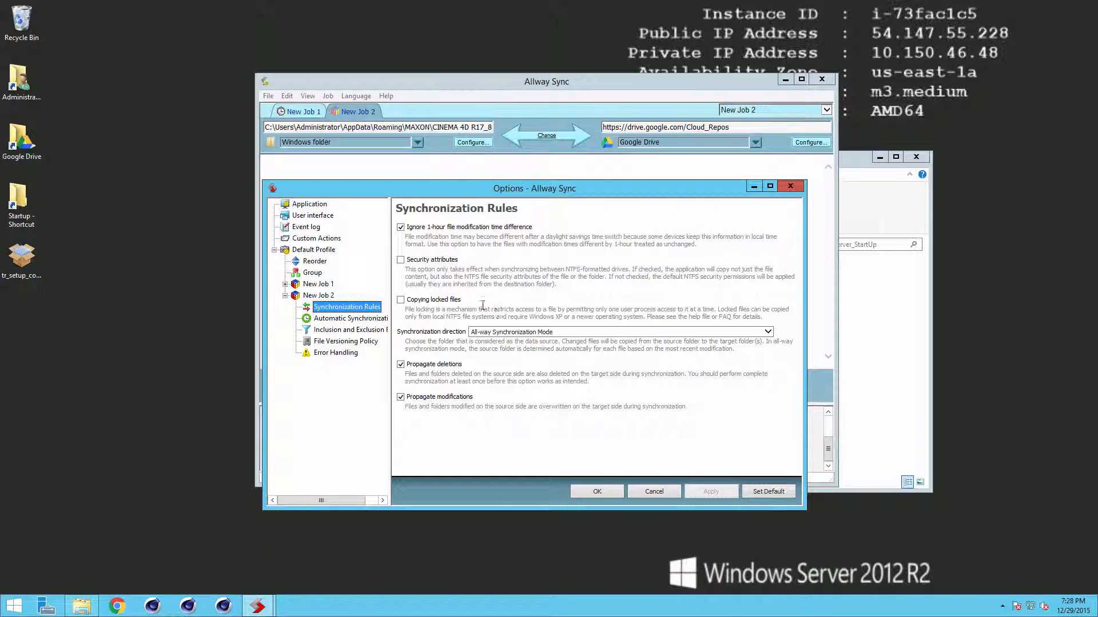
click(349, 319)
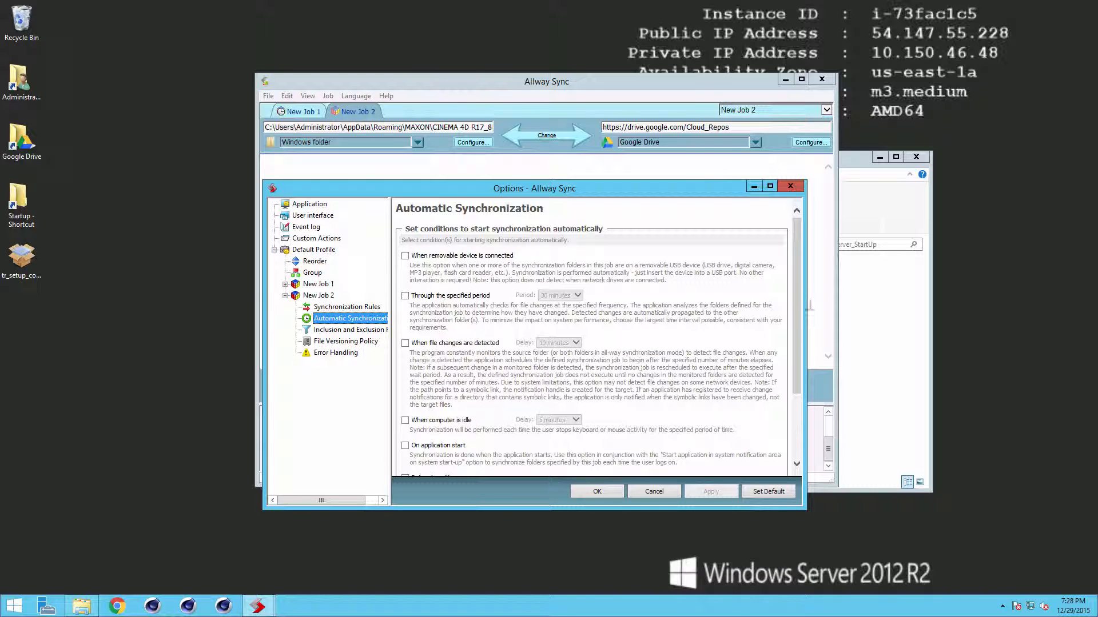
Step: Enable syncing on application start and through a specified period of 2 minutes
drag(795, 297, 798, 369)
click(406, 347)
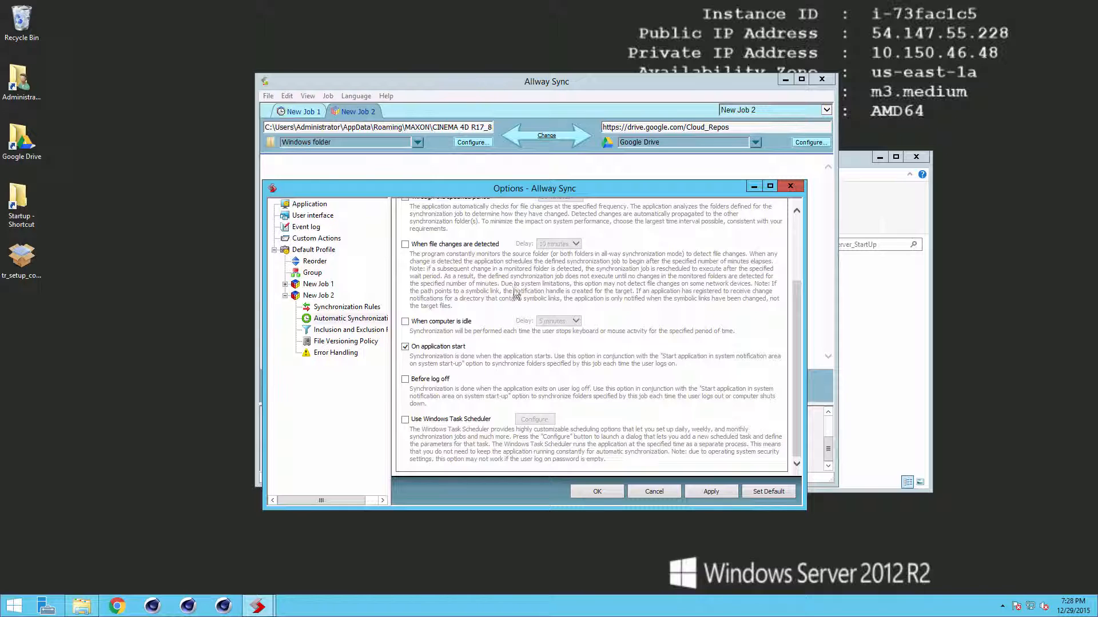
scroll(796, 313, up, 3)
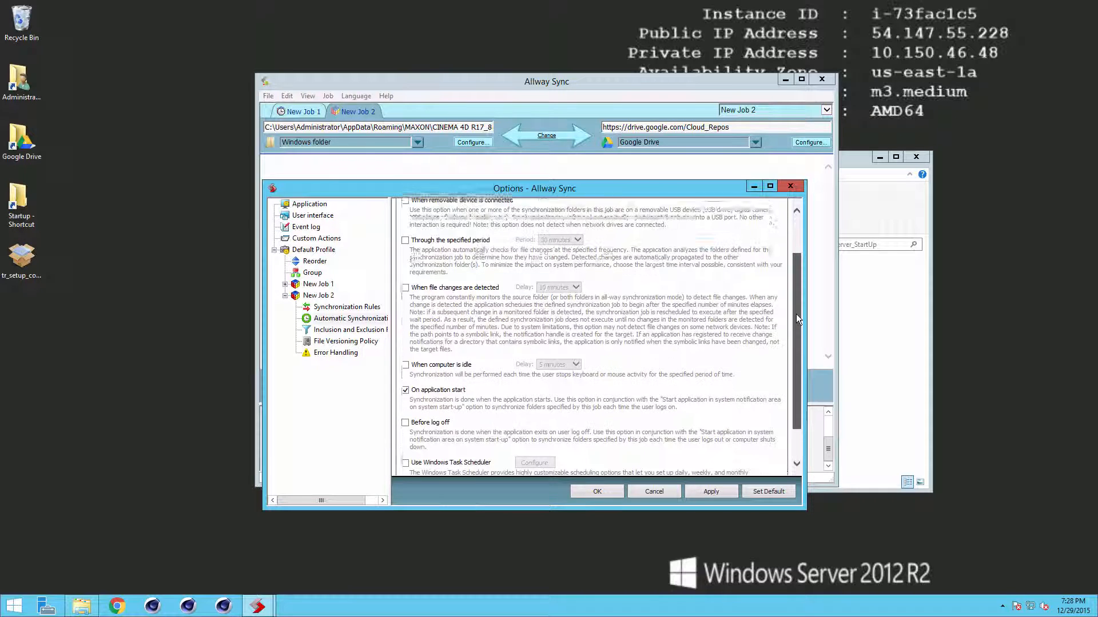
click(405, 267)
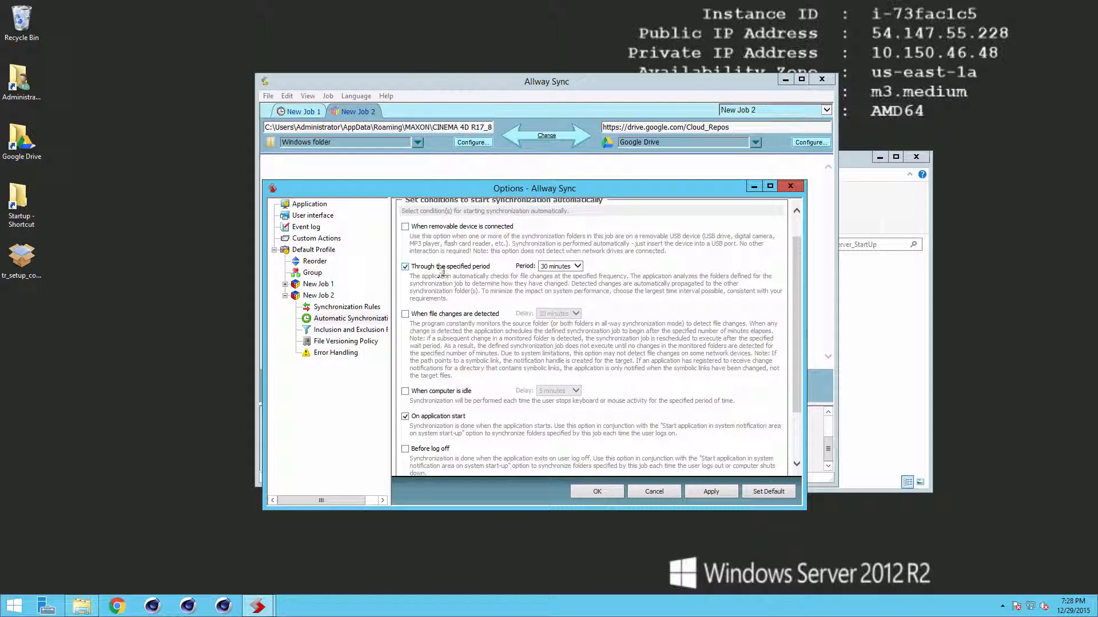
click(577, 267)
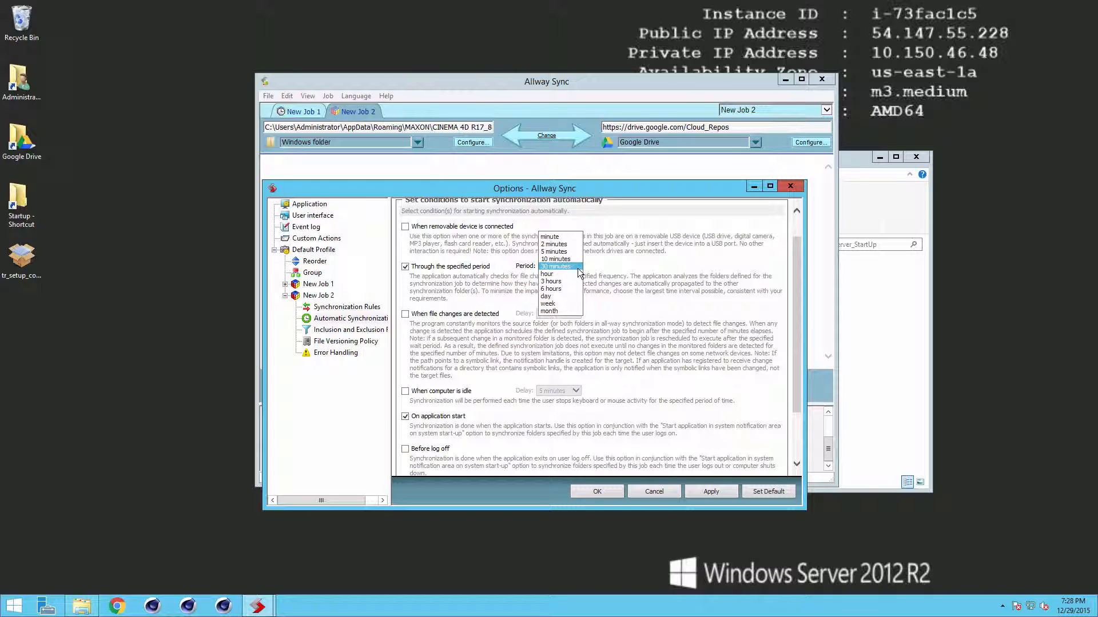
click(568, 244)
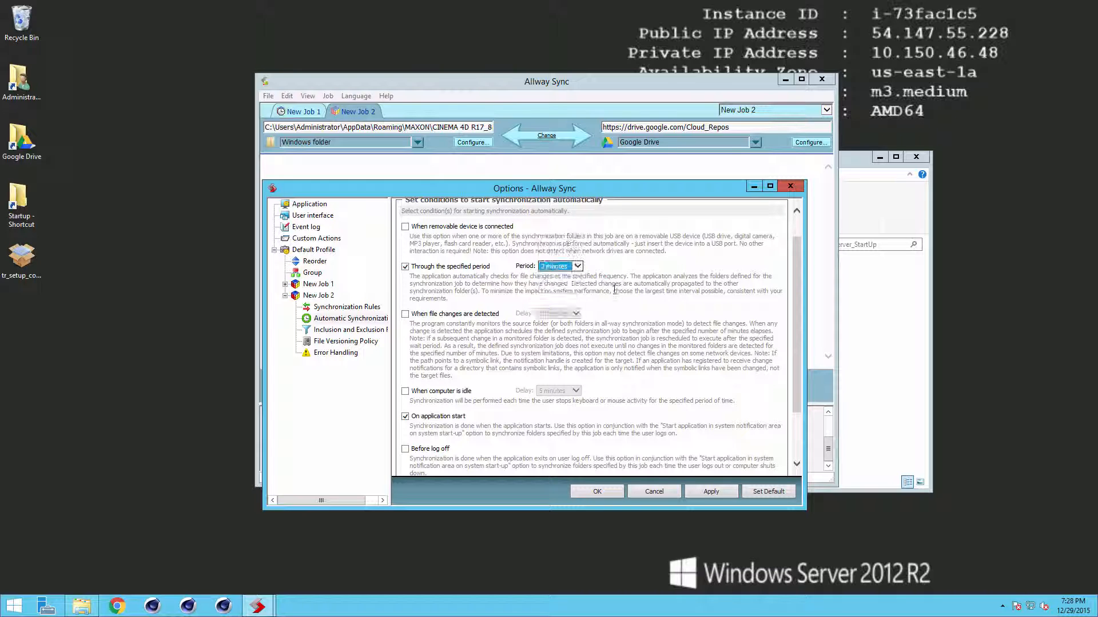
click(578, 267)
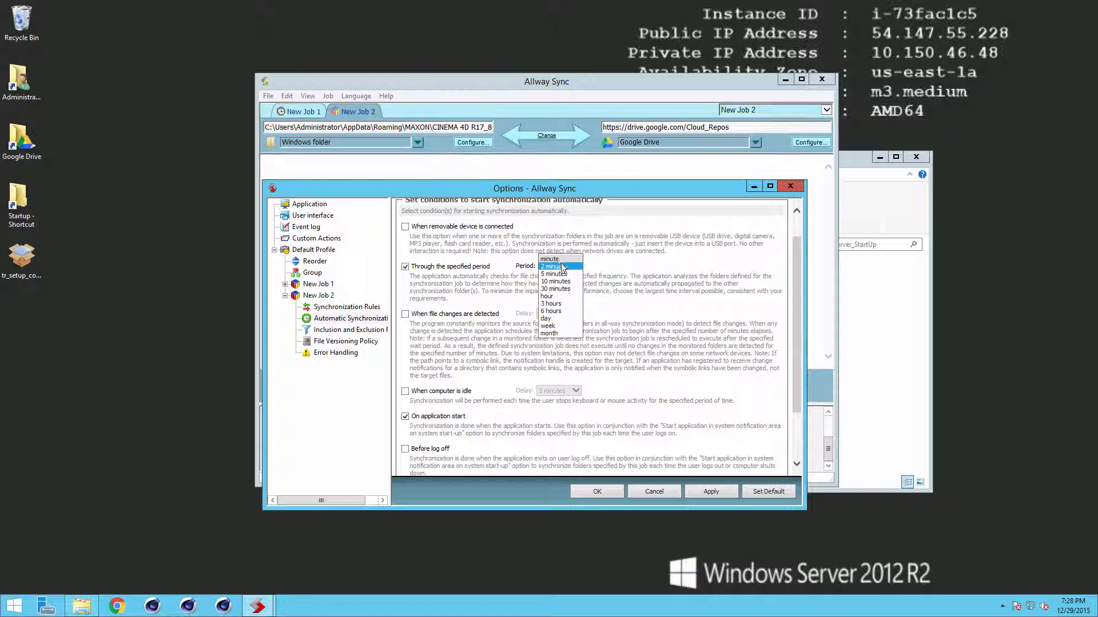
click(572, 267)
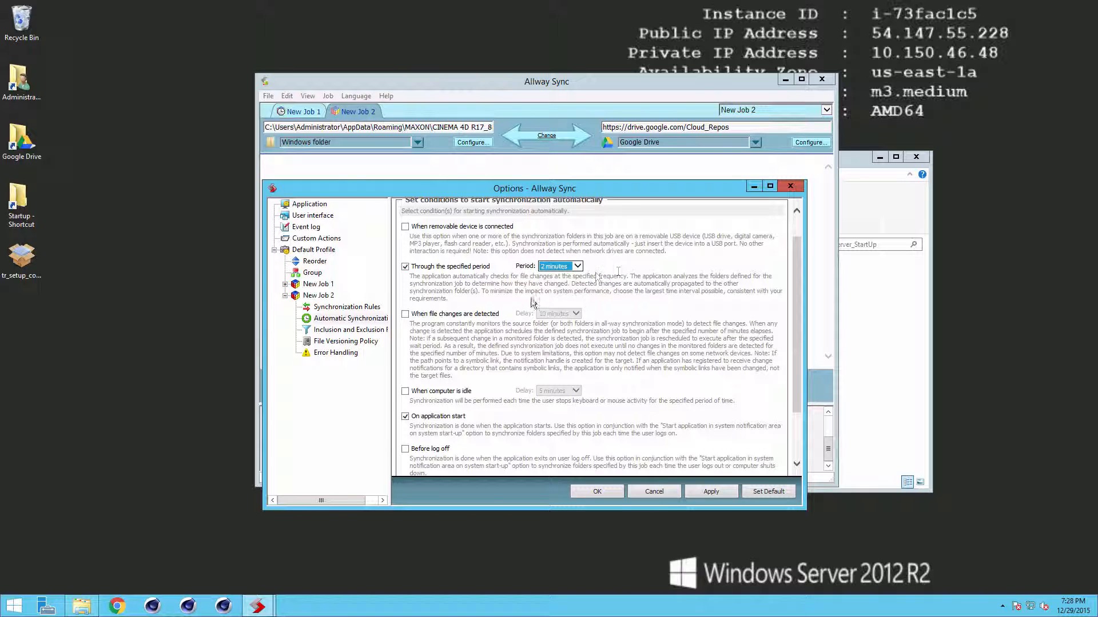
Step: Switch to New Job 2's File Versioning Policy page
drag(798, 321, 793, 381)
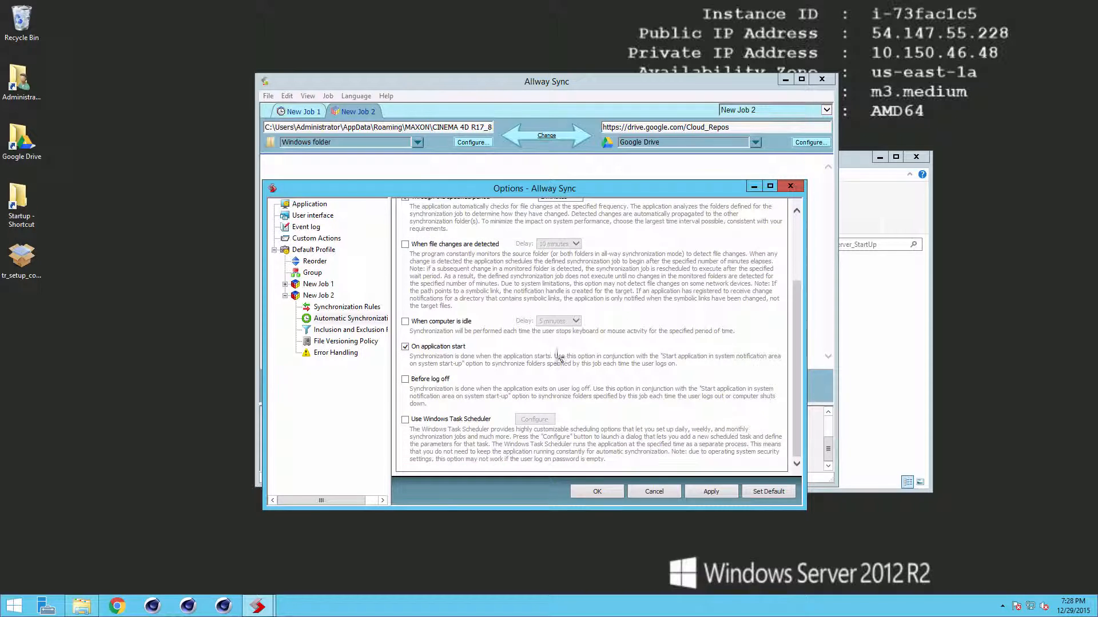
click(374, 331)
click(376, 342)
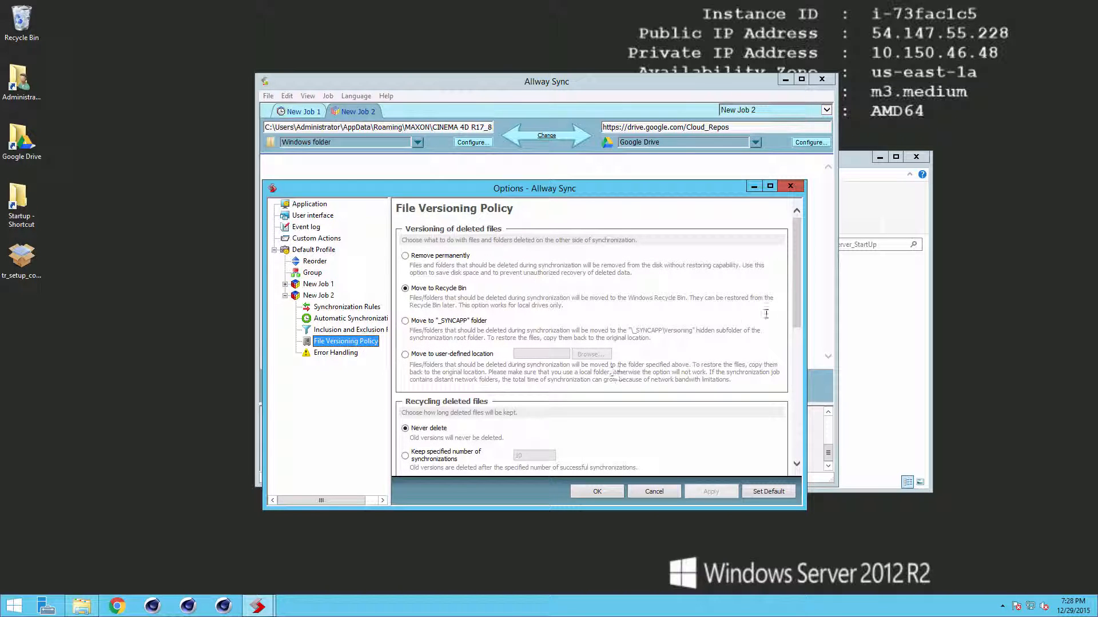
Step: Keep New Job 2's deleted files going to the Recycle Bin and OK the Options dialog
click(797, 292)
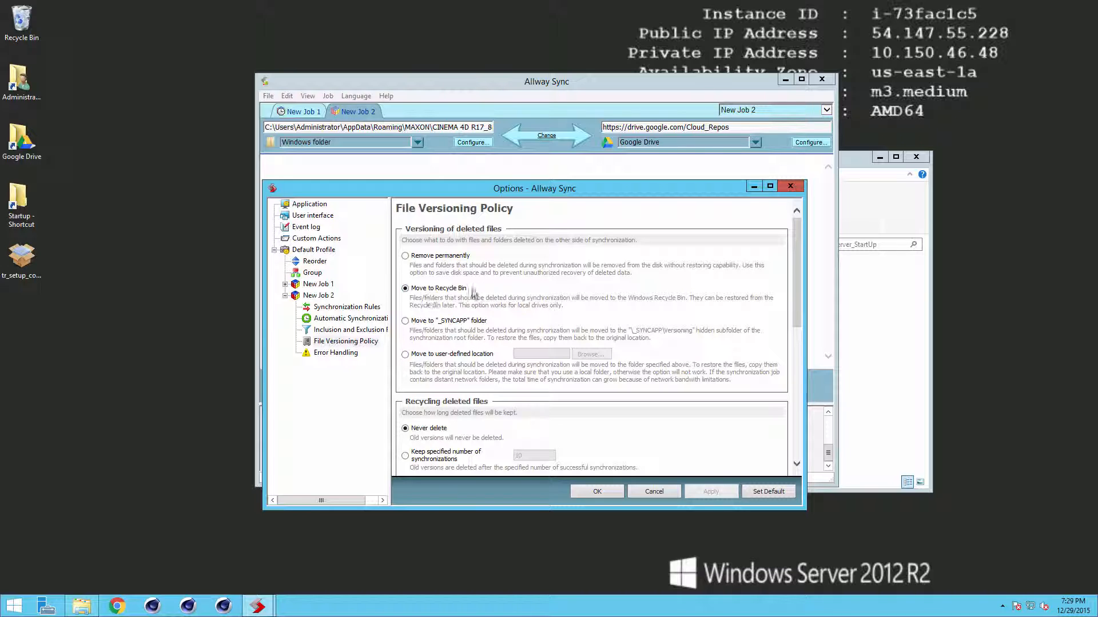
click(425, 256)
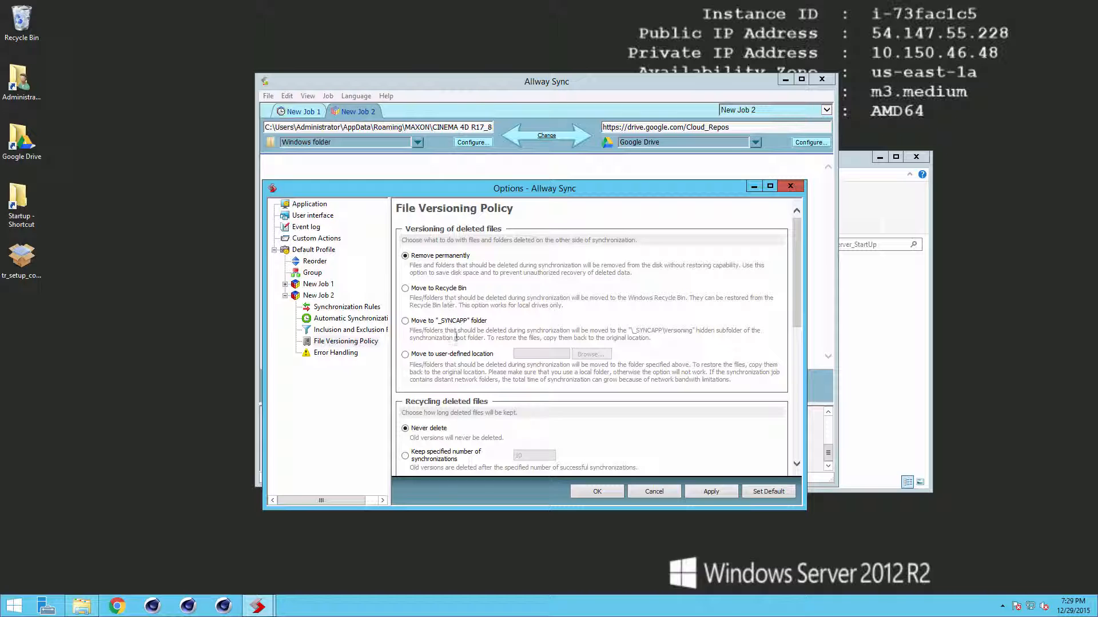
click(407, 289)
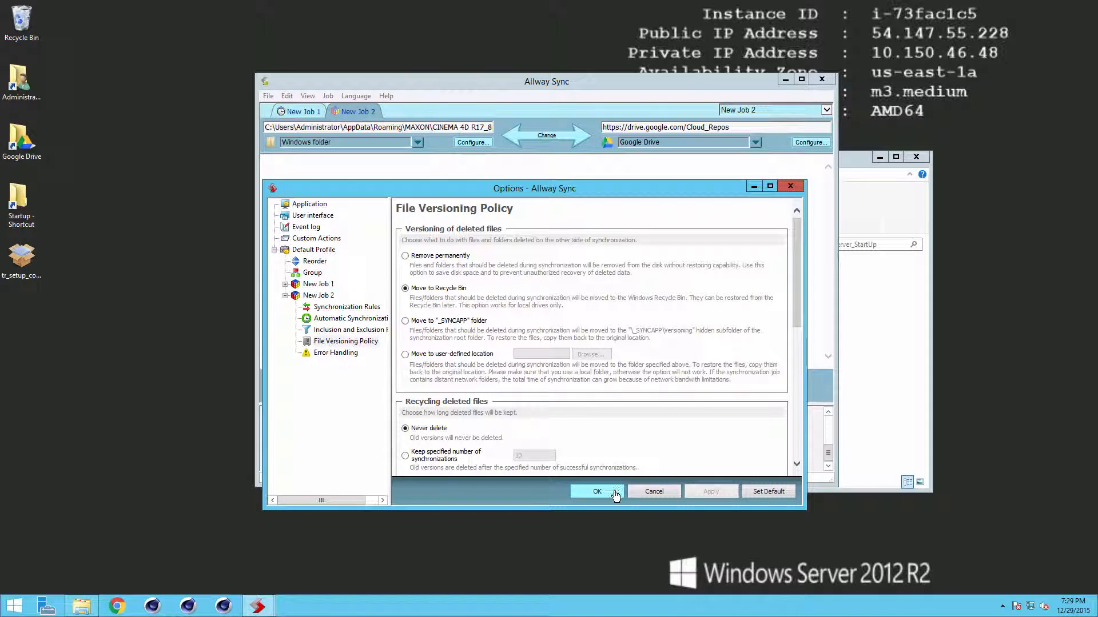
click(597, 491)
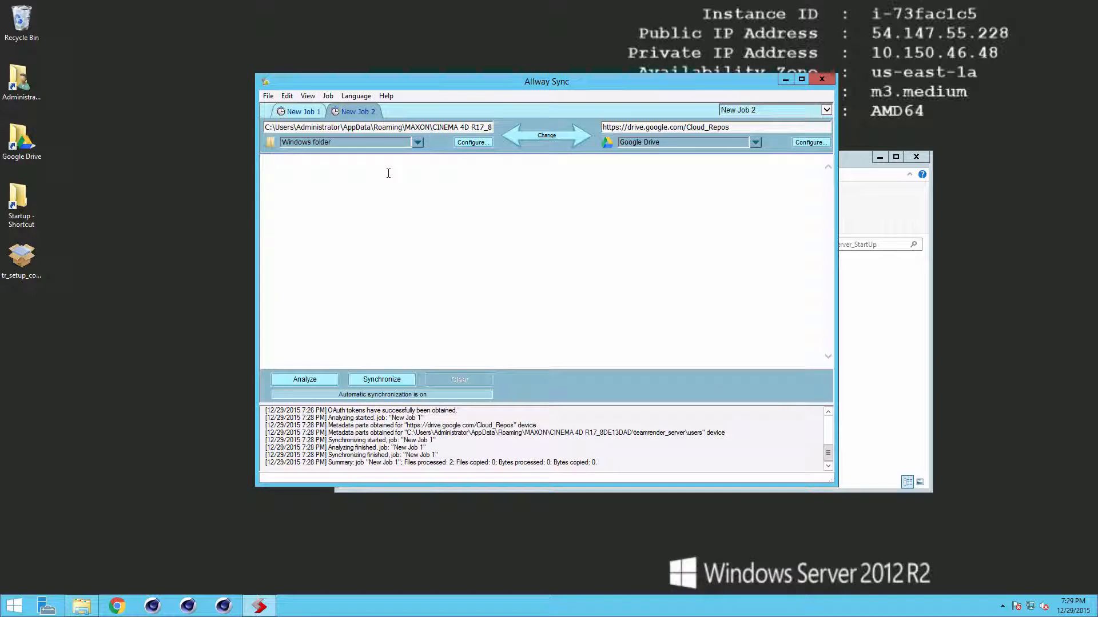
click(270, 97)
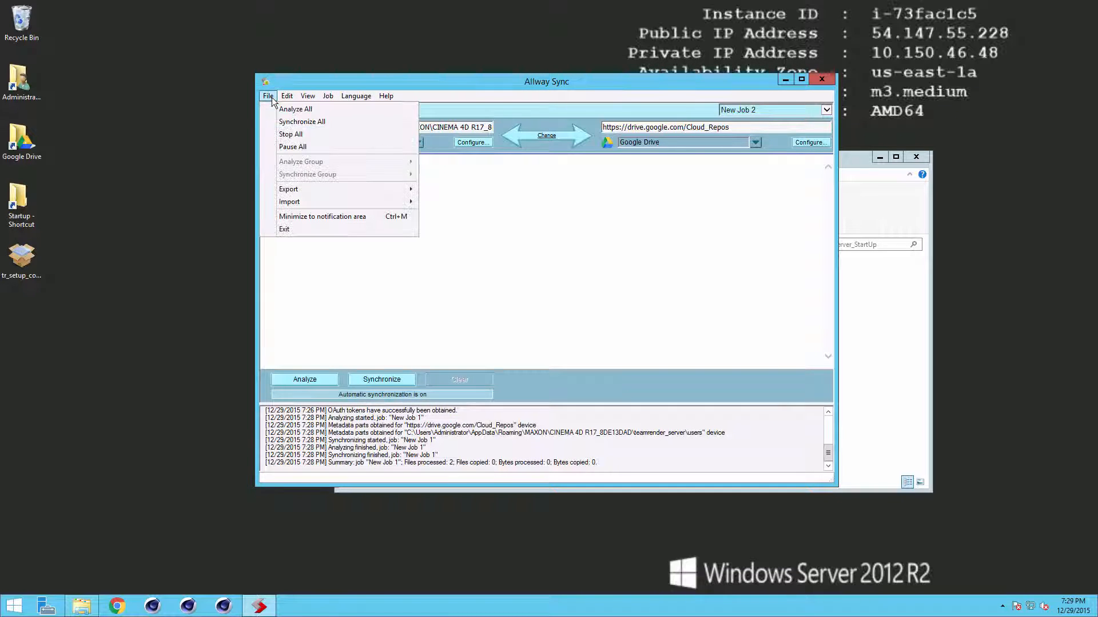
click(290, 94)
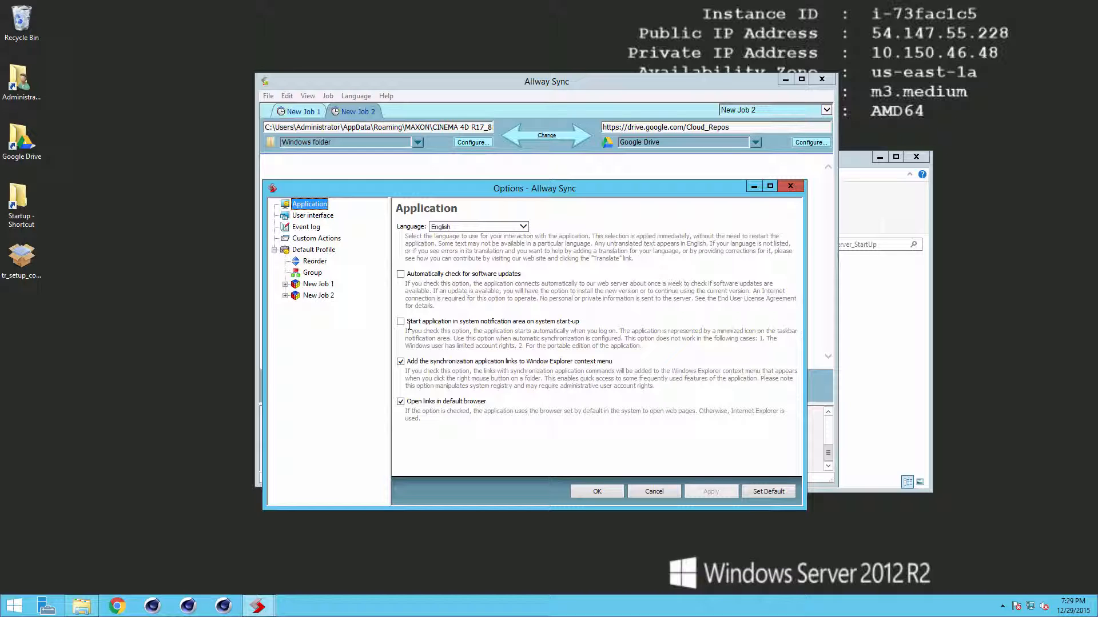
click(606, 490)
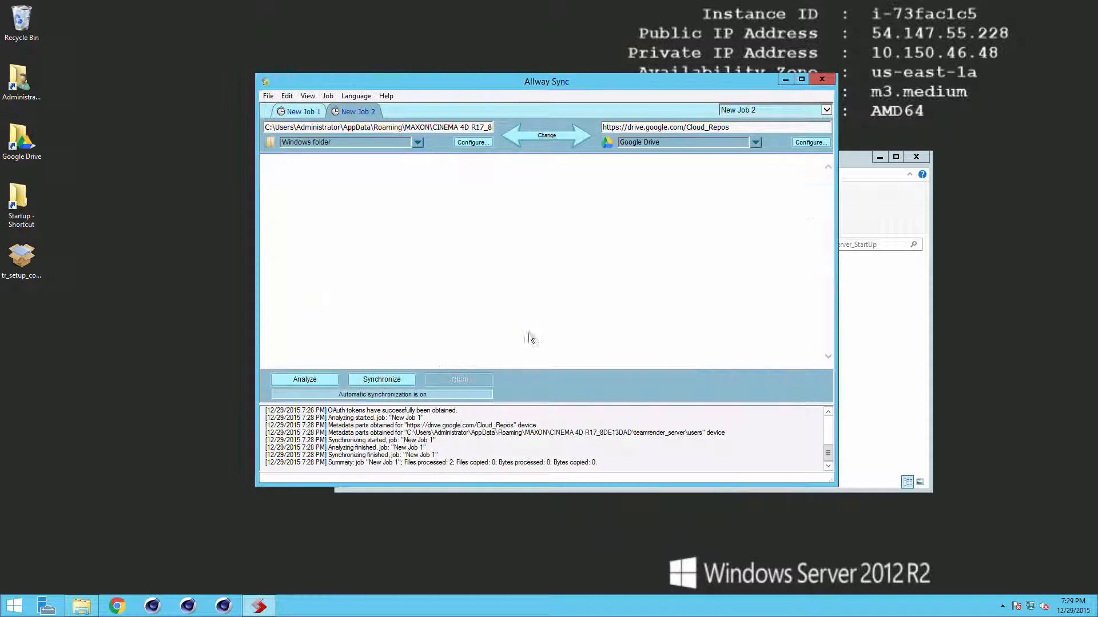
click(268, 97)
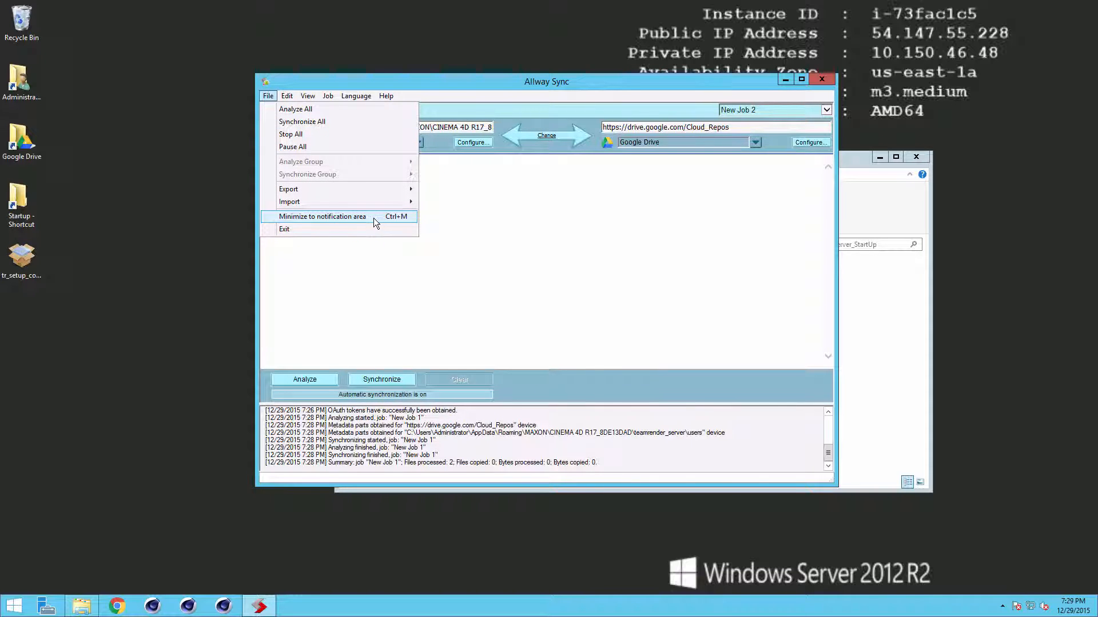
Step: Minimize Allway Sync to the tray and create a shortcut to syncappw.exe in Allway Sync\Bin
click(326, 218)
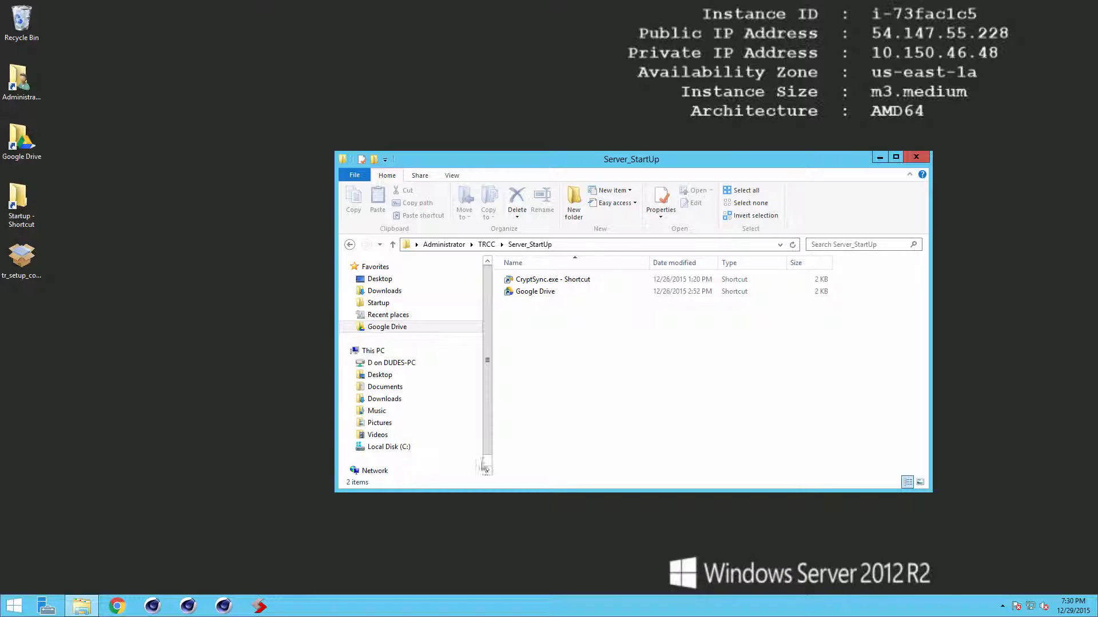
click(545, 328)
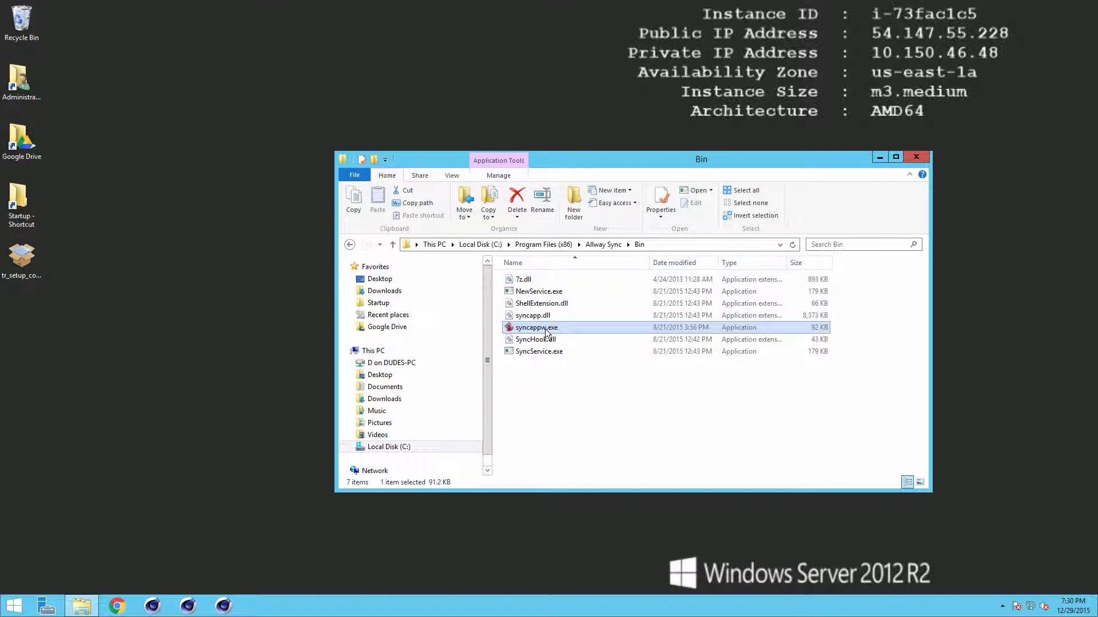
right_click(546, 330)
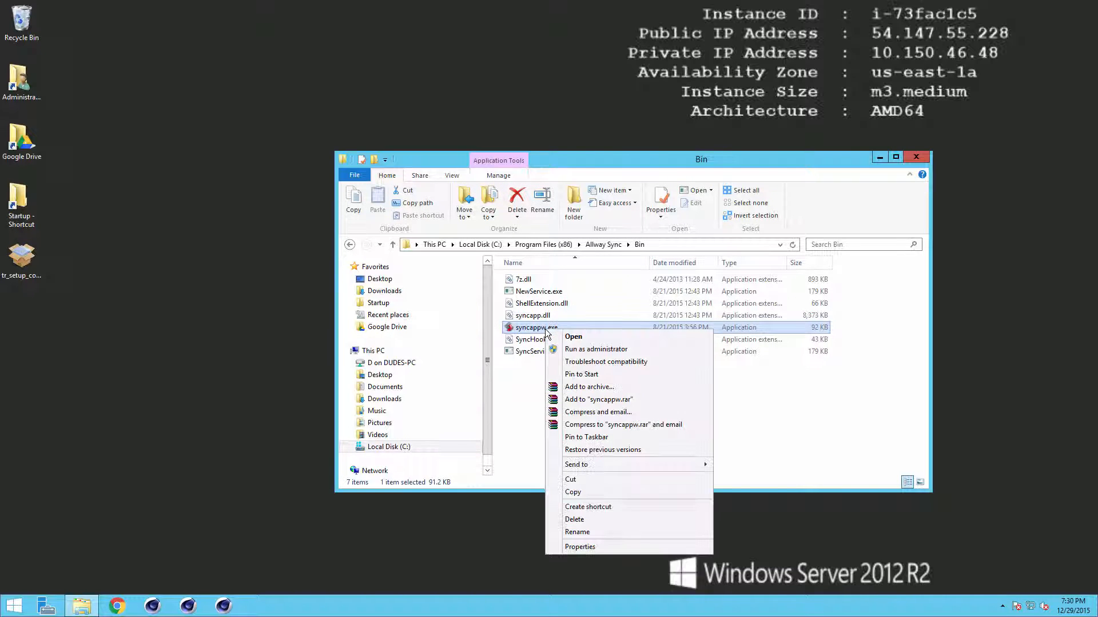
click(615, 507)
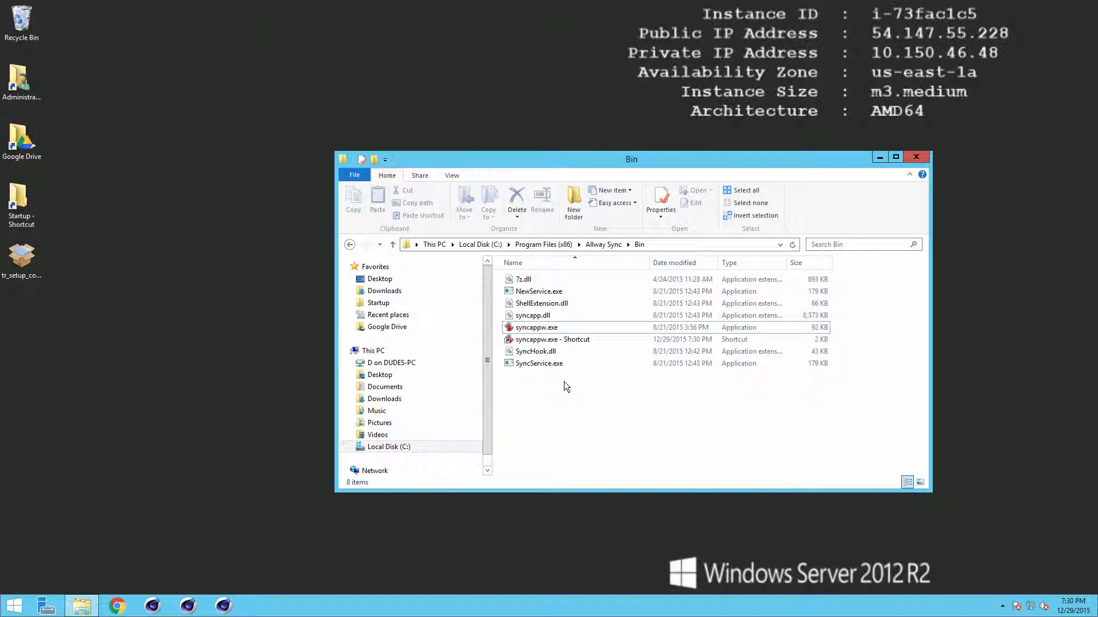
click(552, 364)
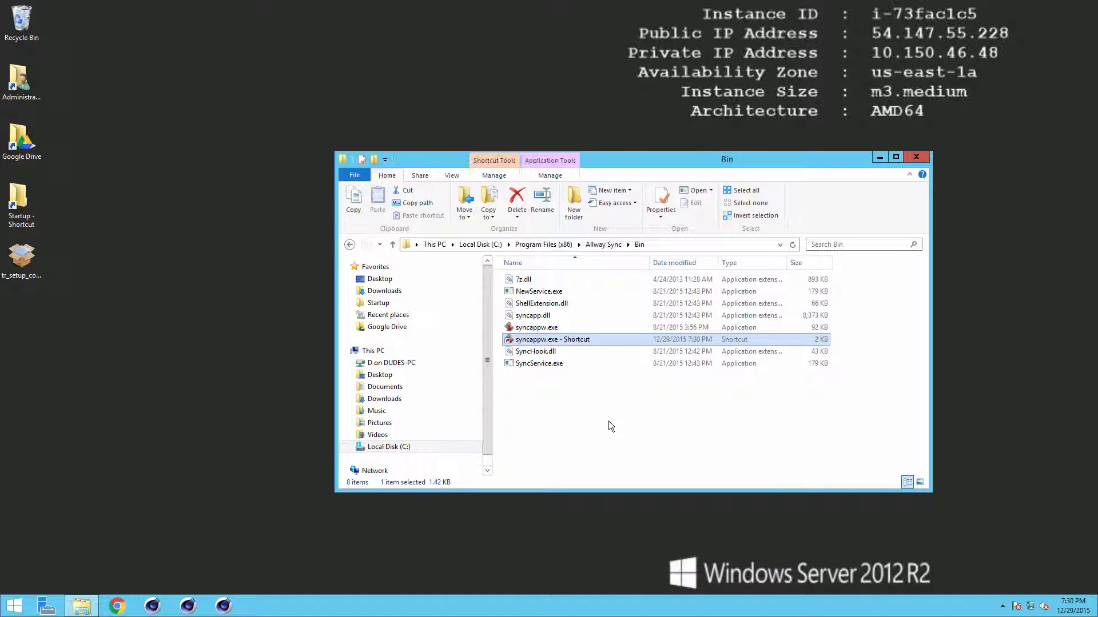
Step: Paste the shortcut into Server_StartUp, delete the Google Drive and CryptSync shortcuts, and reopen Allway Sync
click(380, 244)
click(380, 331)
double_click(538, 281)
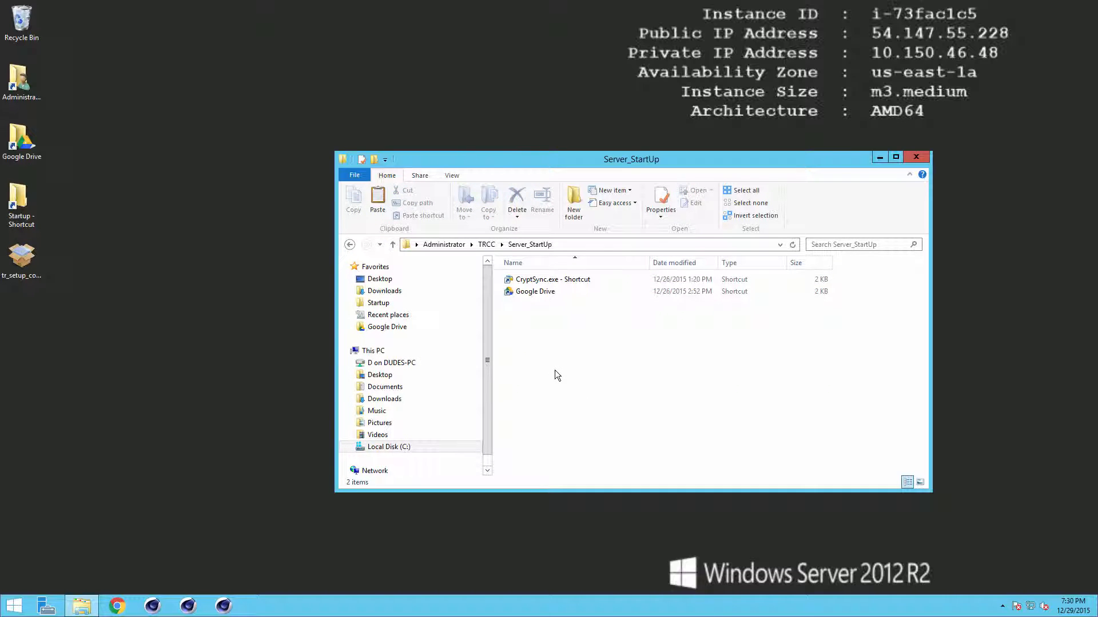
key(ctrl+v)
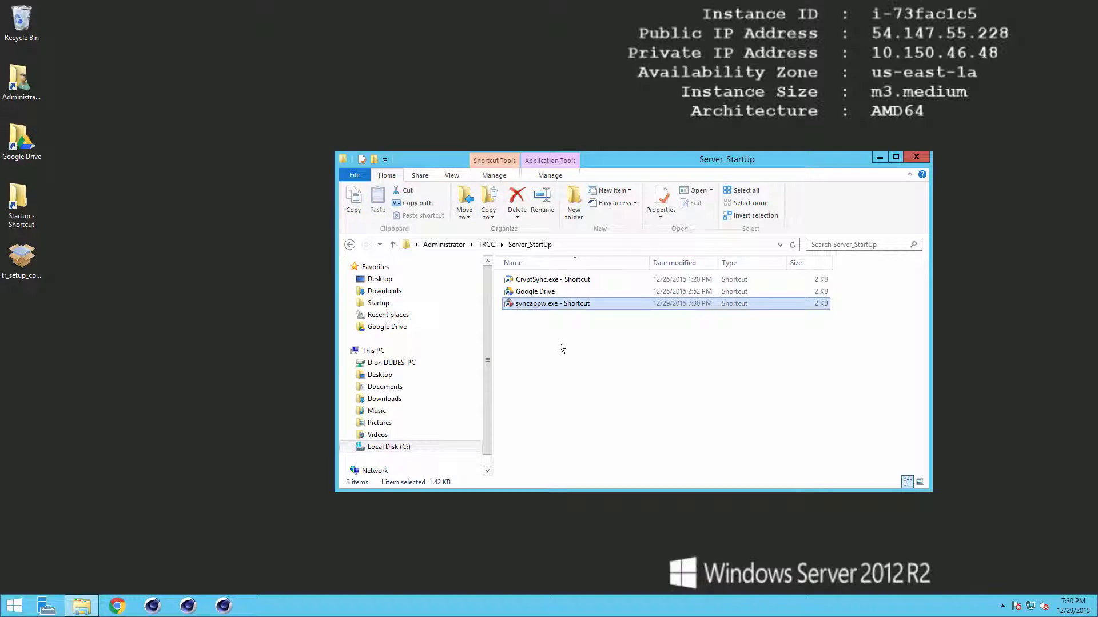
click(535, 291)
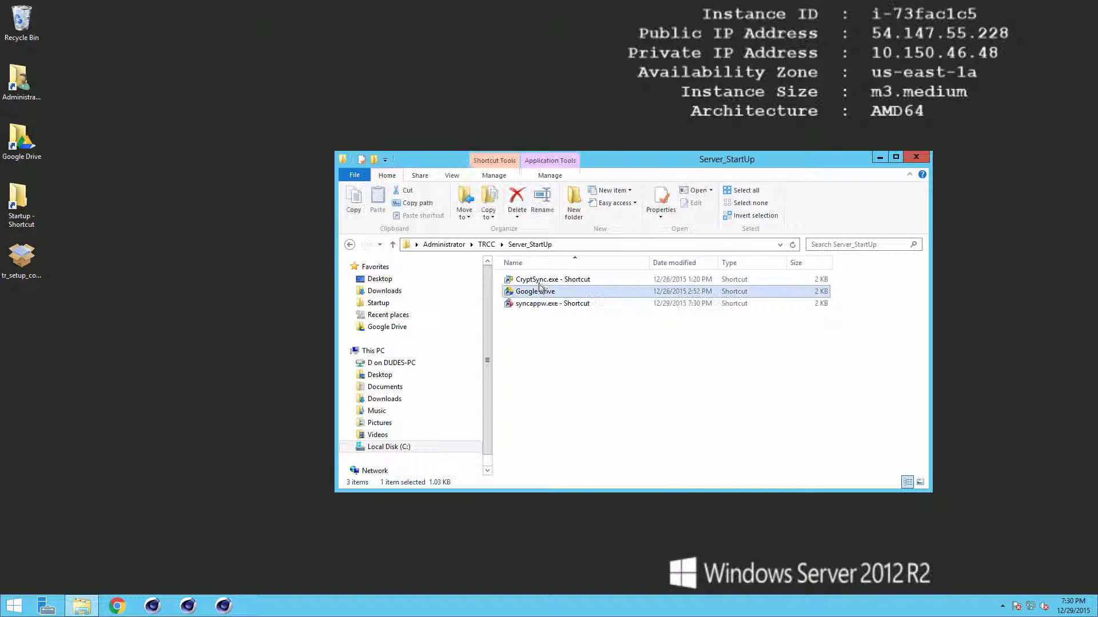
ctrl+click(538, 279)
click(517, 199)
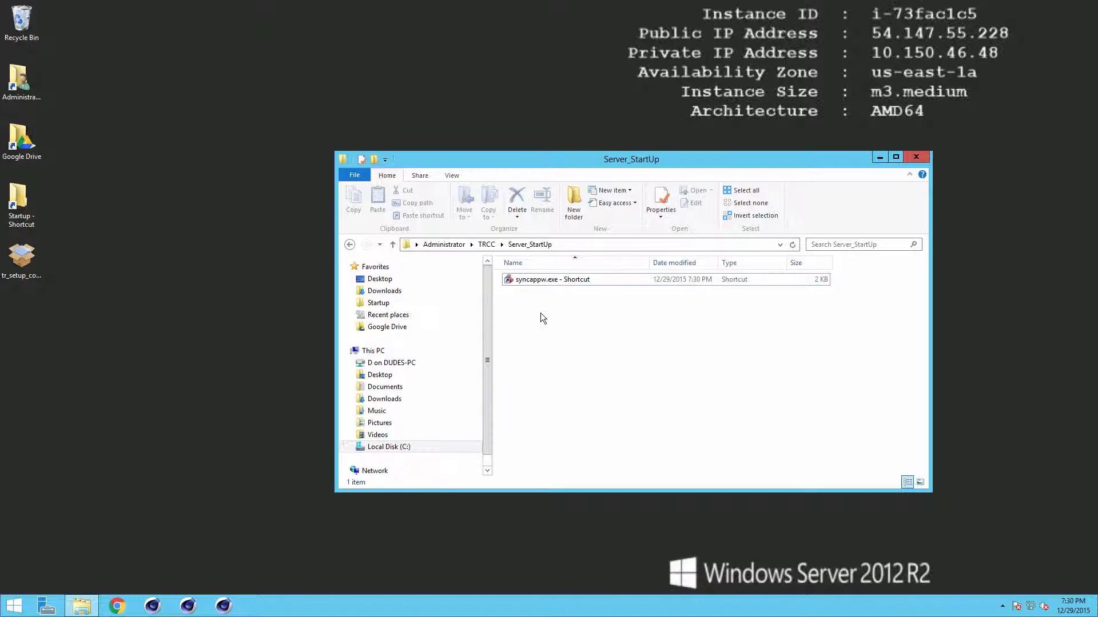
click(1003, 606)
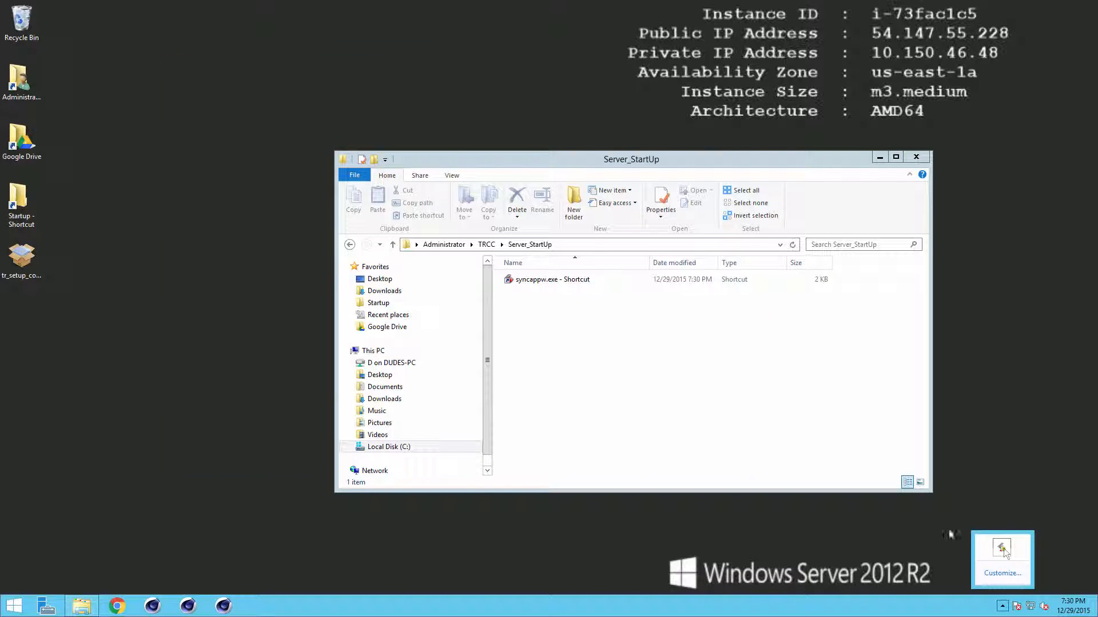
double_click(1002, 549)
Step: Delete the New Job 1 sync job
click(219, 101)
right_click(219, 101)
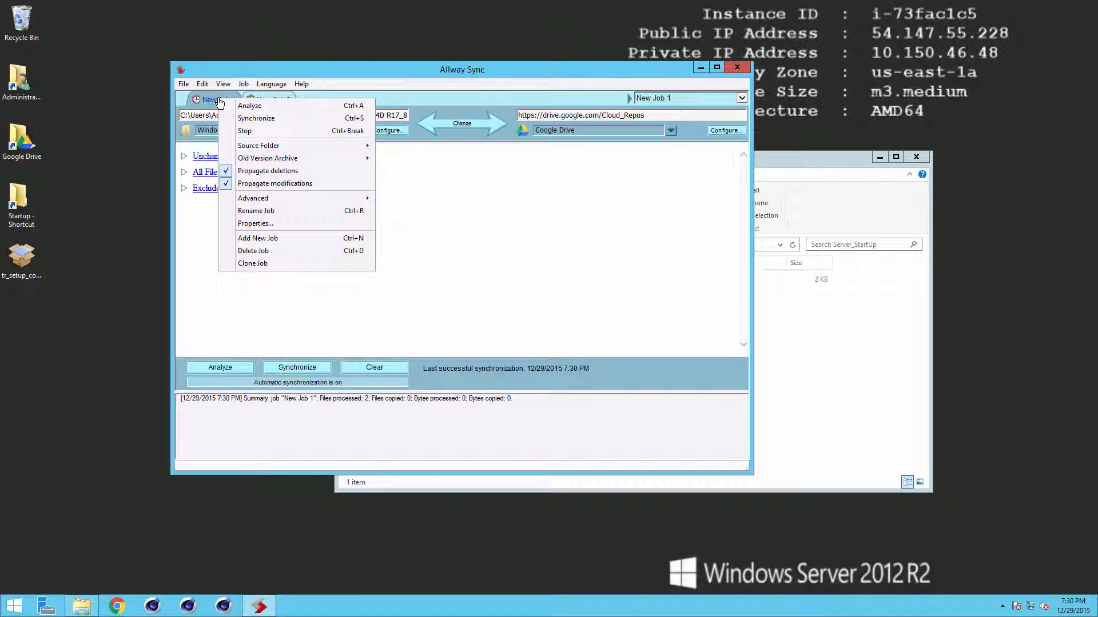
click(283, 250)
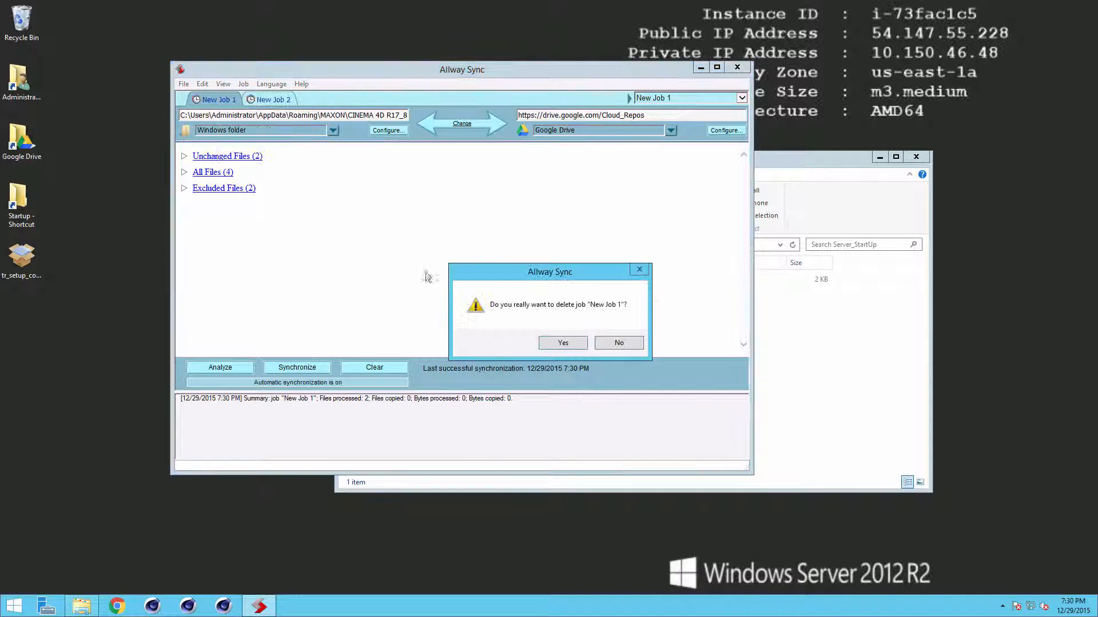
key(Return)
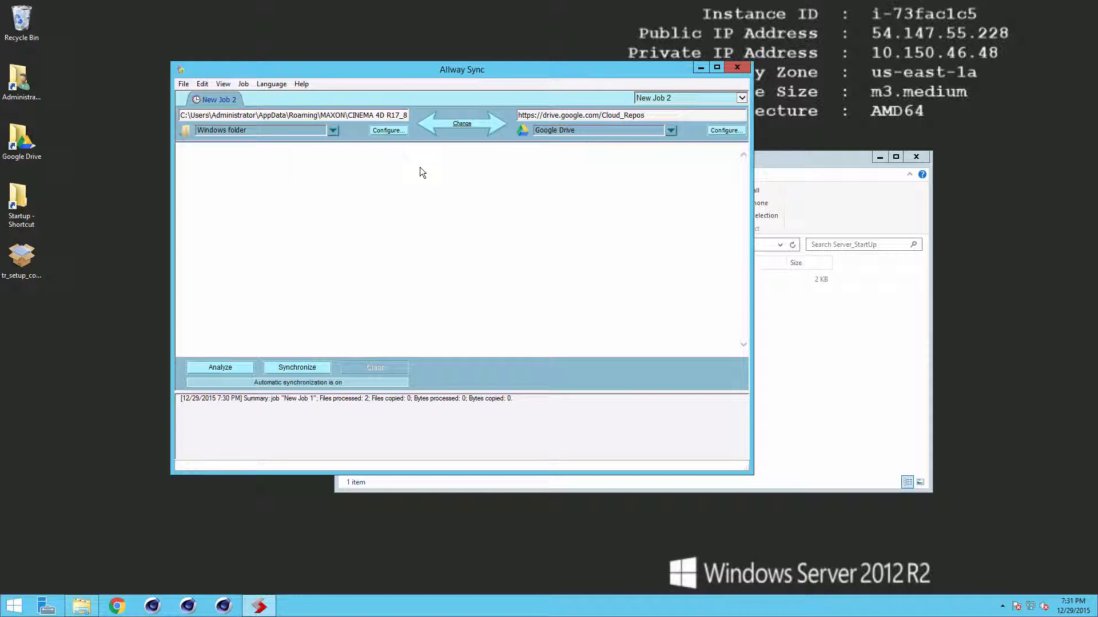
Step: Review New Job 2's properties without changes, let it finish synchronizing, then close Allway Sync
right_click(231, 102)
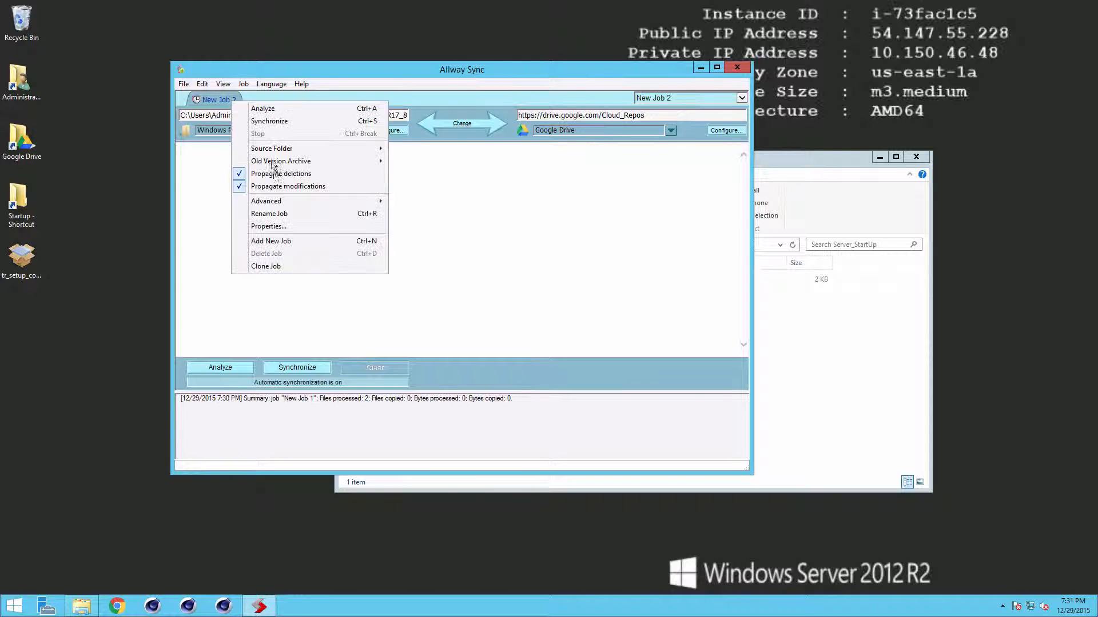
click(285, 226)
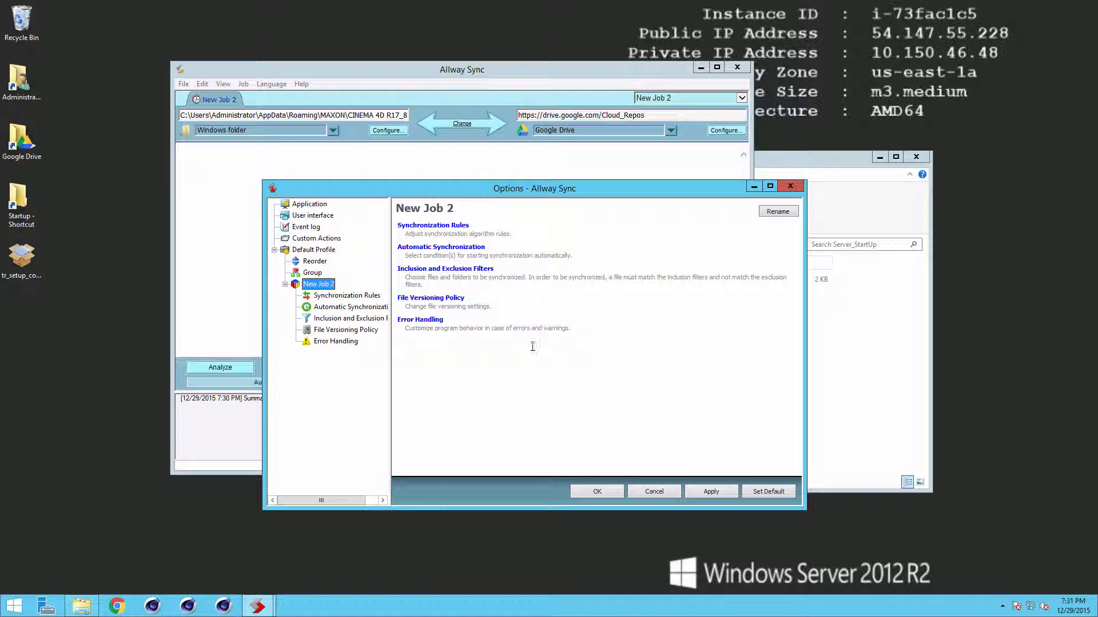
click(658, 492)
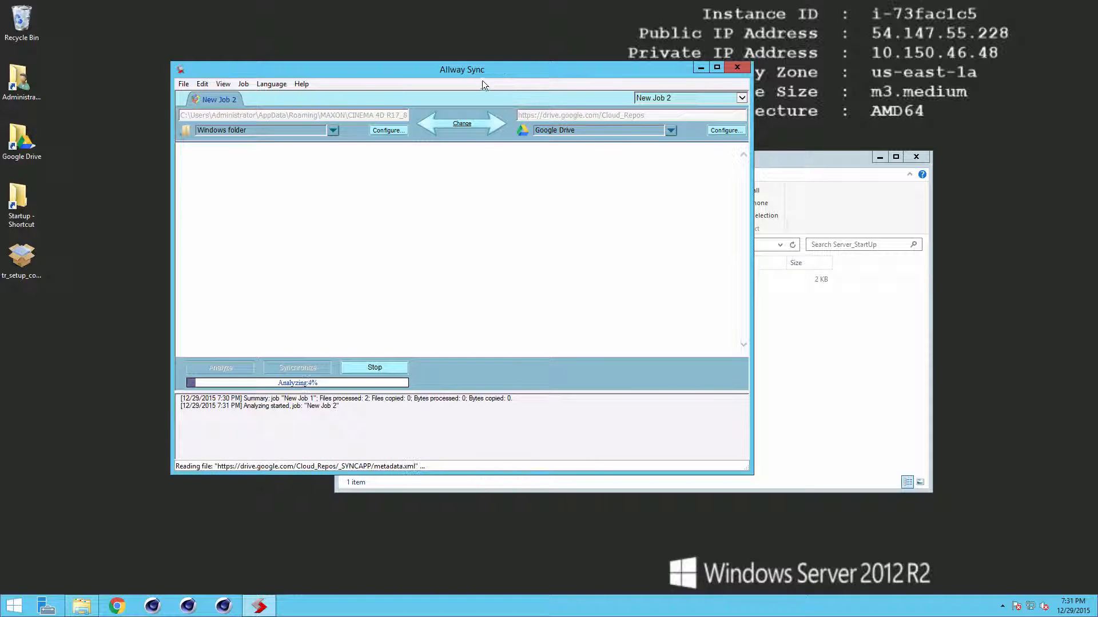
drag(481, 71, 537, 92)
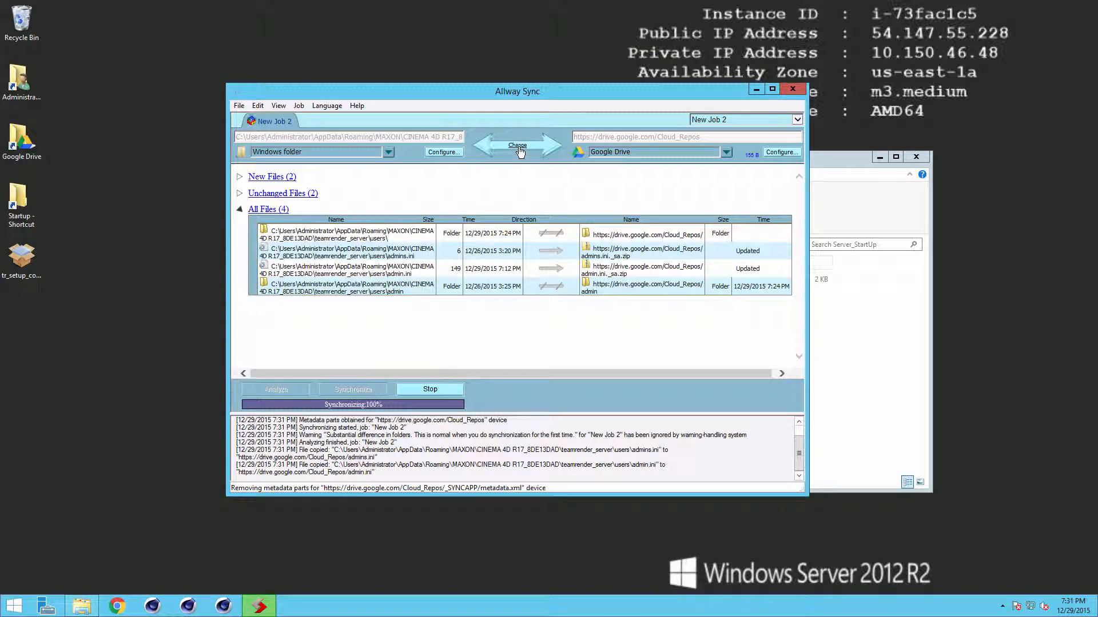
mouse_move(520, 151)
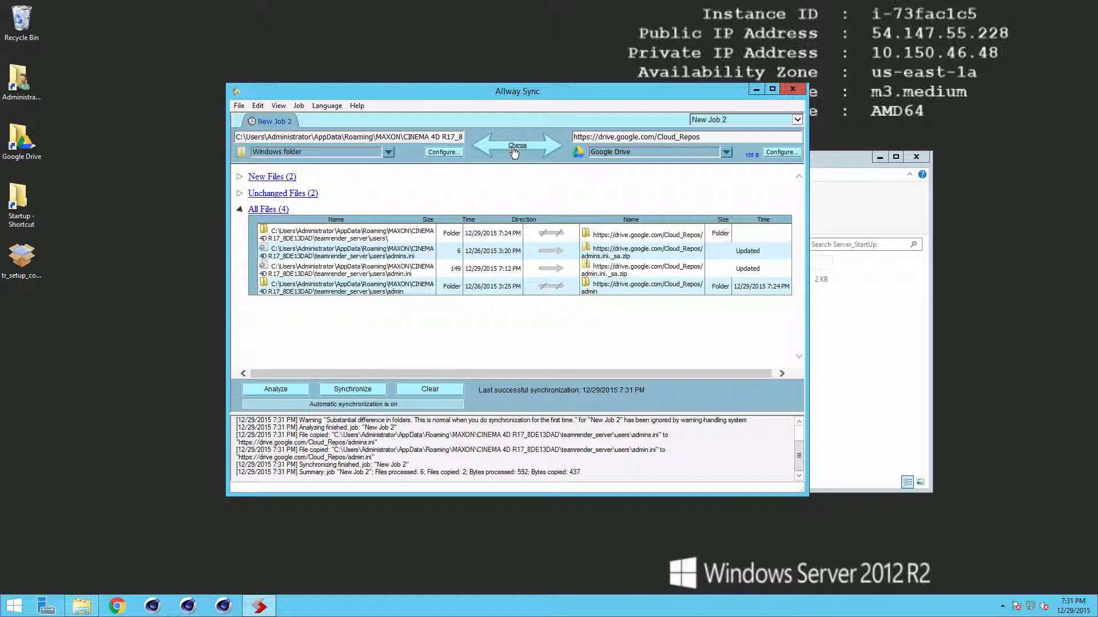
mouse_move(475, 150)
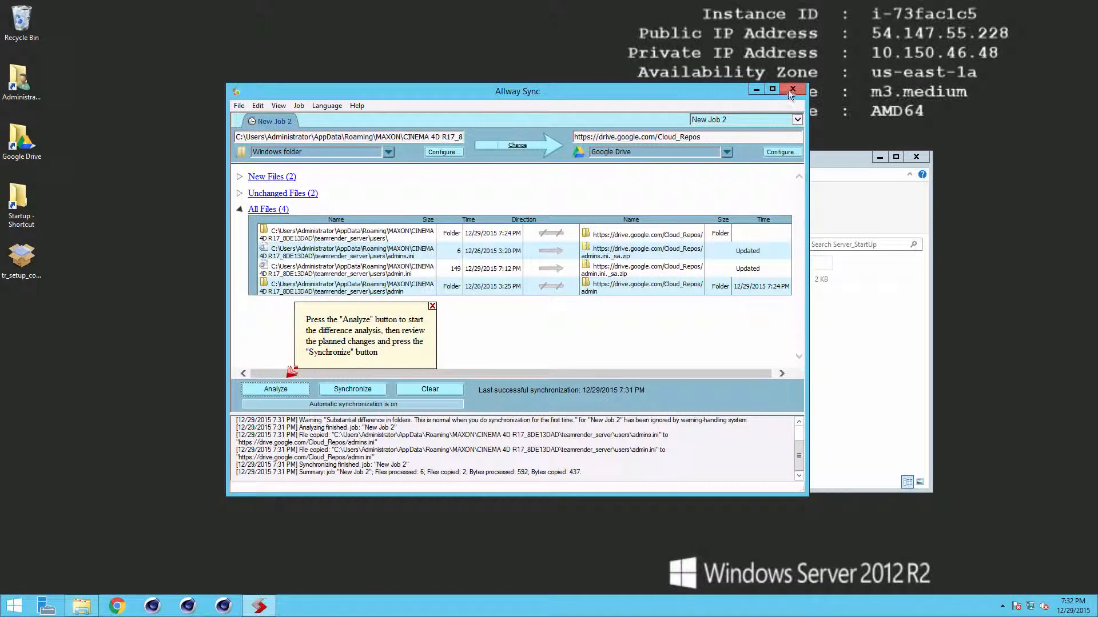
click(789, 90)
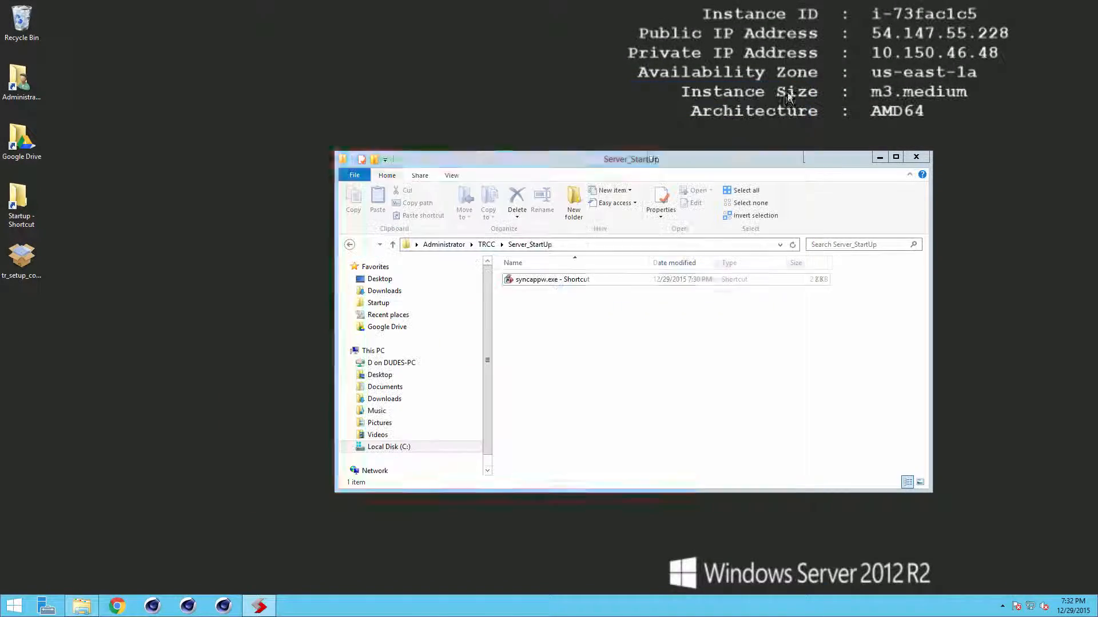
Step: Exit Allway Sync from the hidden notification area icons
click(1002, 606)
right_click(1003, 550)
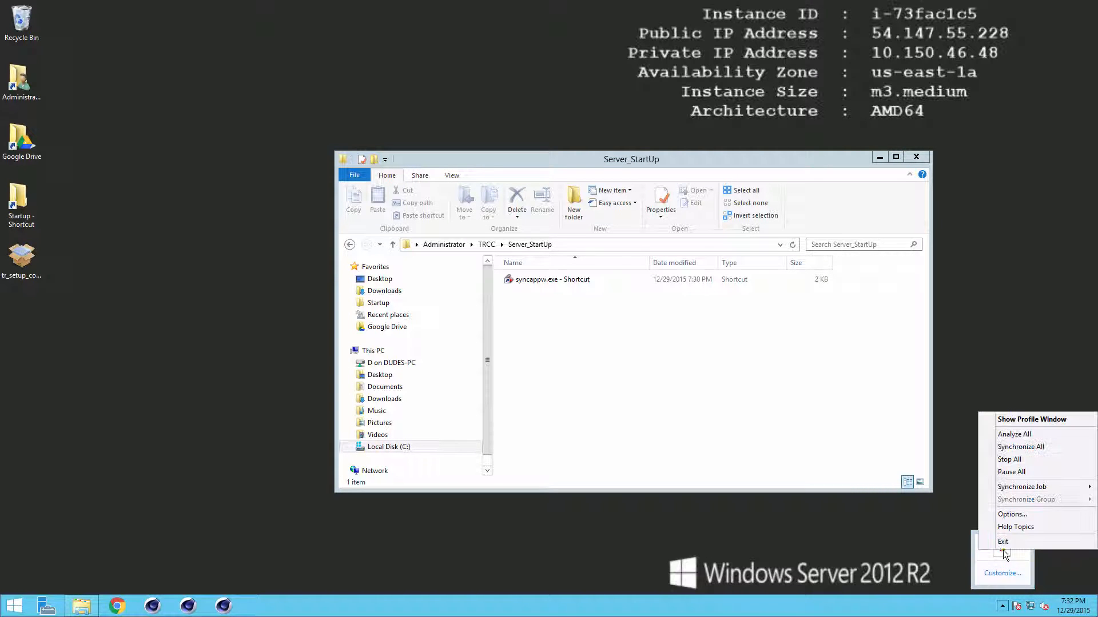
click(1011, 544)
Step: Delete the syncappw.exe shortcut from Server_StartUp and take the remote desktop out of full screen
click(533, 288)
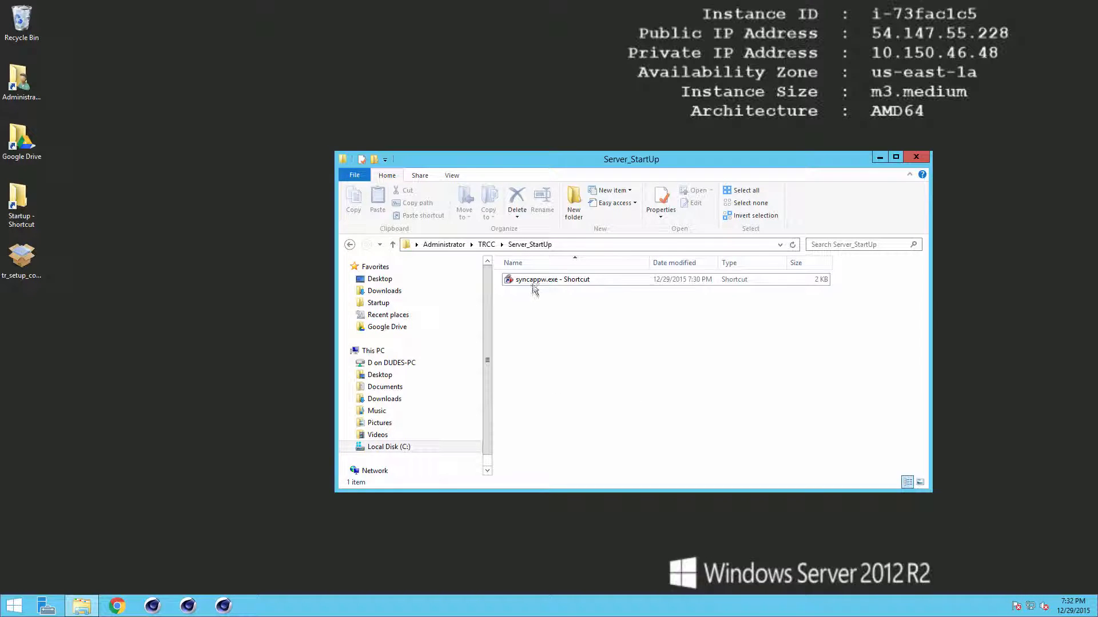
key(Delete)
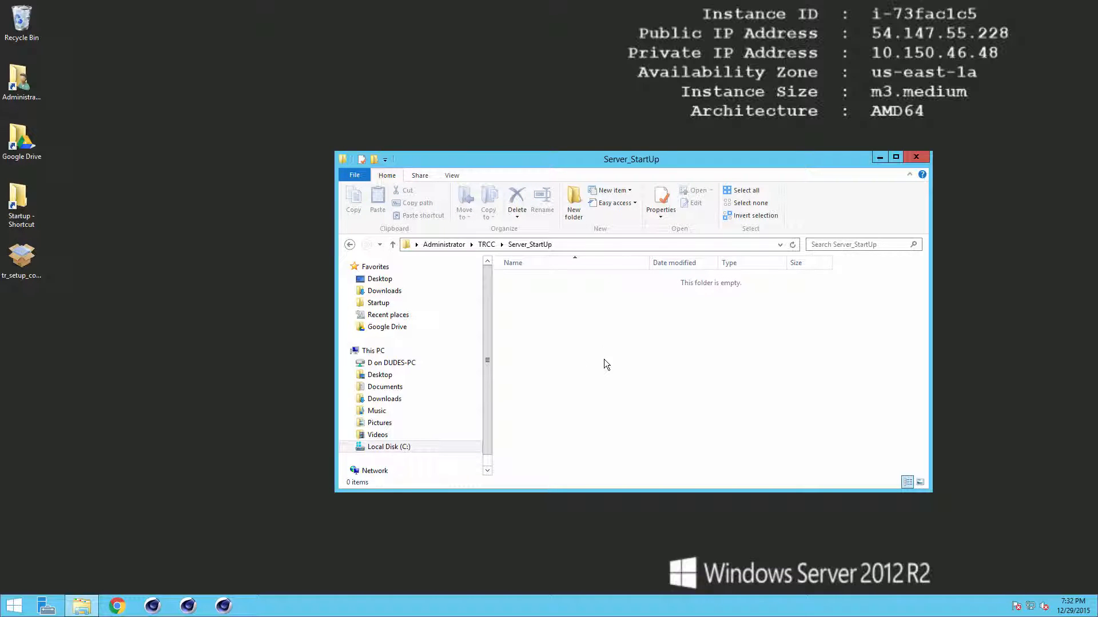
mouse_move(710, 4)
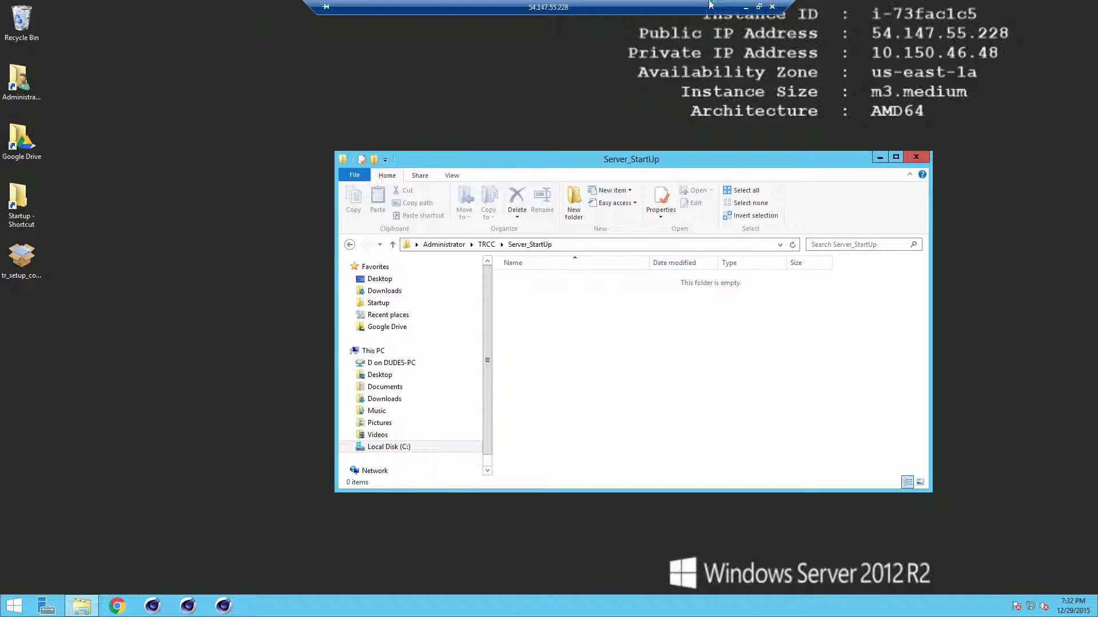
click(759, 7)
Step: Load the CryptSync sourceforge page by searching 'cryptsync' in a new tab
click(489, 9)
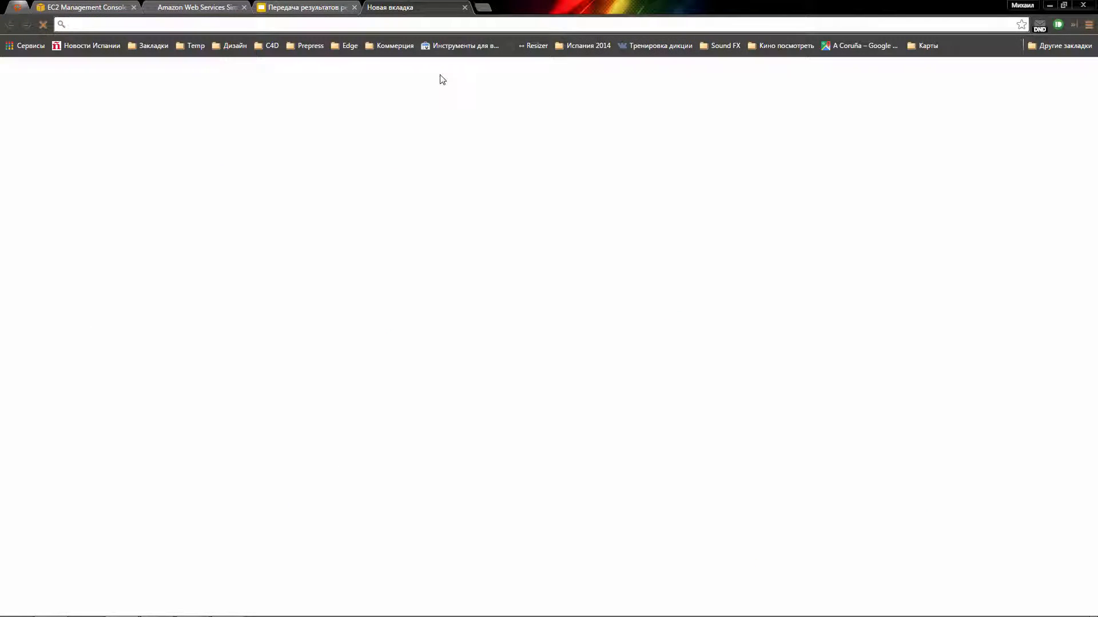
text(cryptsync)
key(Down)
key(Return)
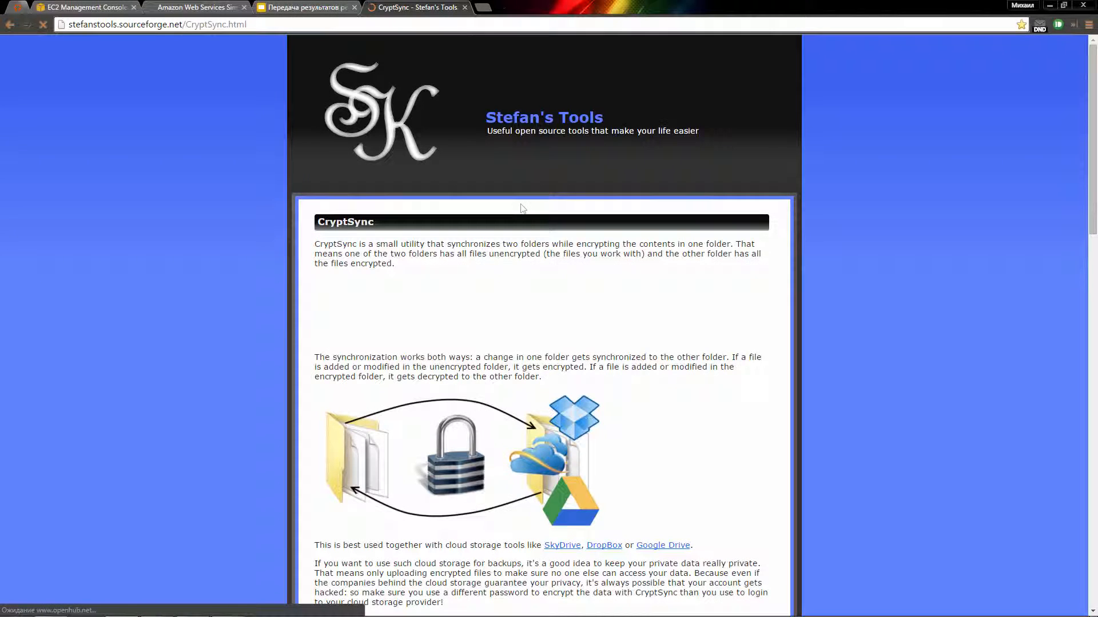
Step: Read down the page, view the main dialog screenshot, and select the /tray command line option
scroll(553, 329, down, 9)
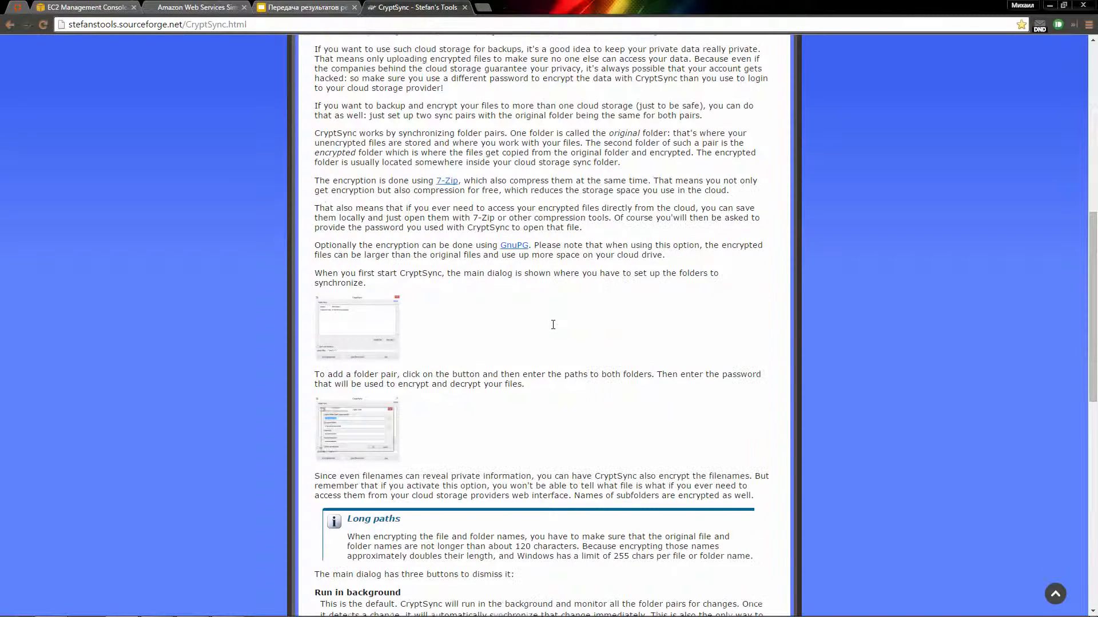
scroll(553, 325, down, 2)
click(357, 212)
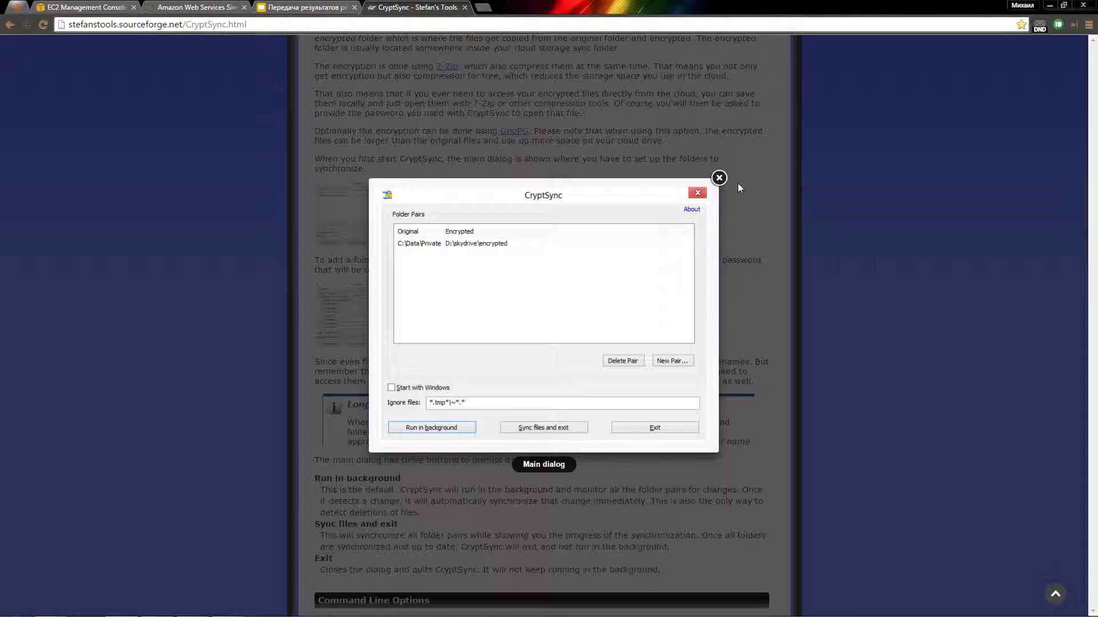
click(719, 178)
scroll(652, 229, down, 5)
scroll(651, 227, down, 4)
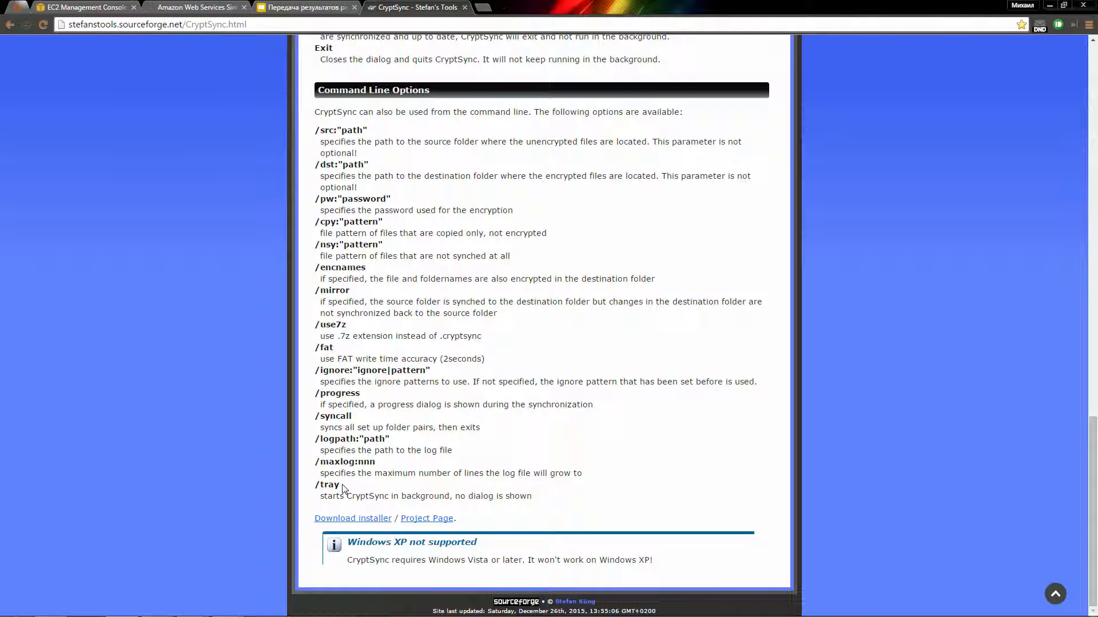
drag(341, 485, 313, 486)
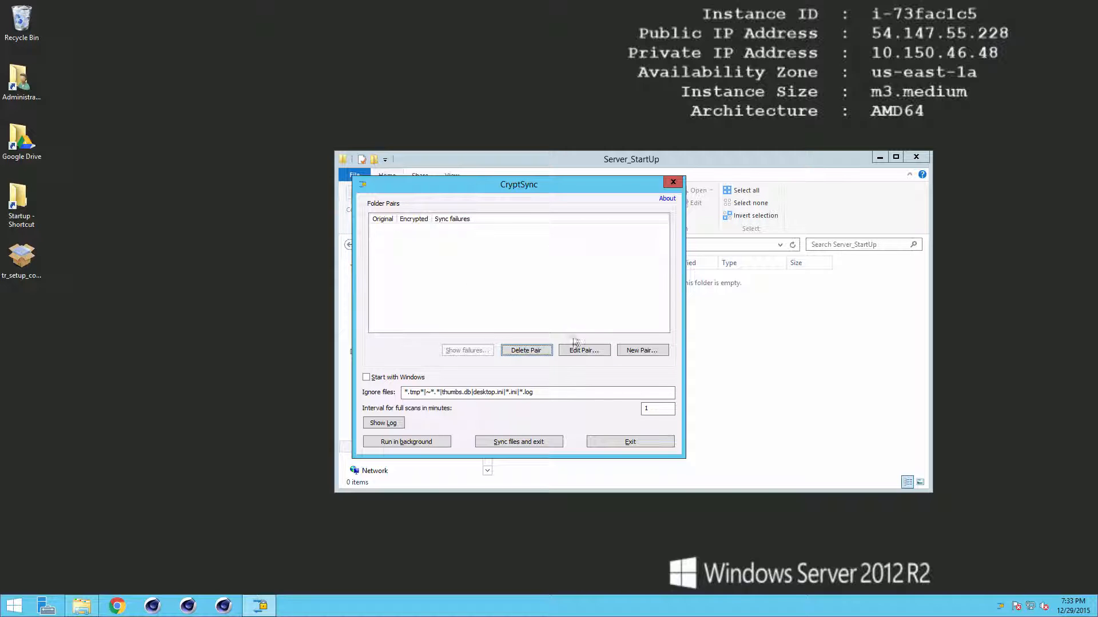
Step: Start a new folder pair with teamrender_server\users as the original folder
click(649, 352)
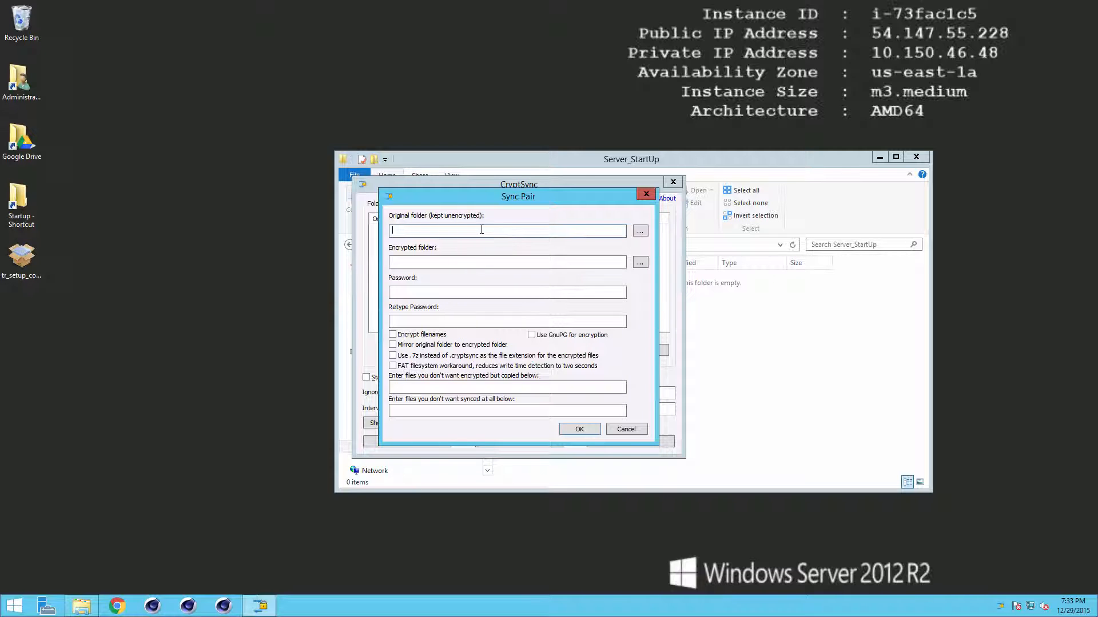
click(638, 231)
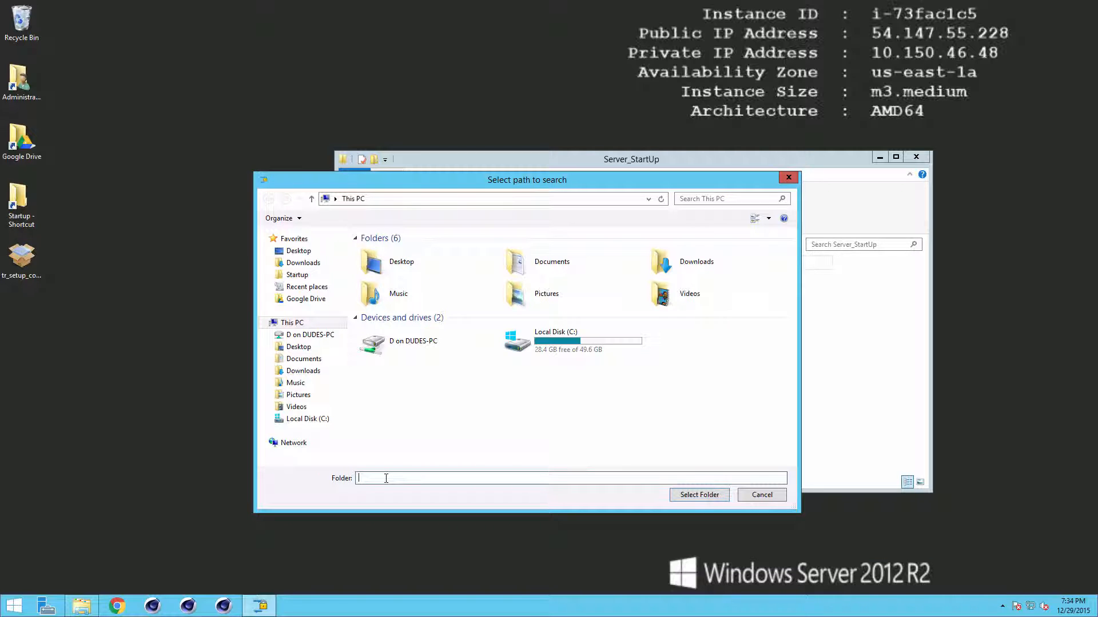
text(C:\Users\Administrator\AppData\Roaming\MAXON\CINEMA 4D R17_8DE13DAD\teamrender_server)
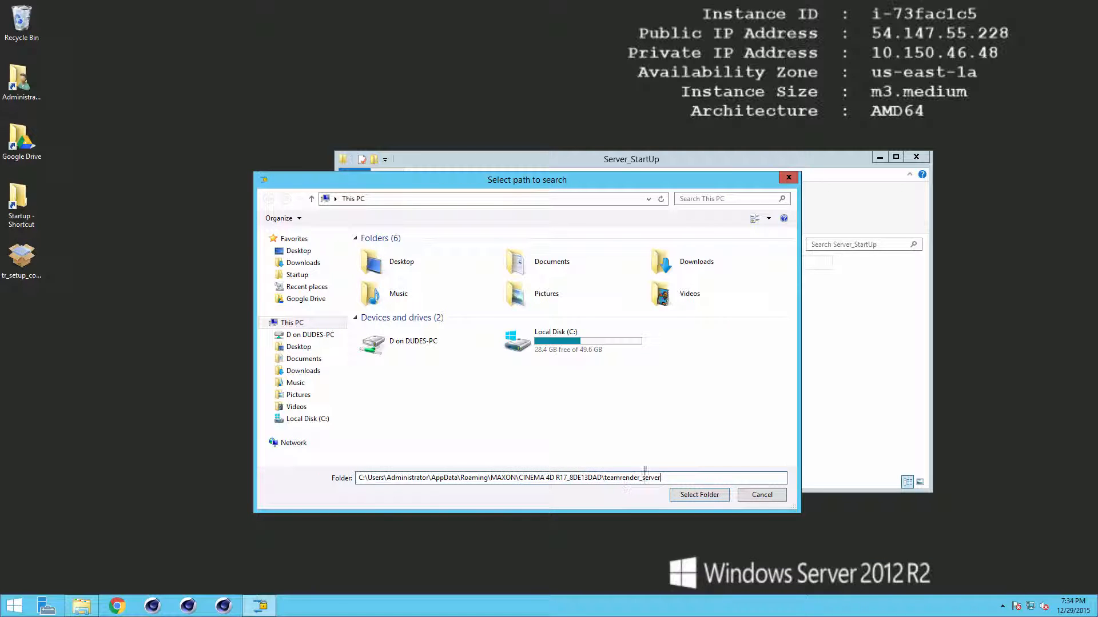
click(693, 497)
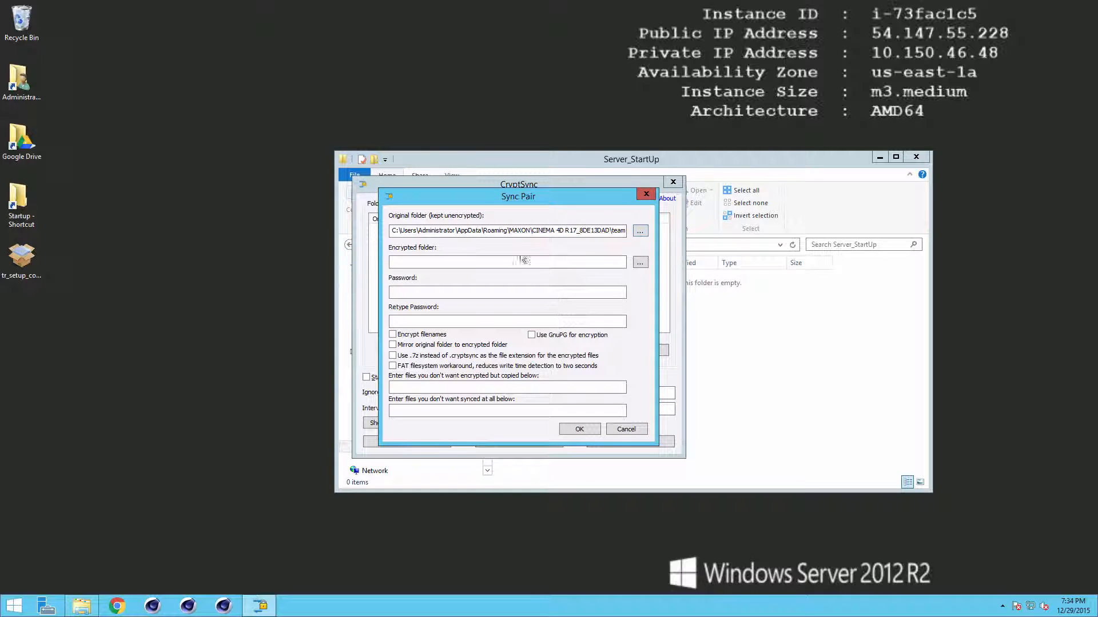
click(640, 231)
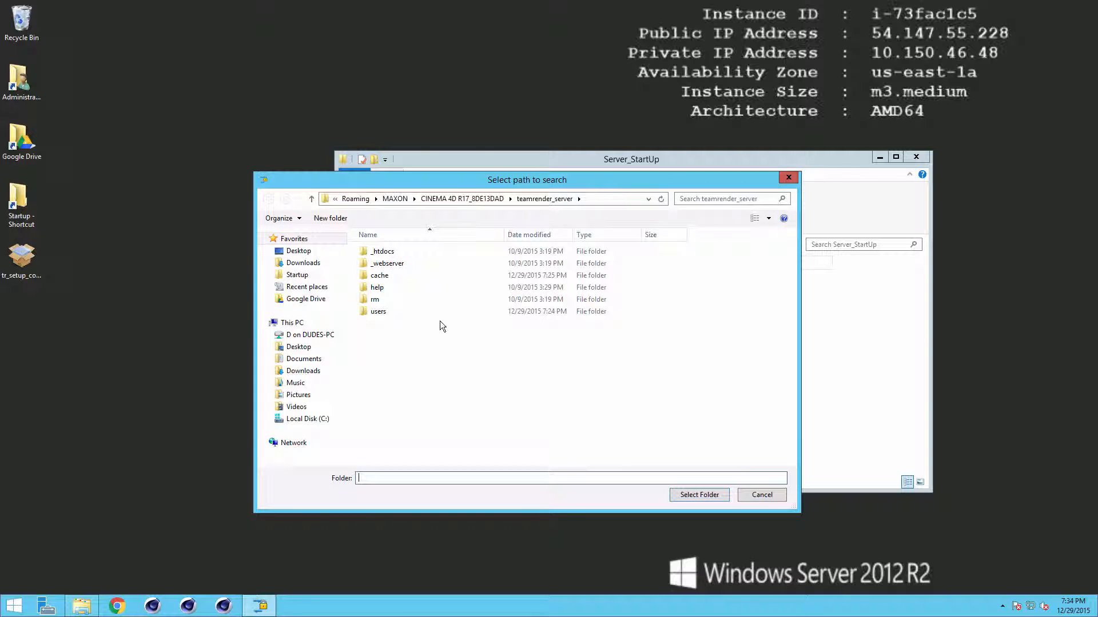
double_click(433, 311)
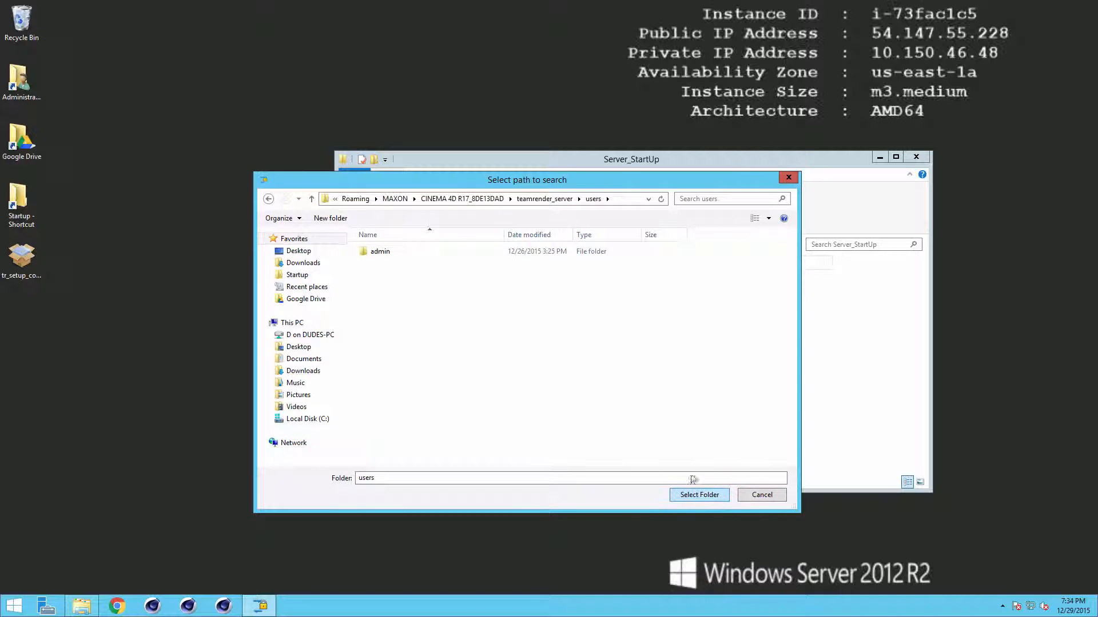
click(698, 495)
drag(557, 230, 622, 231)
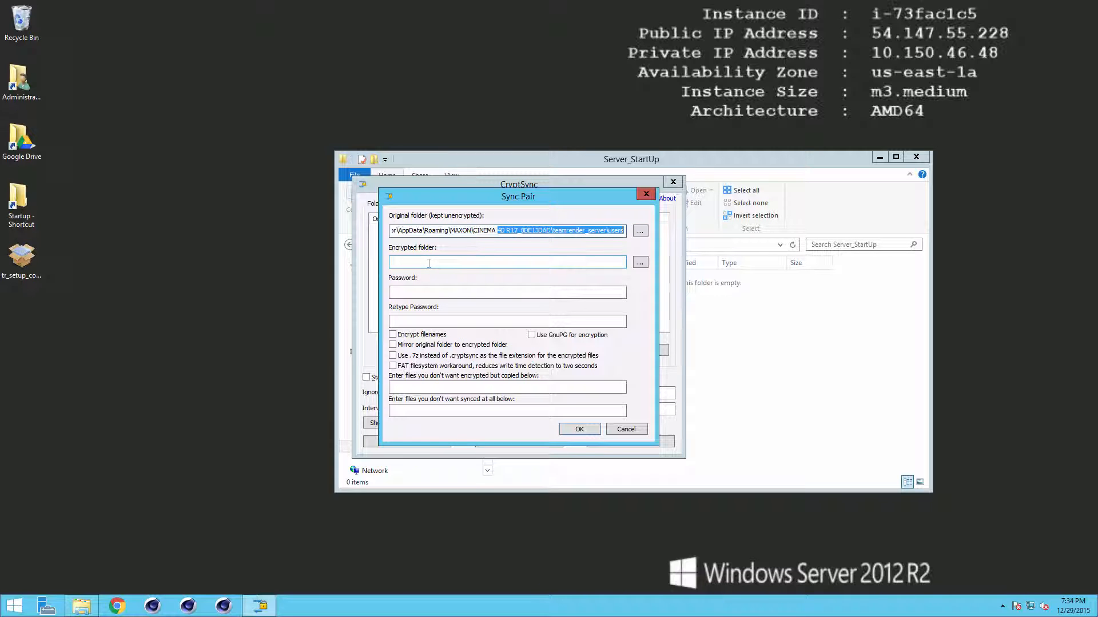
Step: Set the encrypted folder to Google Drive\Cloud_Repos
click(498, 262)
click(640, 263)
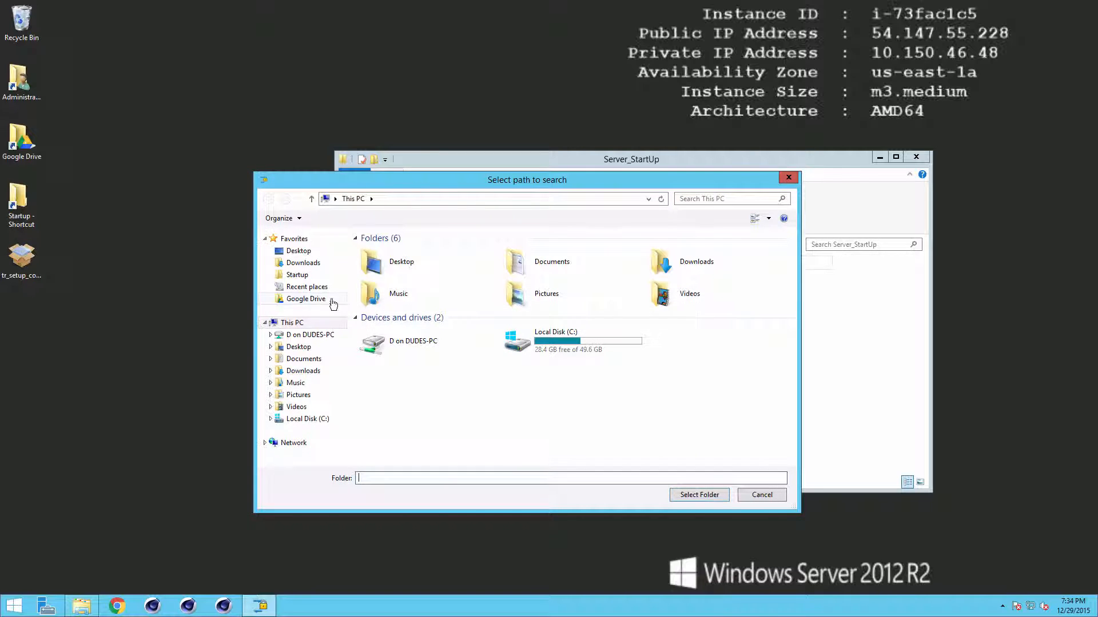
click(309, 298)
click(390, 251)
double_click(391, 251)
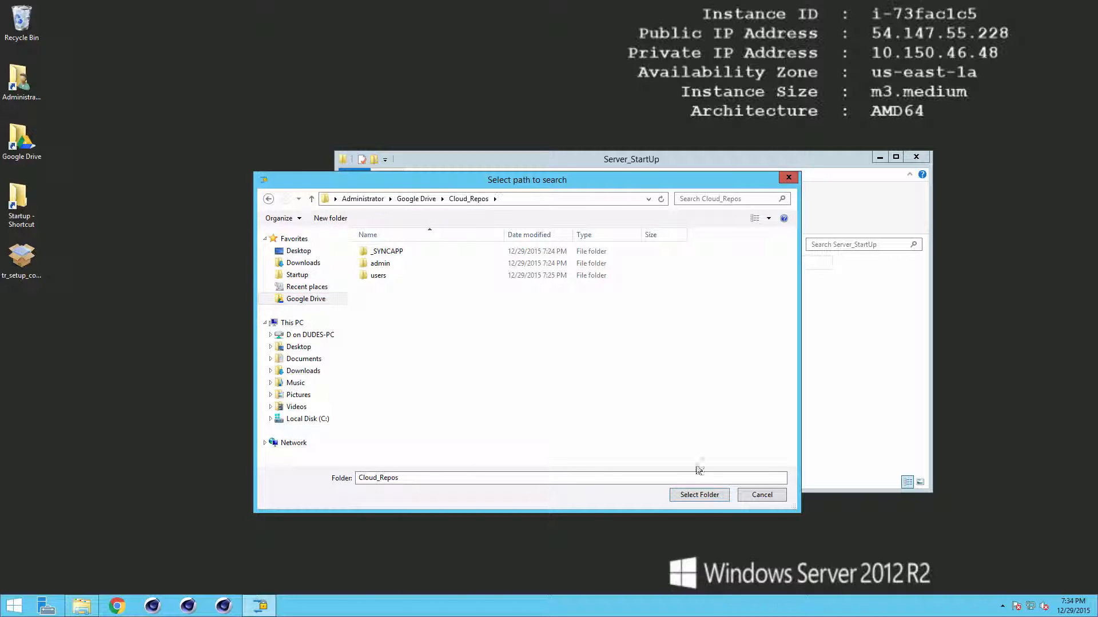
click(693, 495)
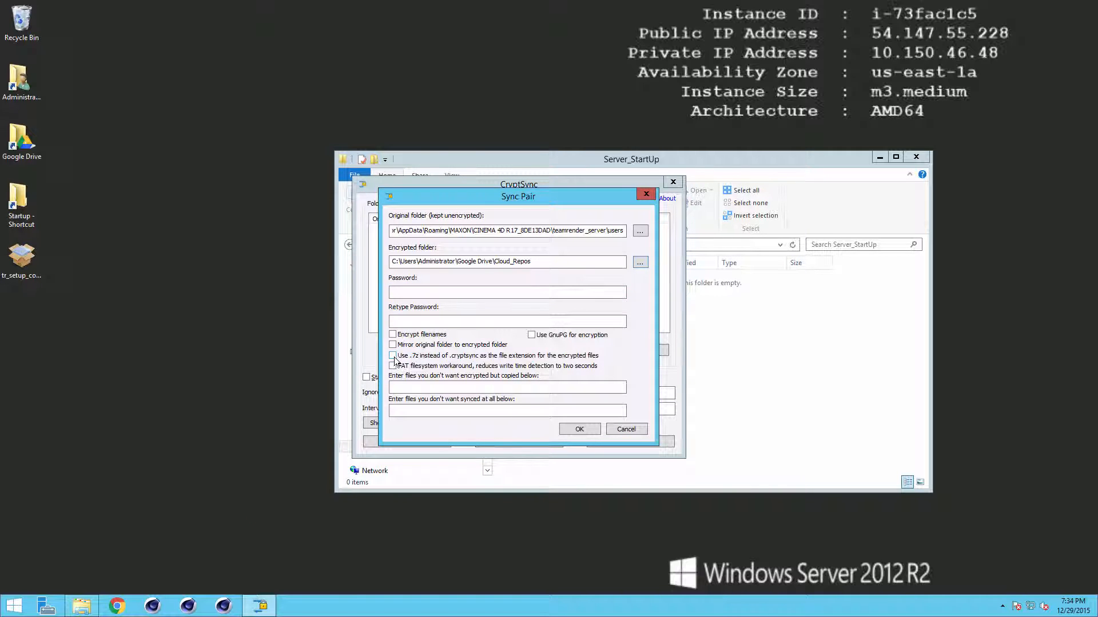
Step: Use .7z extensions and save the pair, checking its 1-minute full-scan interval
click(414, 358)
click(580, 429)
double_click(652, 410)
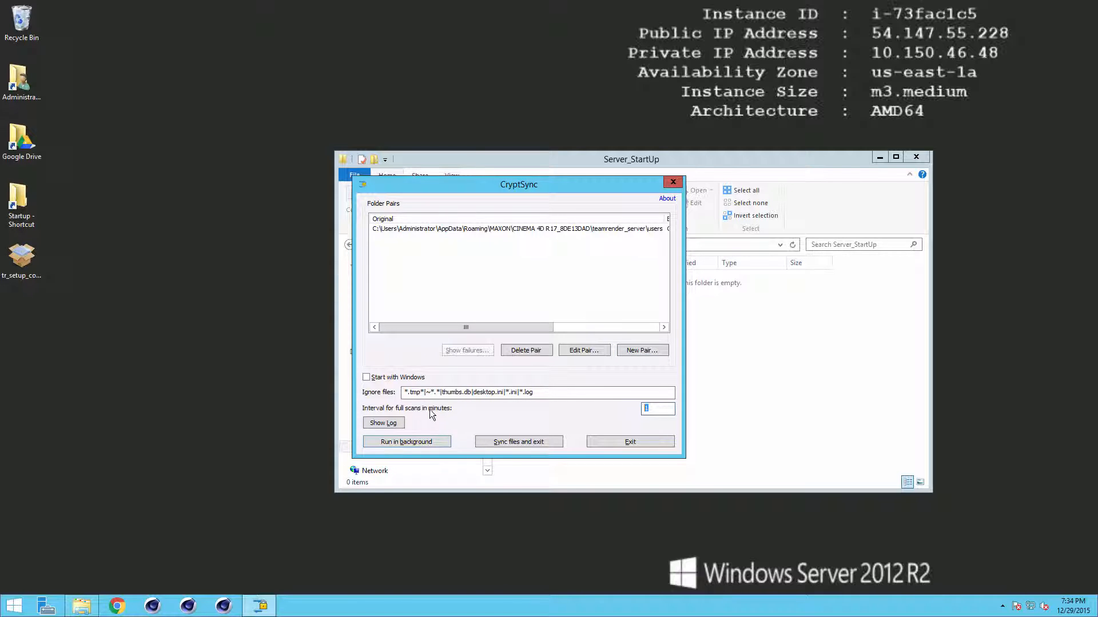
click(561, 393)
Step: Create a shortcut to CryptSync.exe in Program Files (x86)\CryptSync
click(634, 443)
click(413, 447)
double_click(554, 303)
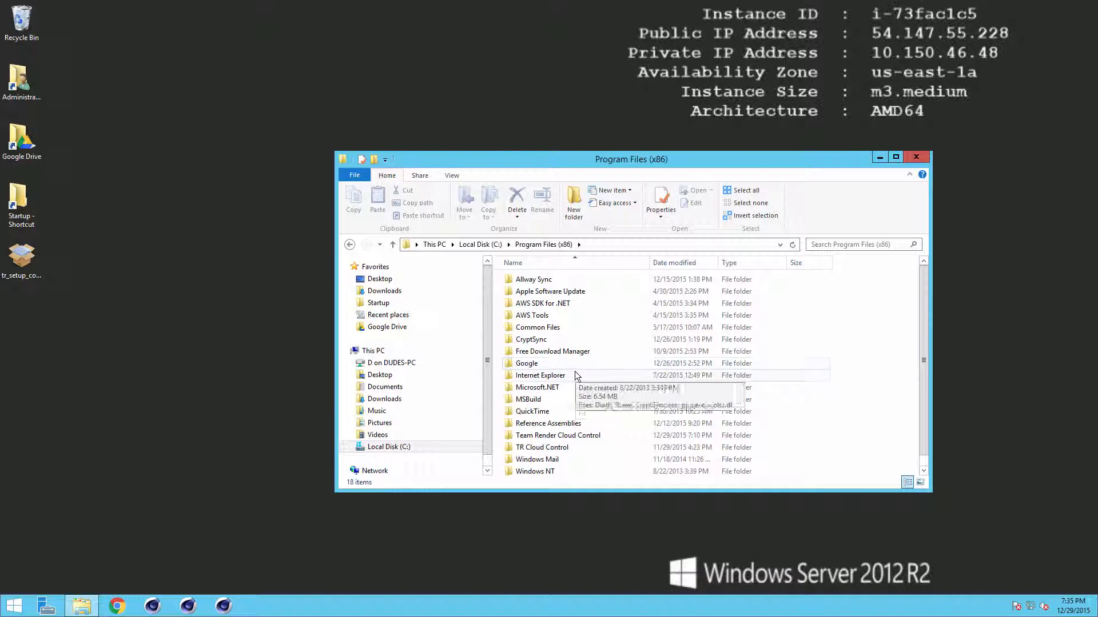
double_click(531, 339)
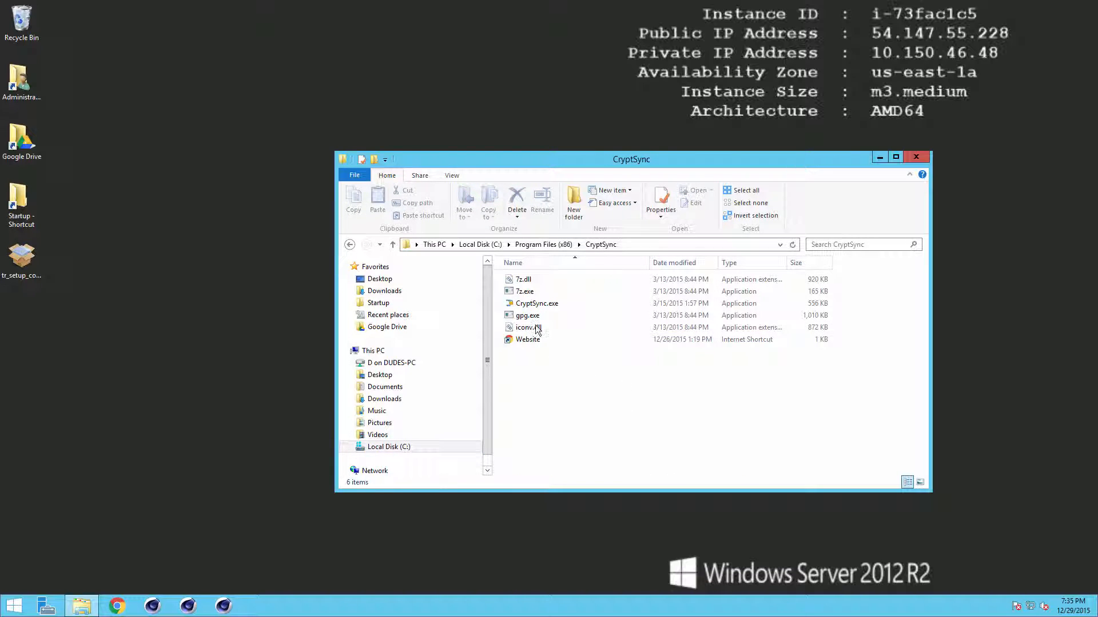
click(539, 305)
right_click(538, 306)
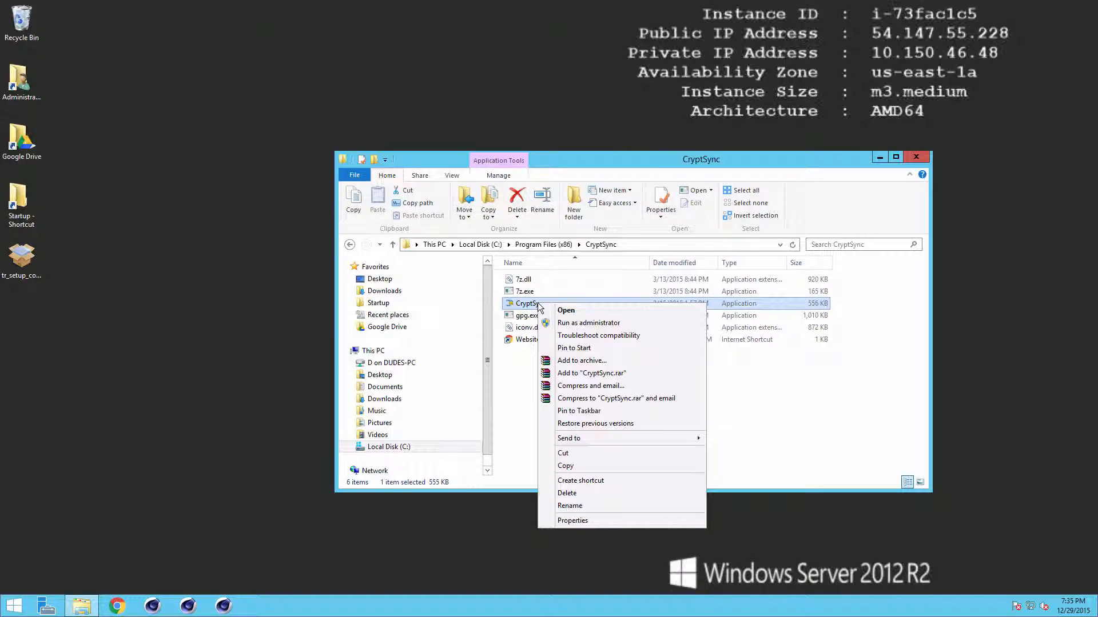
click(617, 481)
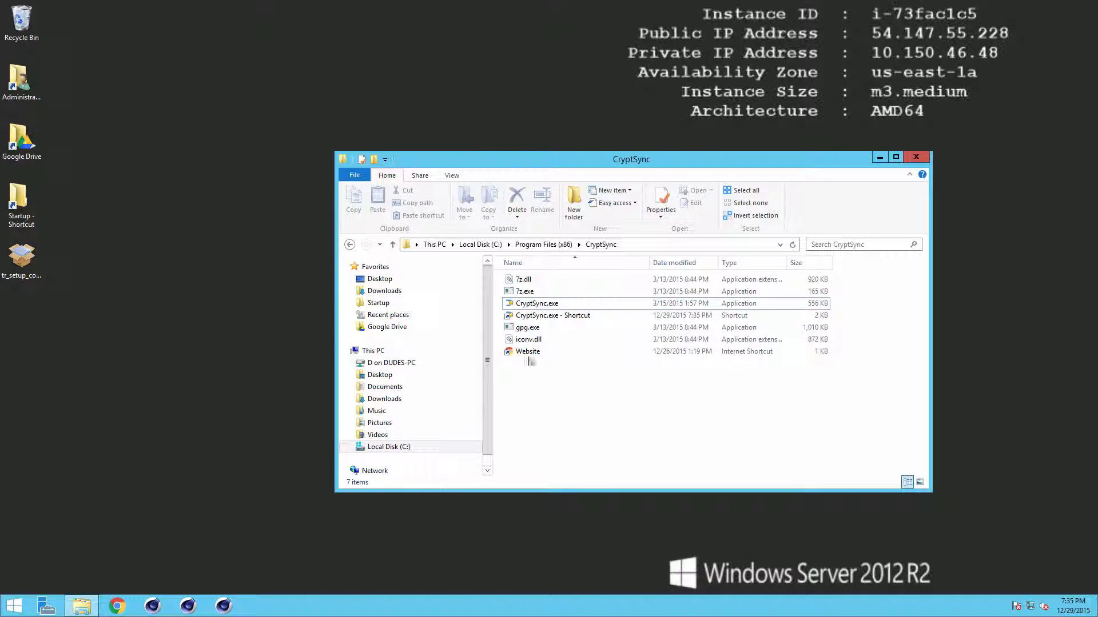
Step: Move the new CryptSync shortcut into TRCC\Server_StartUp
key(ctrl+x)
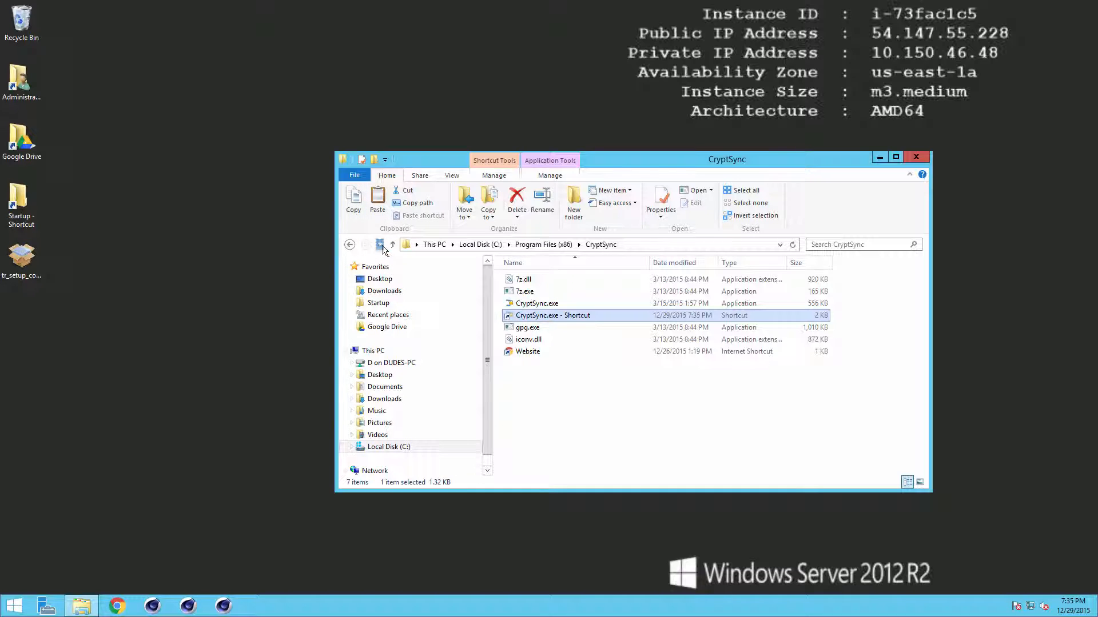
click(380, 244)
key(Return)
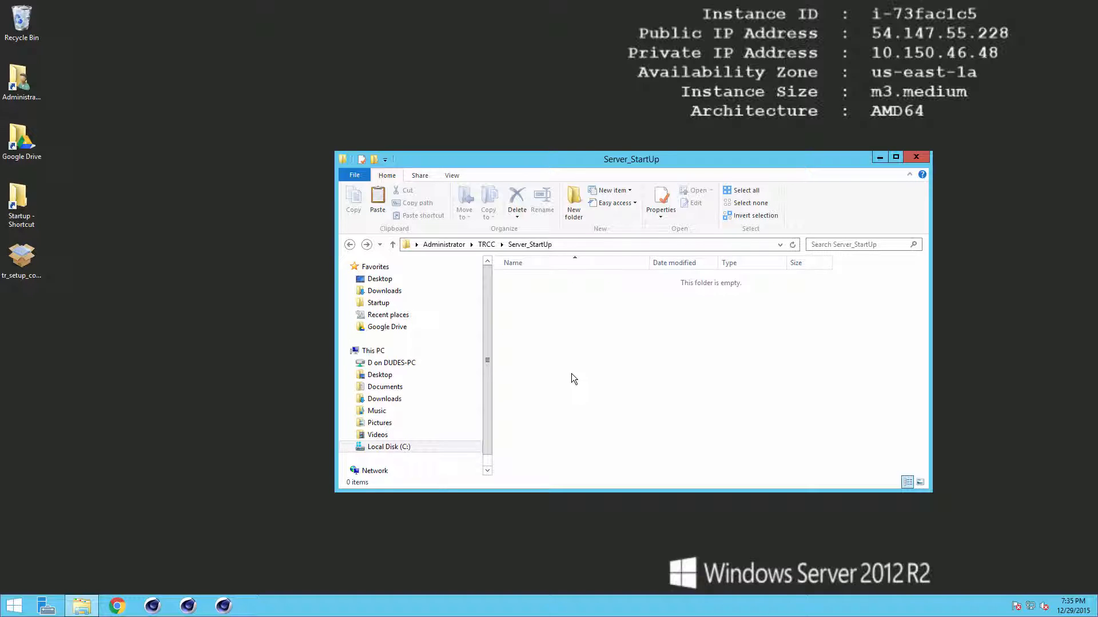
key(ctrl+v)
click(568, 351)
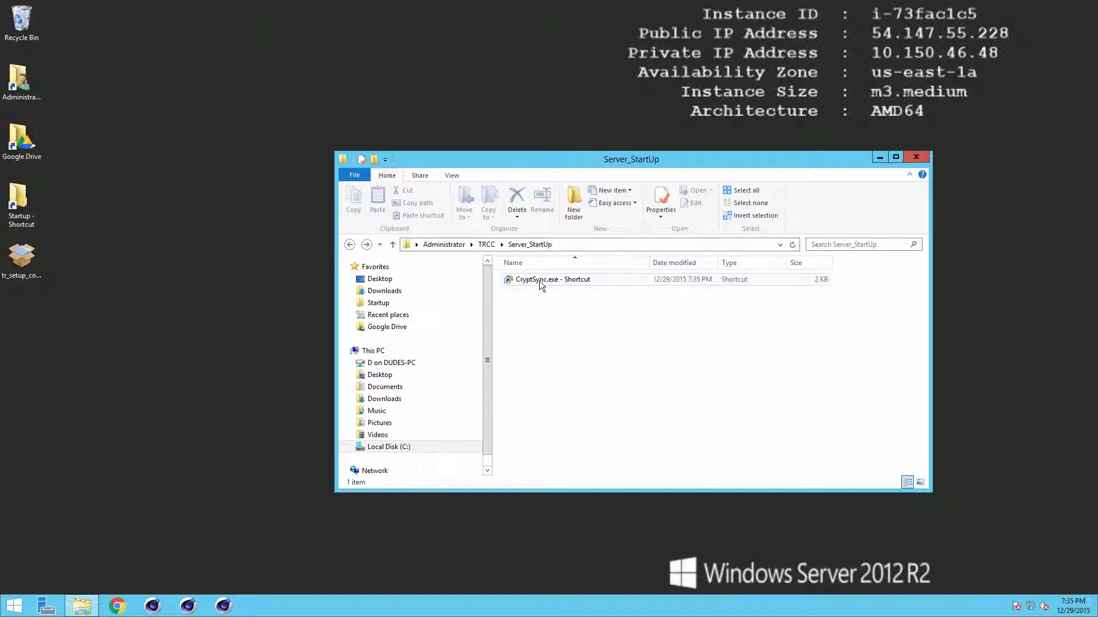
right_click(540, 280)
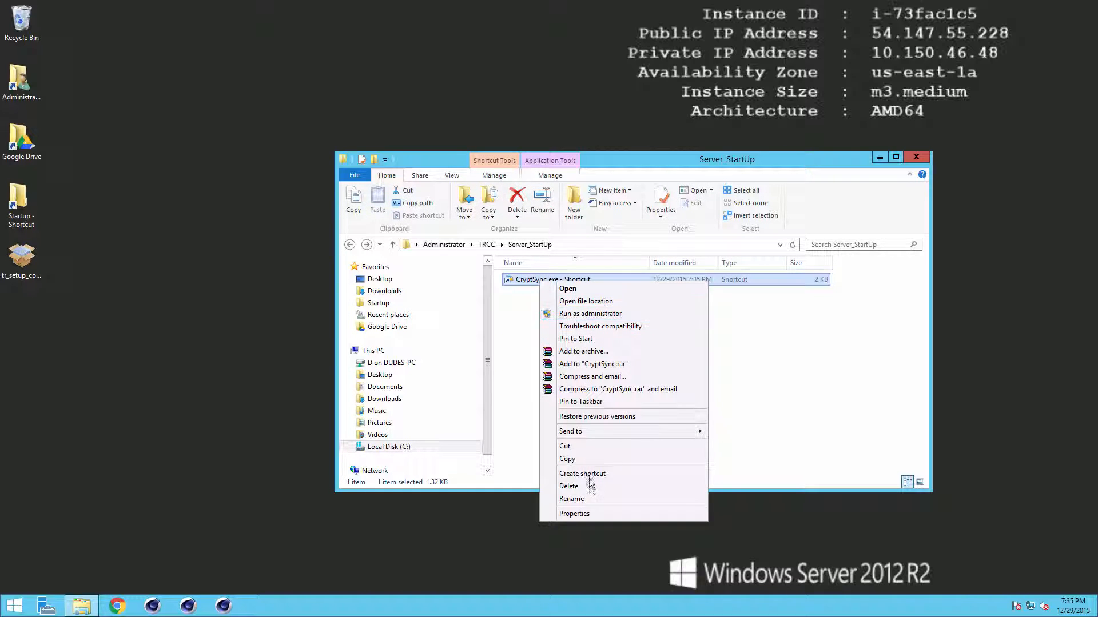
Step: Append /tray to the shortcut's Target and apply the change
click(573, 513)
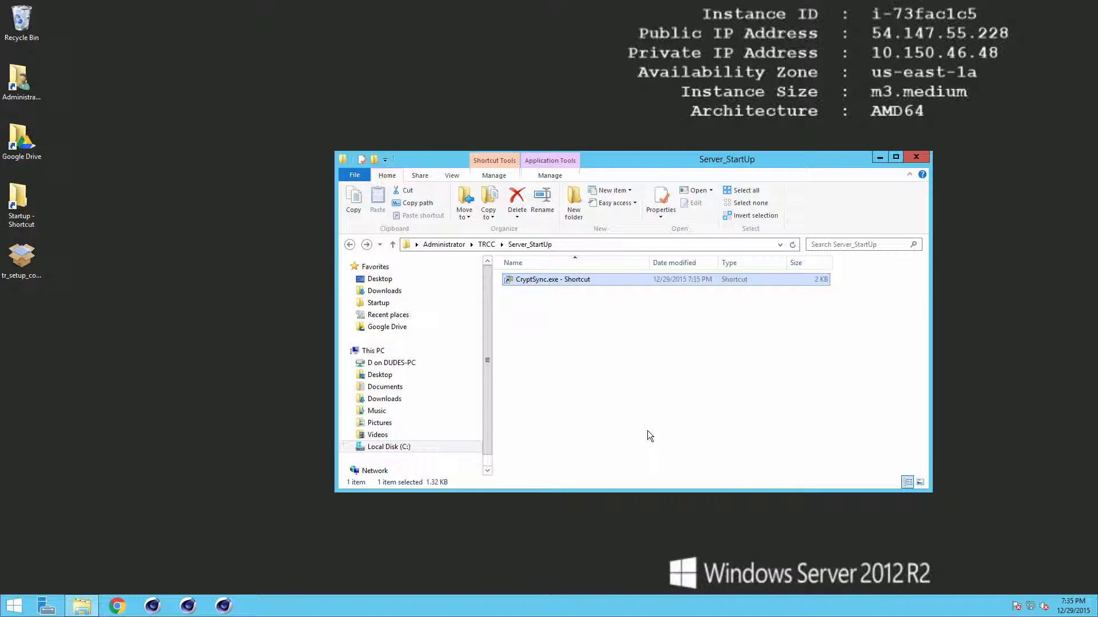
click(730, 396)
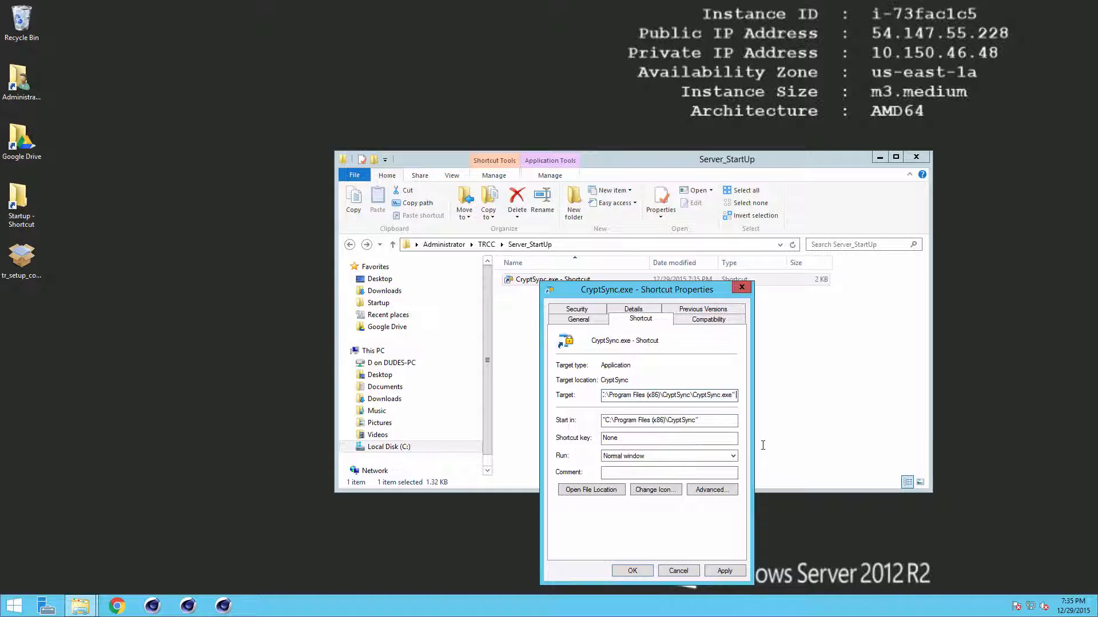
text(/tray)
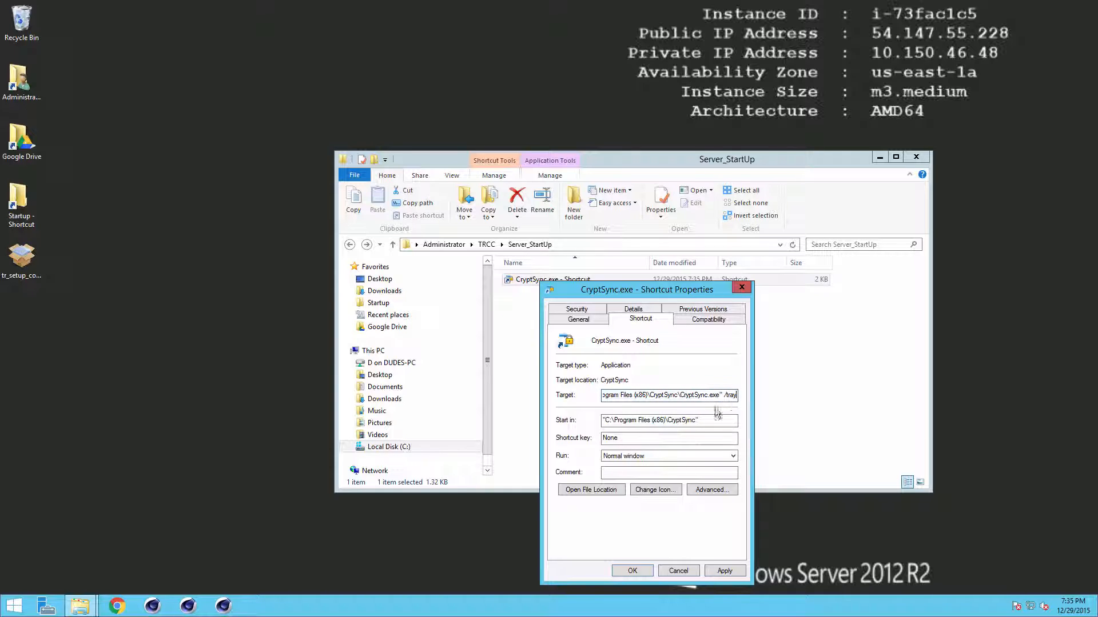
click(725, 570)
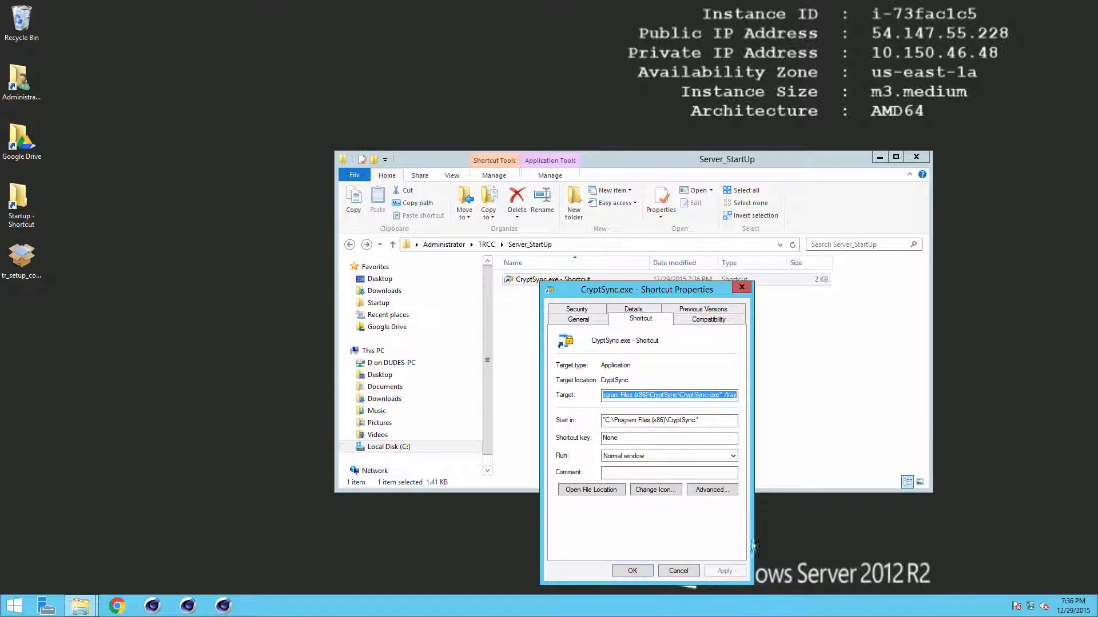
click(632, 570)
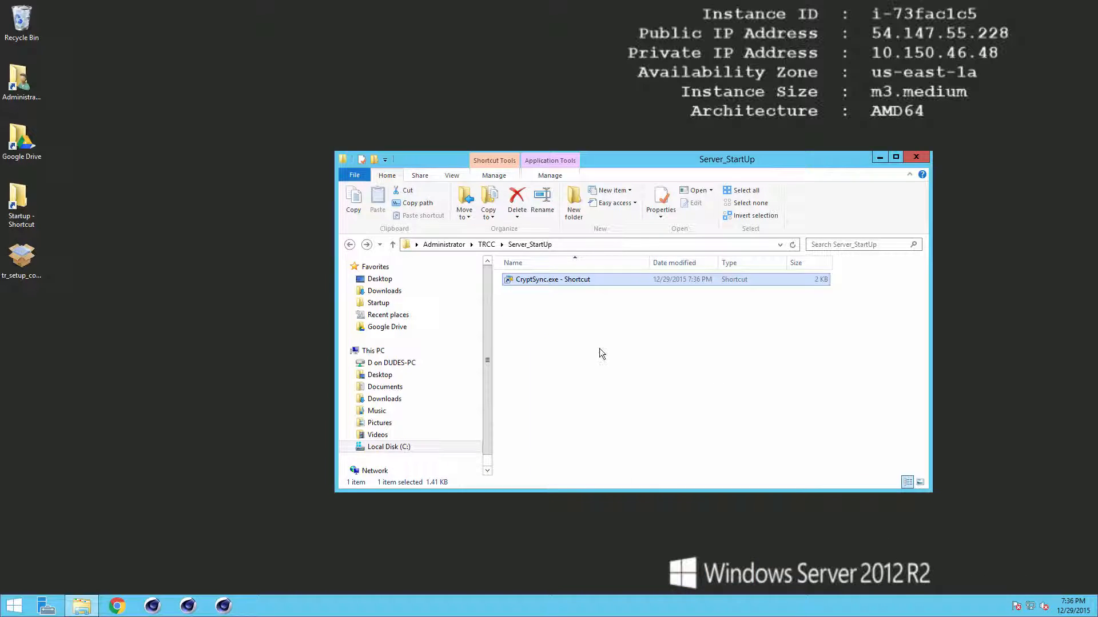
Step: Rename the shortcut to 'CryptSync'
click(571, 283)
key(F2)
text(CryptSync)
click(567, 307)
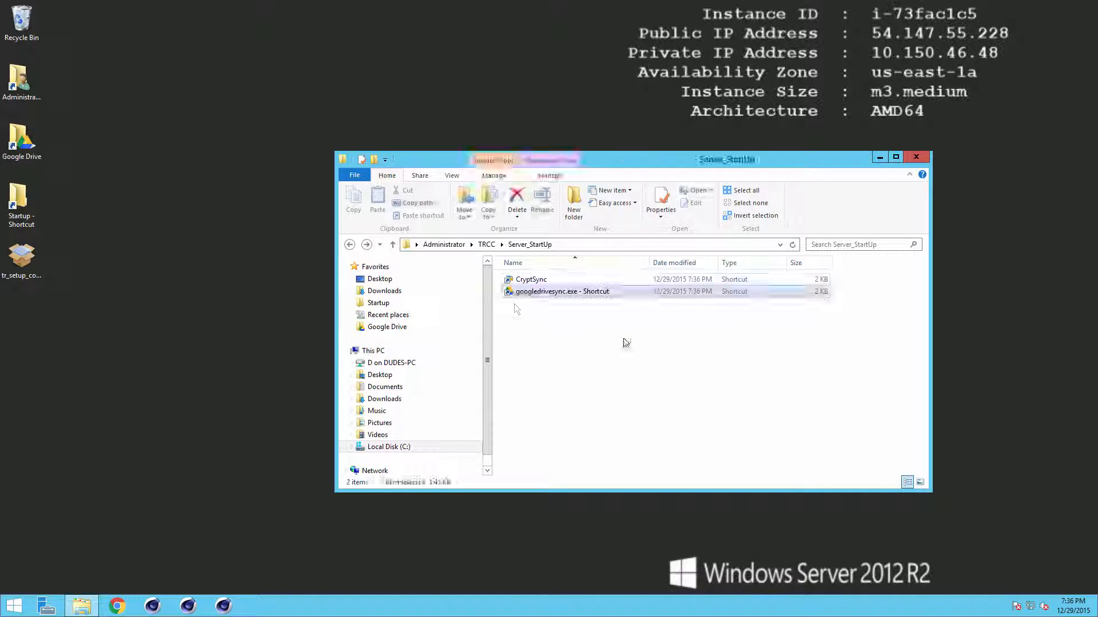
Step: Paste a googledrivesync.exe shortcut into Server_StartUp beside CryptSync and launch Google Drive sync from it
click(625, 343)
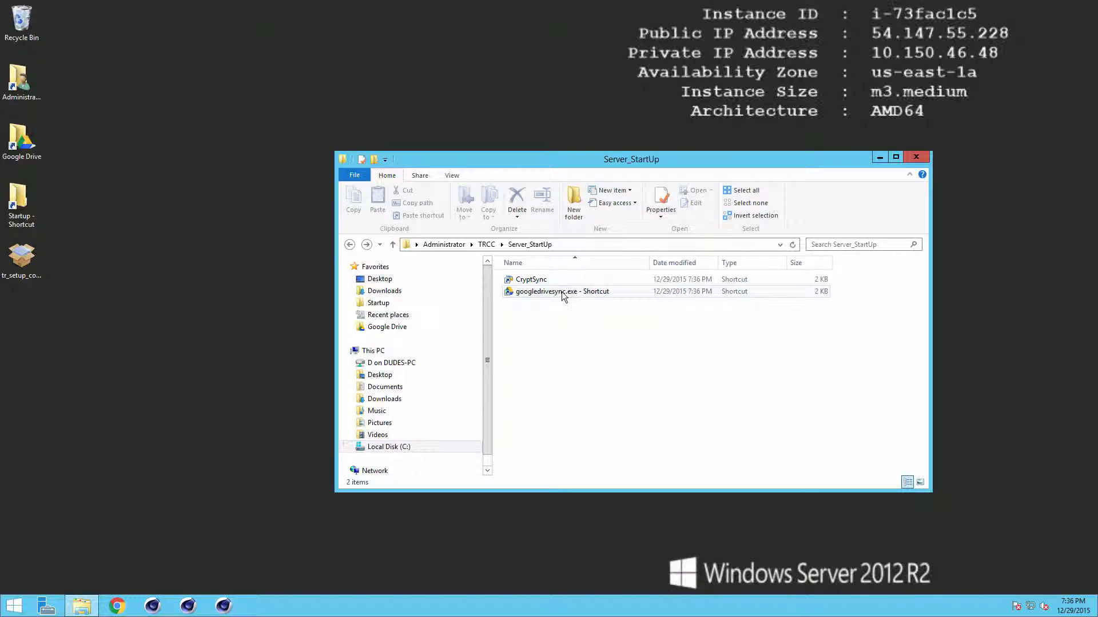
click(532, 280)
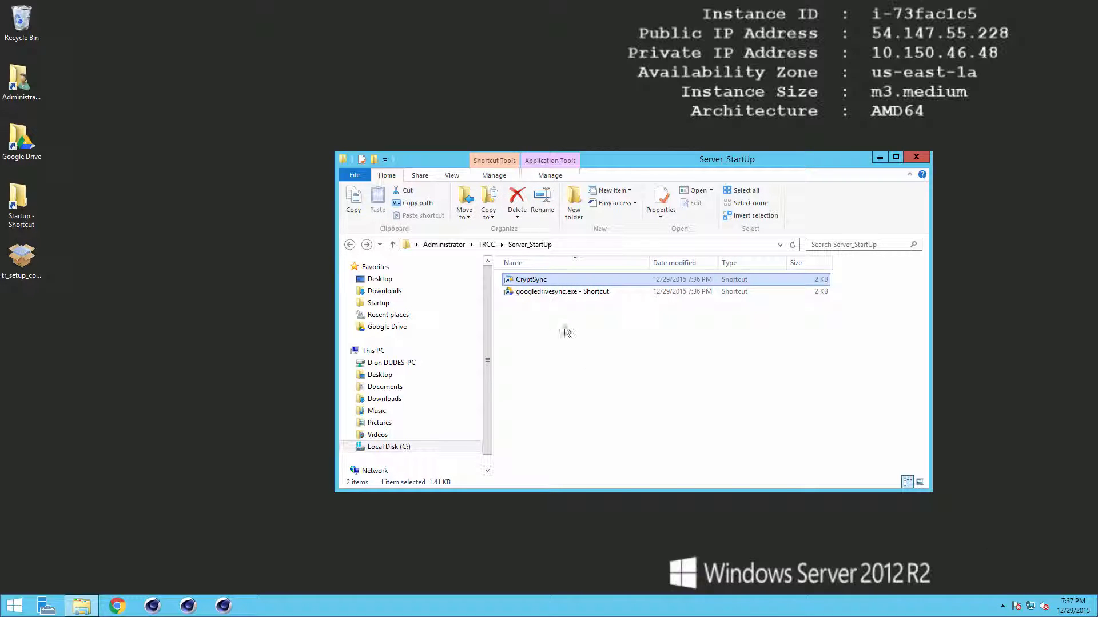
click(1002, 606)
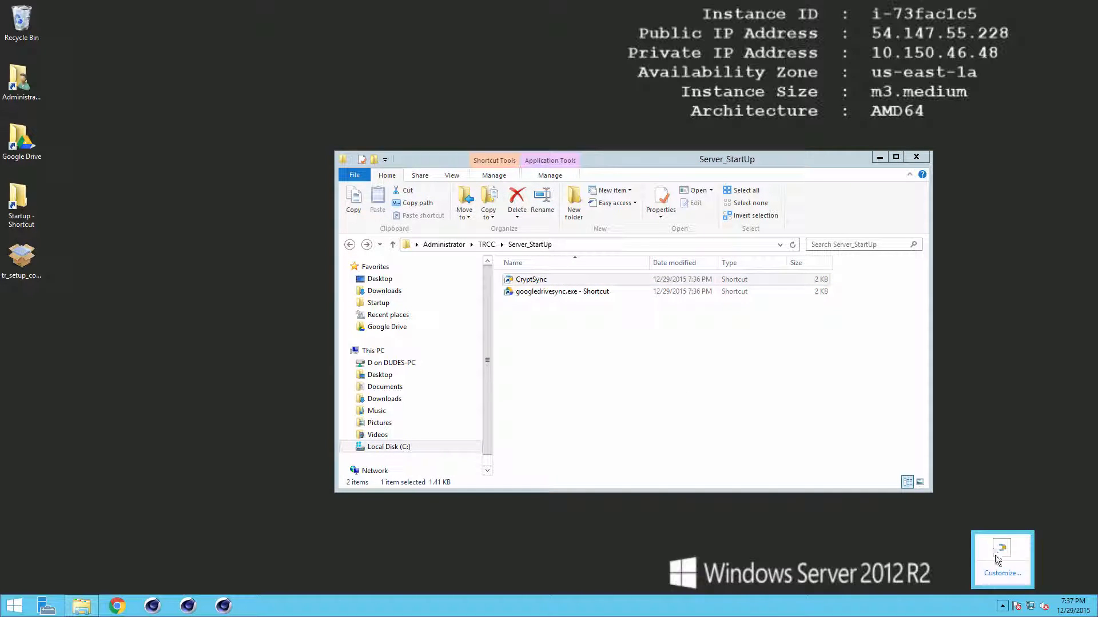
click(581, 344)
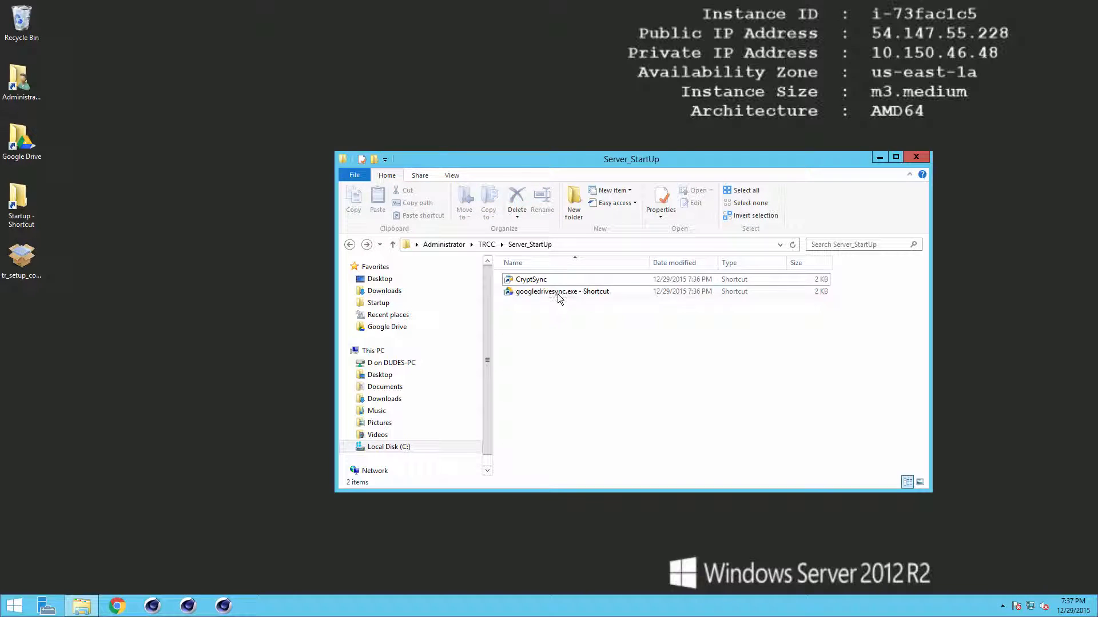
double_click(557, 293)
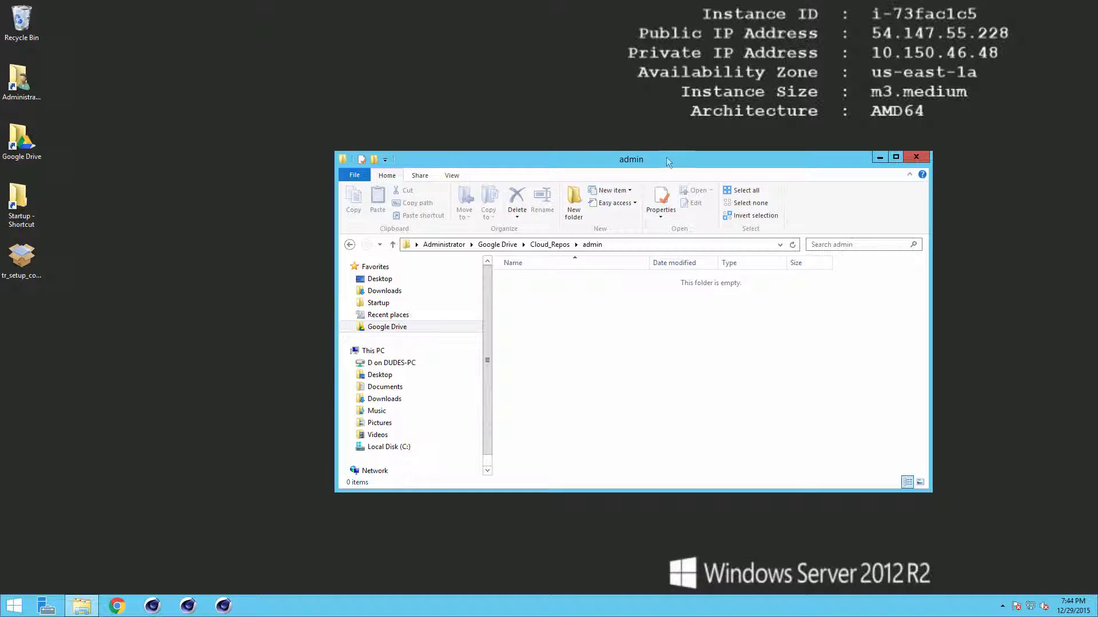
Step: Close the empty Cloud_Repos admin folder window and bring up the Shut down or sign out options
drag(667, 157, 620, 167)
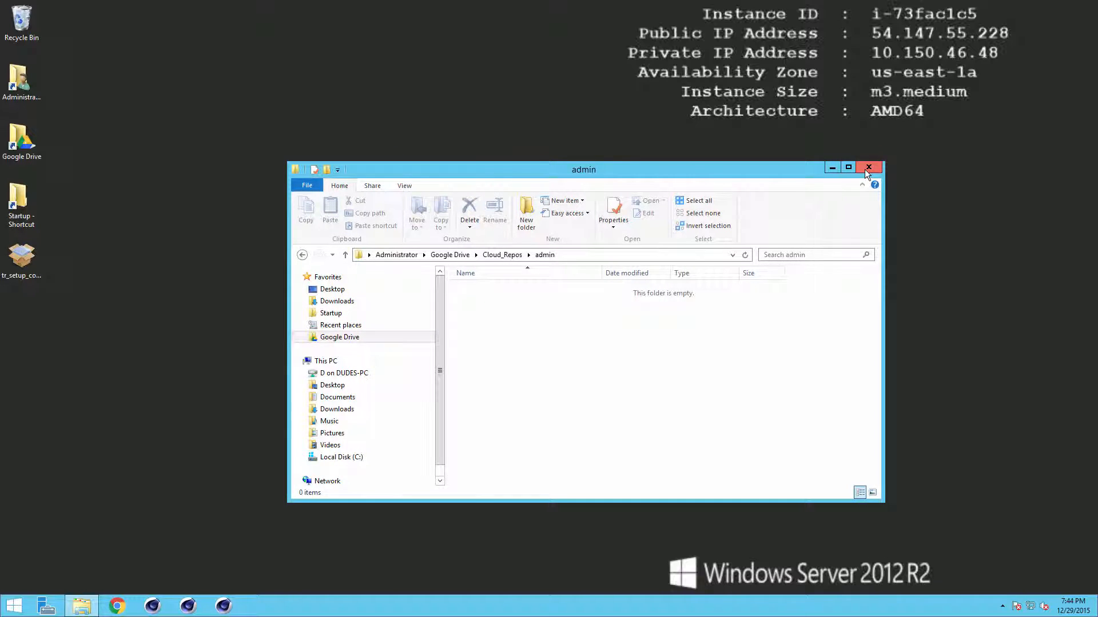
click(866, 168)
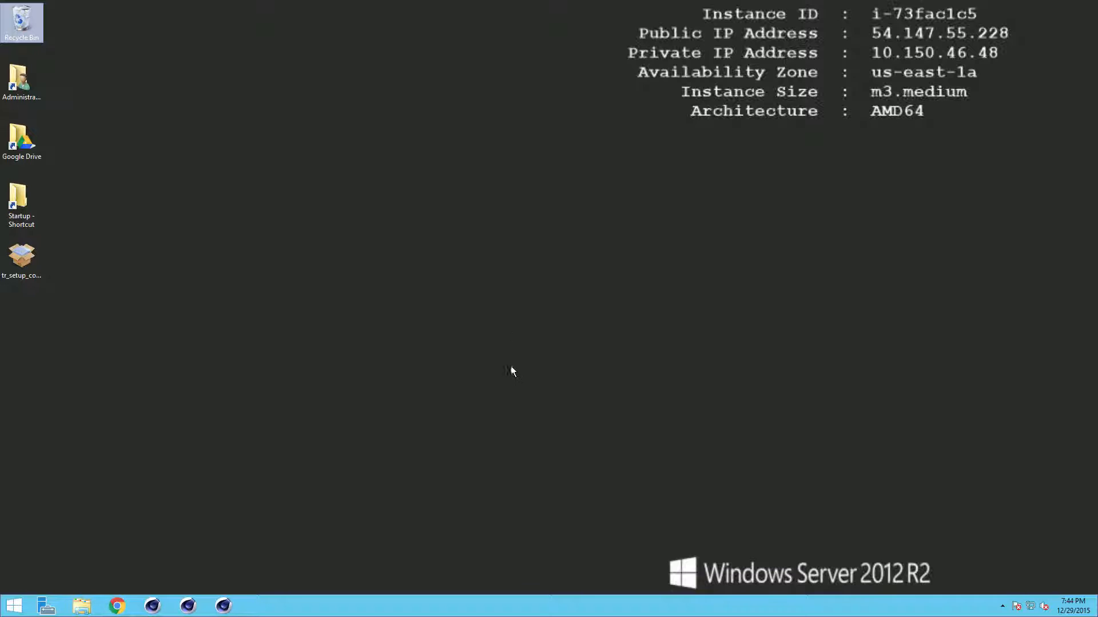
right_click(20, 605)
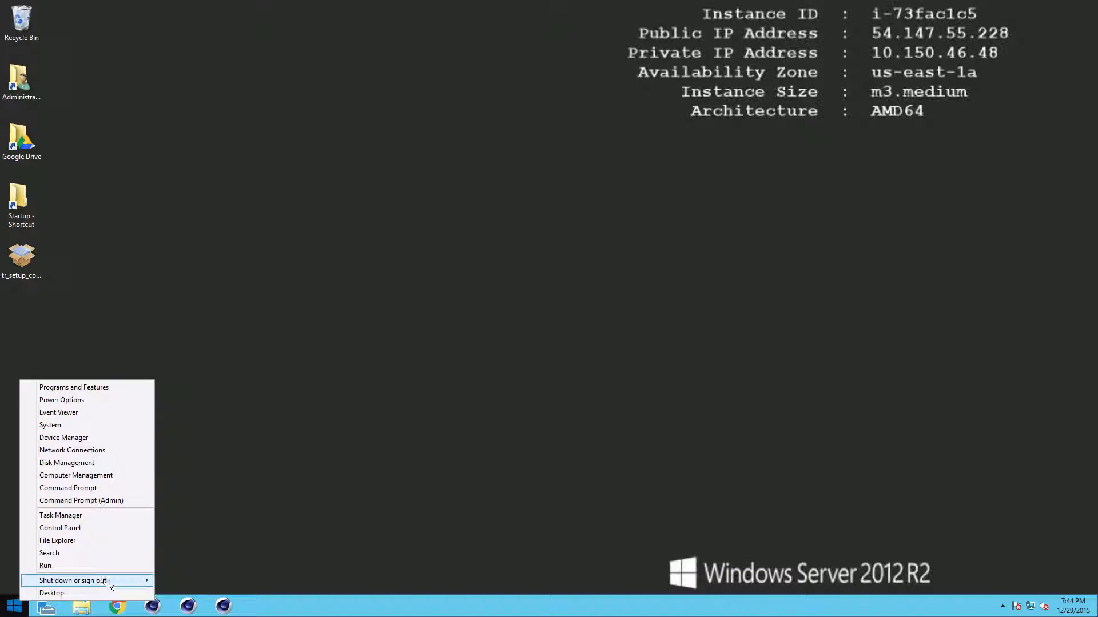
mouse_move(112, 580)
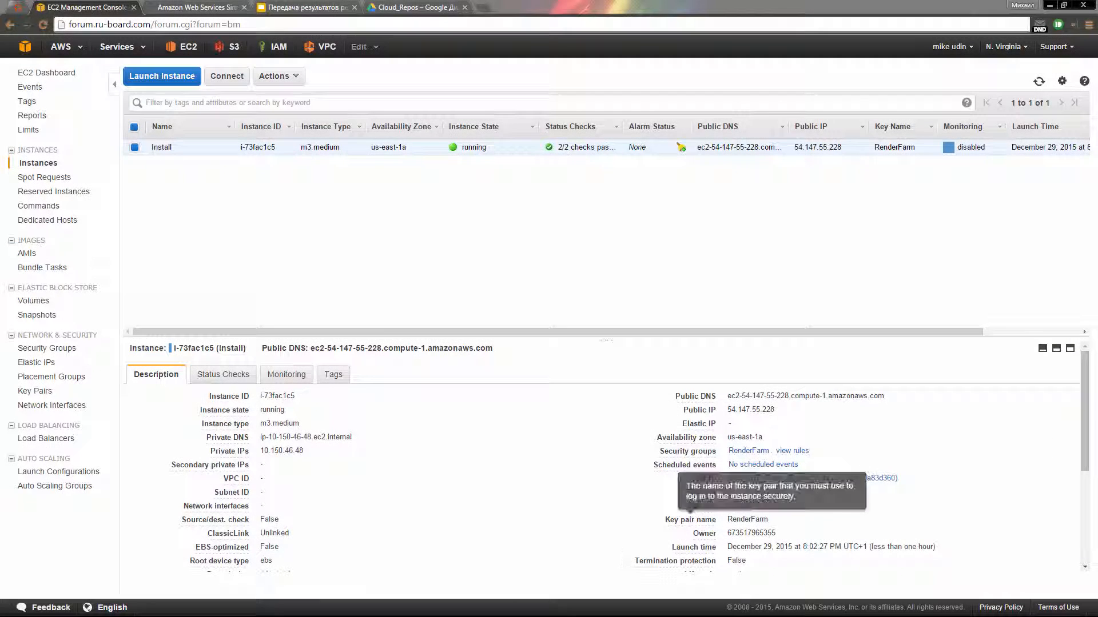
Step: From the Pushbullet thread, open the Team Render Server monitor link in the latest message
click(1058, 24)
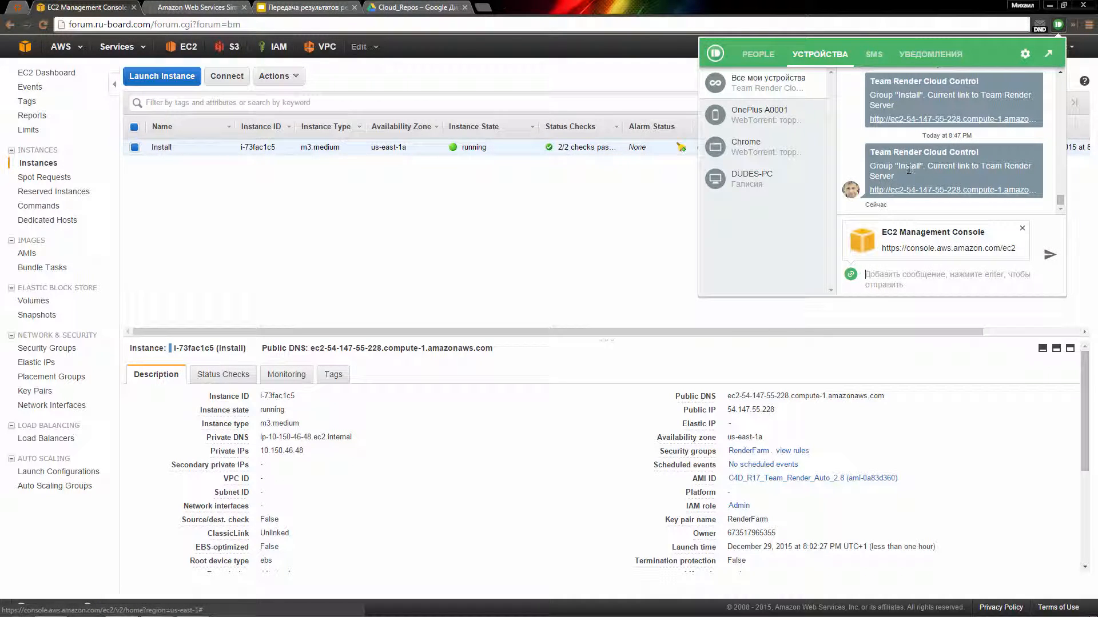
click(1020, 229)
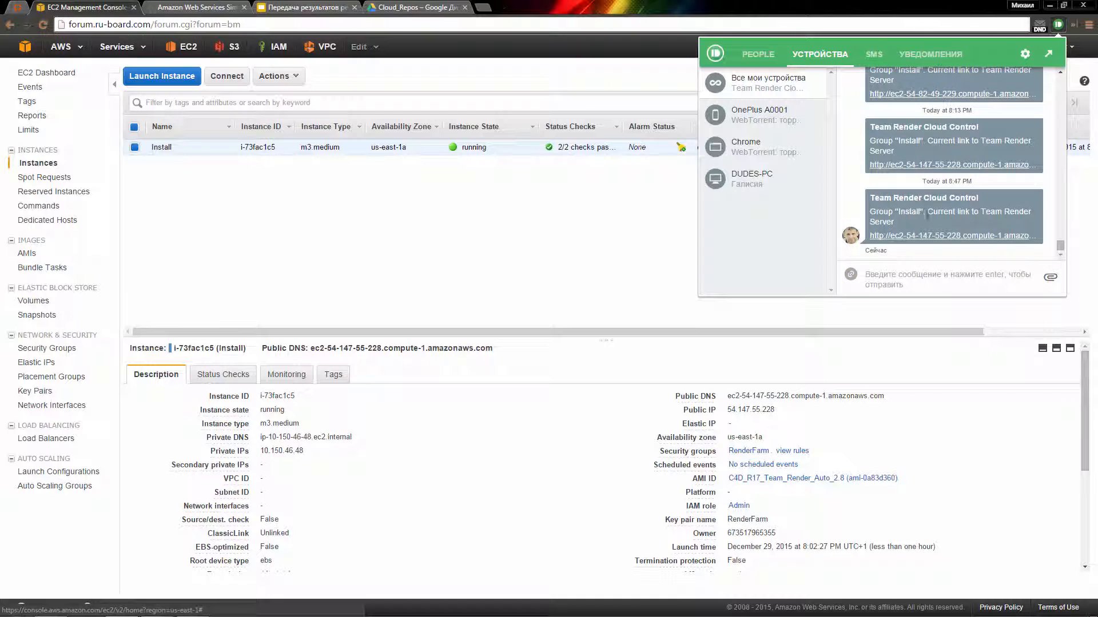
click(965, 236)
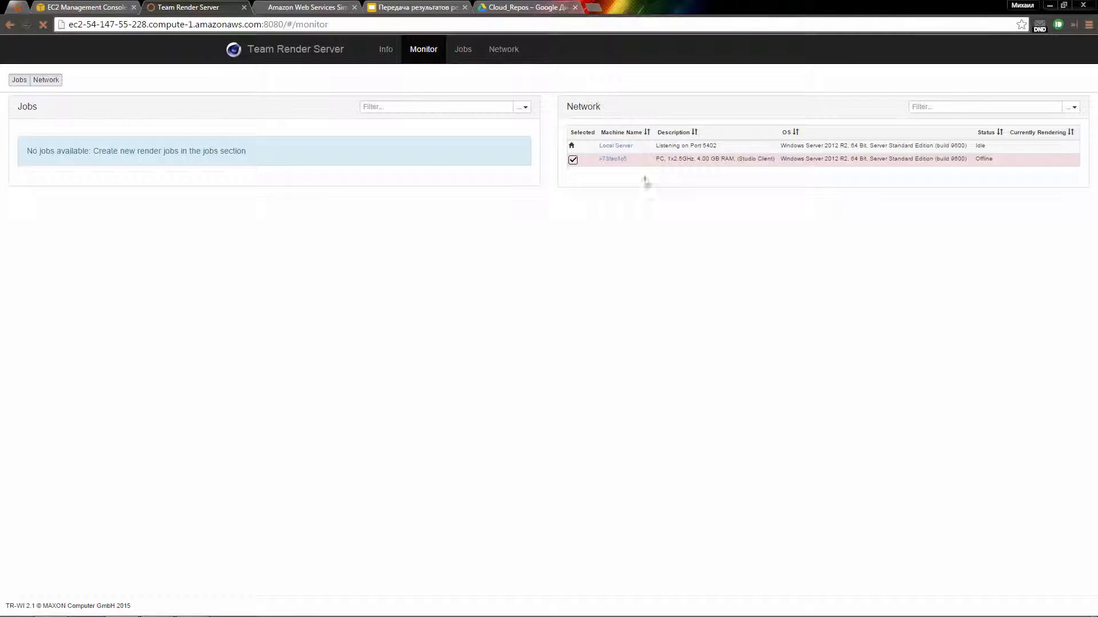
Step: Create a new render job named 'test' in the Team Render Server jobs view
click(466, 57)
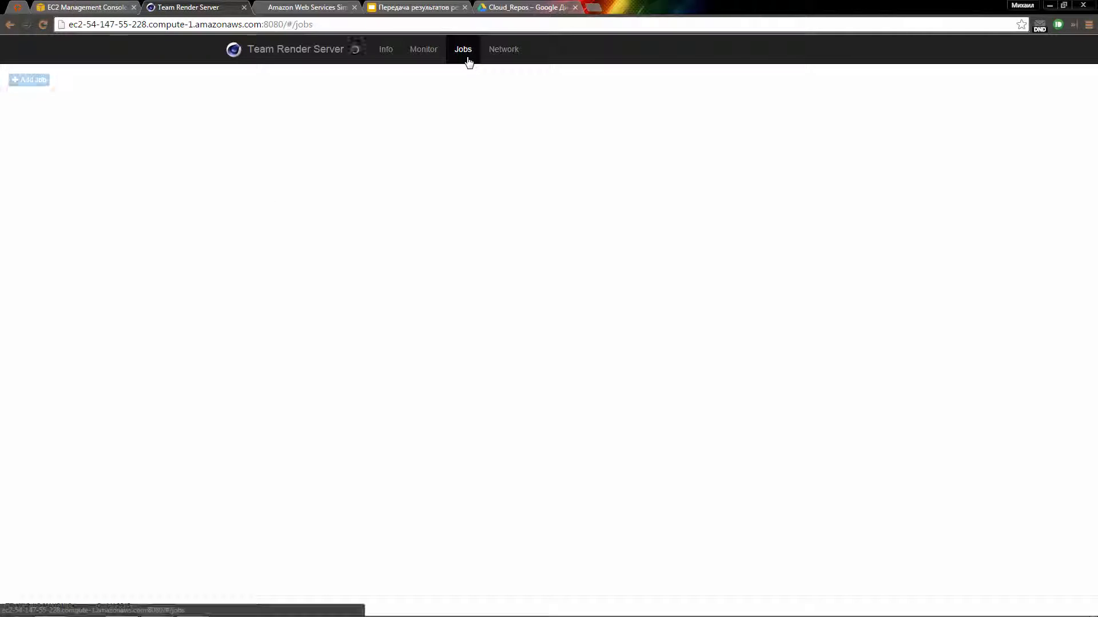
click(422, 54)
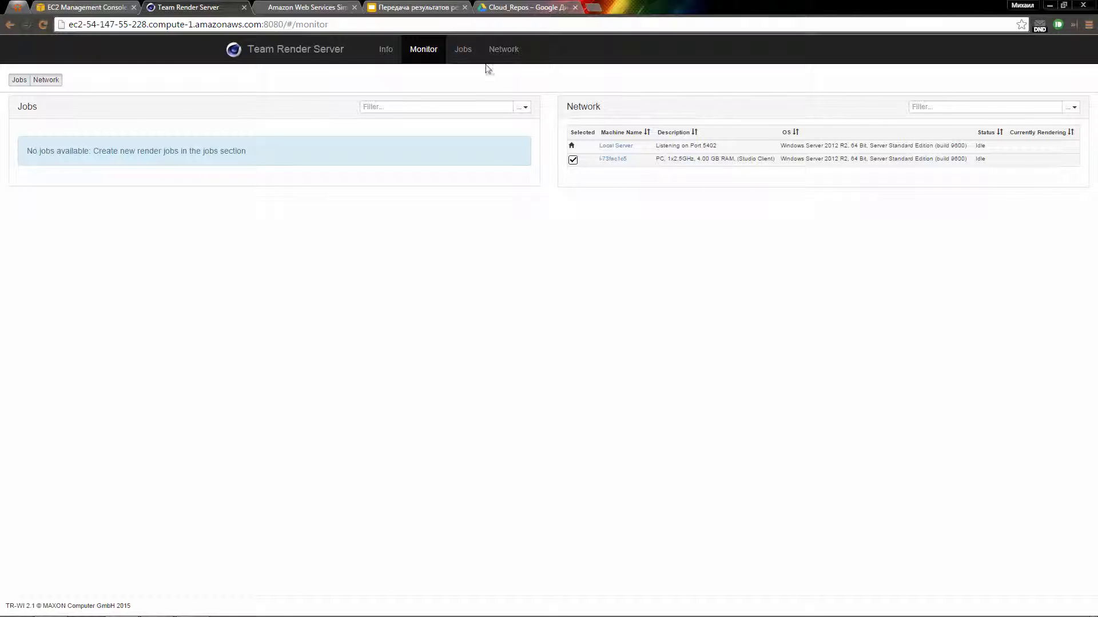
click(463, 50)
click(29, 80)
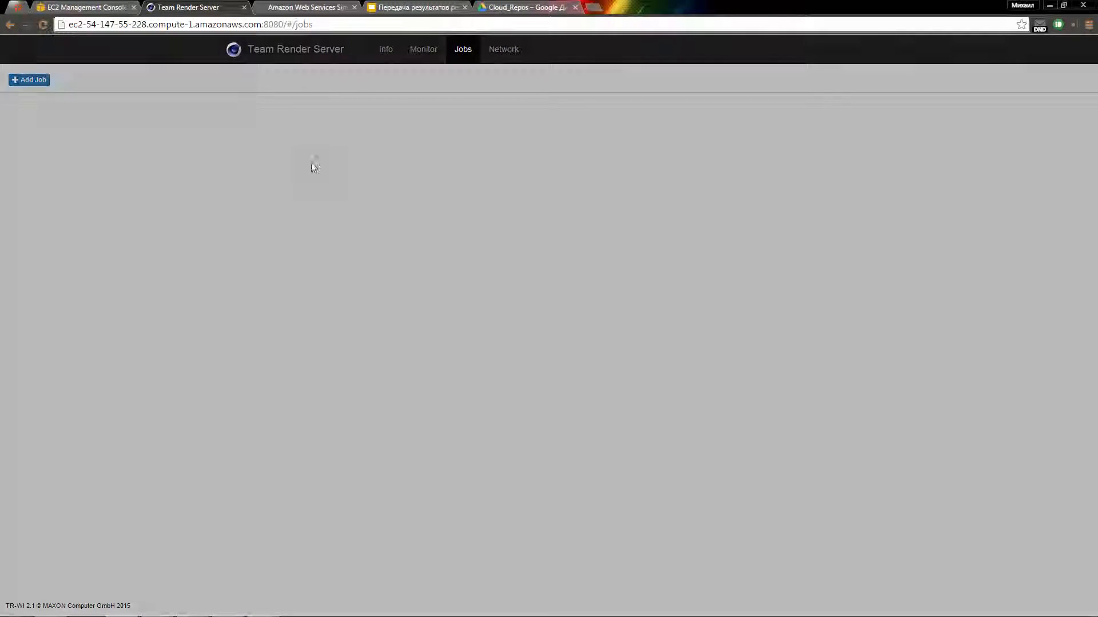
text(test)
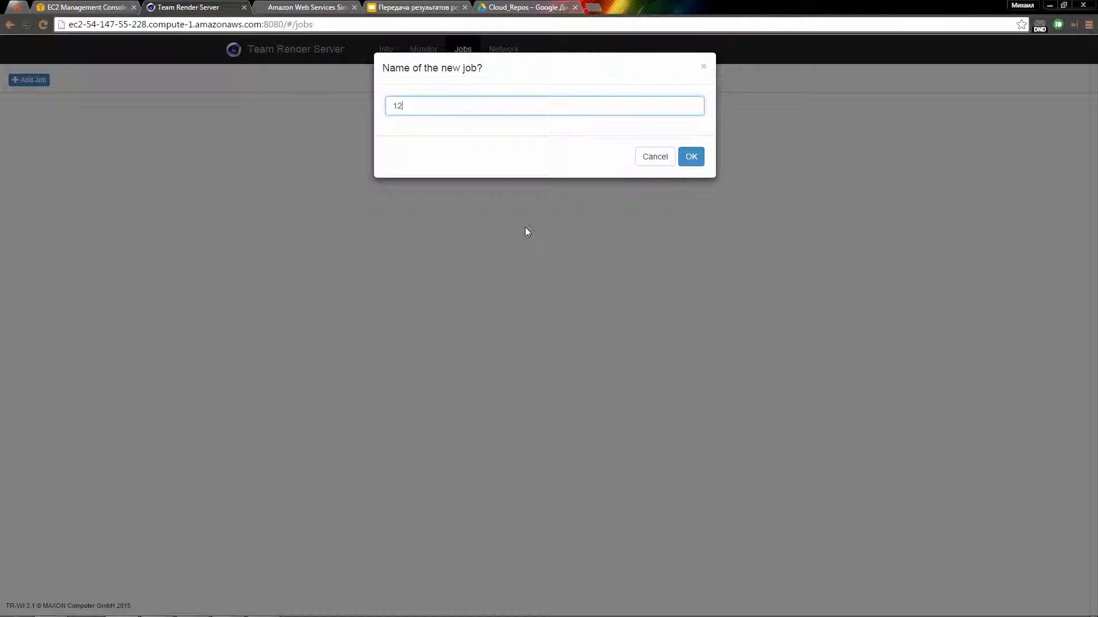
click(689, 159)
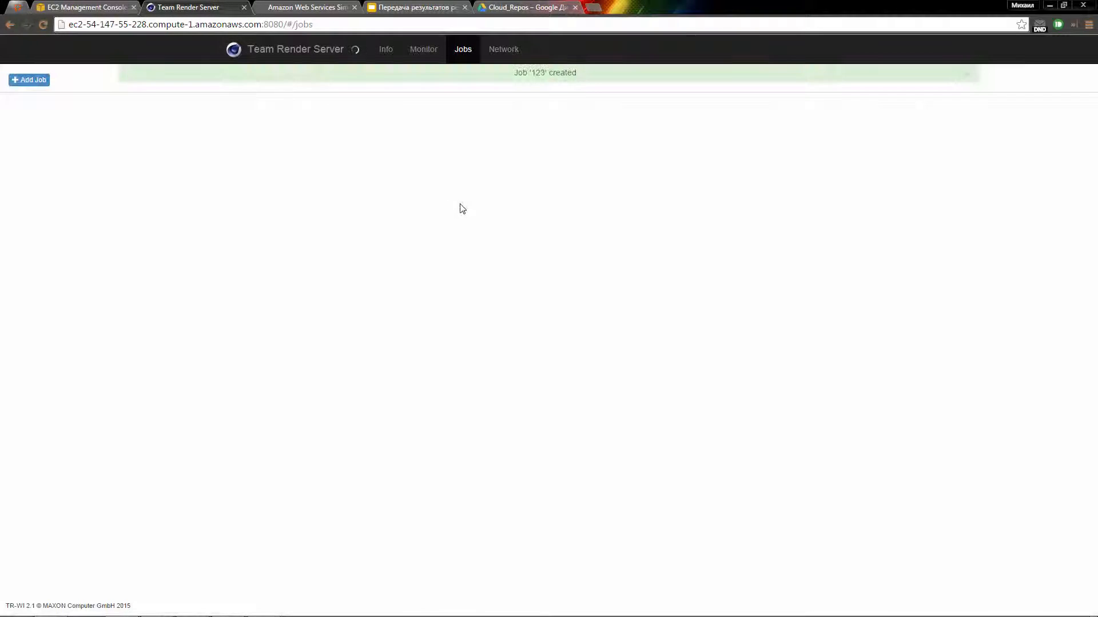
Step: Upload 2_balls_rebus.zip from the Desktop to job 123 and start rendering it
click(444, 250)
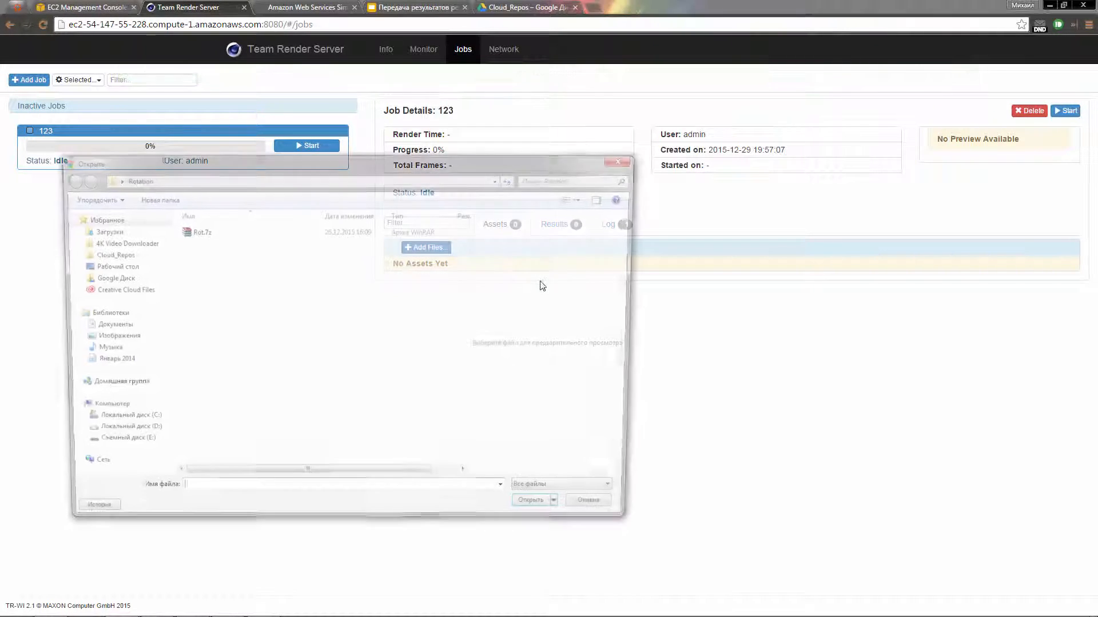
click(122, 269)
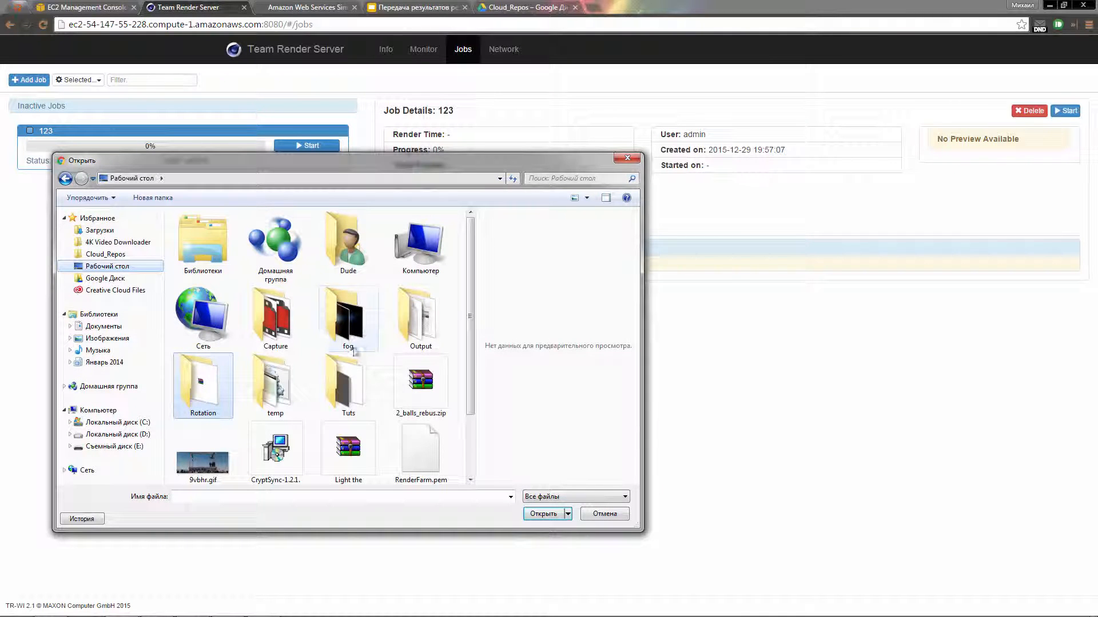
click(430, 386)
click(539, 514)
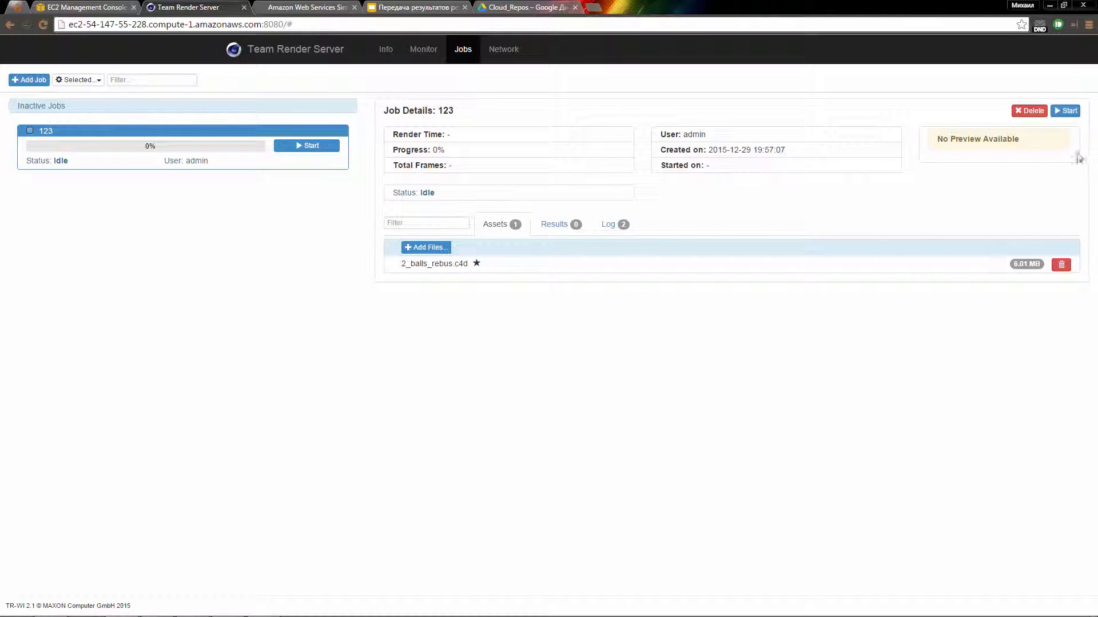
click(1066, 111)
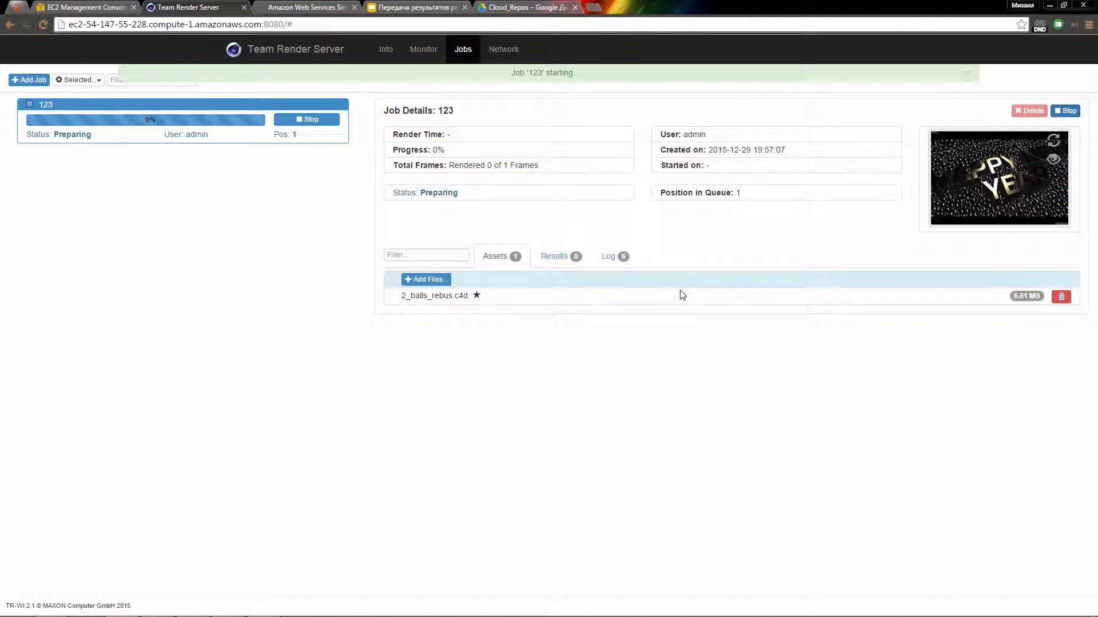
click(99, 11)
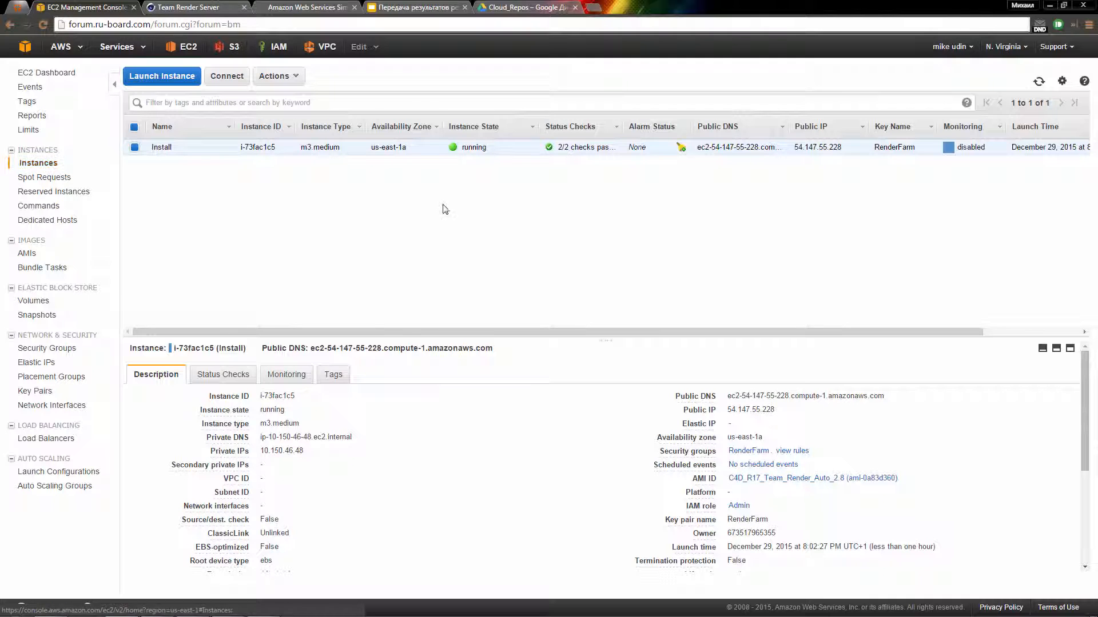
Step: Show the TR Action, TR Monitoring, TR Time and Team Render tag columns in the instance list
click(1062, 82)
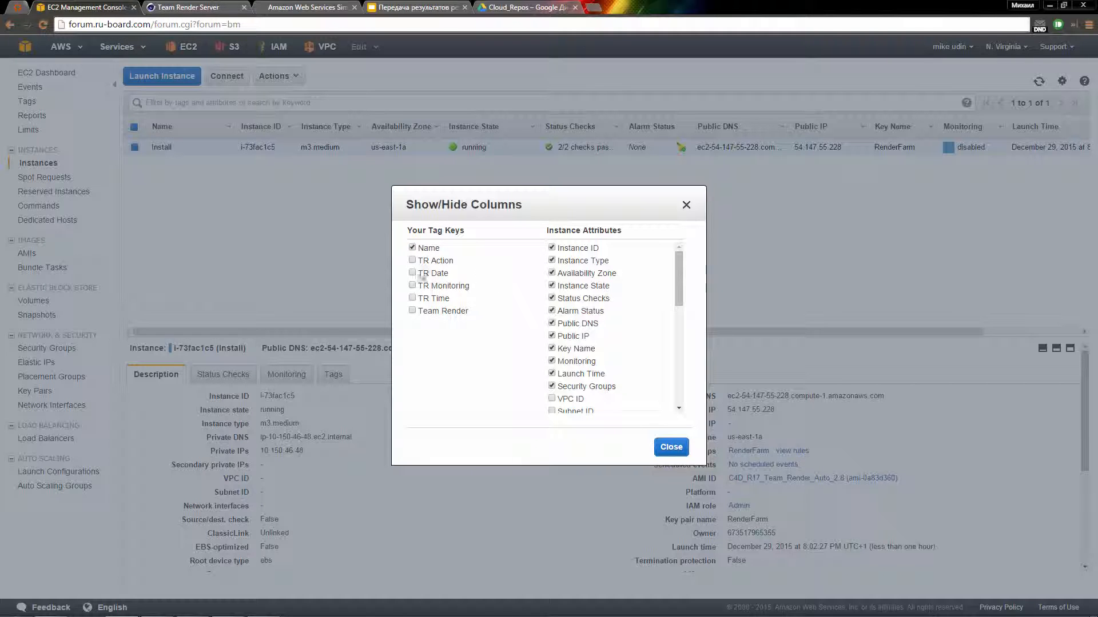
click(413, 260)
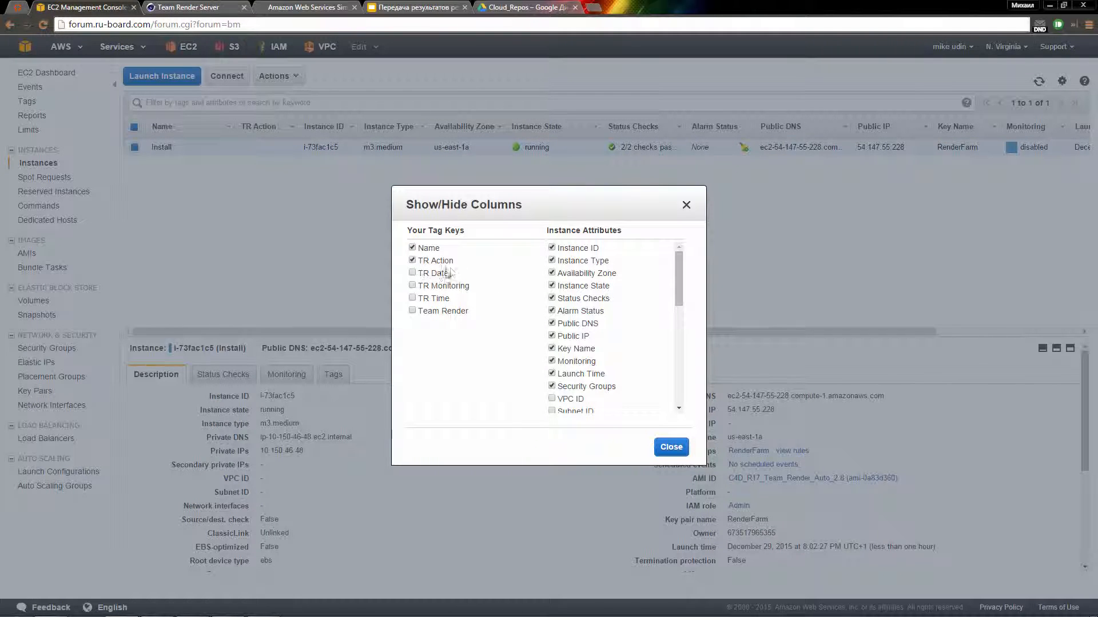
click(413, 274)
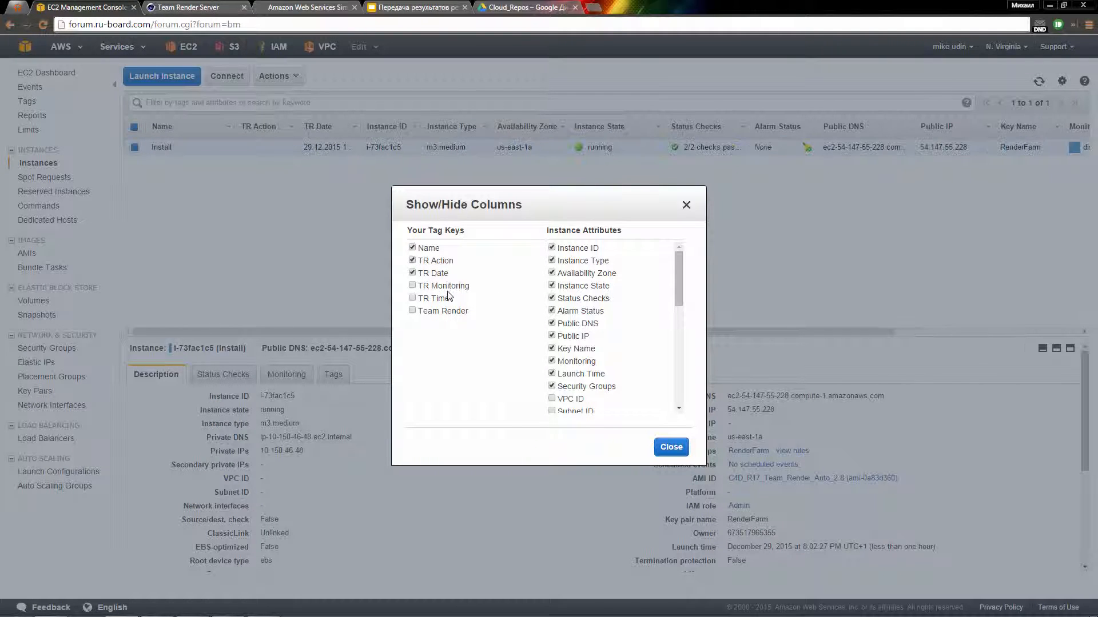
click(412, 286)
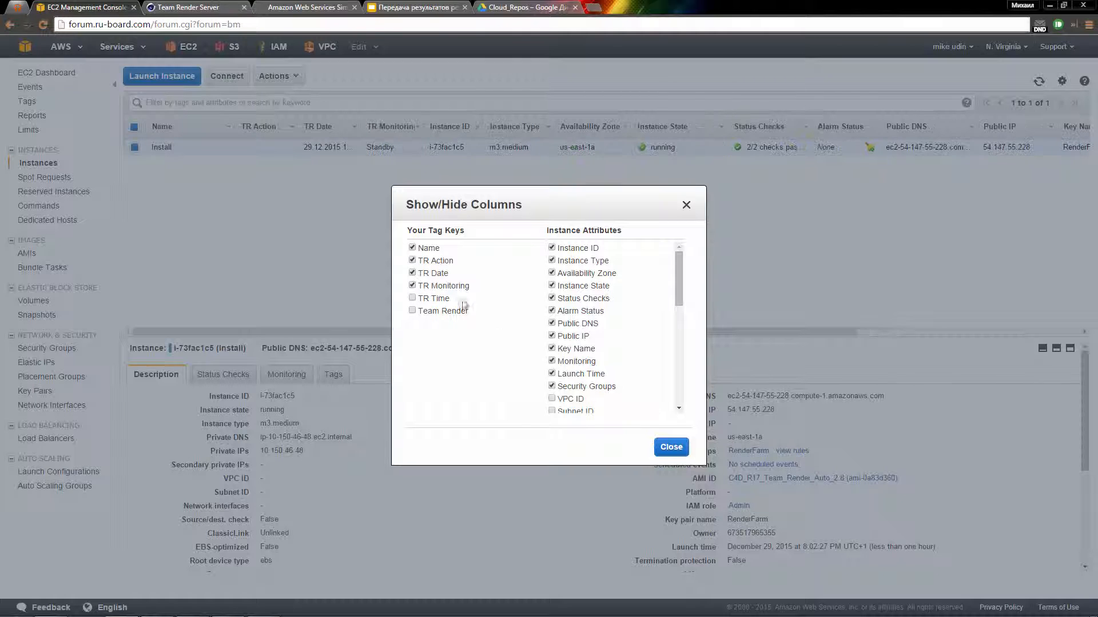
click(413, 273)
click(412, 299)
click(413, 311)
click(673, 452)
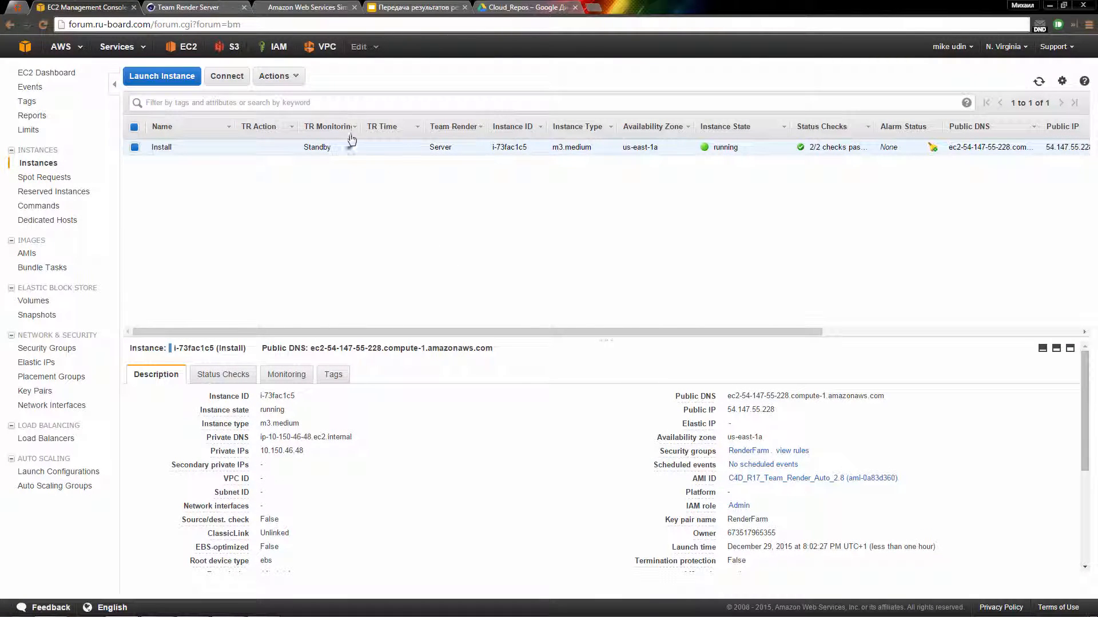
drag(364, 126, 391, 133)
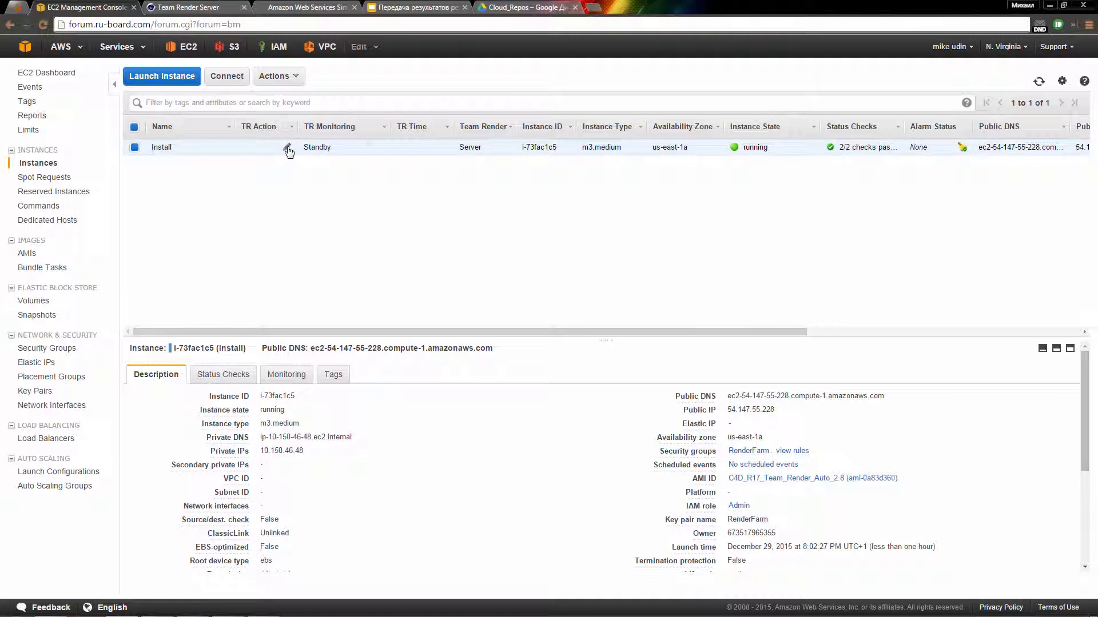
Step: Set the instance's TR Action tag to message and TR Time to 2
click(287, 147)
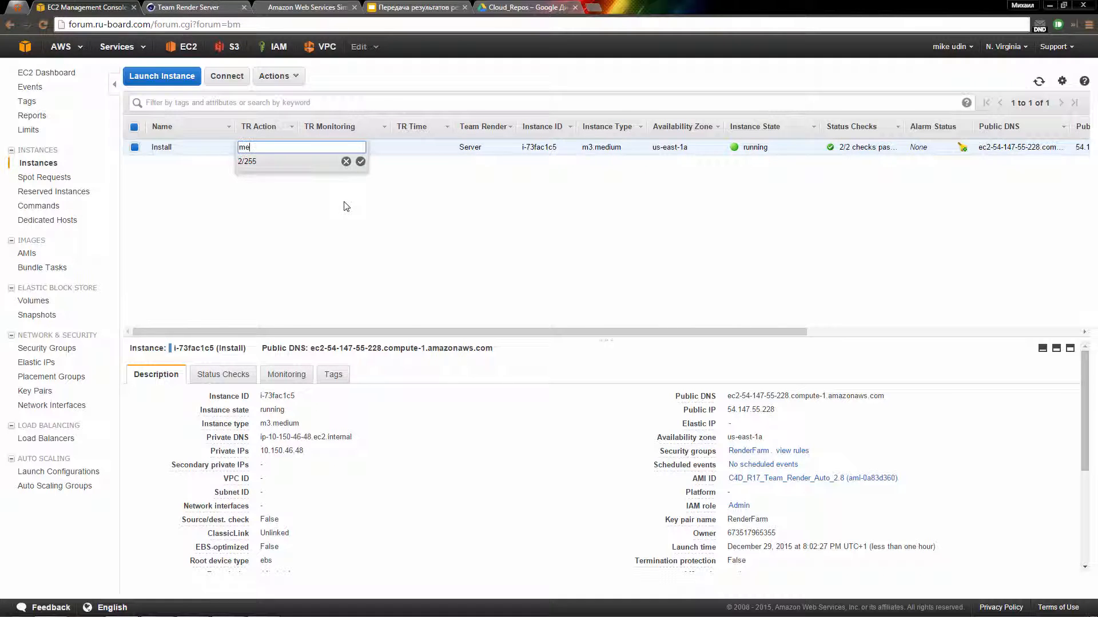
click(360, 162)
click(442, 148)
text(2)
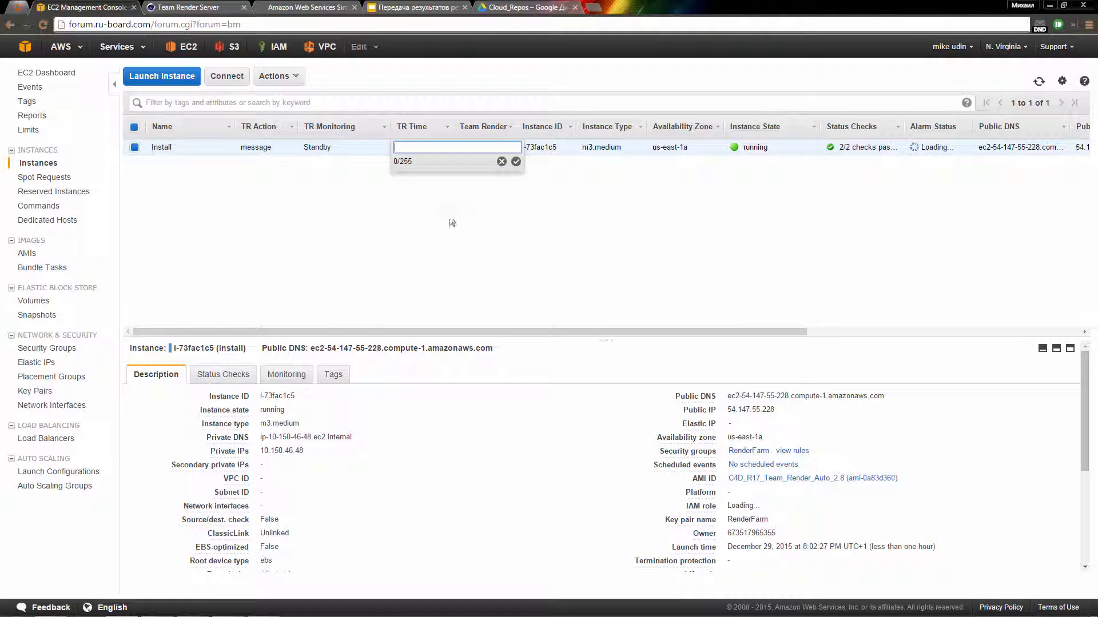
click(516, 162)
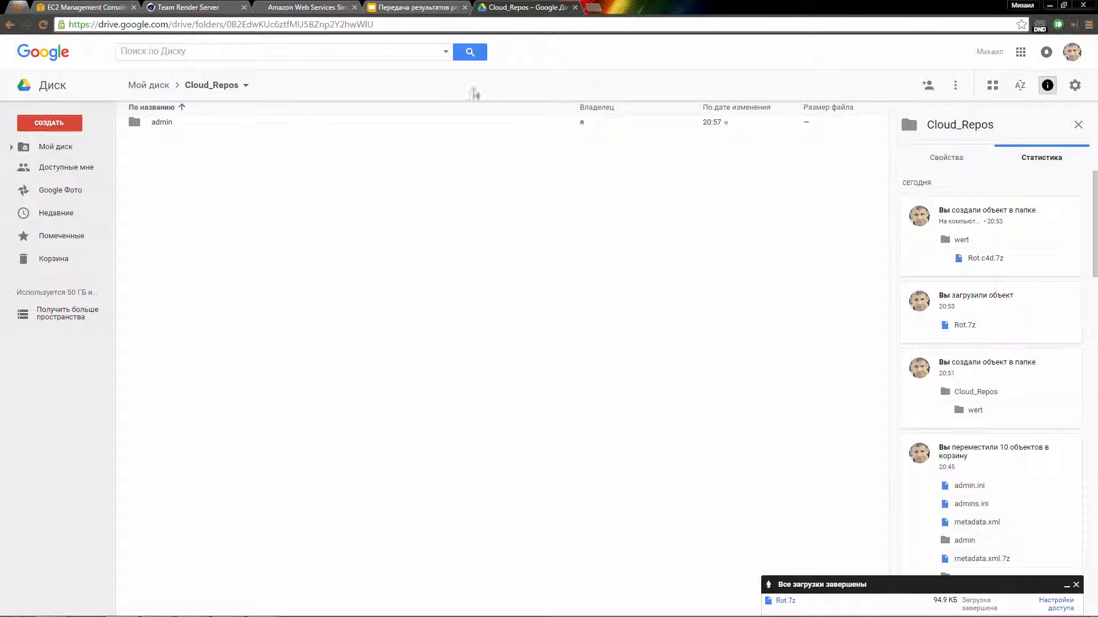
Step: Create a folder named derty in Cloud_Repos/admin beside folder 123, and open it
double_click(204, 123)
double_click(221, 126)
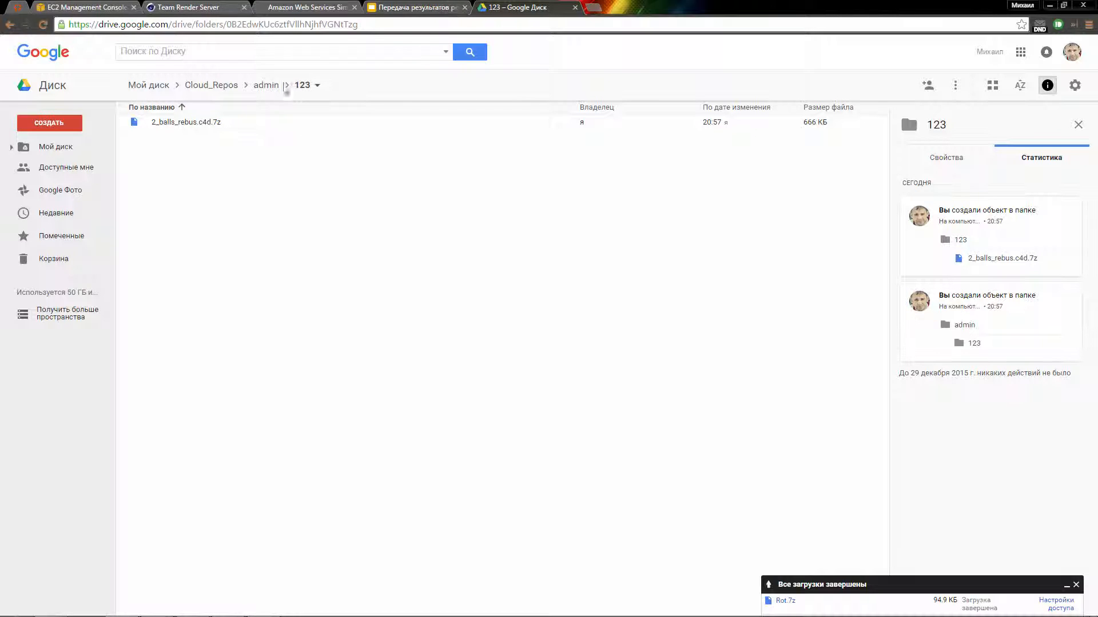
click(264, 85)
right_click(245, 168)
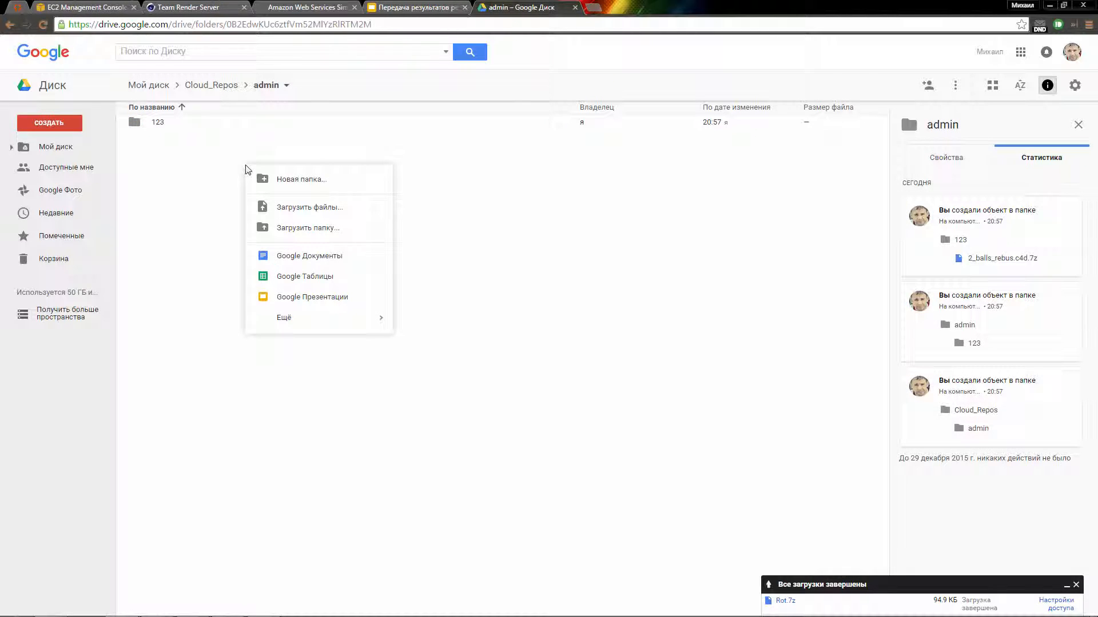
click(359, 180)
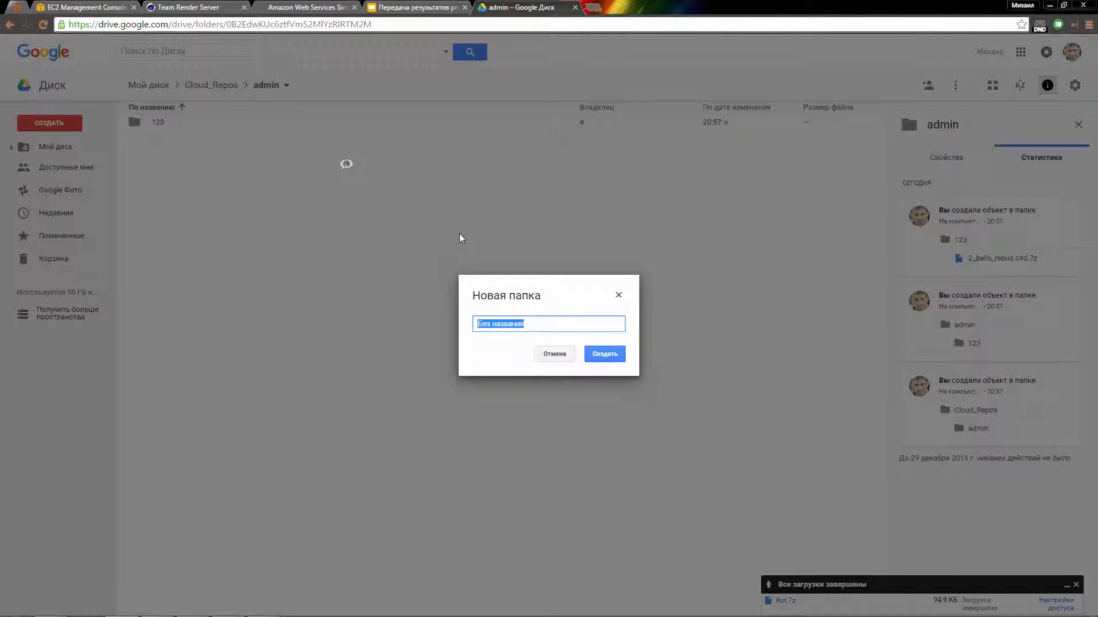
text(derty)
click(608, 358)
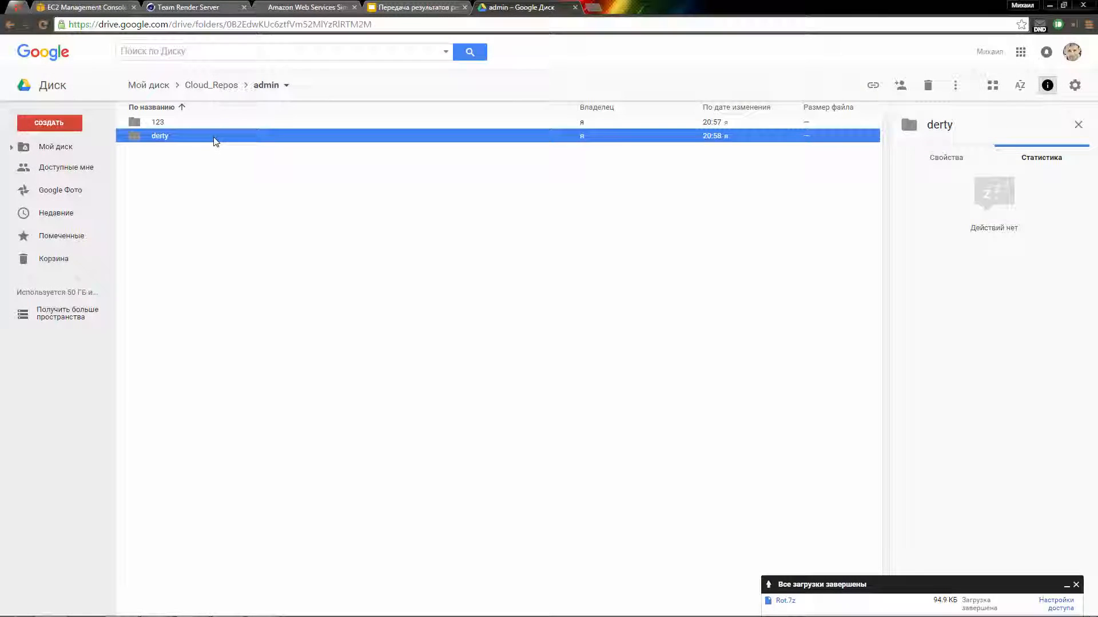
double_click(216, 139)
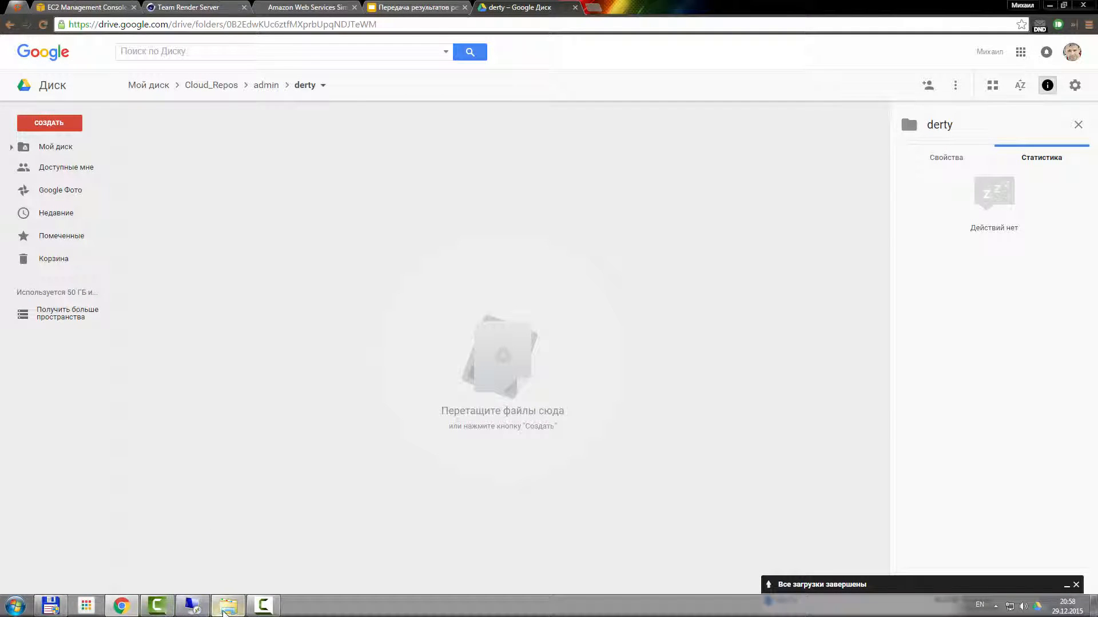
Step: Upload Rot.7z from the Desktop's Rotation folder into the Google Drive derty folder
click(227, 611)
double_click(261, 327)
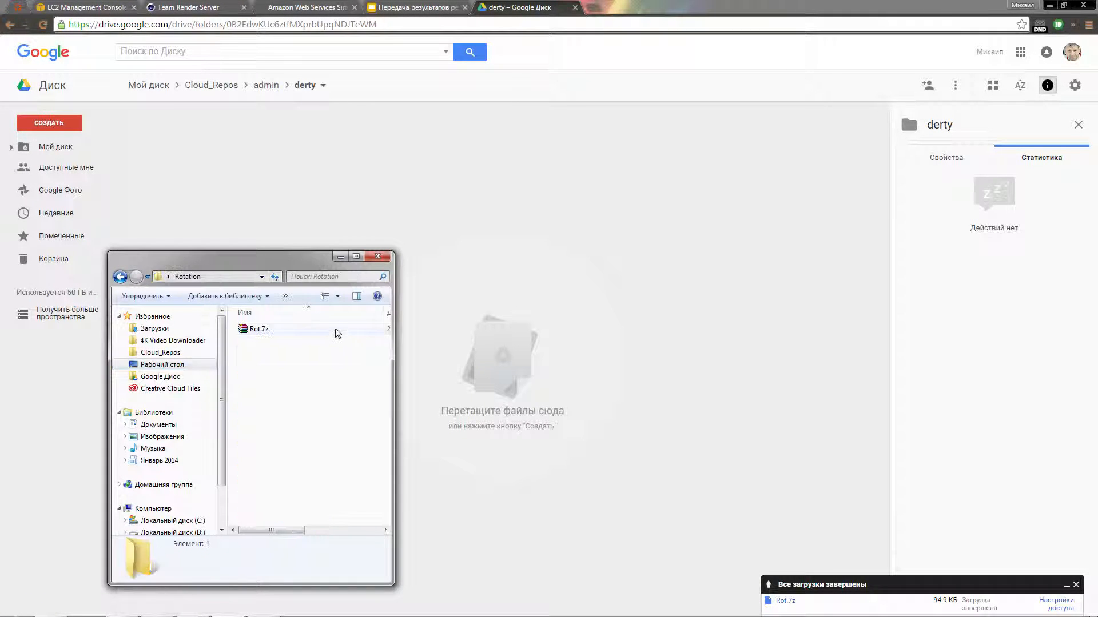
click(354, 331)
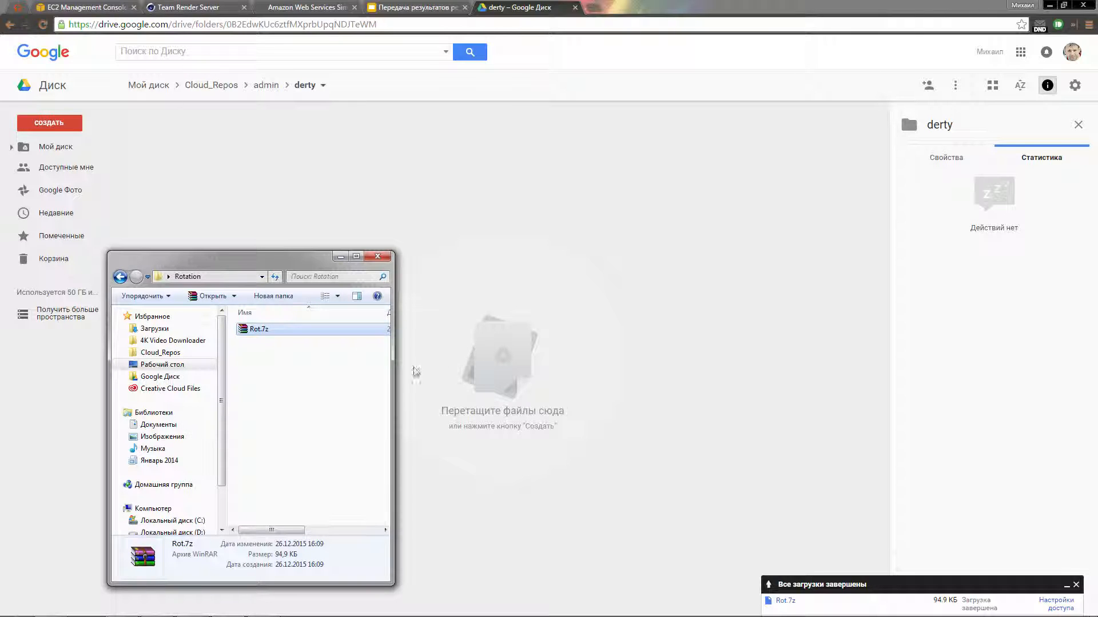
right_click(521, 348)
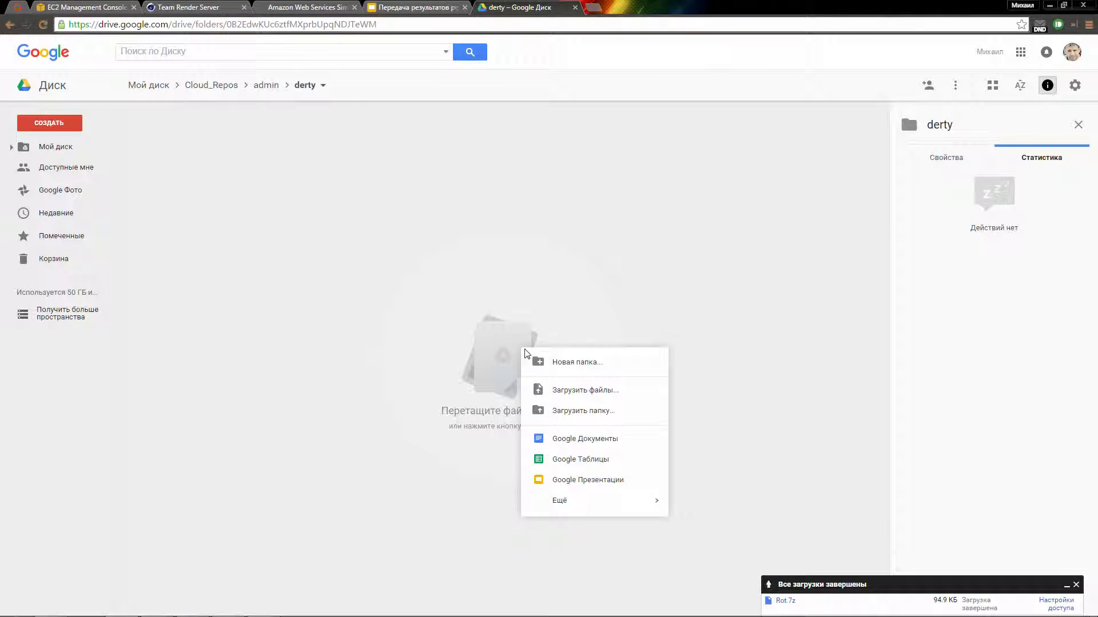
click(594, 390)
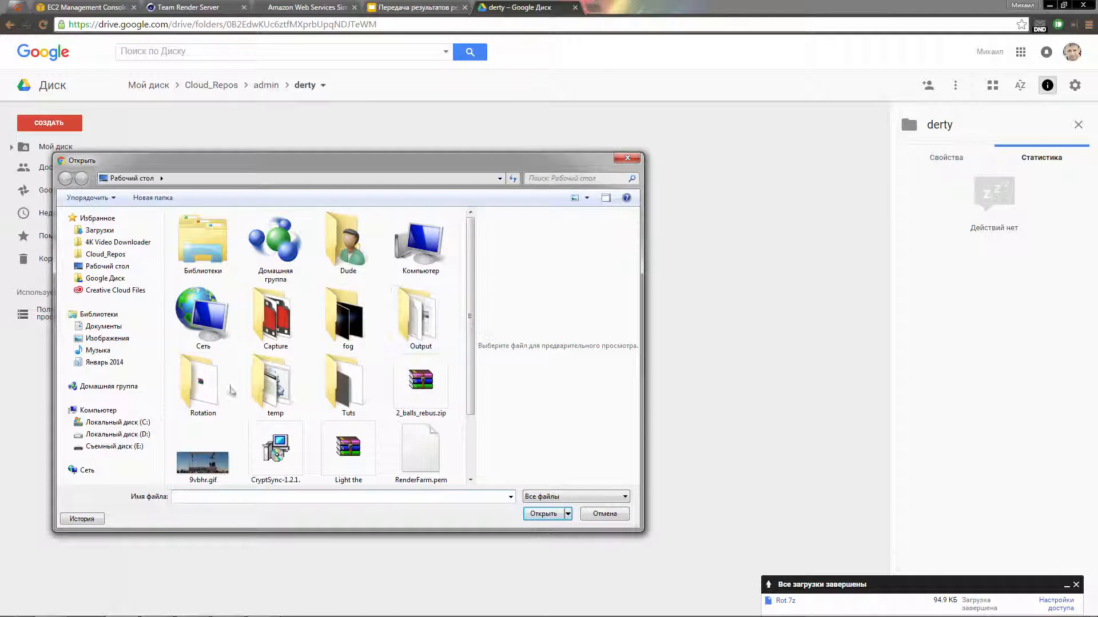
double_click(203, 384)
click(193, 233)
double_click(193, 234)
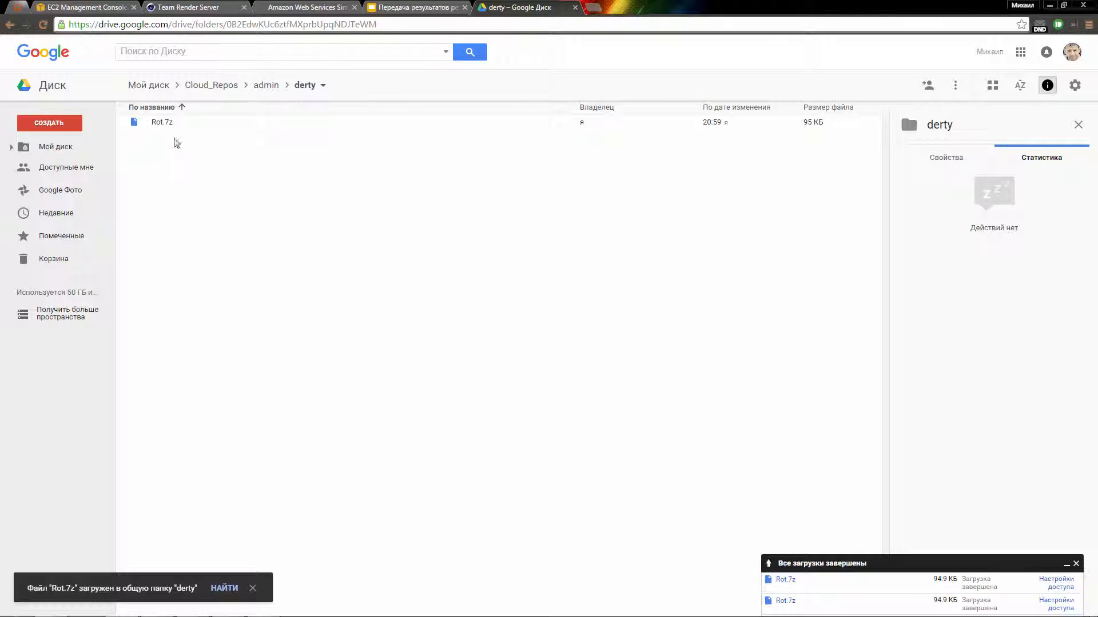
click(212, 8)
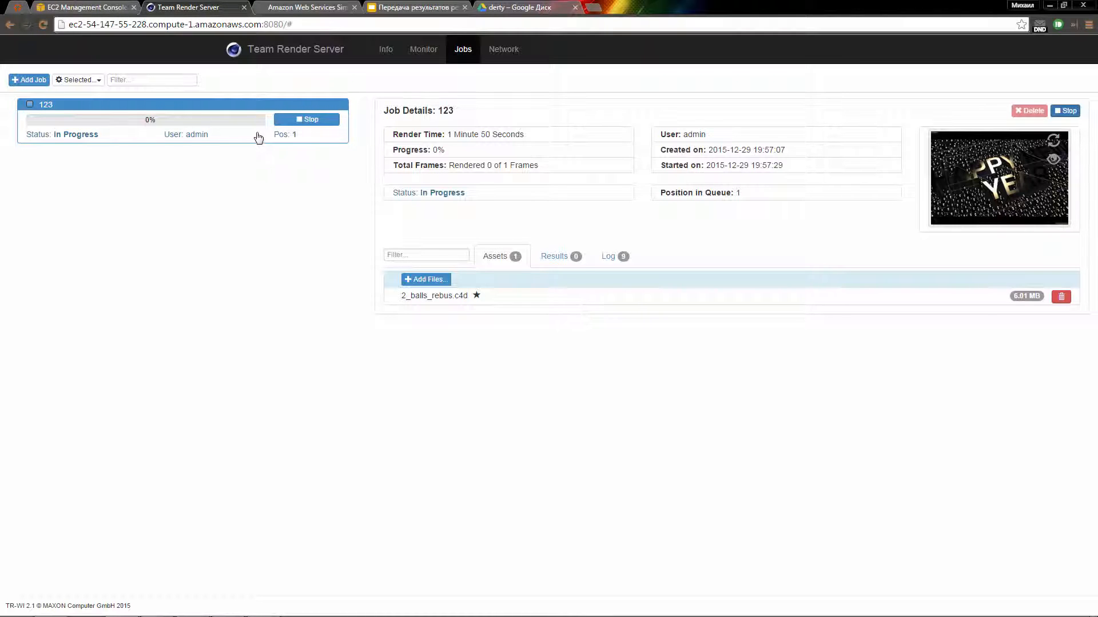
Step: Refresh the EC2 instance tags, then stop job 123 in Team Render Server
click(105, 9)
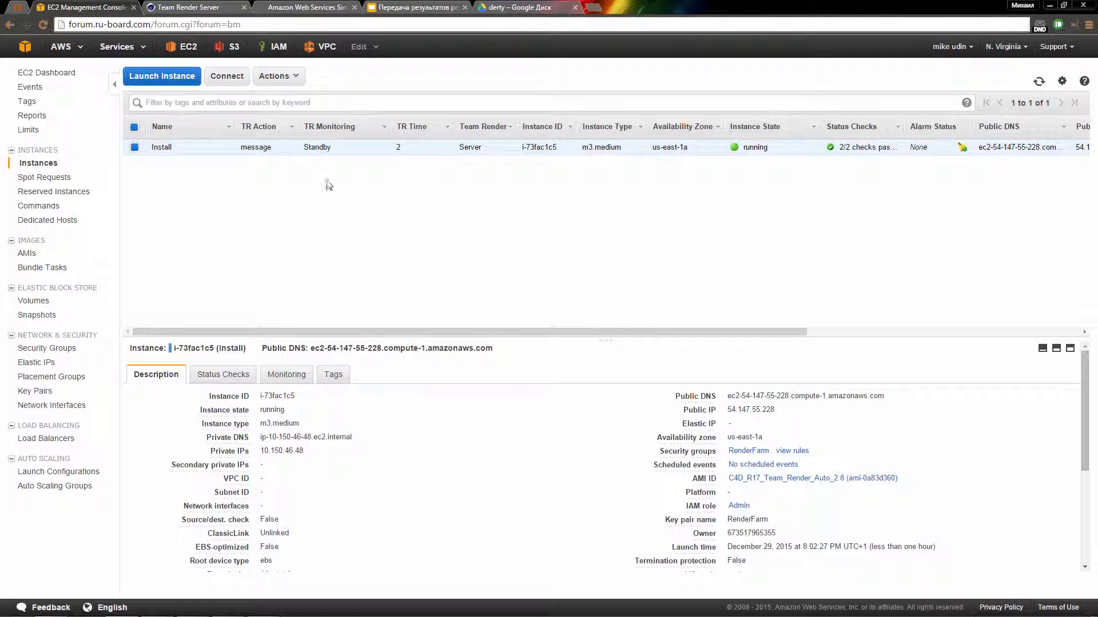
click(1038, 82)
key(ctrl+Tab)
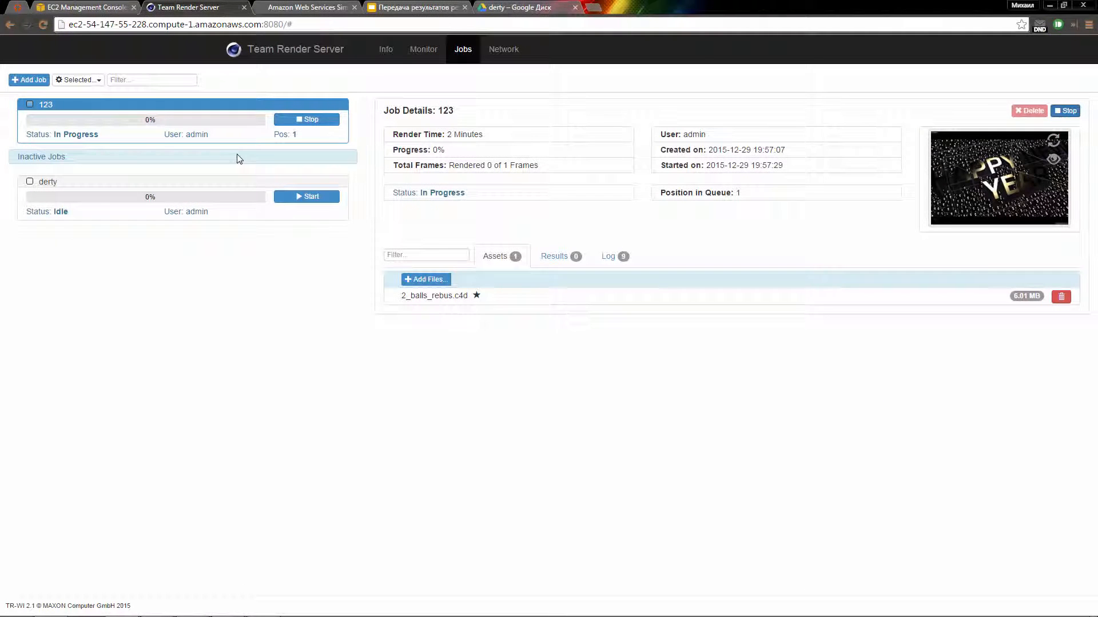
click(239, 191)
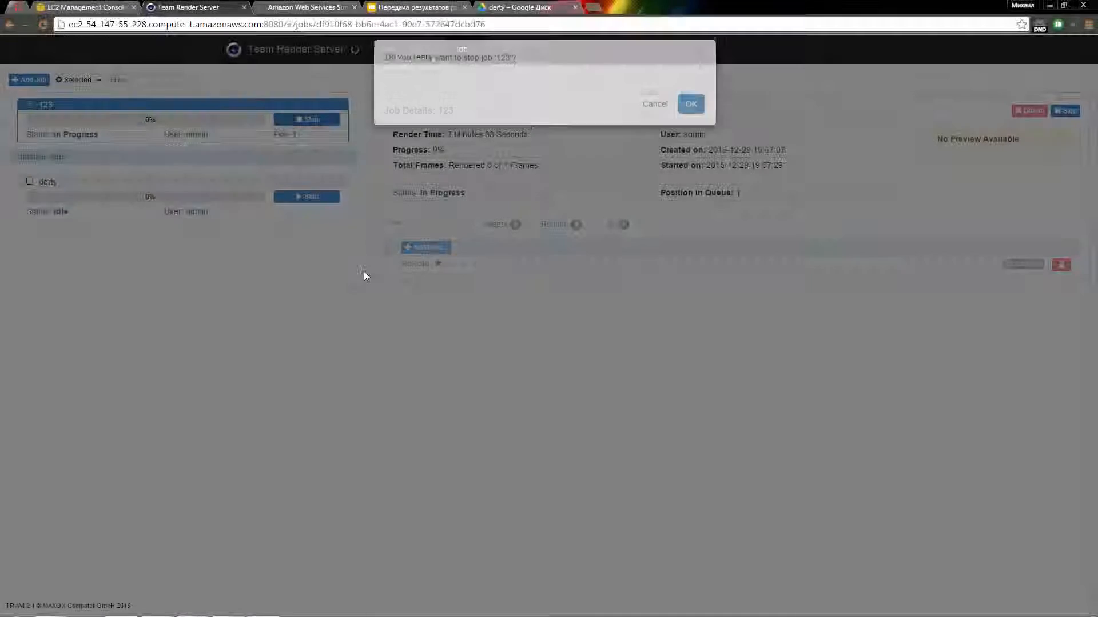
click(691, 115)
Step: Clear the instance's TR Action tag value
click(109, 10)
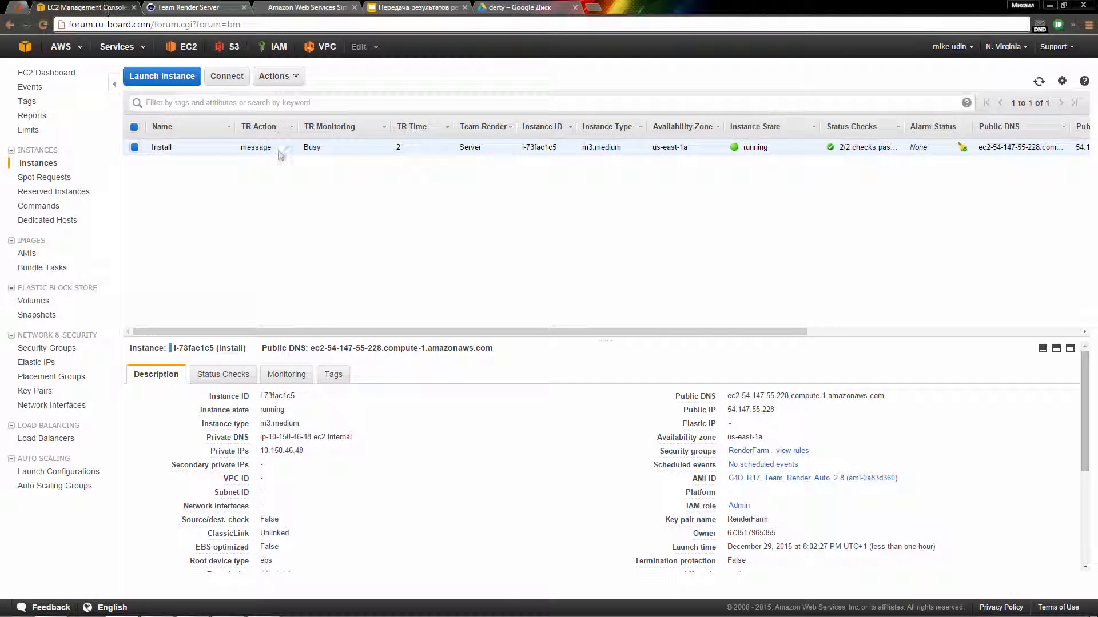
click(288, 147)
key(BackSpace)
click(360, 161)
Step: Close the Cloud_Repos, users and Team Render Server windows on the remote desktop
click(192, 606)
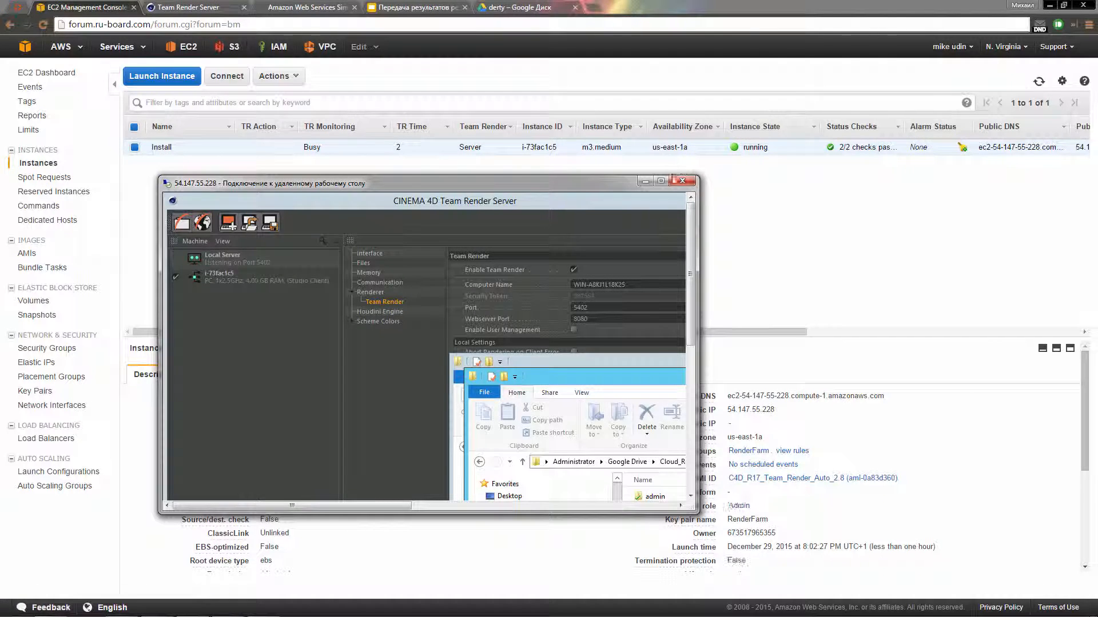
click(661, 181)
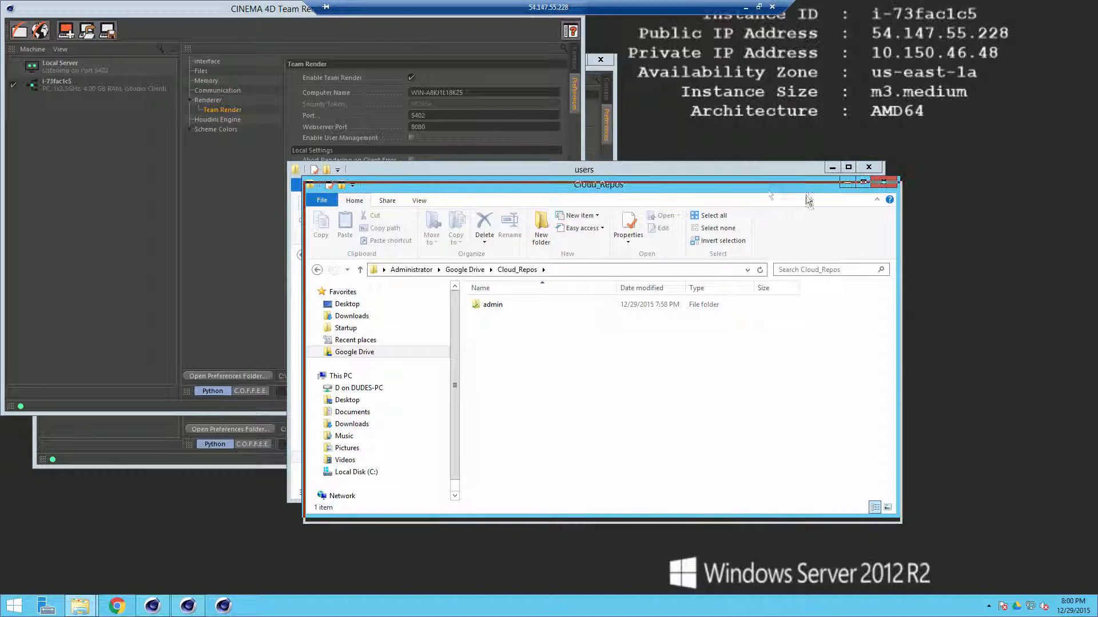
click(882, 181)
click(875, 168)
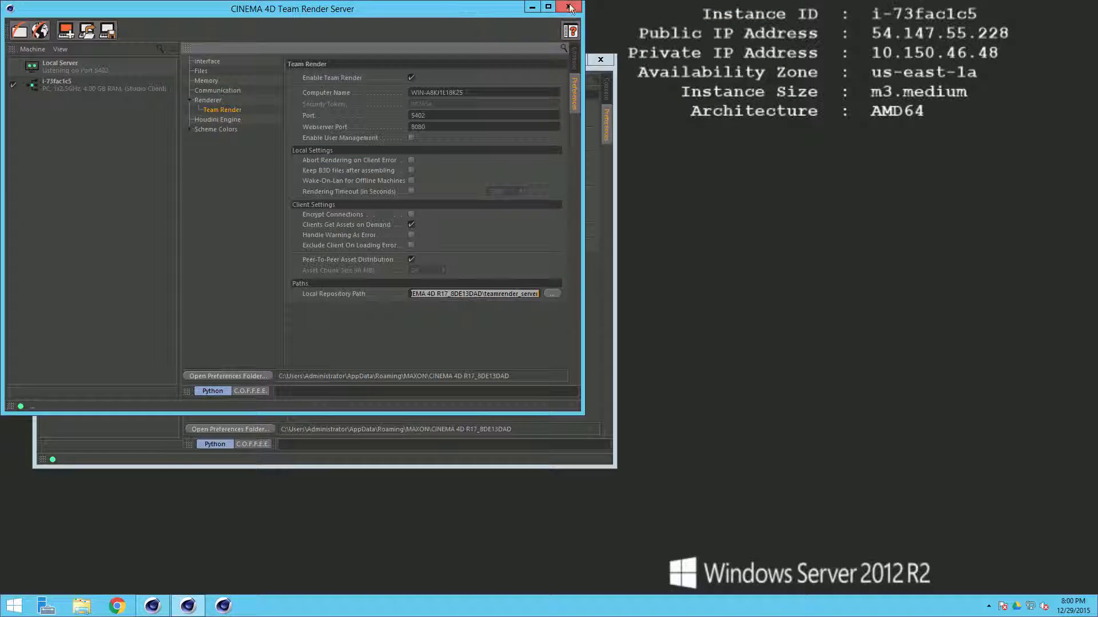
click(568, 7)
click(600, 59)
click(766, 6)
drag(507, 181, 507, 211)
Step: Delete job 123 from the Team Render Server jobs list
click(213, 8)
click(30, 131)
click(79, 79)
click(97, 133)
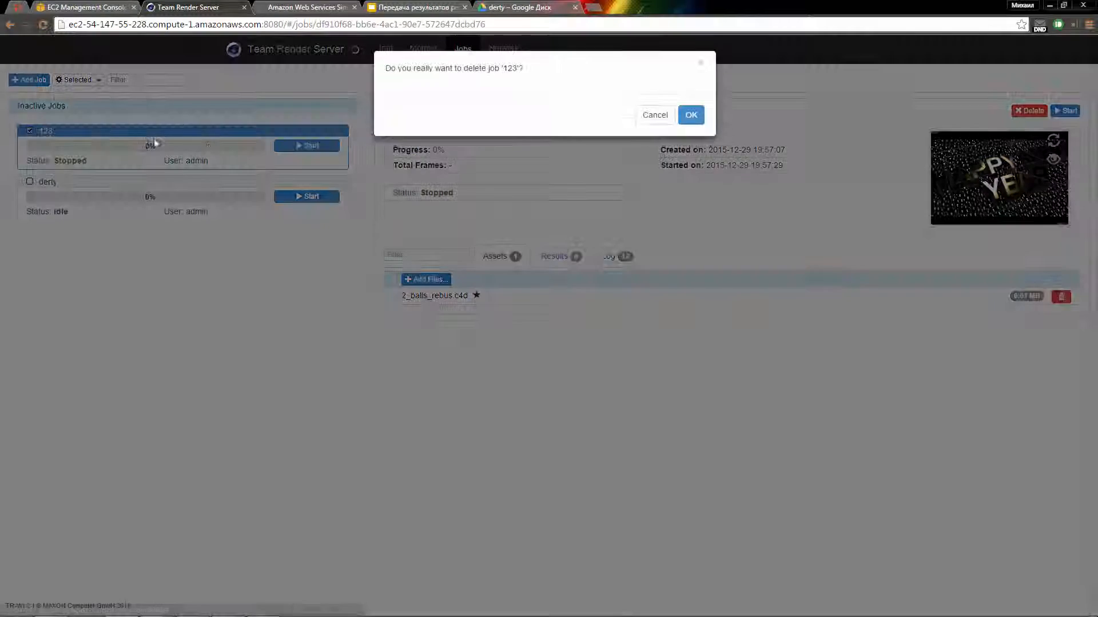
click(691, 111)
Step: Delete the derty folder from Google Drive's admin folder
click(517, 7)
click(265, 85)
right_click(195, 138)
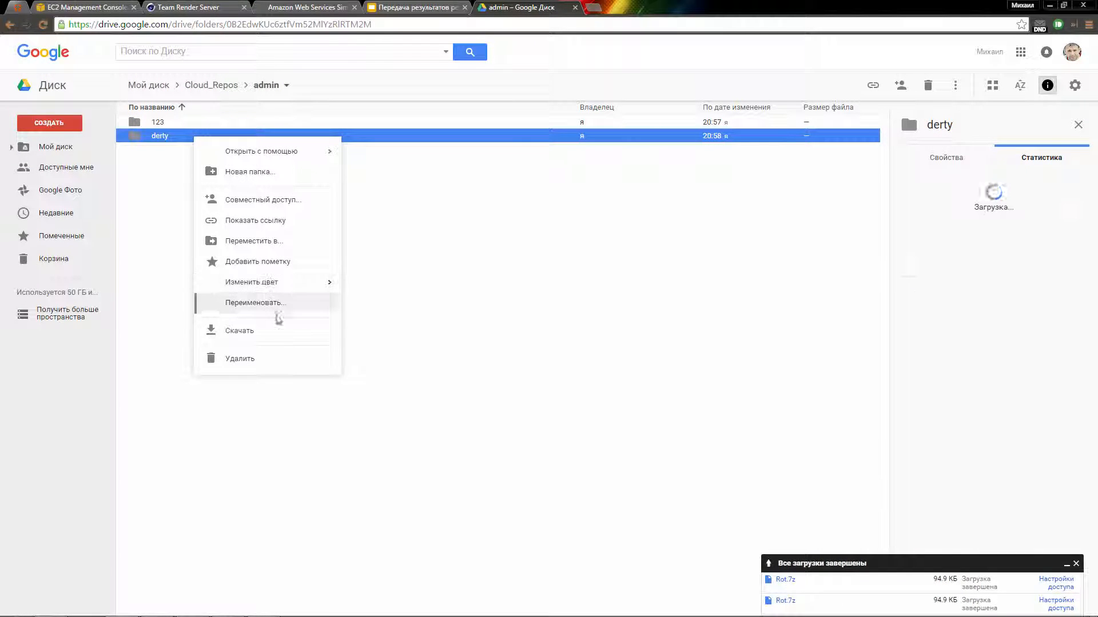
click(286, 359)
Step: Repeat the deletion of the selected job 123, then return to the remote server desktop
click(188, 7)
click(78, 79)
click(98, 132)
click(690, 114)
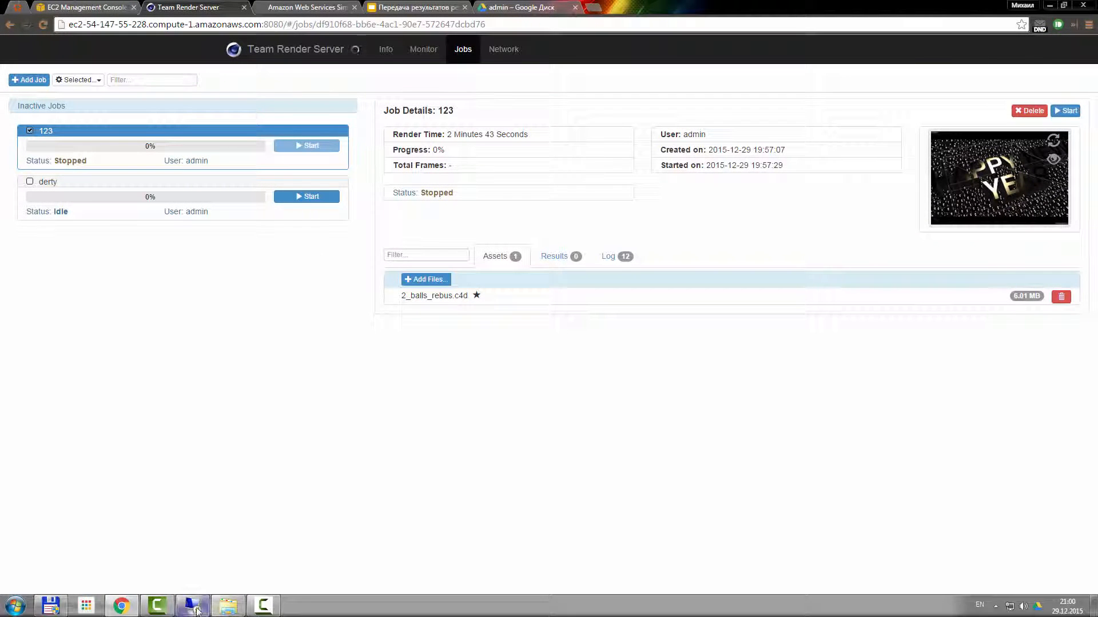
click(195, 608)
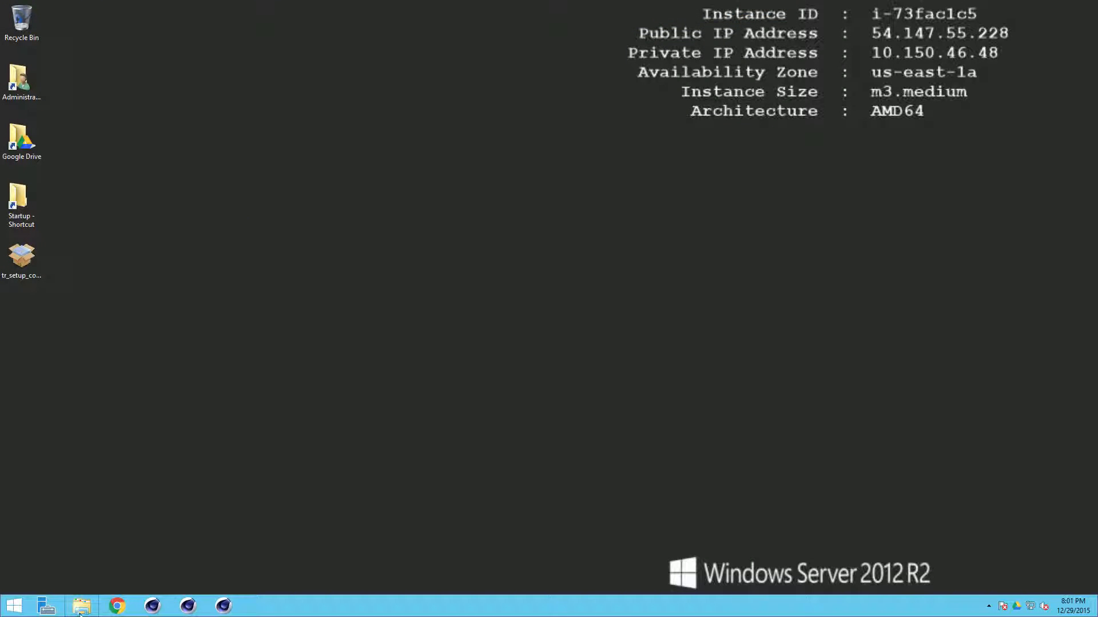
Step: Delete the c4d17048upd.c4dupdate folder from Downloads and empty the Recycle Bin
click(82, 607)
click(352, 322)
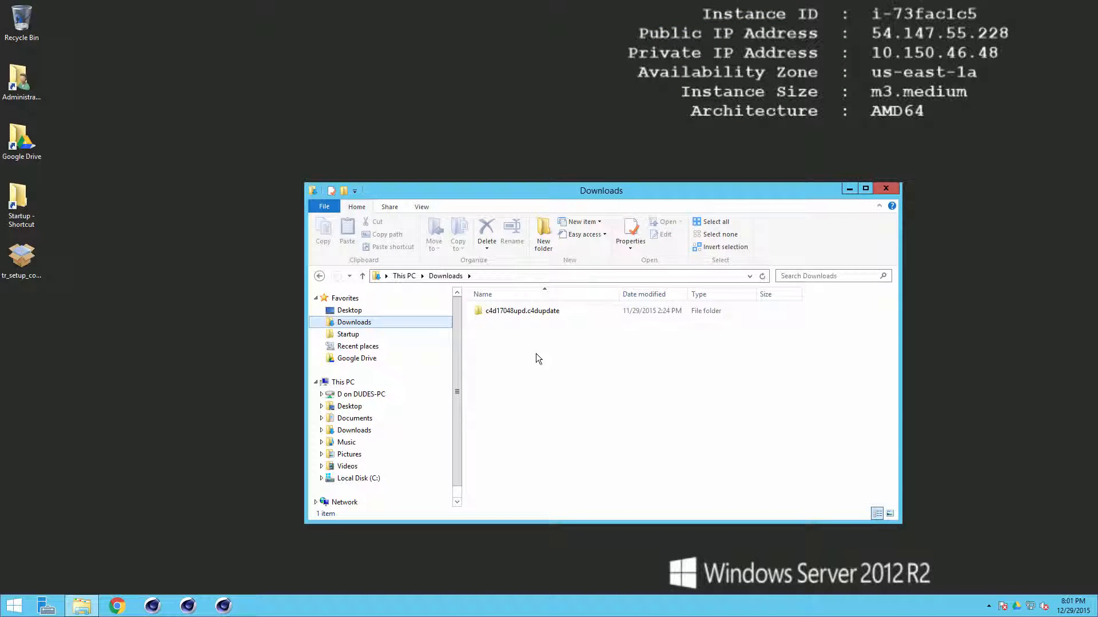
click(533, 312)
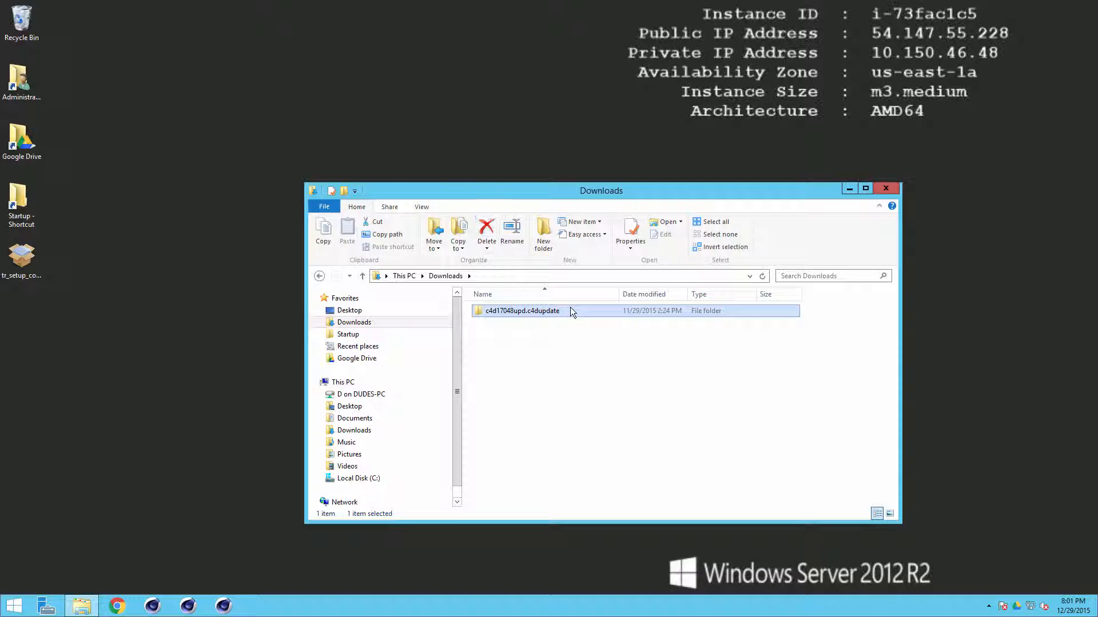
key(Delete)
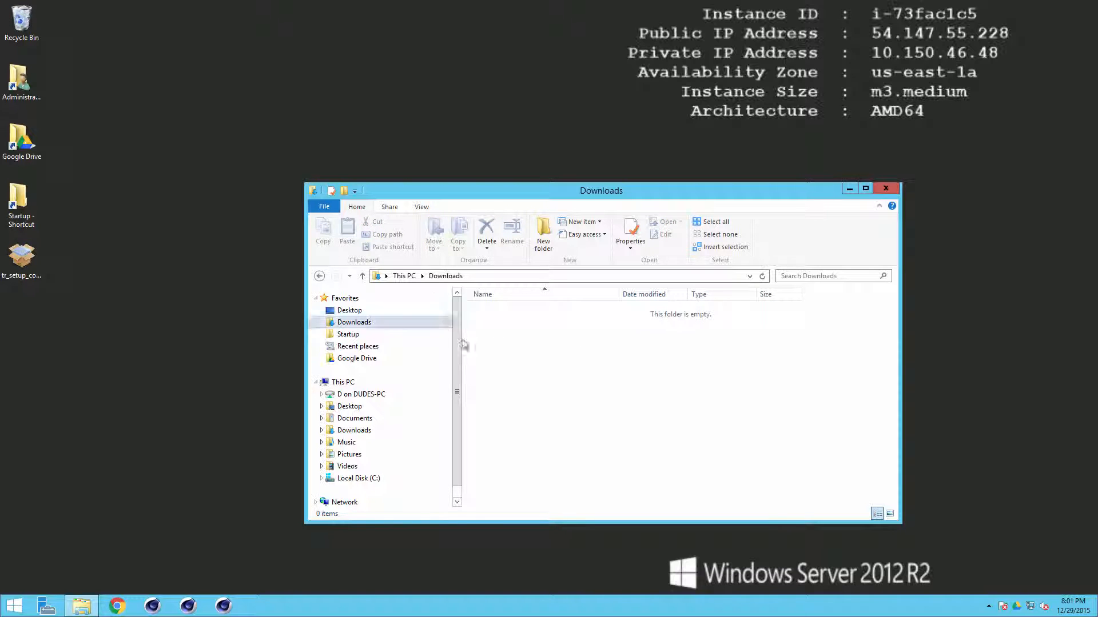
right_click(27, 19)
click(80, 41)
key(Return)
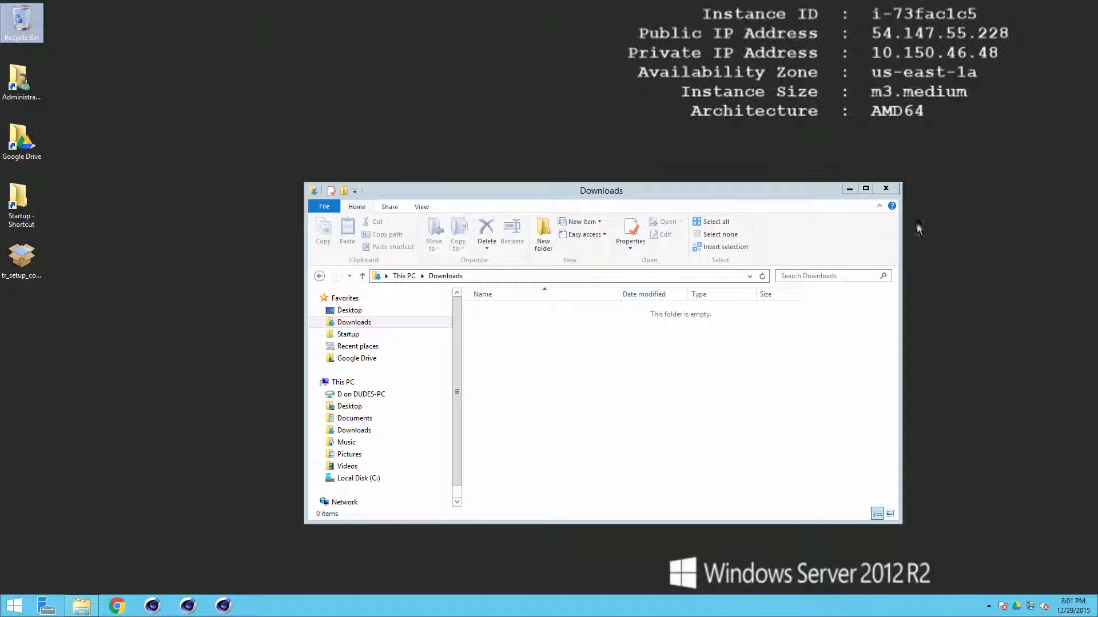
Step: Close the Downloads window and disconnect the remote desktop session
click(886, 189)
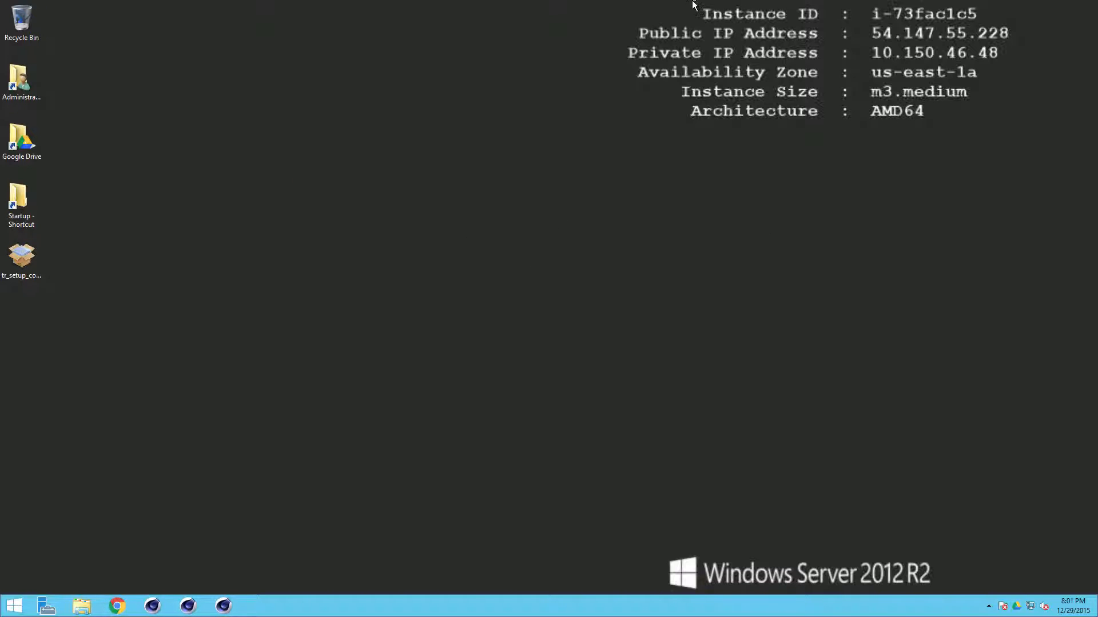
click(758, 7)
click(686, 207)
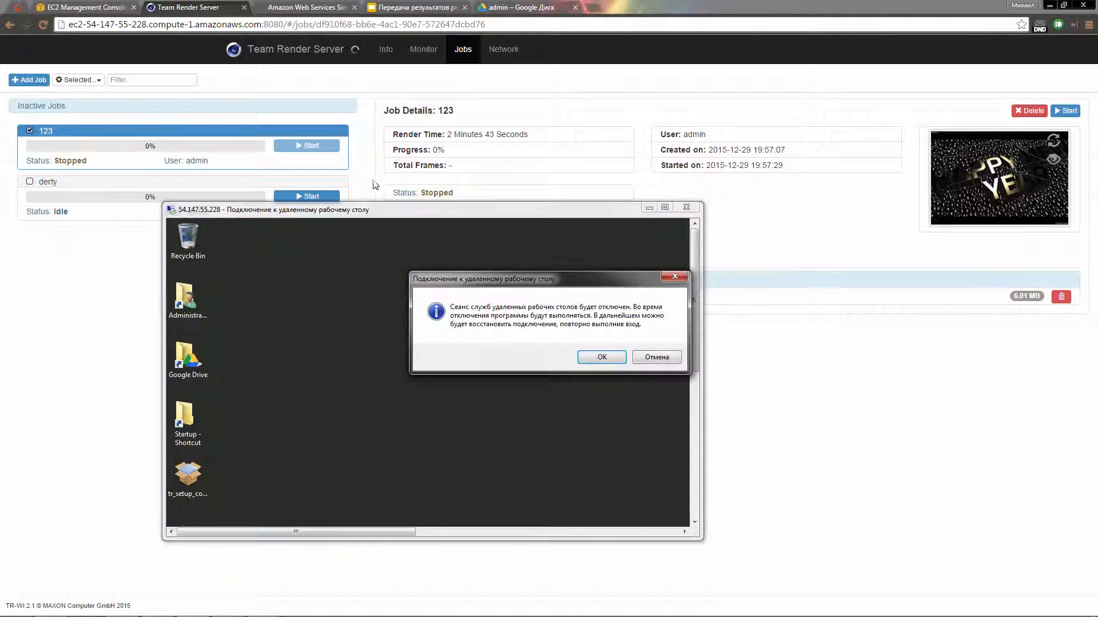
click(602, 358)
key(ctrl+shift+Tab)
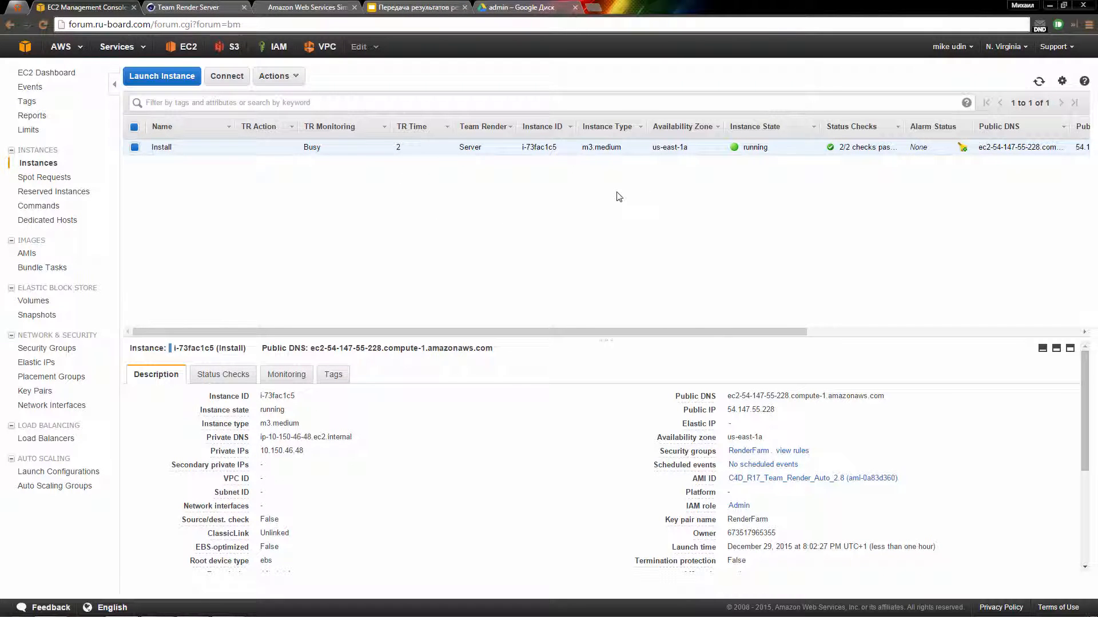
Step: Fill the Install instance's Create Image form with name and description RenderFarm_c4d_r15, then close it
right_click(596, 149)
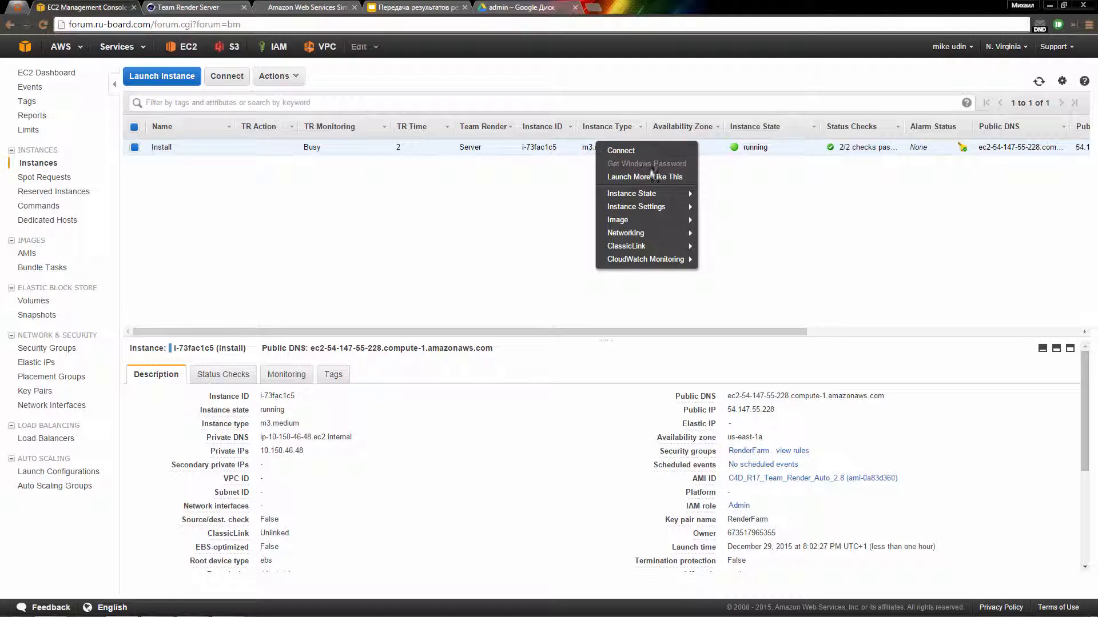
mouse_move(652, 222)
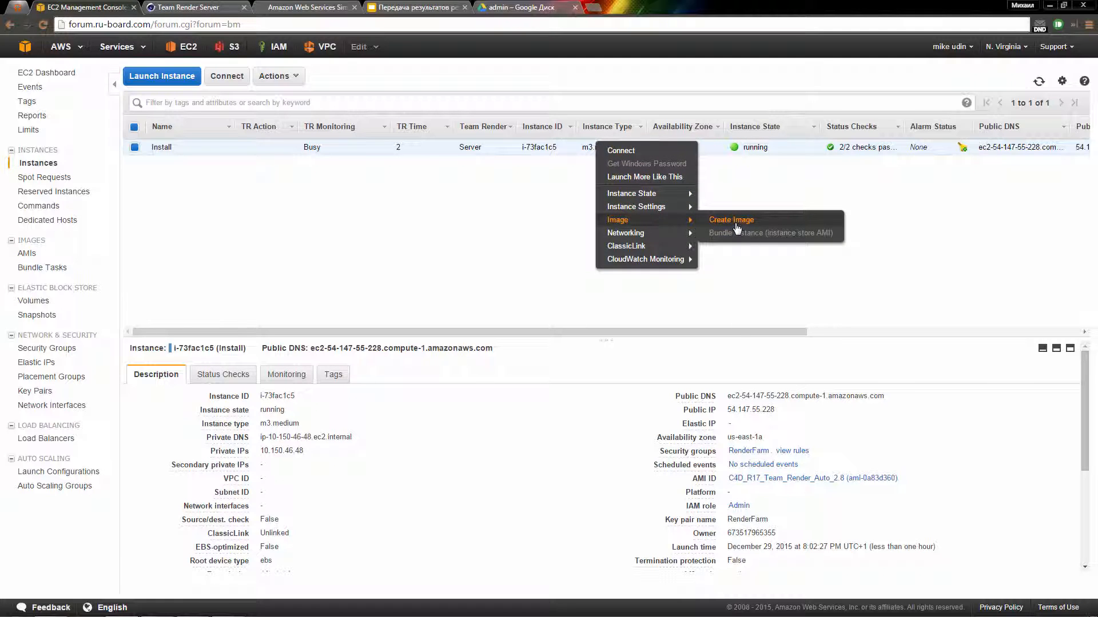
click(731, 220)
click(451, 237)
text(RenderFarm_c4d_r15)
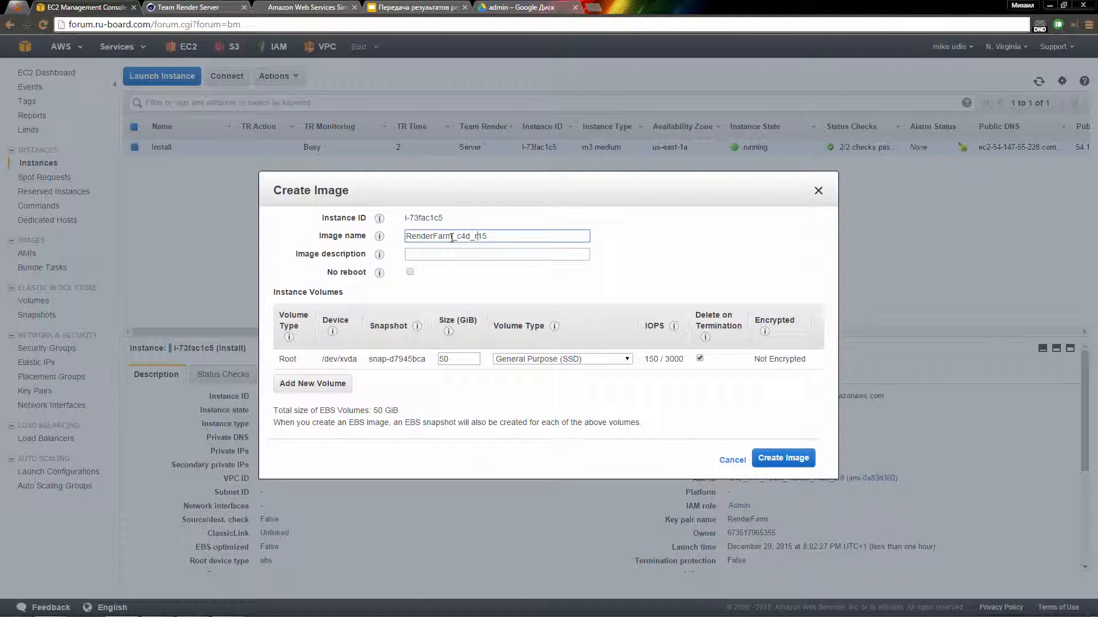
drag(477, 236, 368, 222)
key(ctrl+c)
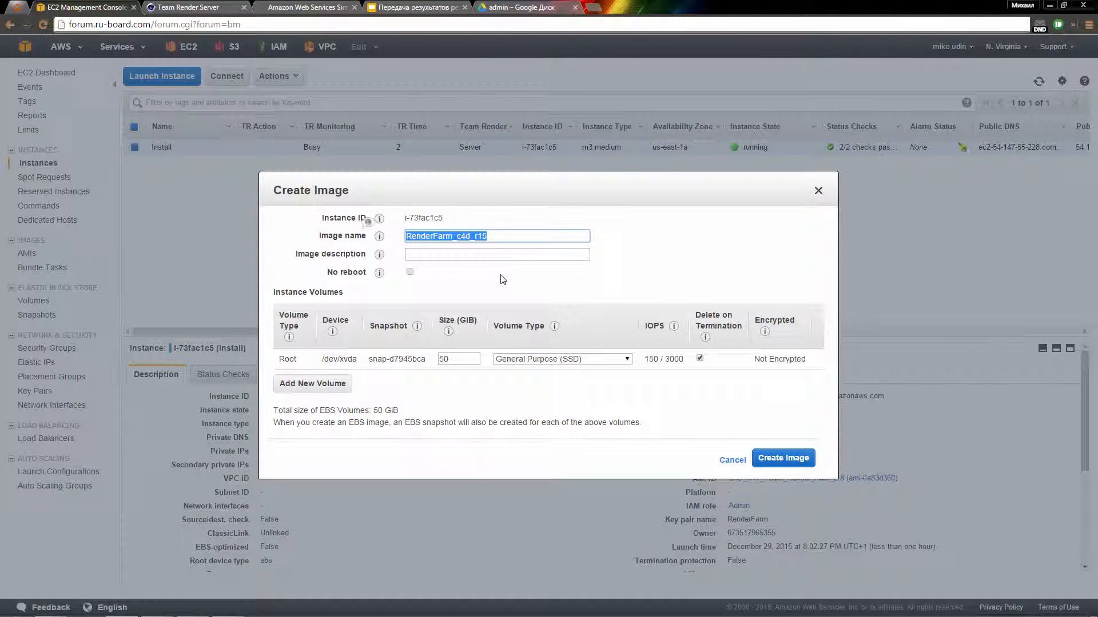
click(456, 254)
key(ctrl+v)
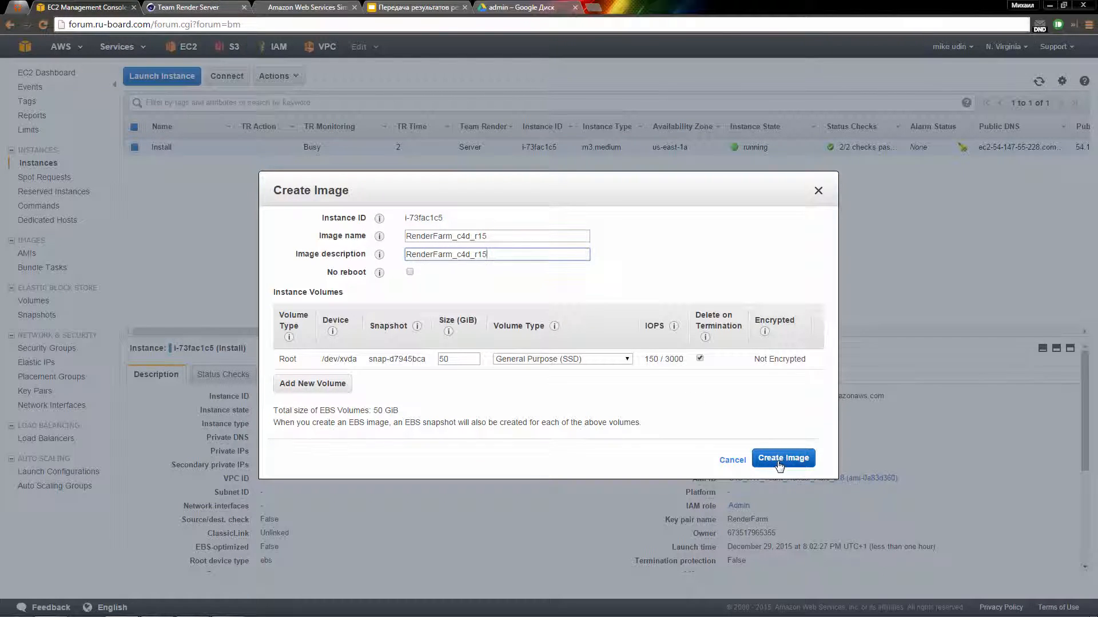
click(732, 460)
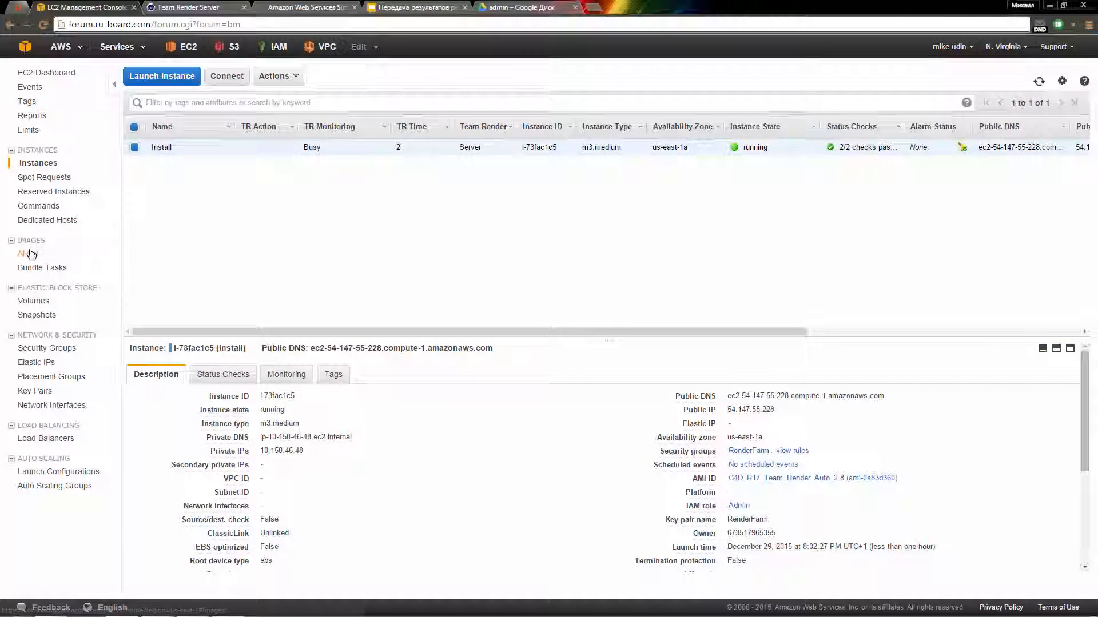
click(28, 252)
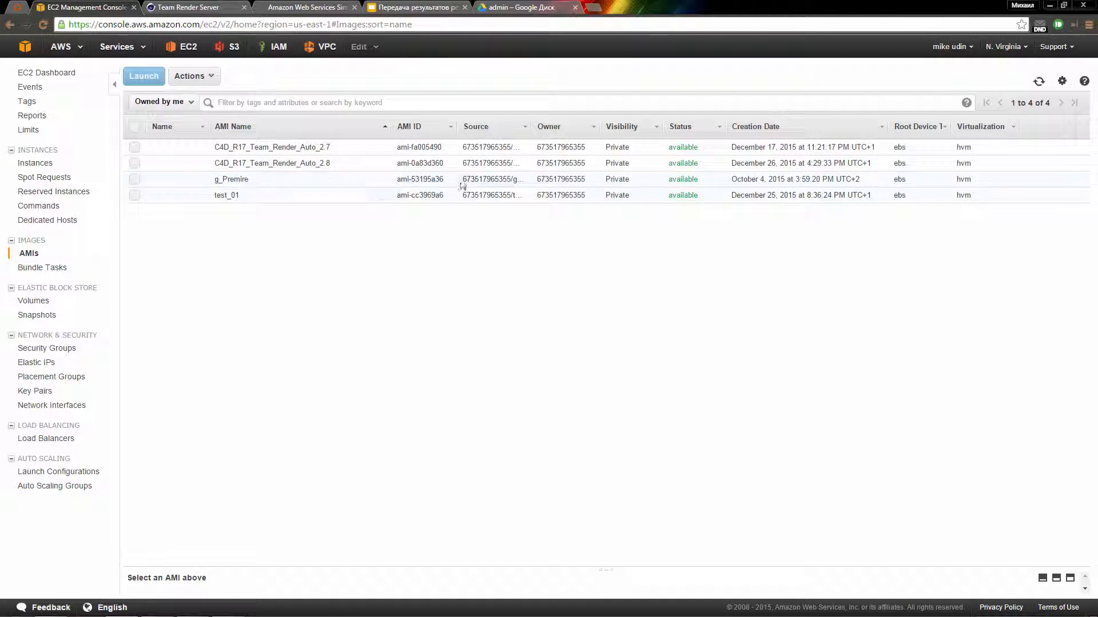
click(332, 162)
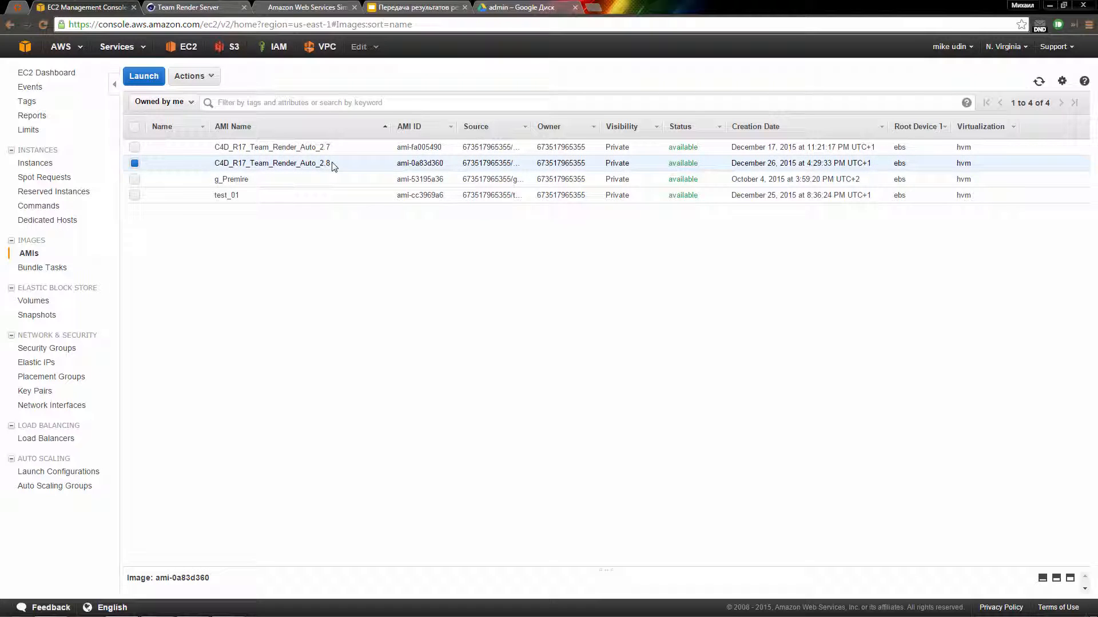
right_click(332, 163)
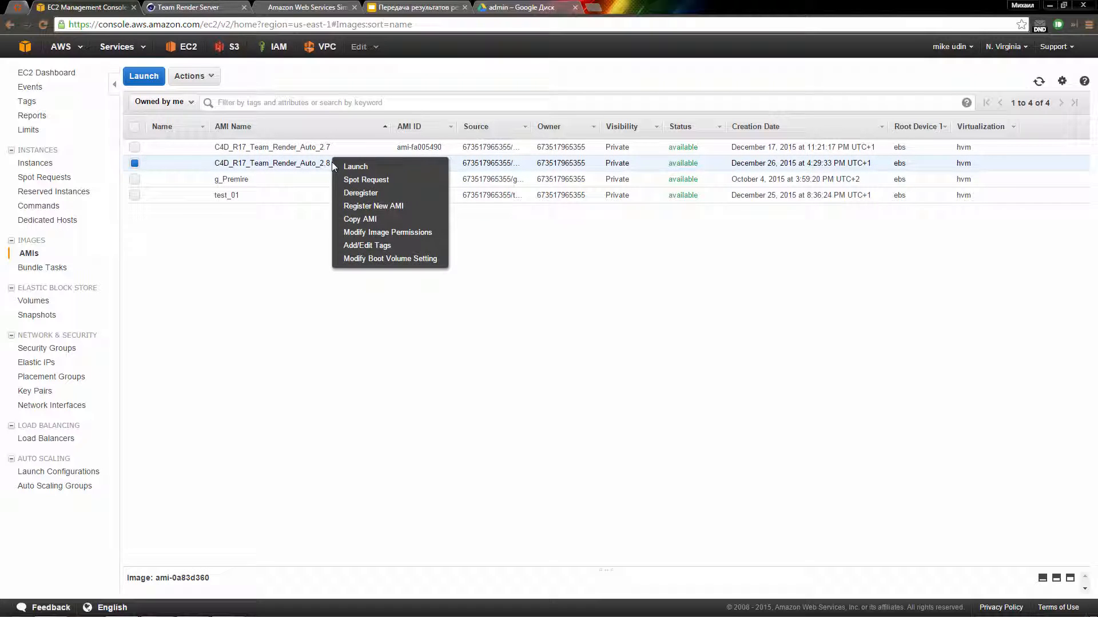
click(400, 172)
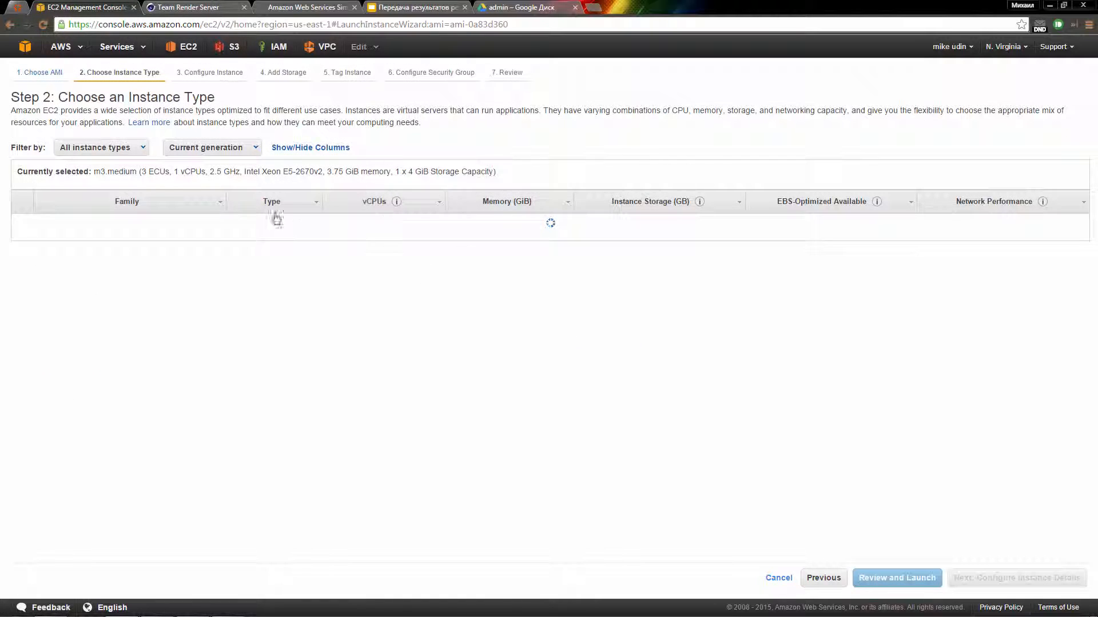
click(222, 76)
click(283, 73)
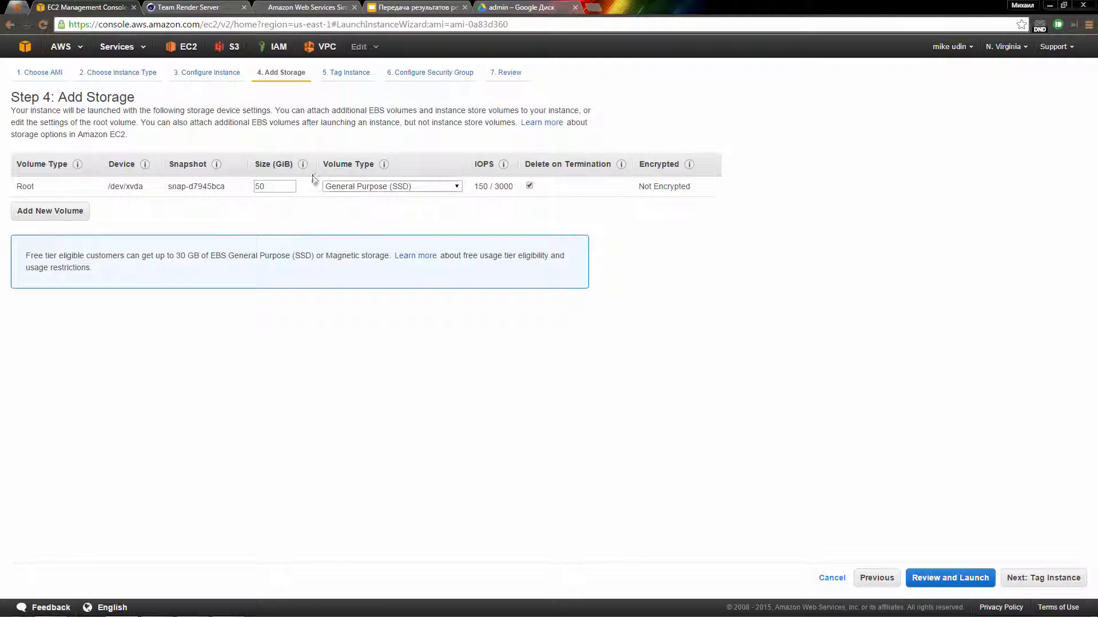
double_click(273, 187)
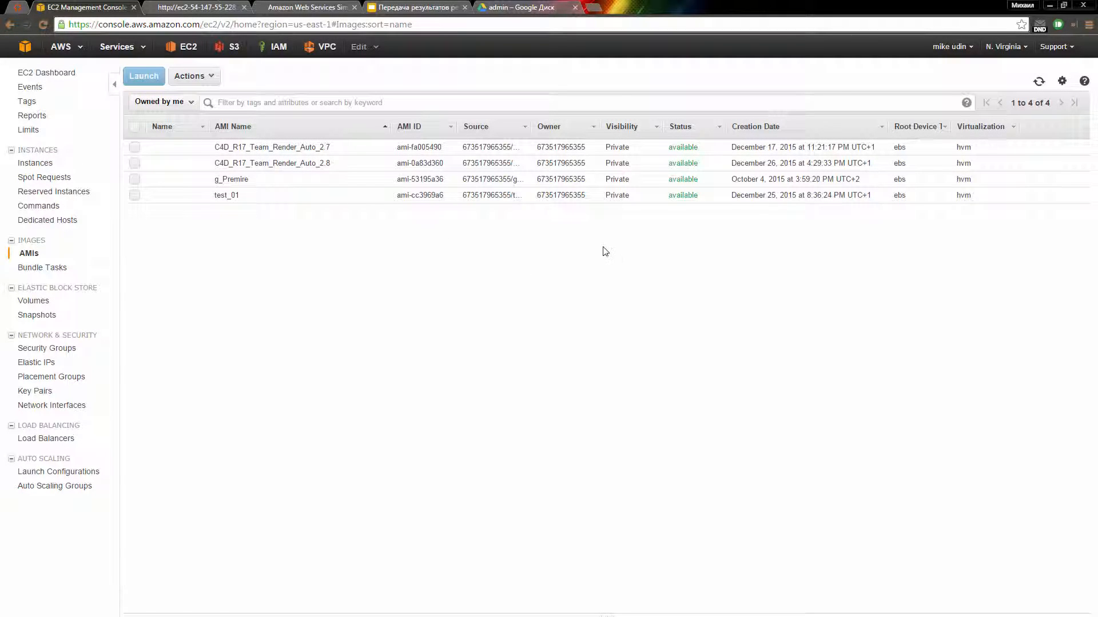
Step: Terminate the Install instance i-73fac1c5 from the instances list and confirm
click(46, 166)
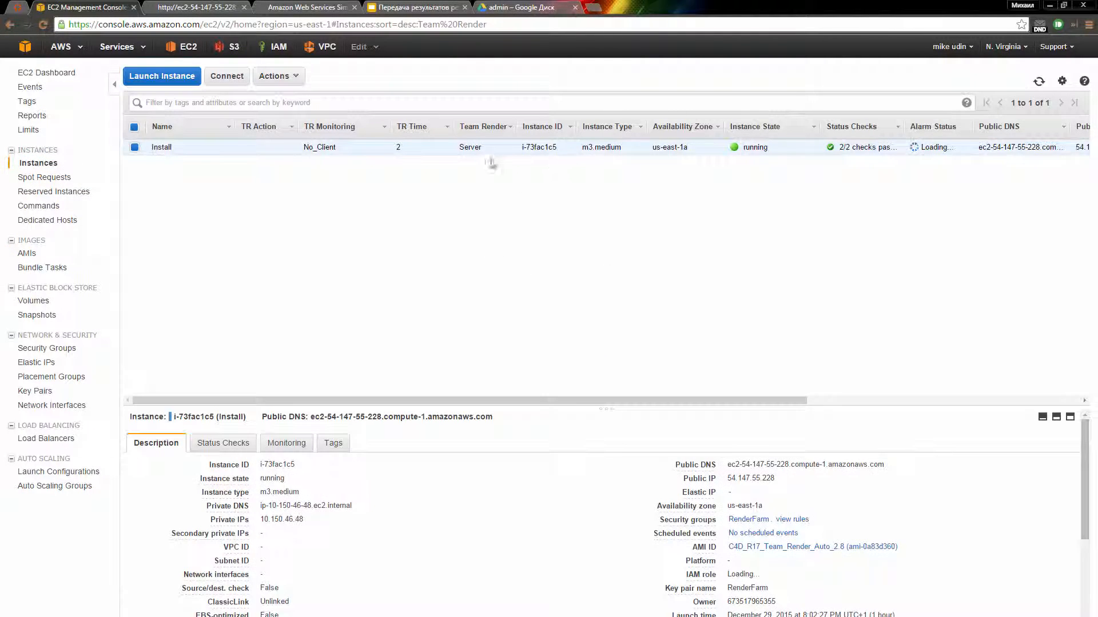
right_click(561, 150)
mouse_move(621, 197)
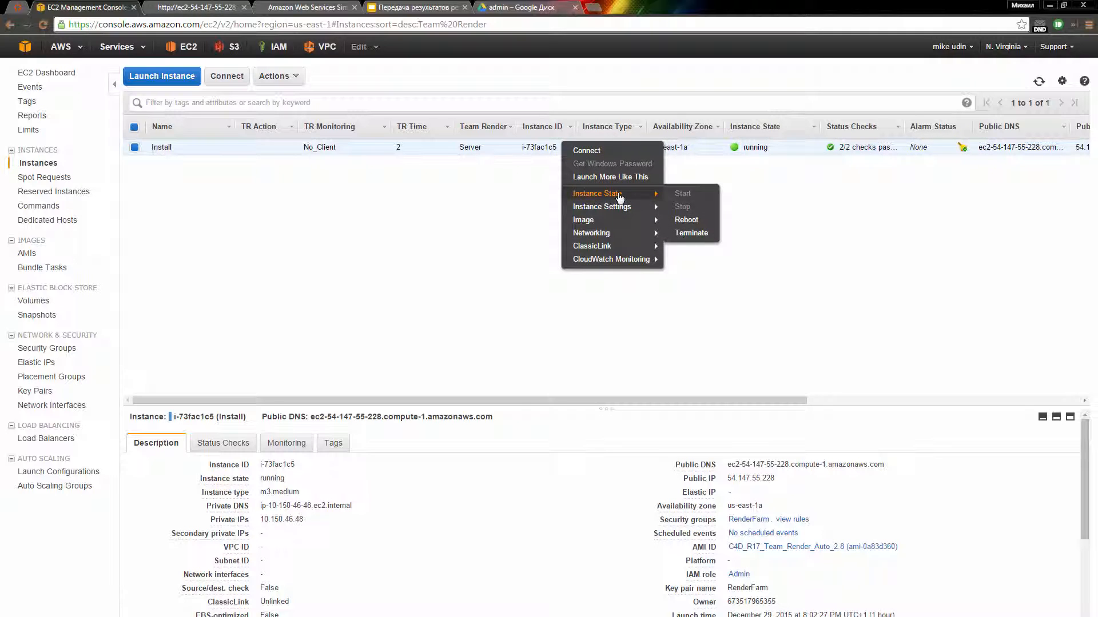
click(691, 234)
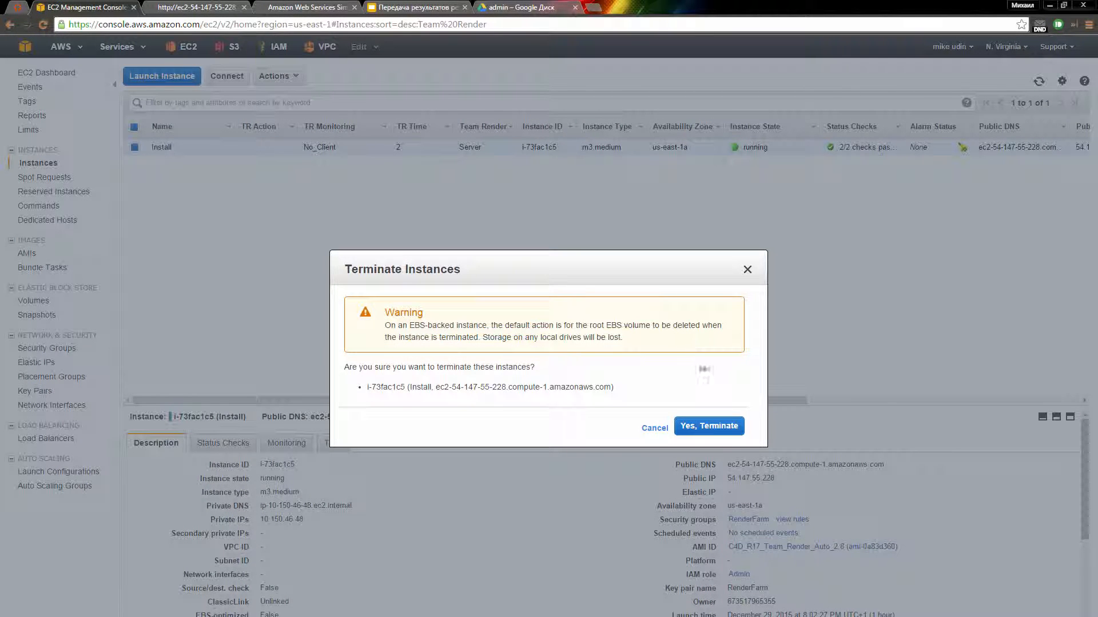
click(704, 429)
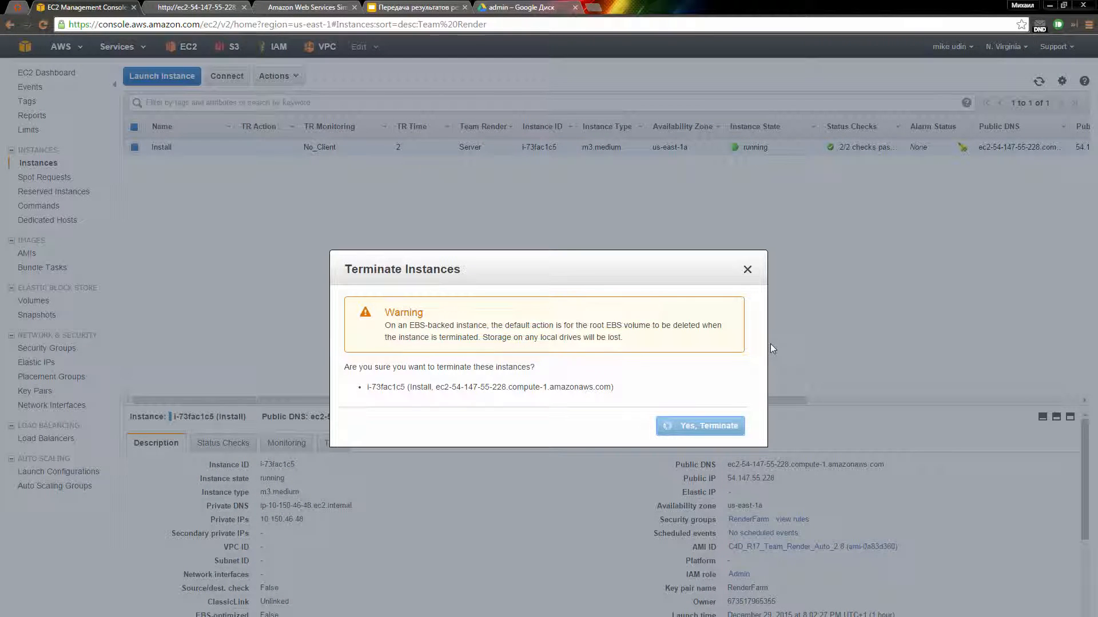